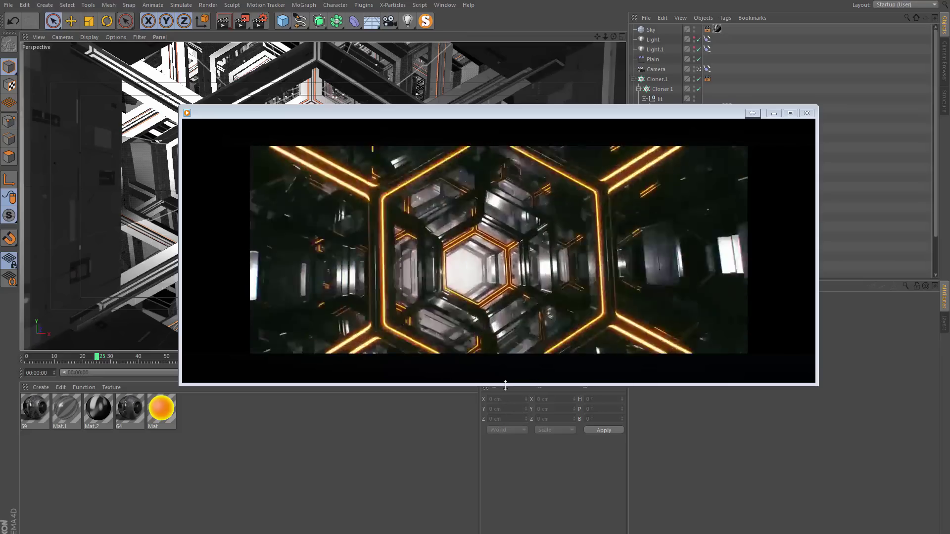
Enlarge the rendered tunnel video, minimise it, and play the camera animation in the viewport, pausing around frame 118.
drag(505, 385, 497, 425)
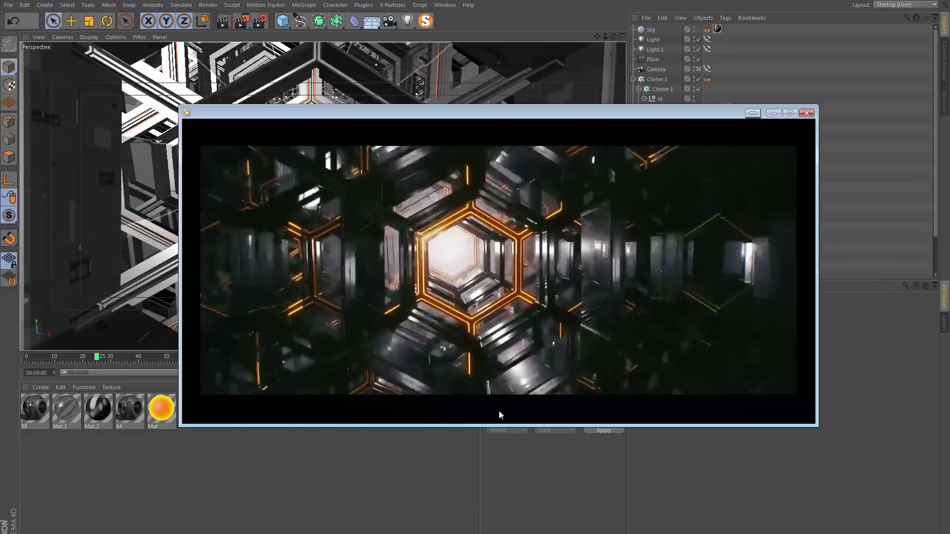
click(773, 113)
click(387, 372)
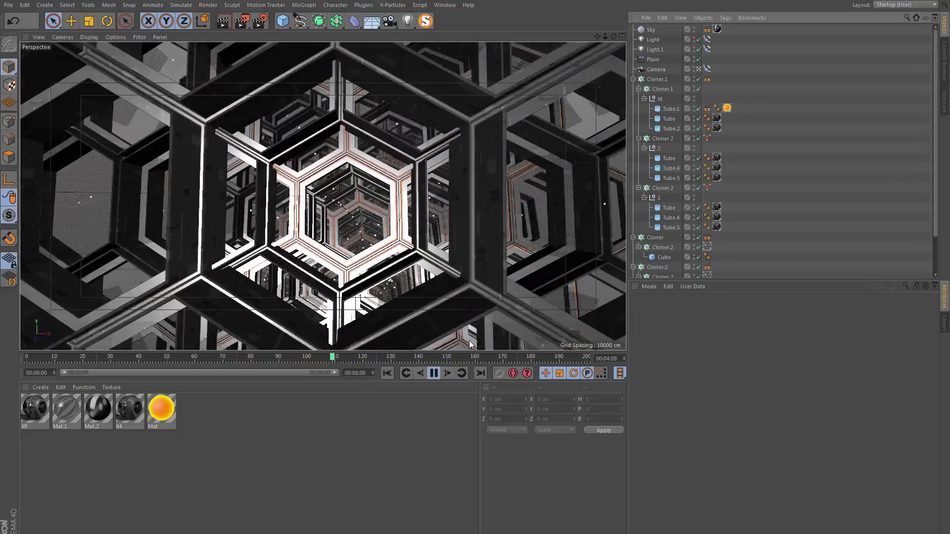
click(434, 373)
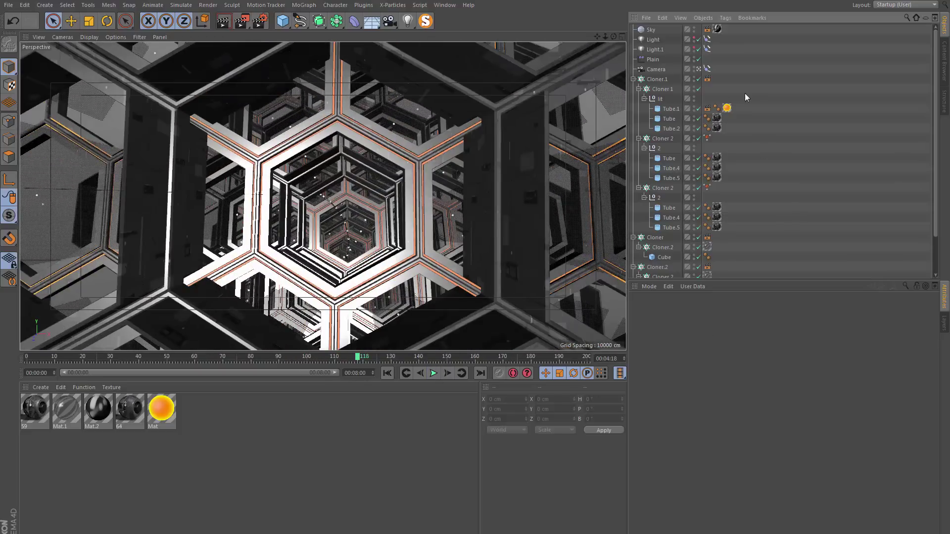
Collapse the three cloners nested in Cloner.1 and copy them together with the Plane into a new scene.
click(638, 89)
click(638, 98)
click(638, 109)
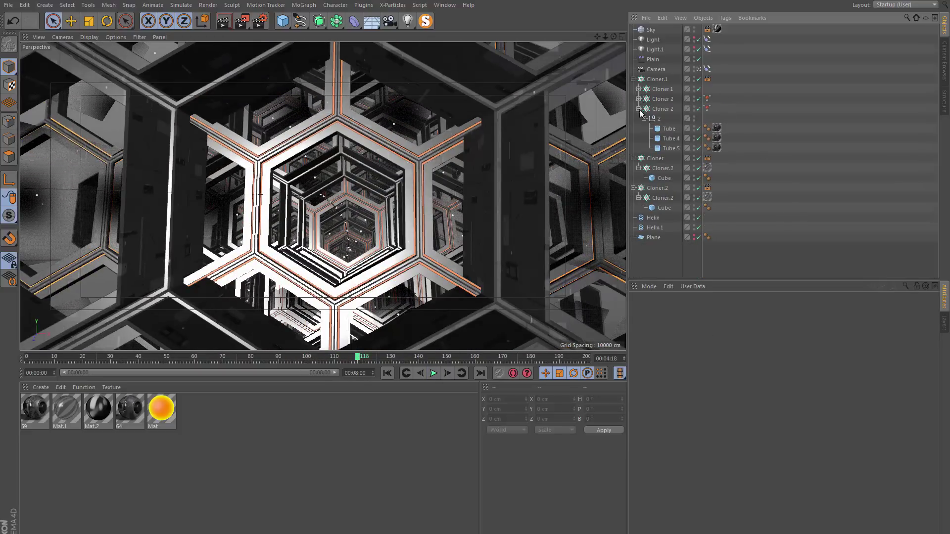
click(662, 89)
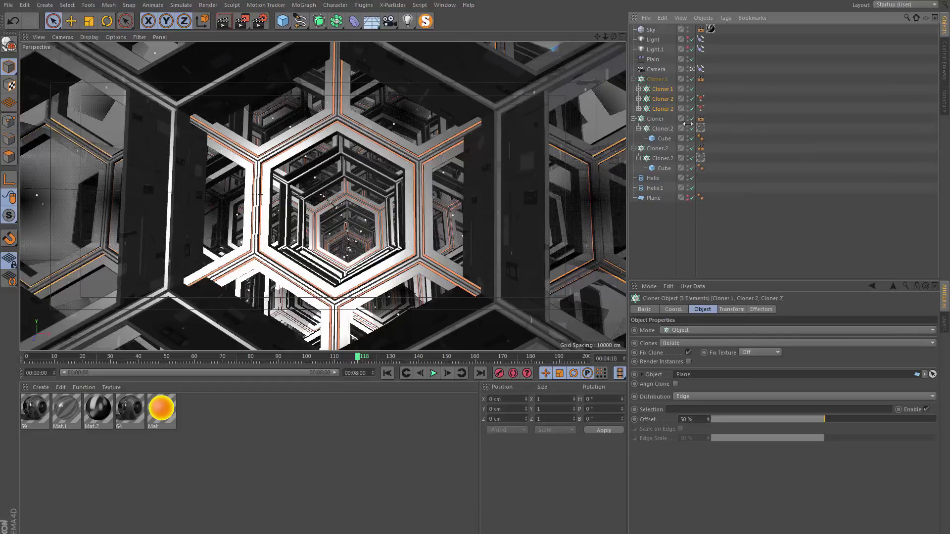
ctrl+click(653, 198)
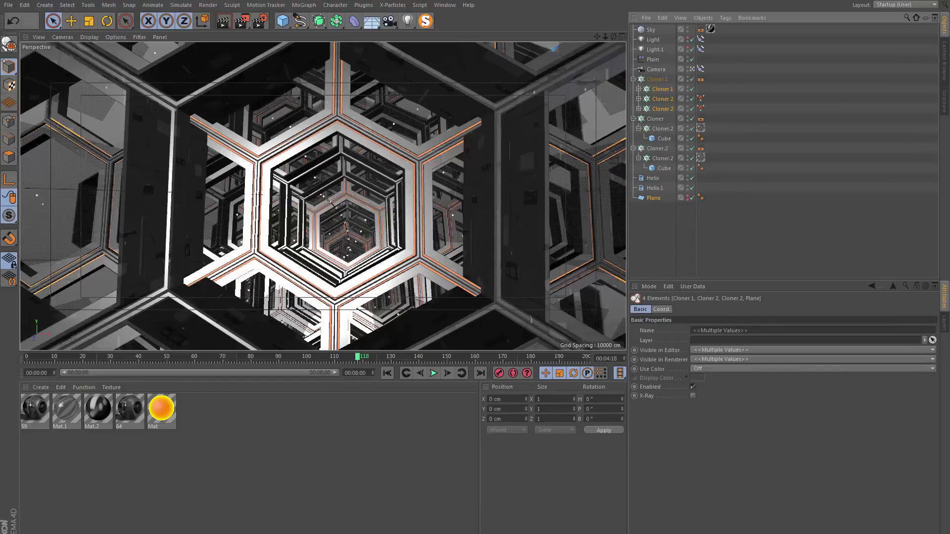
click(8, 5)
click(20, 15)
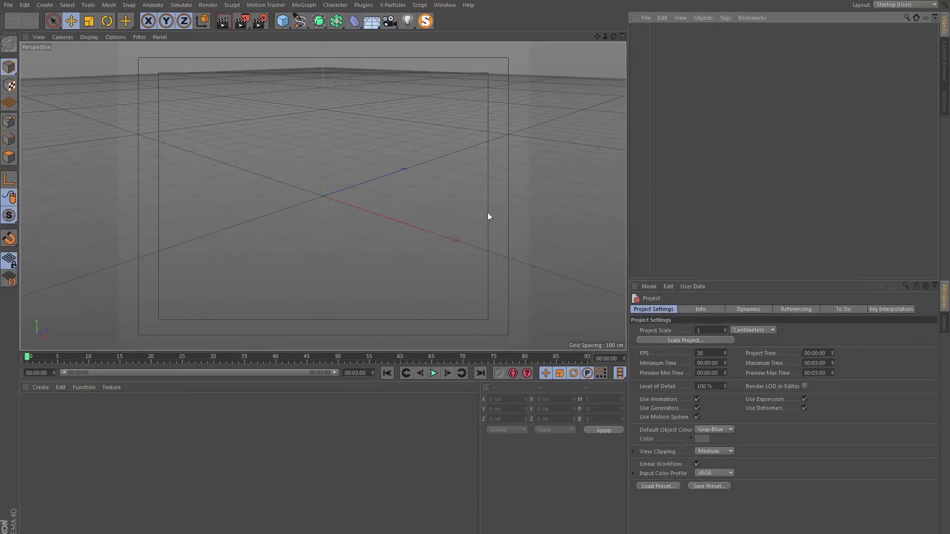
key(ctrl+F4)
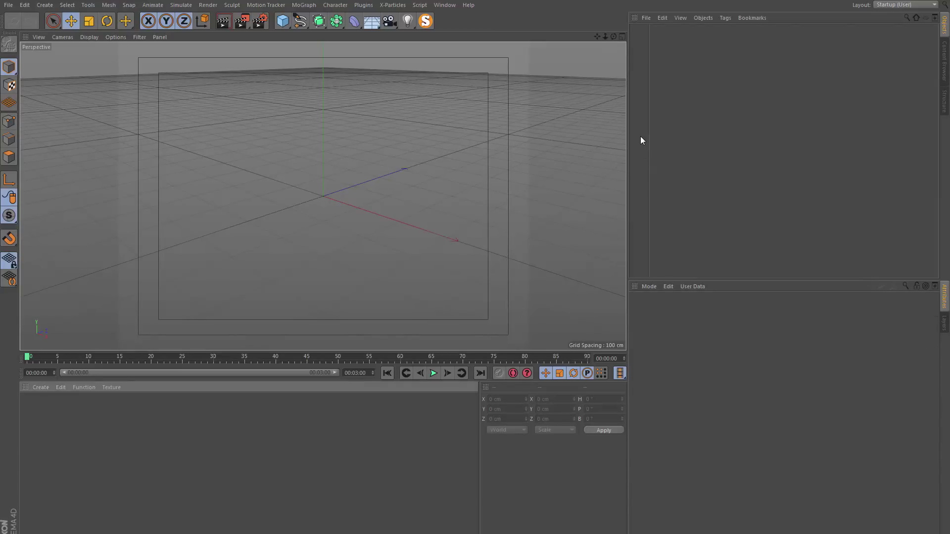
click(646, 131)
Delete the MoGraph Selection tags from Cloner 2.1 and Cloner 2.
alt+drag(520, 148, 447, 162)
drag(699, 51, 700, 51)
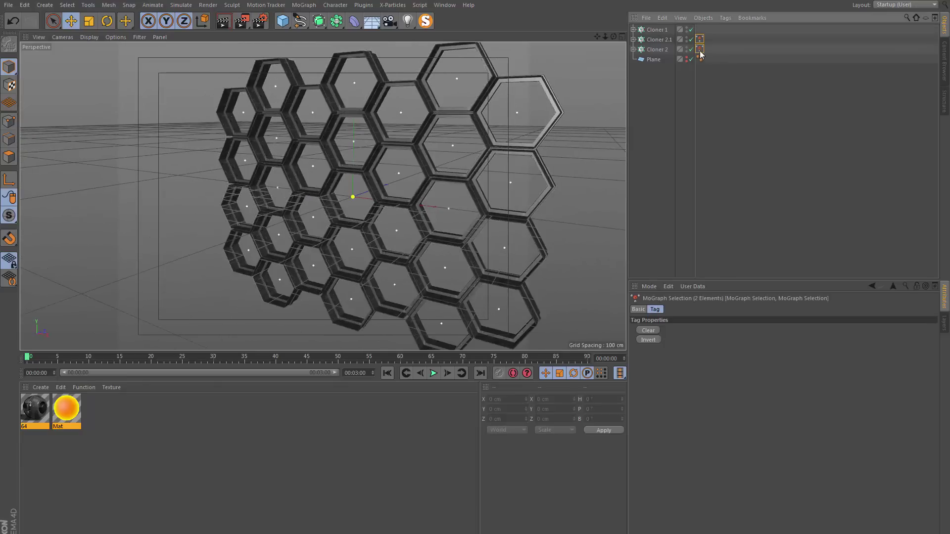
key(Delete)
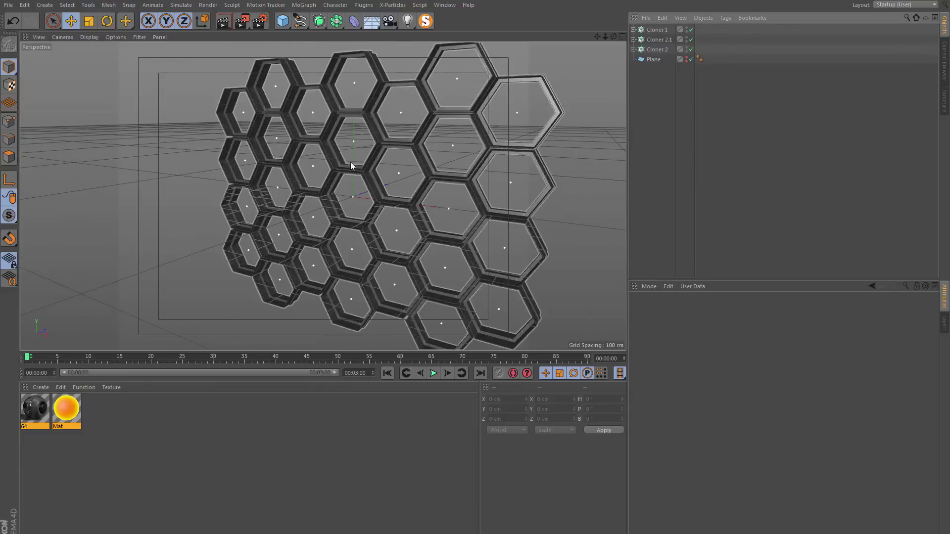
Hide Cloner 2.1 and Cloner 2 so that only the hexagons of Cloner 1 show in the viewport.
alt+drag(346, 159, 544, 164)
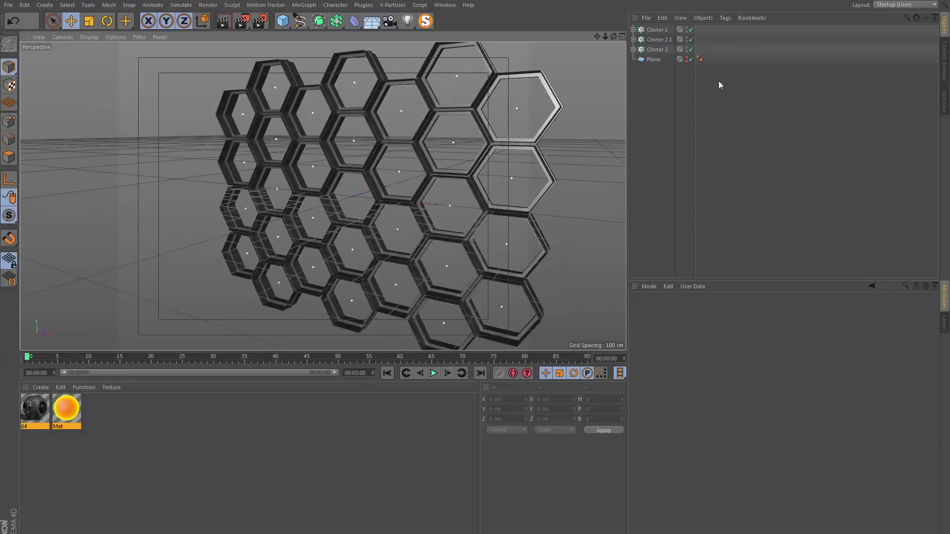
click(660, 47)
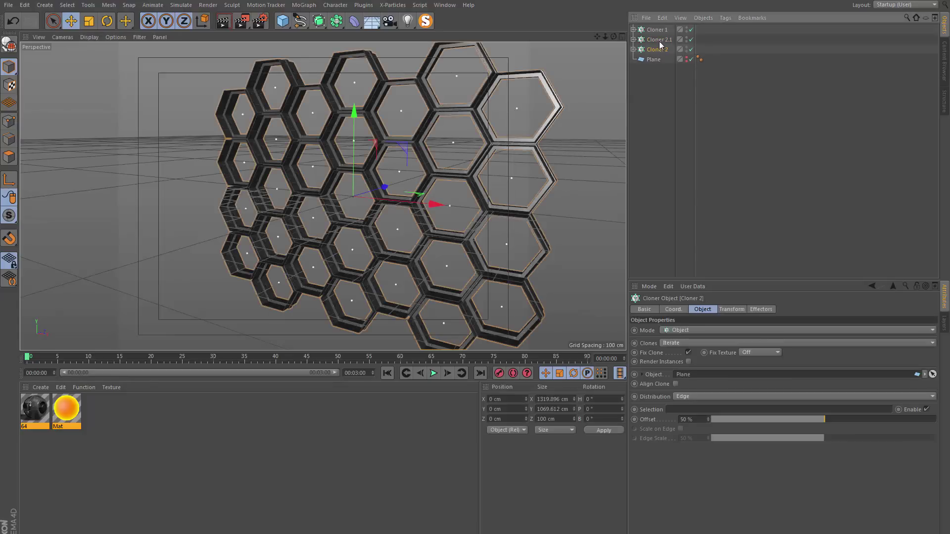
click(687, 41)
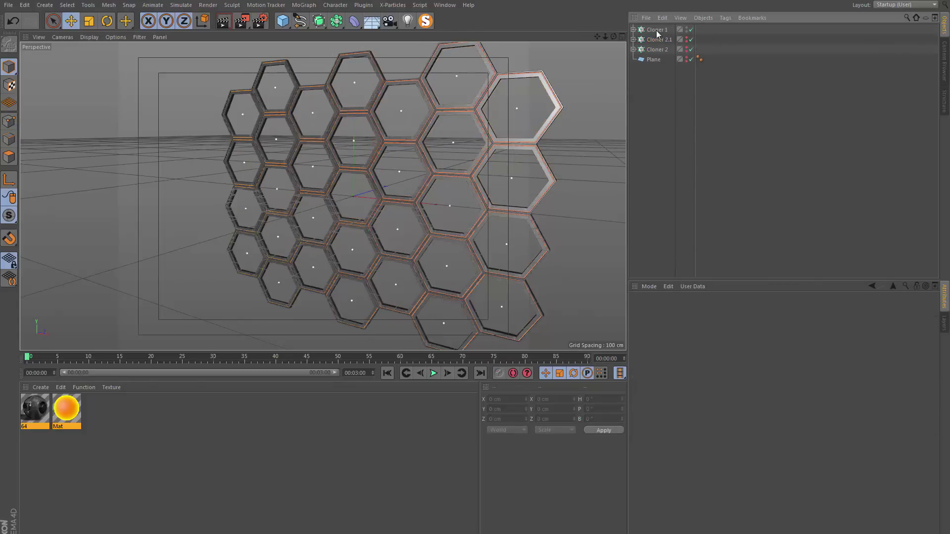
Examine the hexagon grid made by Cloner 1 from several angles and up close at its joints.
click(365, 146)
alt+drag(365, 147, 391, 166)
click(391, 165)
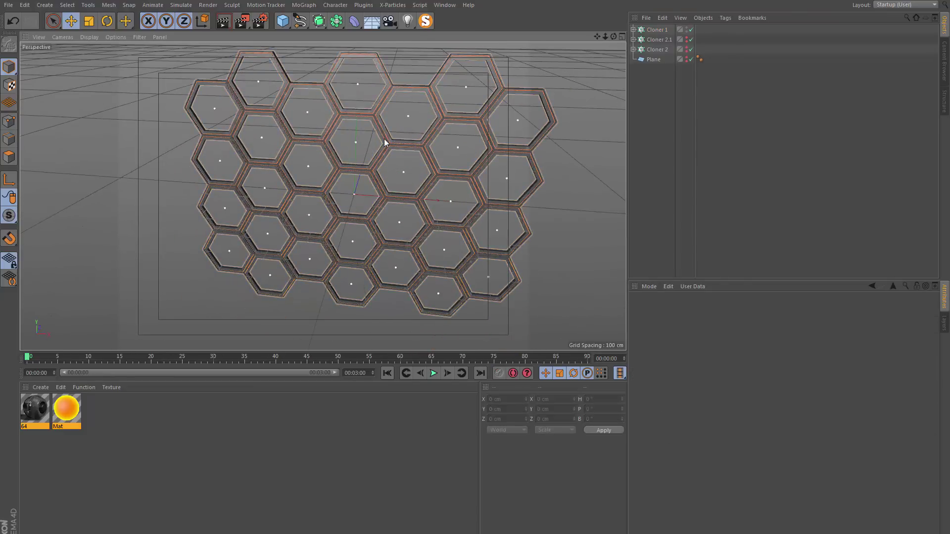
scroll(465, 85, up, 10)
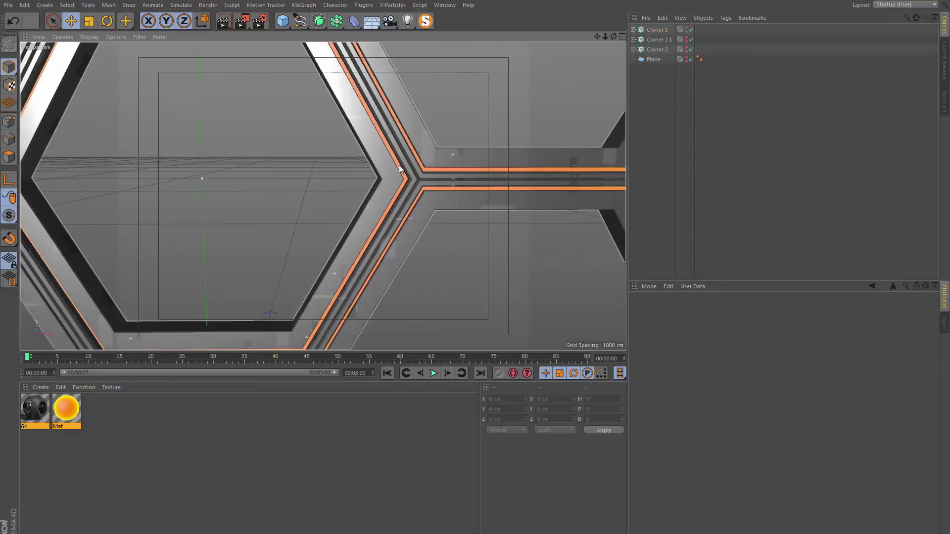
scroll(364, 162, down, 3)
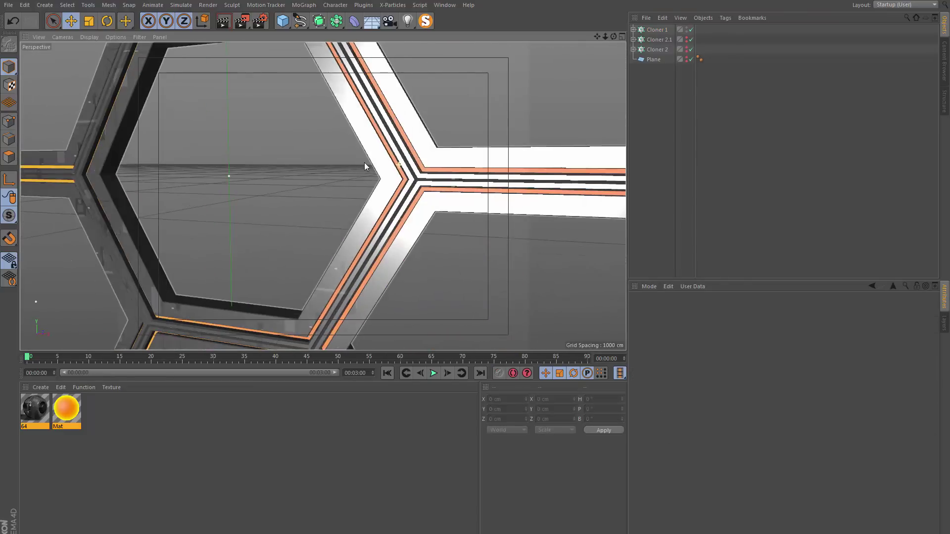
scroll(472, 150, down, 6)
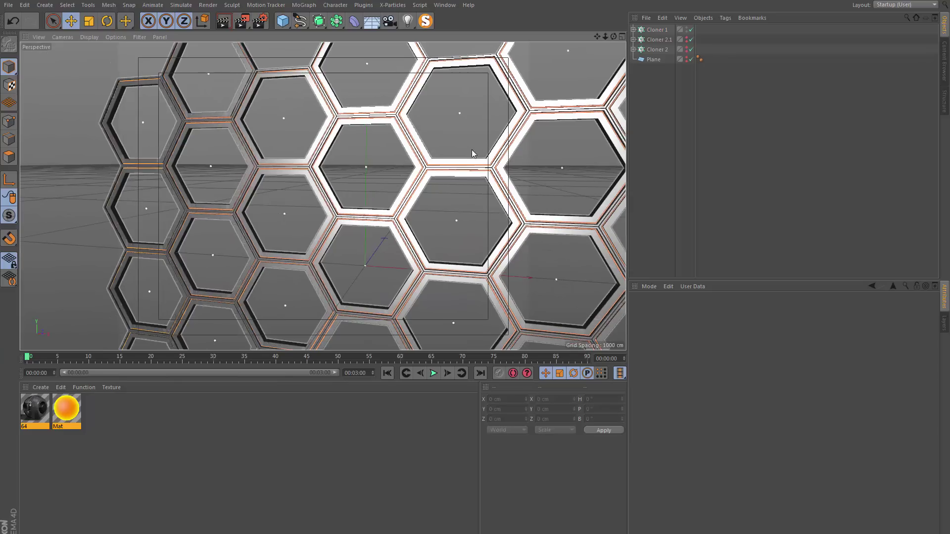
scroll(472, 152, up, 2)
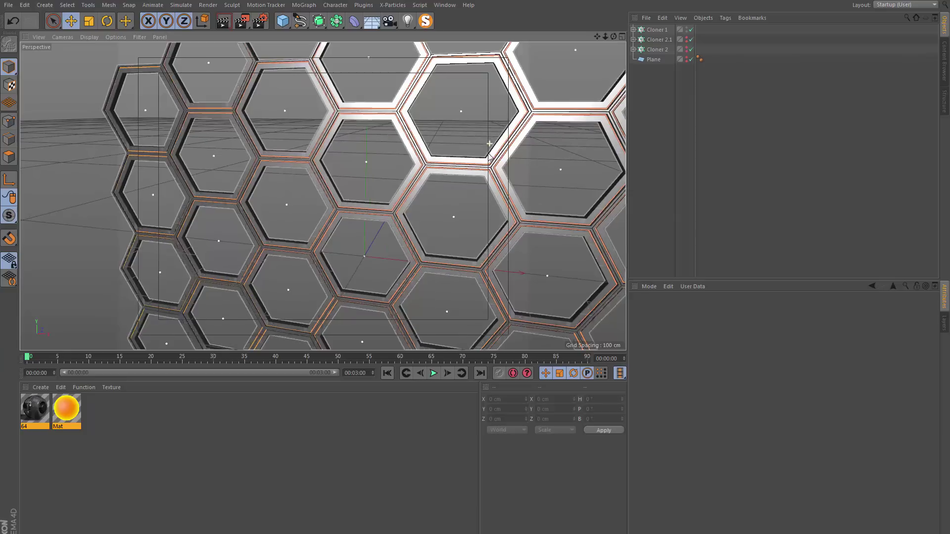
Expand Cloner 1 and disable its cloning to show the single hexagon built from its three tubes.
click(634, 29)
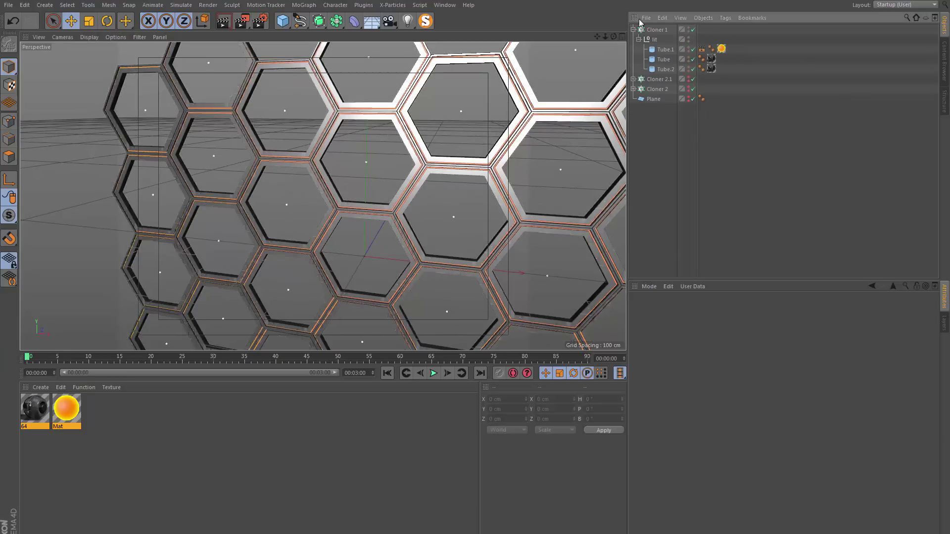
click(693, 30)
scroll(425, 168, down, 3)
scroll(396, 220, up, 8)
alt+drag(417, 213, 487, 155)
Try 48 rotation segments on all three tubes of the hexagon and undo the change.
click(665, 49)
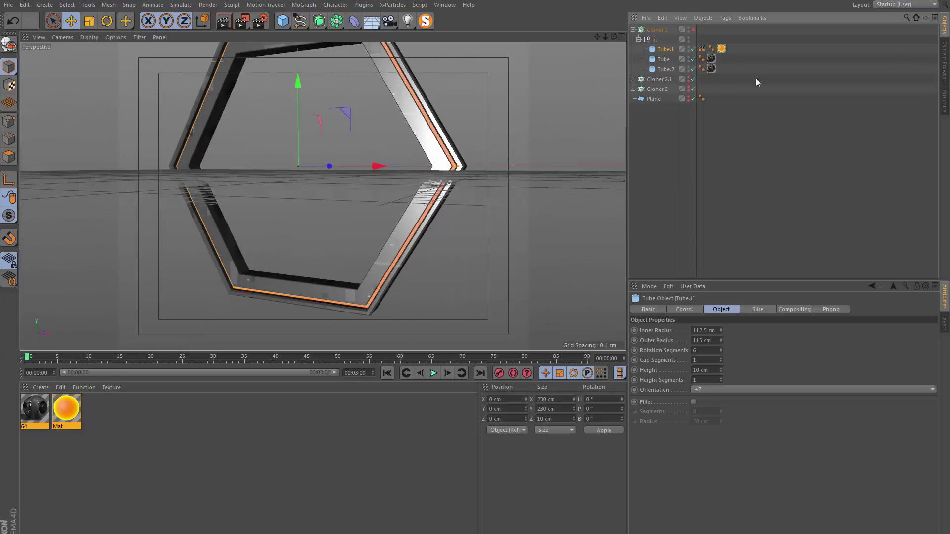
shift+click(674, 71)
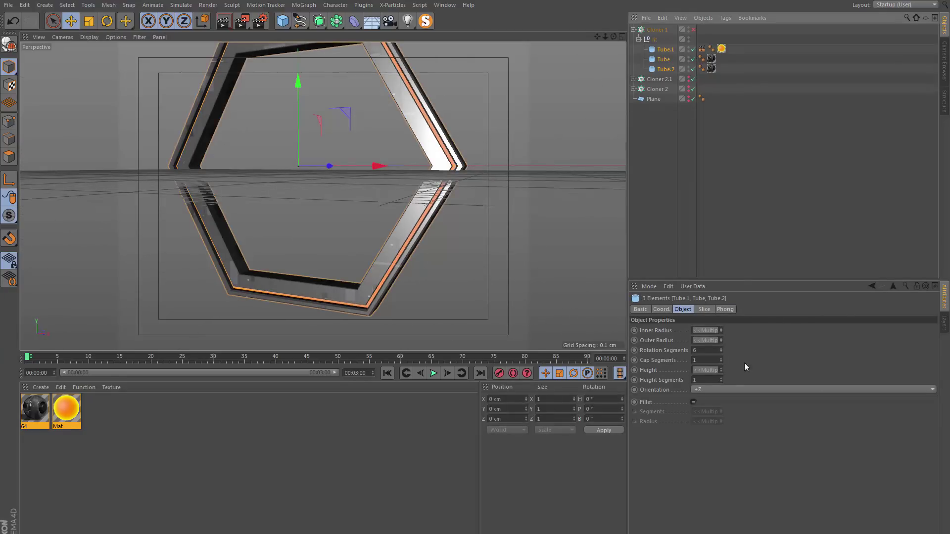
drag(721, 351, 737, 346)
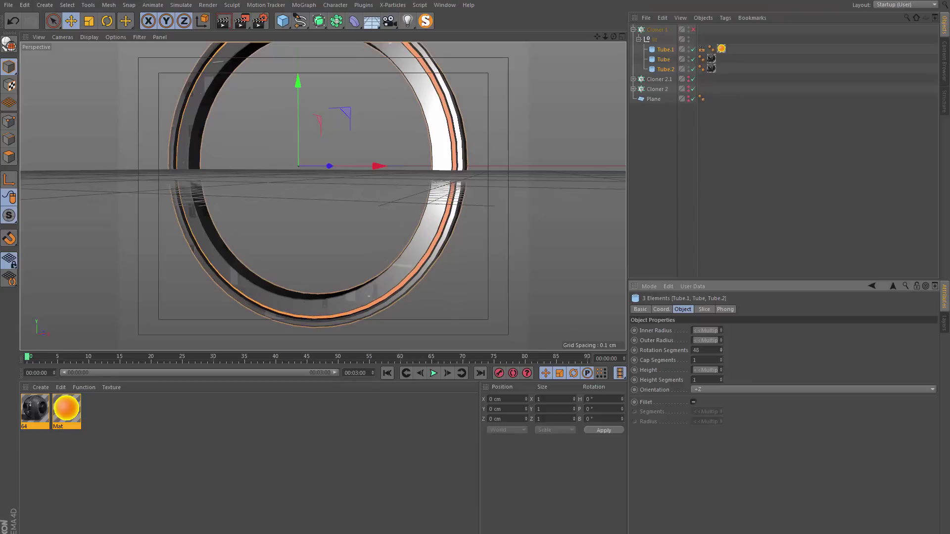
alt+drag(467, 224, 456, 169)
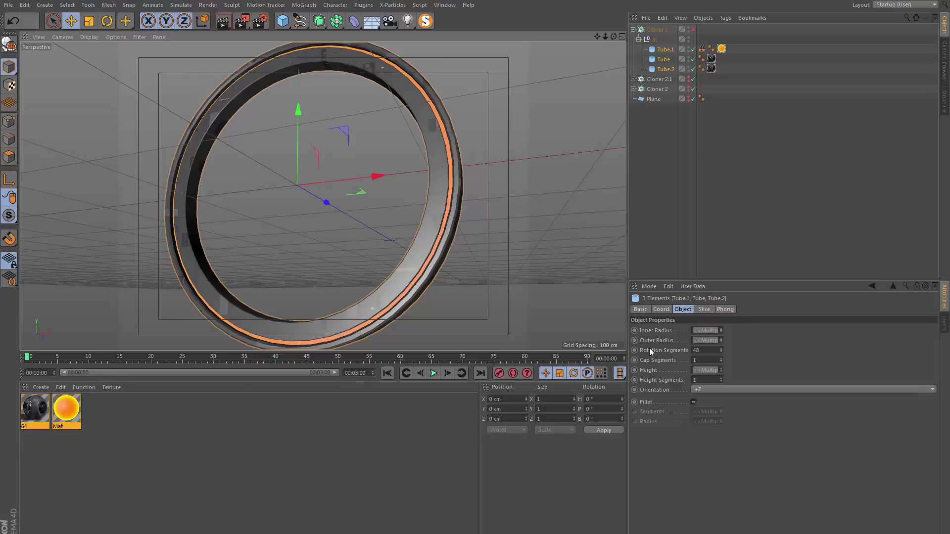
key(ctrl+z)
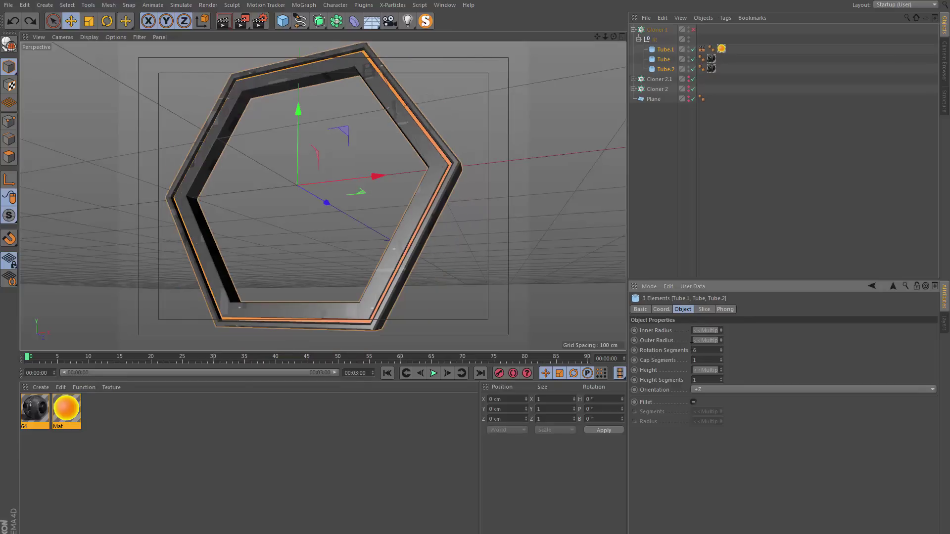
alt+right_drag(423, 178, 548, 208)
alt+drag(548, 208, 500, 200)
click(825, 100)
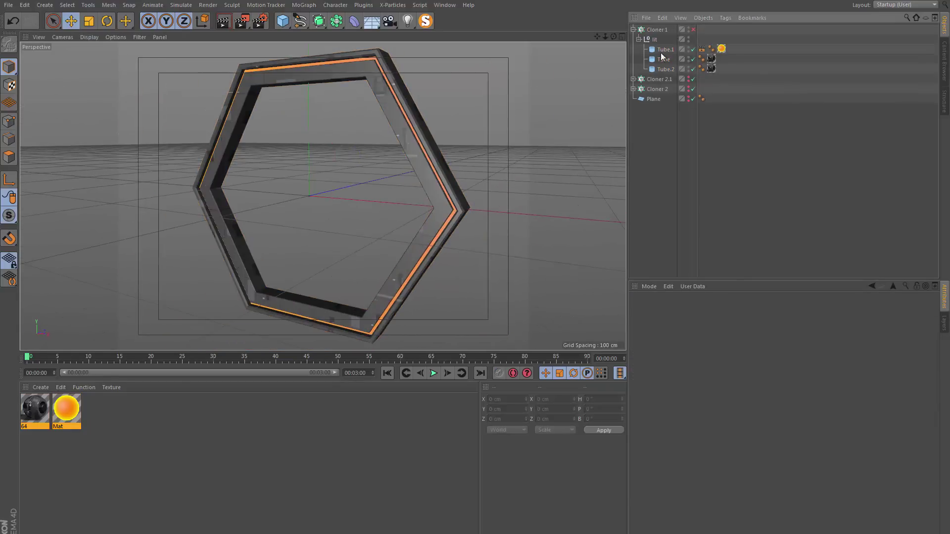
Disable Tube and Tube.2 to isolate the glowing Tube.1 and view it up close.
click(661, 51)
drag(693, 59, 693, 68)
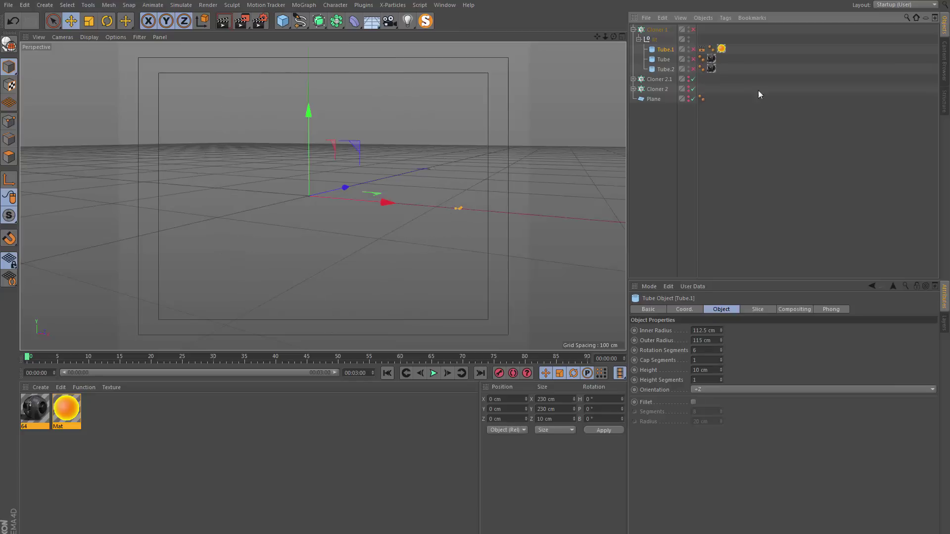
click(693, 50)
alt+drag(434, 183, 500, 194)
scroll(450, 212, up, 5)
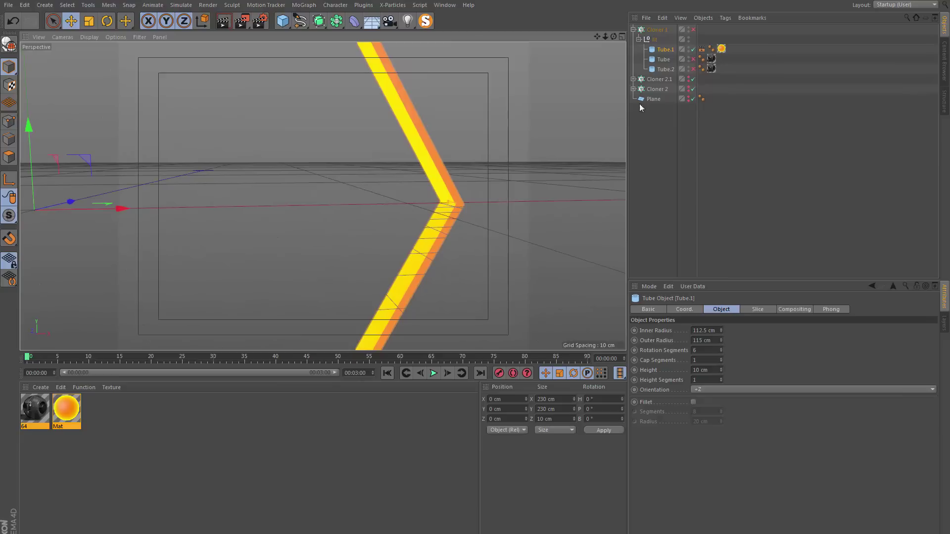
Inspect the gradient in the luminance channel's Fresnel shader of the orange material Mat, then close the material.
double_click(77, 424)
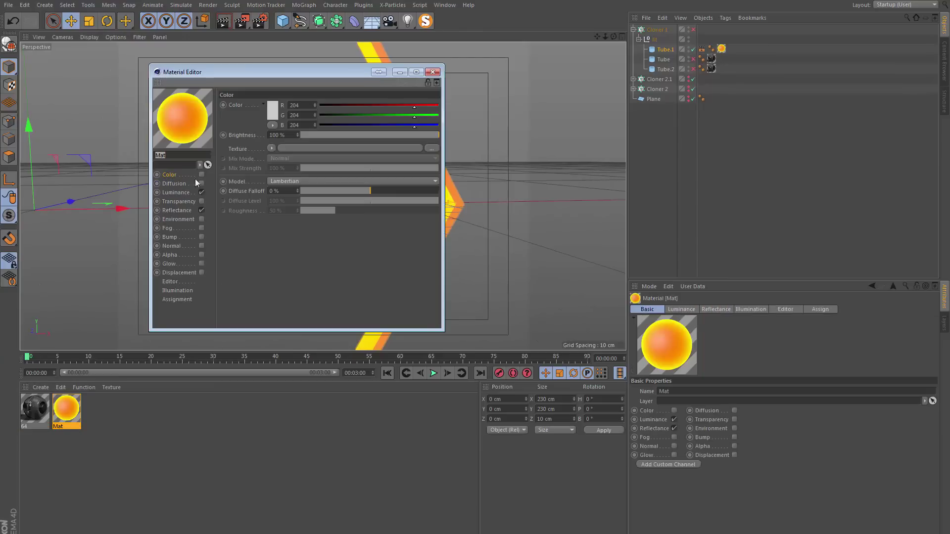
click(176, 193)
click(282, 173)
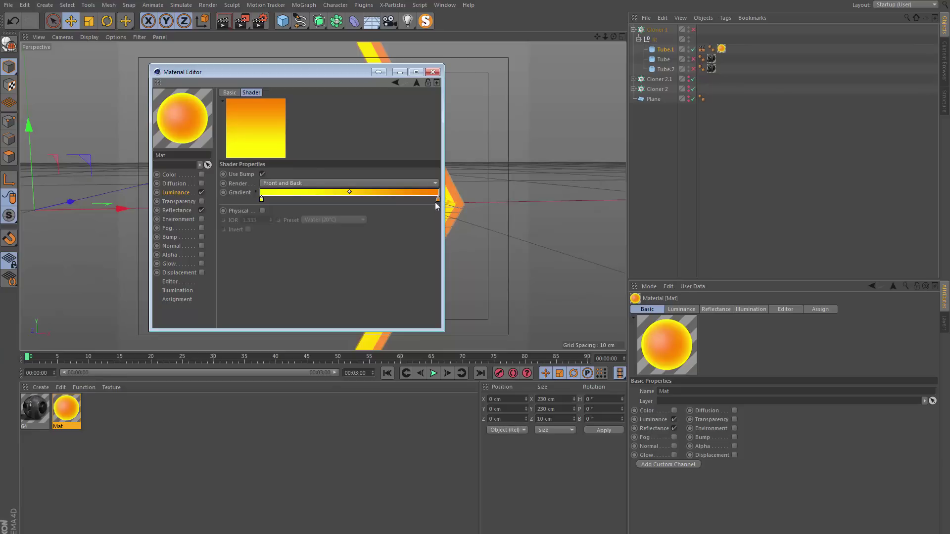
click(433, 72)
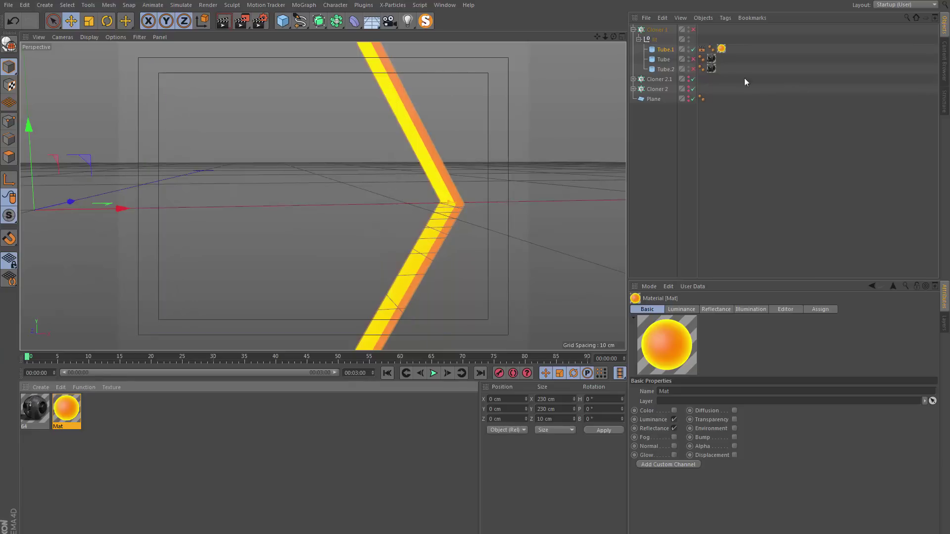
Re-enable Tube and Tube.2 and view the complete layered edge of the hexagon up close.
click(693, 58)
alt+drag(444, 182, 376, 173)
click(665, 69)
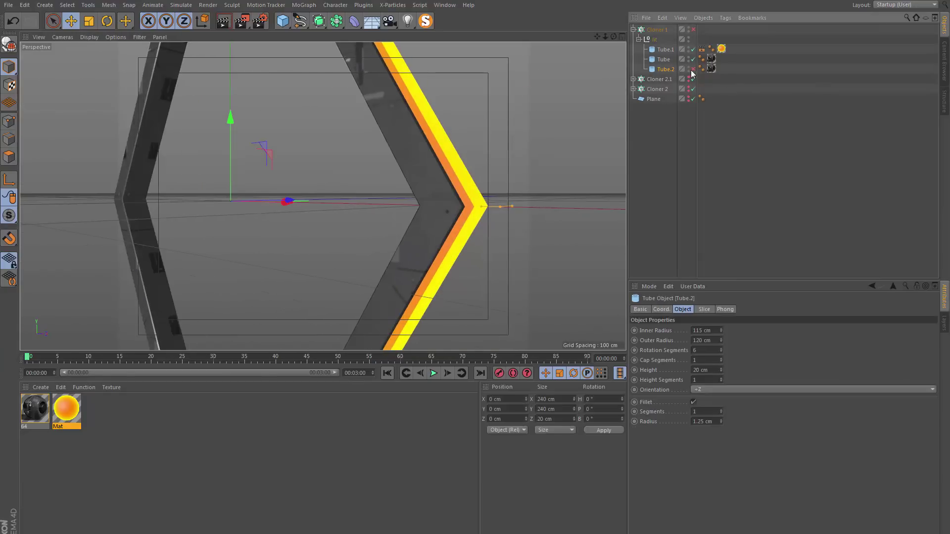
click(693, 69)
click(767, 197)
alt+drag(444, 217, 470, 200)
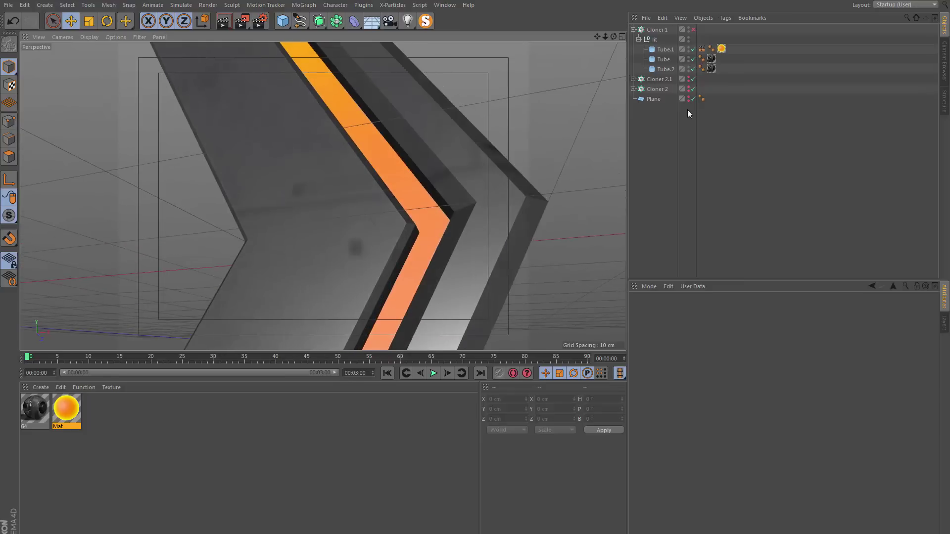
Select all three tubes to check their shared Fillet setting, then deselect them and frame the whole hexagon.
click(663, 70)
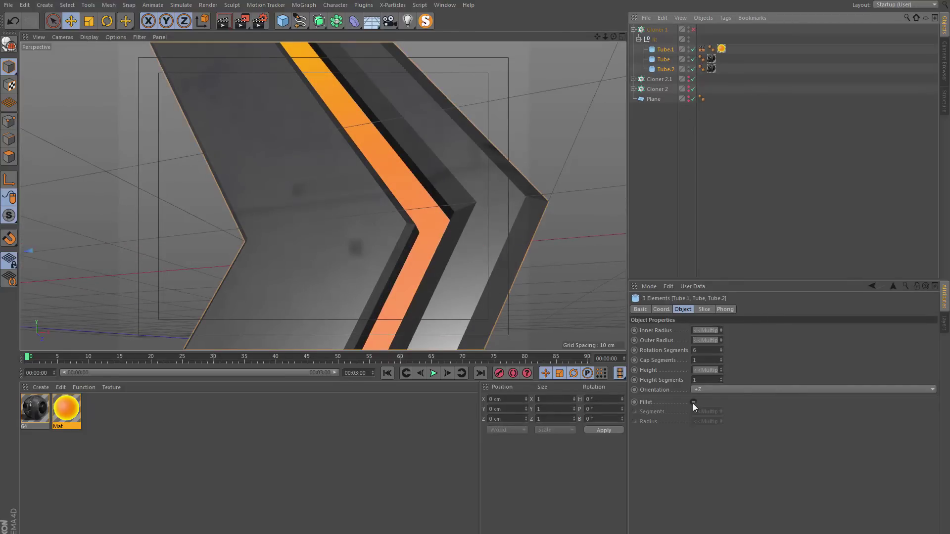
click(733, 149)
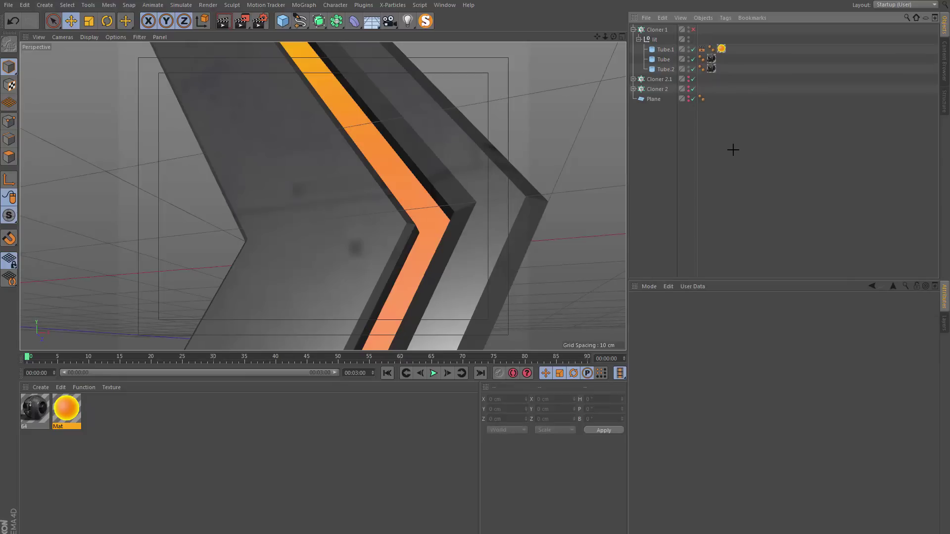
key(h)
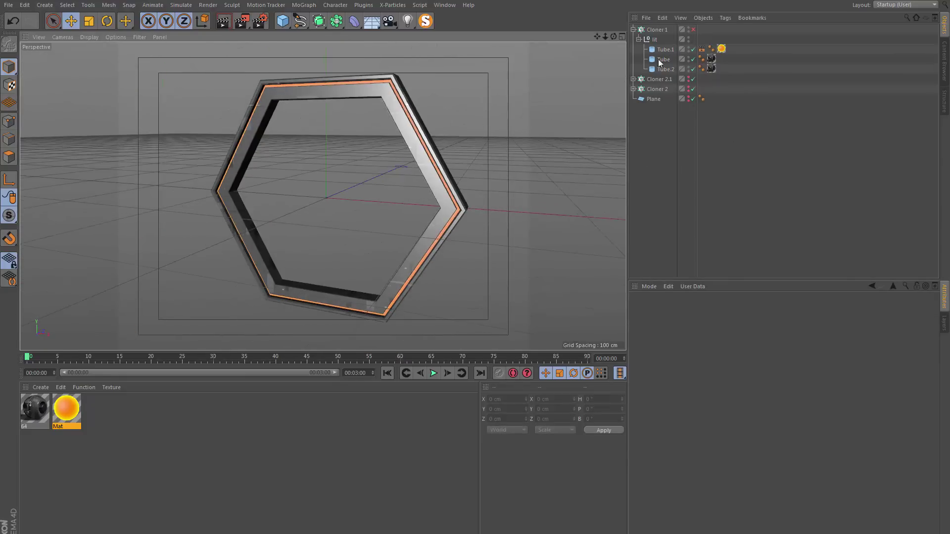
Enable Cloner 1 and examine its object properties, with clones distributed on the edges of the Plane.
click(693, 30)
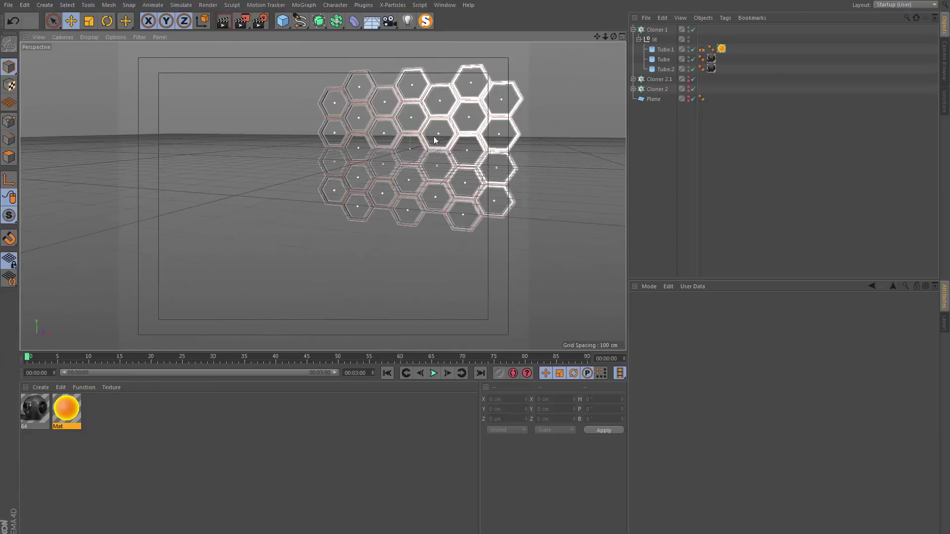
scroll(436, 154, up, 6)
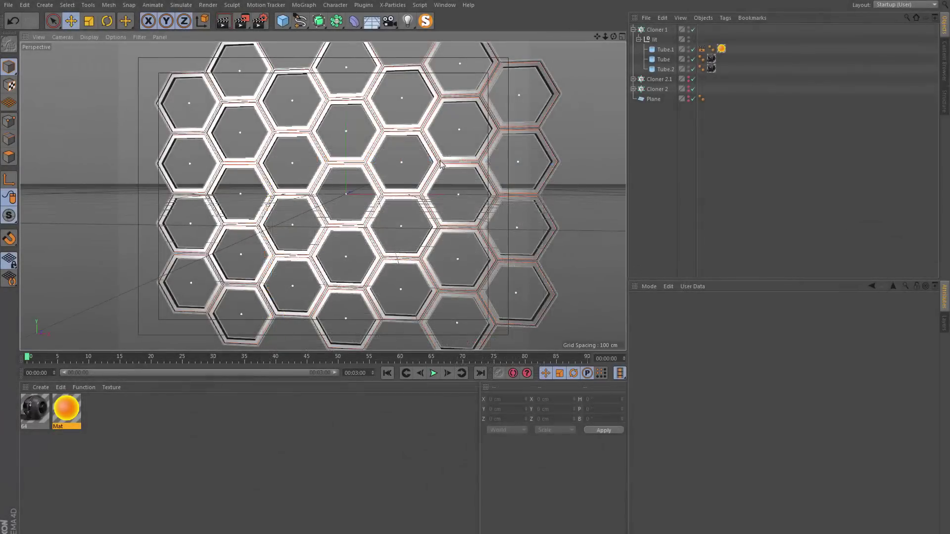
click(657, 30)
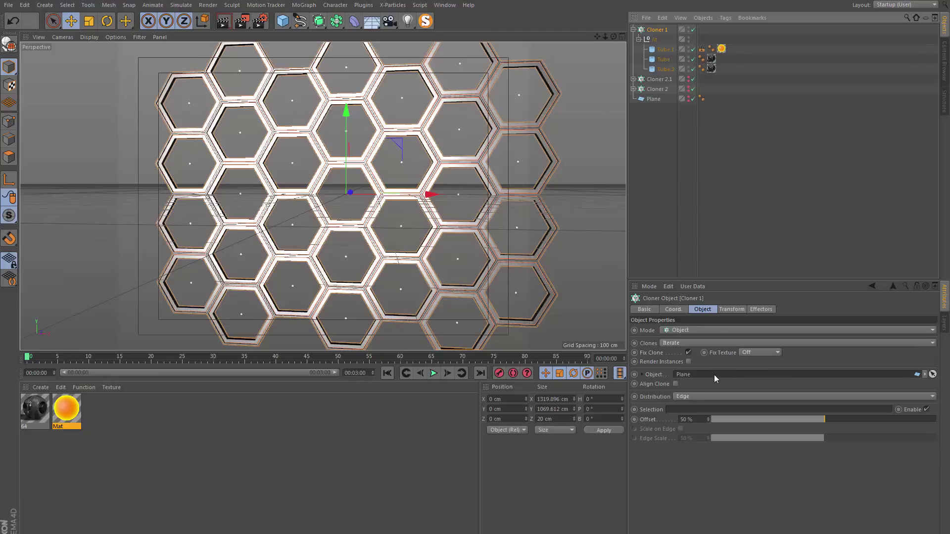
Show the Plane in the viewport and switch the viewport display to shading with lines.
click(688, 98)
click(87, 37)
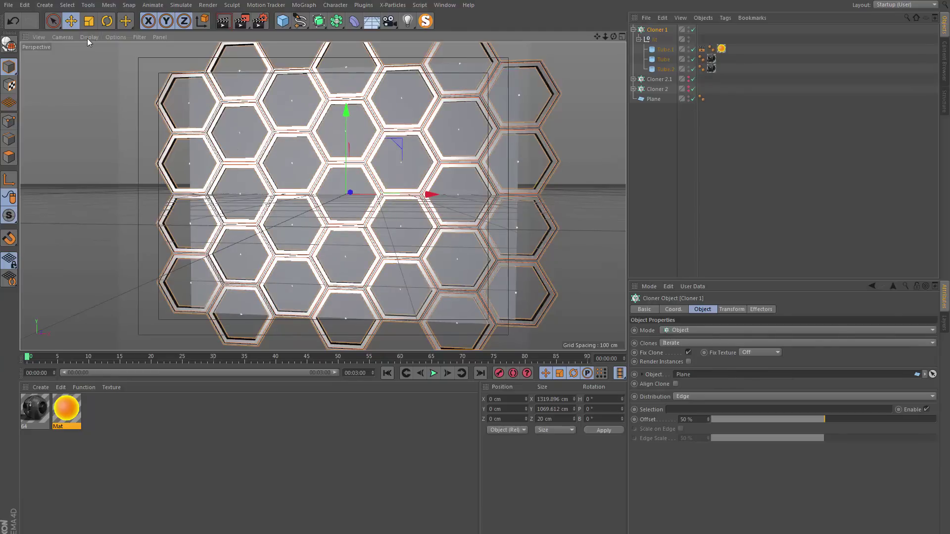
click(99, 62)
Try widening the Plane to about 1447 cm to test how the clones spread, and undo the resizing.
click(653, 99)
drag(467, 187, 507, 187)
drag(316, 303, 319, 286)
key(ctrl+z)
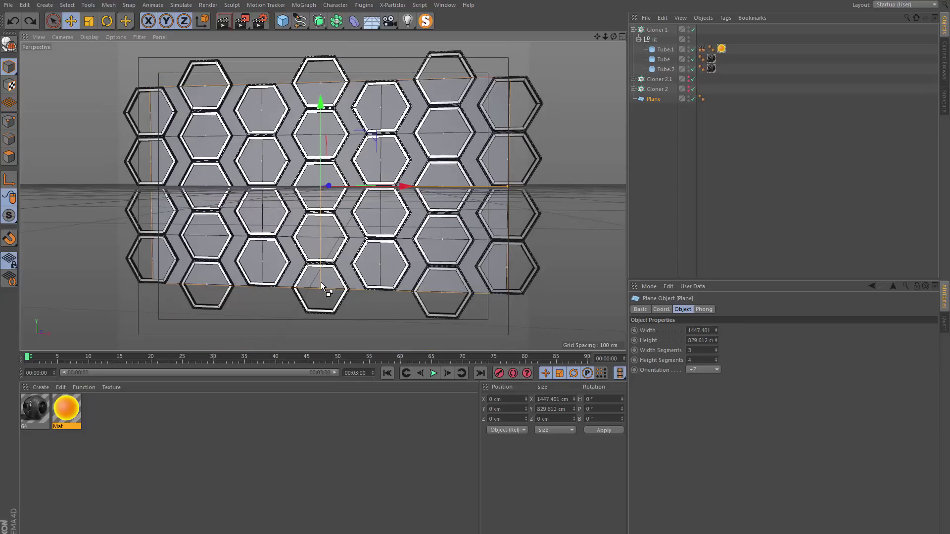
Turn the Align Clone option of Cloner 1 on and back off.
click(657, 30)
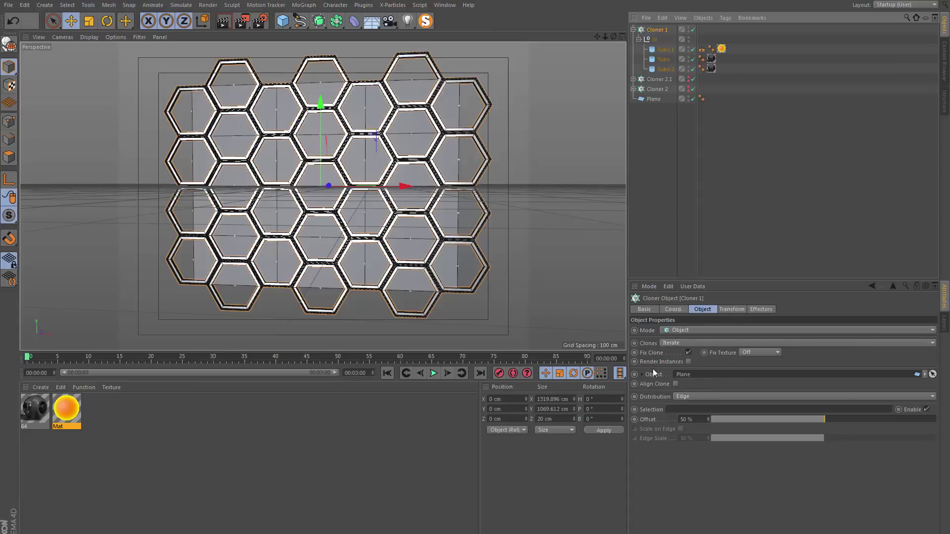
click(675, 384)
click(675, 384)
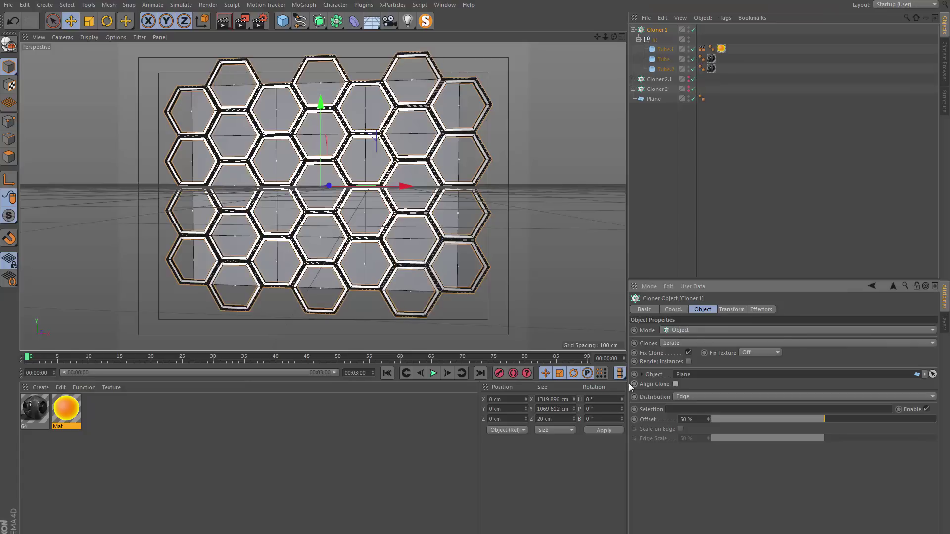
Try stretching the Plane's width once more and undo the change.
click(658, 99)
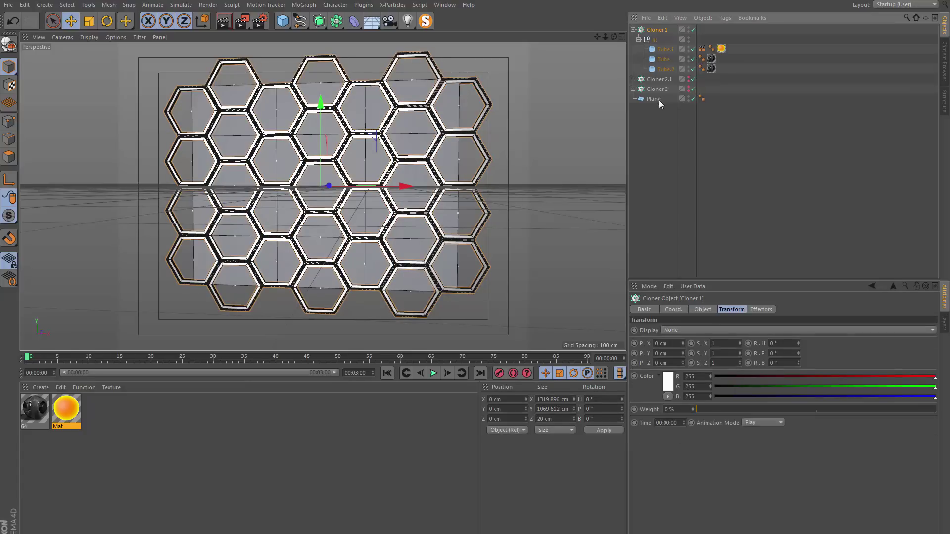
drag(459, 187, 483, 186)
key(ctrl+z)
Examine up close the seams where neighbouring hexagons meet, frame the whole of Cloner 1 and deselect it.
scroll(433, 163, up, 5)
alt+drag(502, 81, 381, 155)
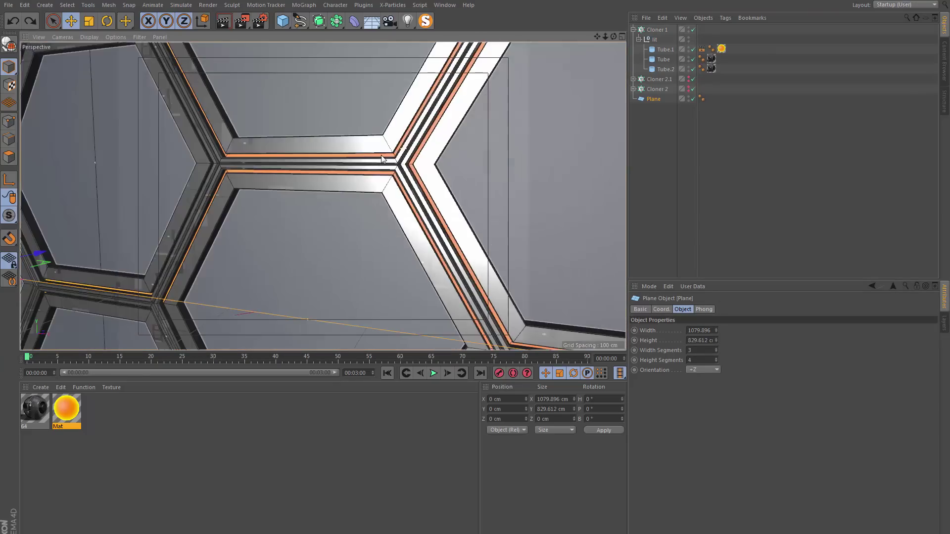
scroll(324, 168, down, 5)
scroll(324, 168, down, 1)
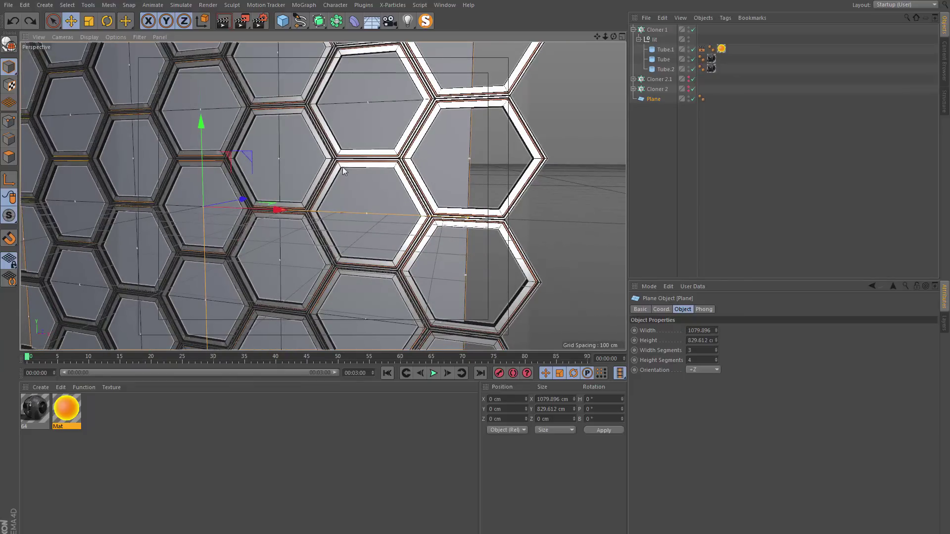
click(655, 31)
key(o)
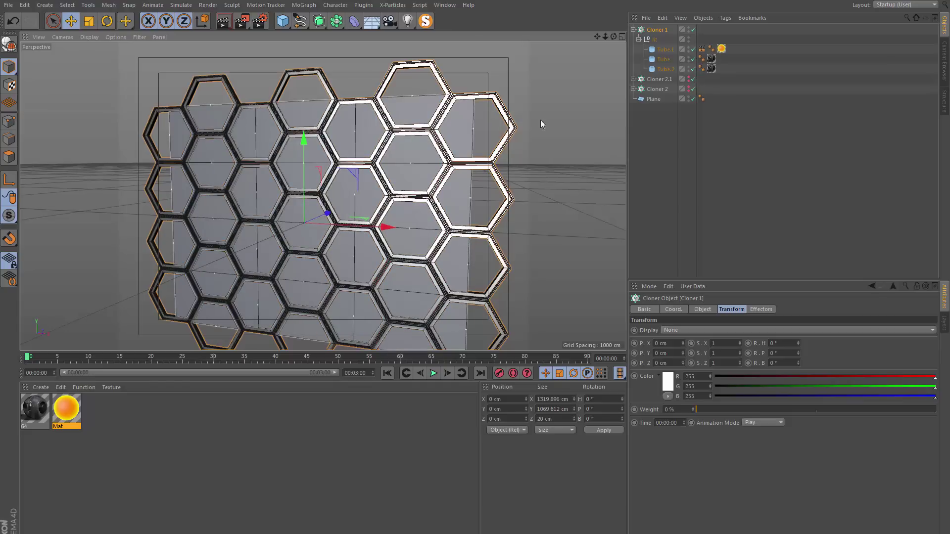
click(759, 123)
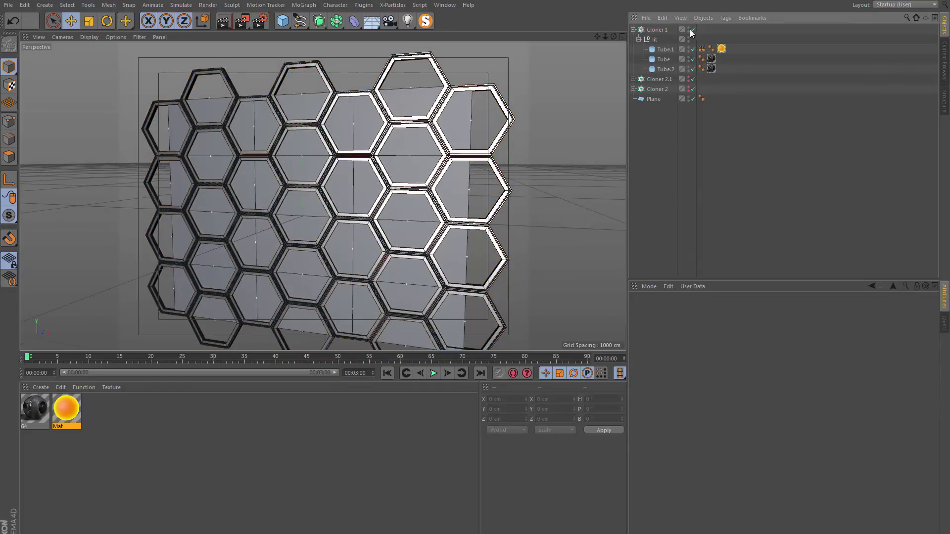
Hide Cloner 1 and the Plane, and show Cloner 2.1 in the viewport.
click(689, 30)
click(634, 30)
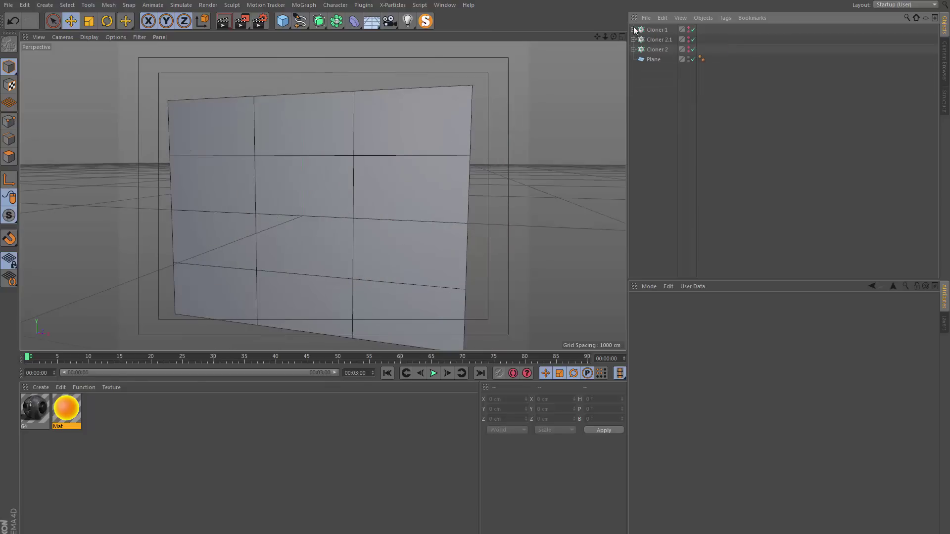
click(689, 58)
click(657, 39)
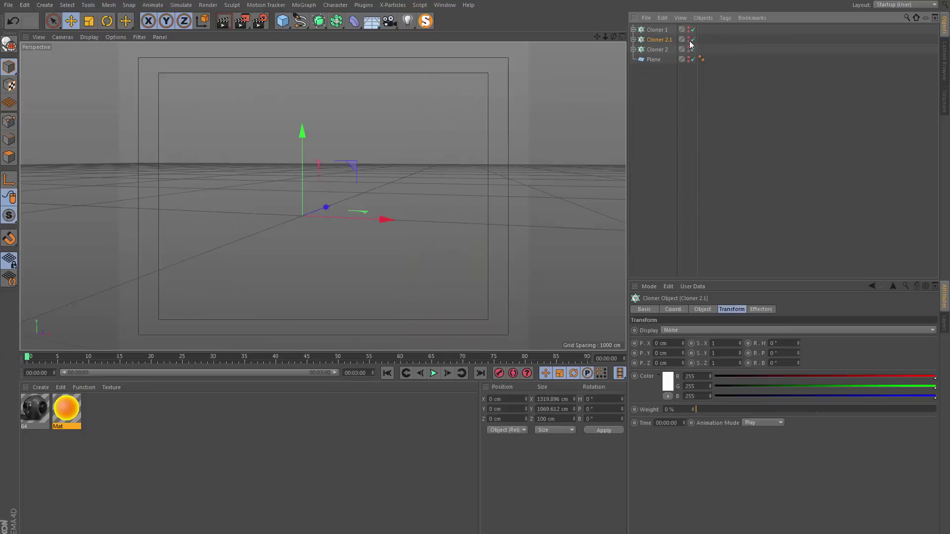
click(718, 42)
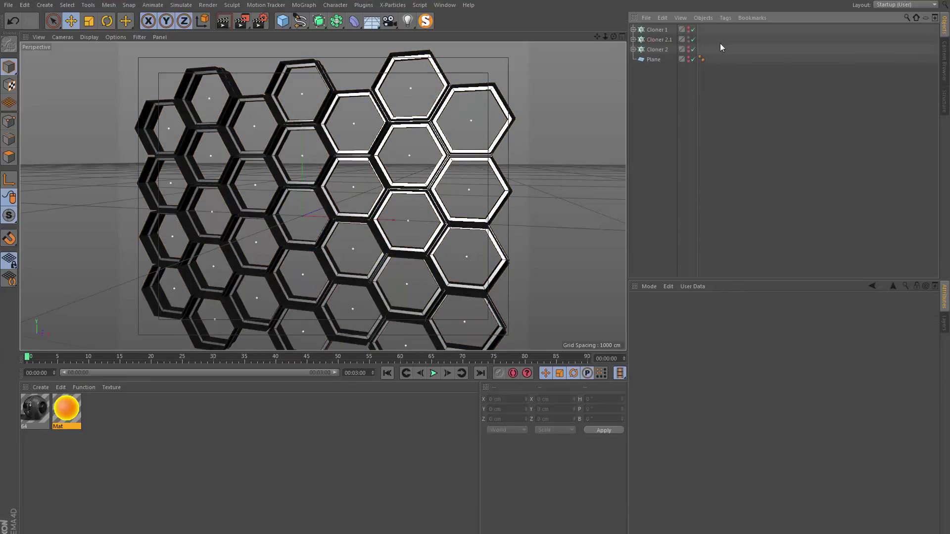
Select Cloner 2.1 and examine its deep hexagonal frames up close from an angle.
click(659, 41)
alt+drag(396, 158, 361, 173)
scroll(396, 168, up, 5)
alt+drag(424, 164, 443, 154)
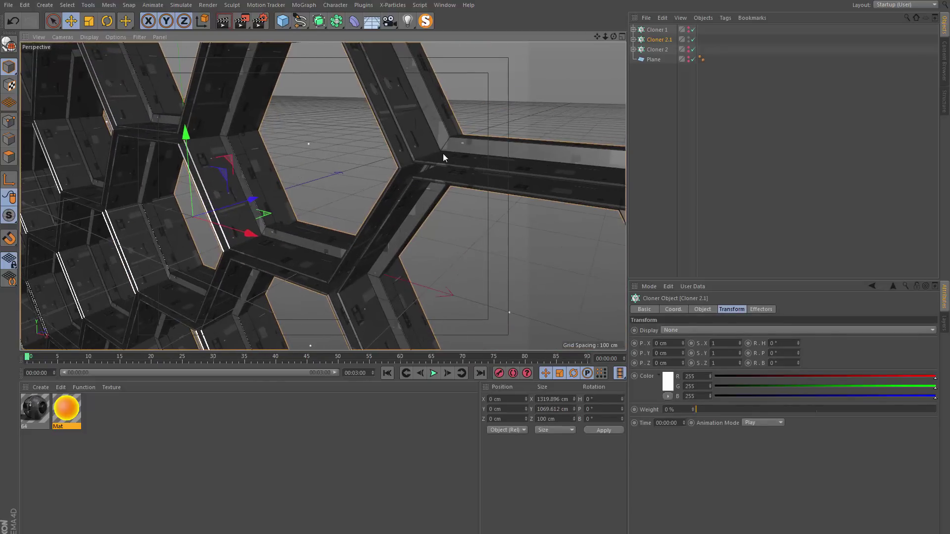
Expand Cloner 2.1 down to its three tubes and disable the cloner to isolate a single hexagon.
click(634, 39)
click(662, 59)
shift+click(665, 78)
click(693, 39)
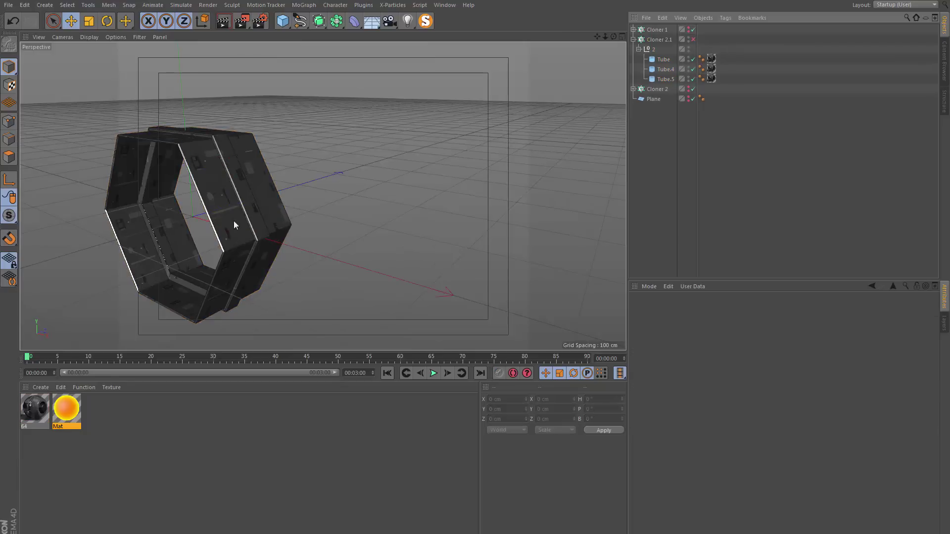
Select Tube.4 and examine its properties and its position in the hexagon's layered wall.
alt+drag(260, 206, 358, 199)
alt+right_drag(358, 199, 451, 187)
click(406, 244)
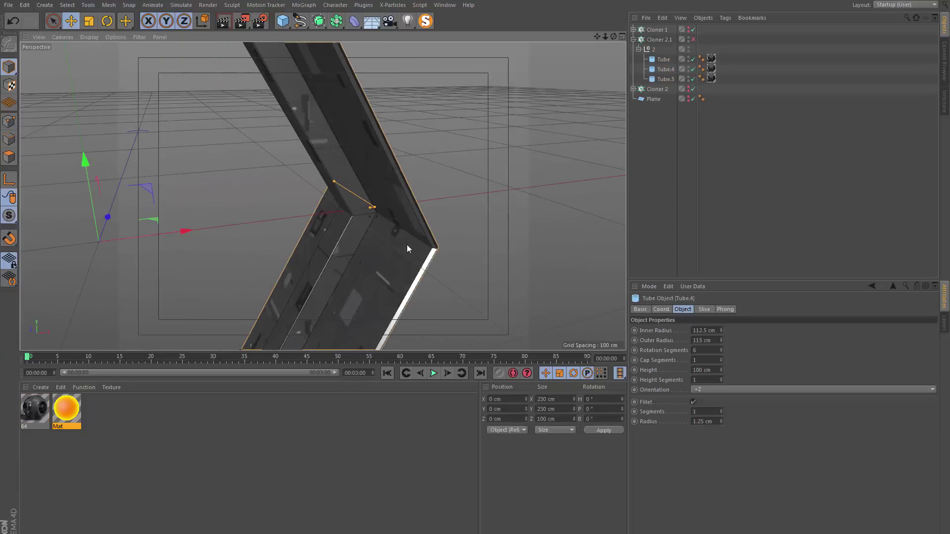
alt+drag(411, 248, 257, 248)
Try changing the height of Tube.4, undo it, and view the hexagon's edge from the front.
mouse_move(721, 370)
mouse_down()
mouse_move(693, 370)
mouse_move(705, 370)
mouse_up()
key(ctrl+z)
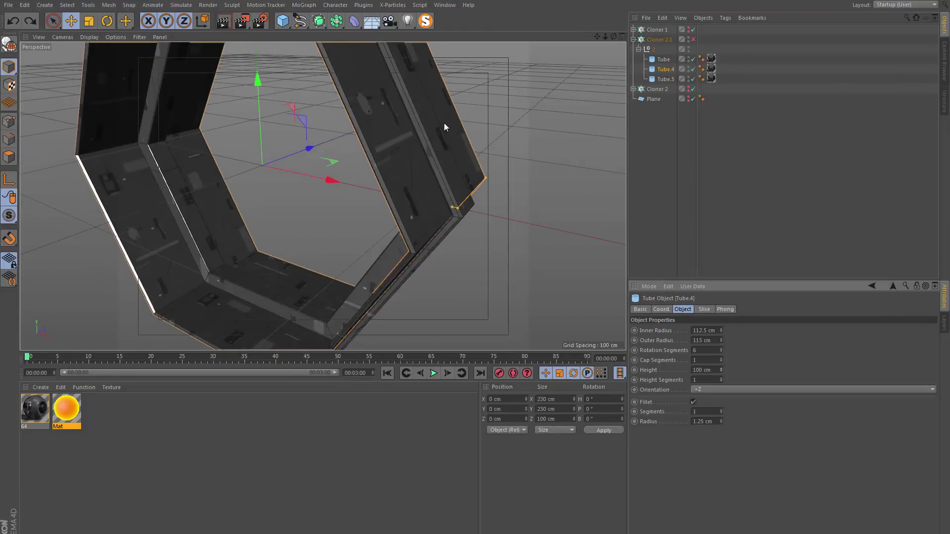
alt+drag(397, 183, 277, 163)
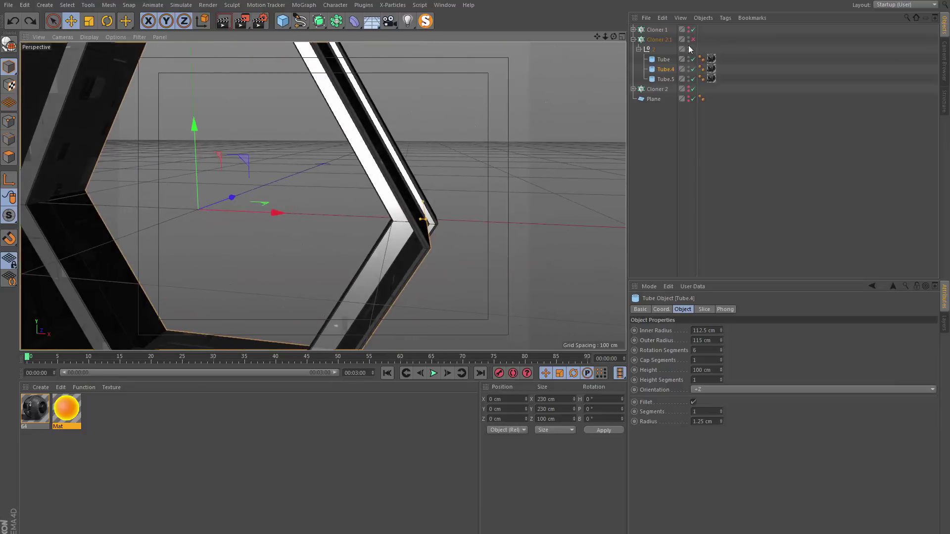
Try deleting the tags of the three tubes in Cloner 2.1 and undo the deletions.
click(717, 59)
drag(710, 79, 747, 61)
key(Delete)
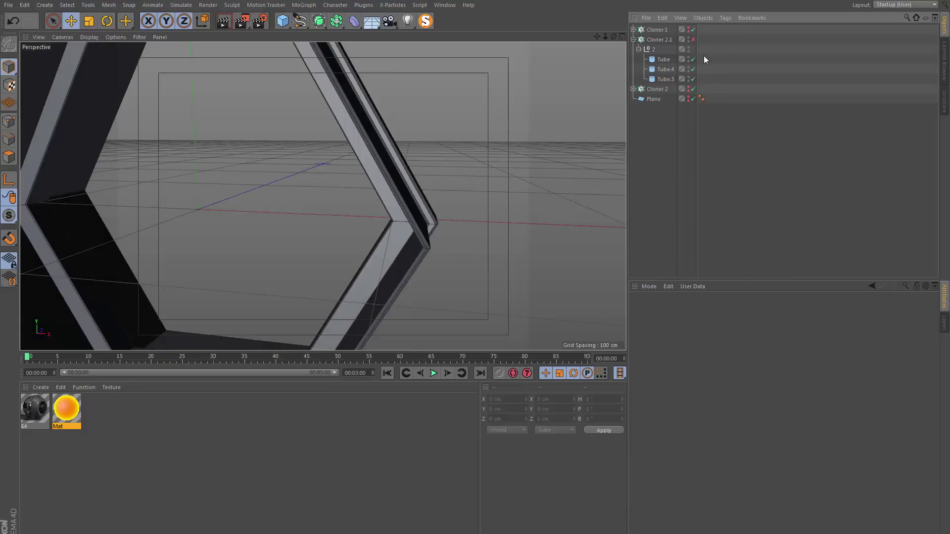
key(ctrl+z)
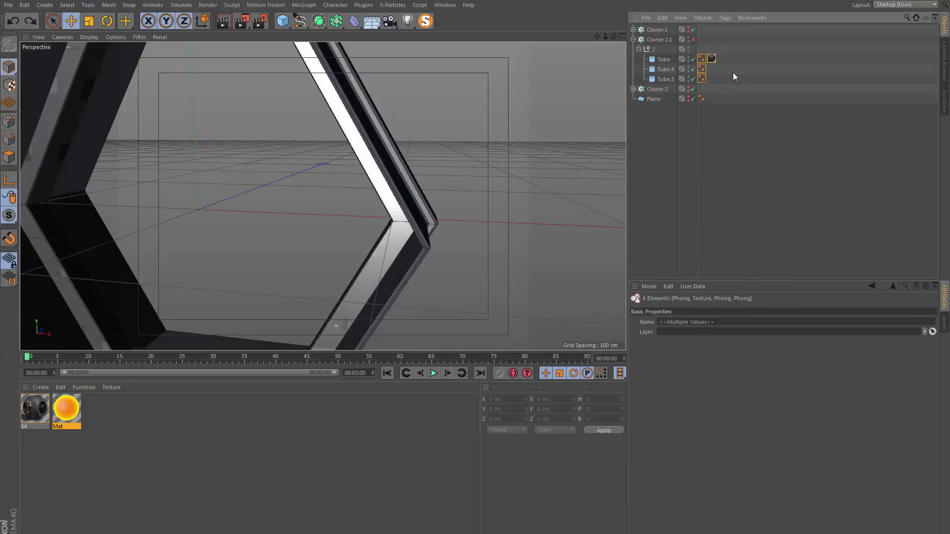
key(ctrl+z)
click(717, 62)
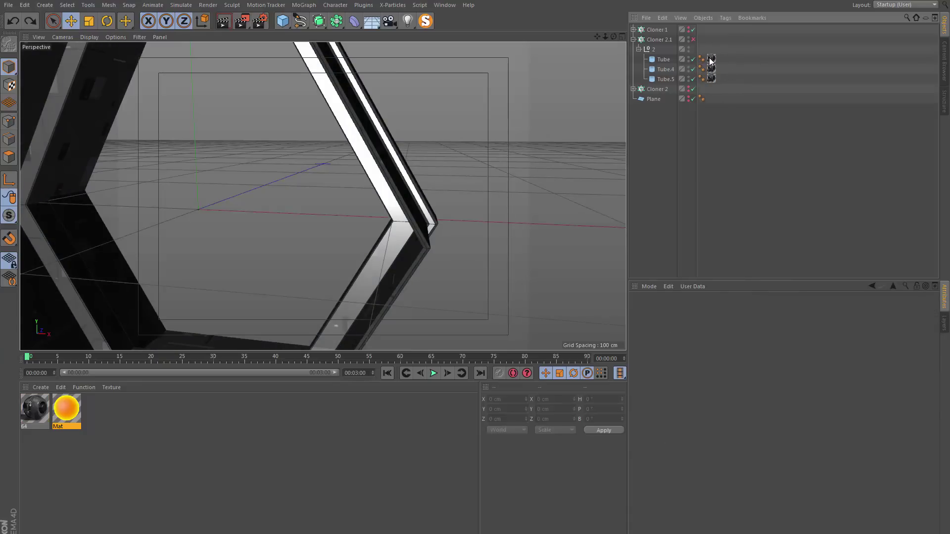
Assign material 64 to the null 2 in Cloner 2.1 instead of to its individual tubes.
mouse_move(706, 55)
mouse_down()
mouse_move(723, 83)
mouse_move(701, 40)
mouse_move(703, 49)
mouse_up()
click(713, 52)
alt+drag(409, 182, 446, 177)
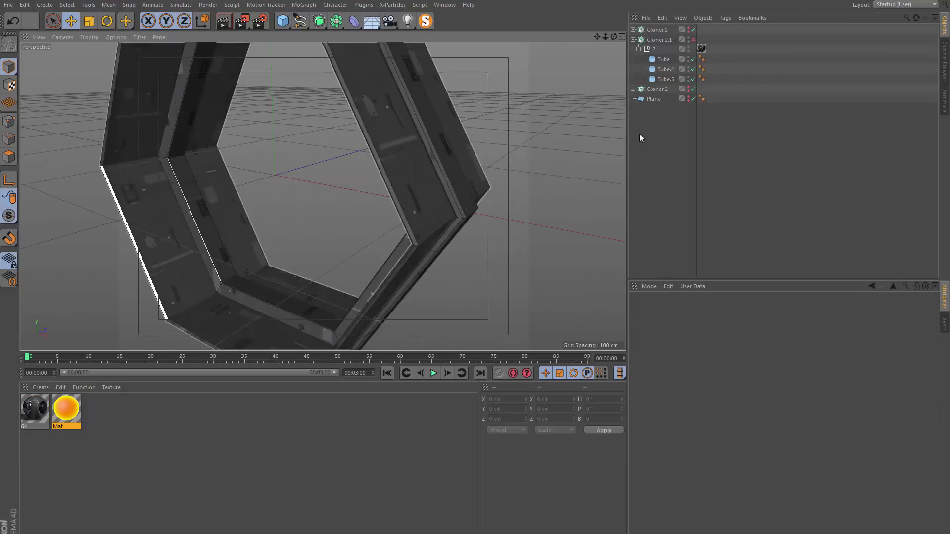
Expand Cloner 2 and assign material 64 to its null 2 instead of to the individual tubes.
click(633, 89)
drag(731, 113, 702, 99)
click(736, 109)
Re-enable Cloner 2.1, select Cloner 2 and collapse the hierarchies of both cloners.
click(693, 39)
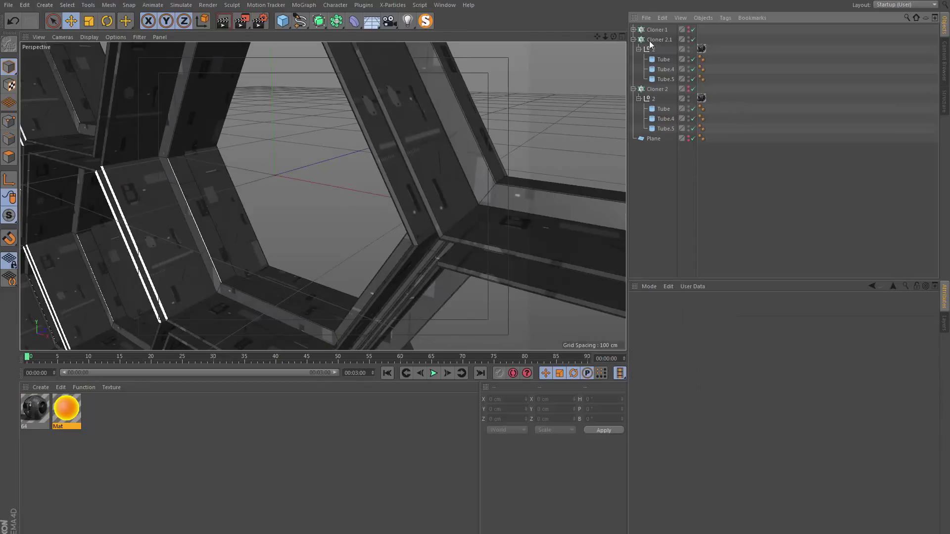
click(657, 89)
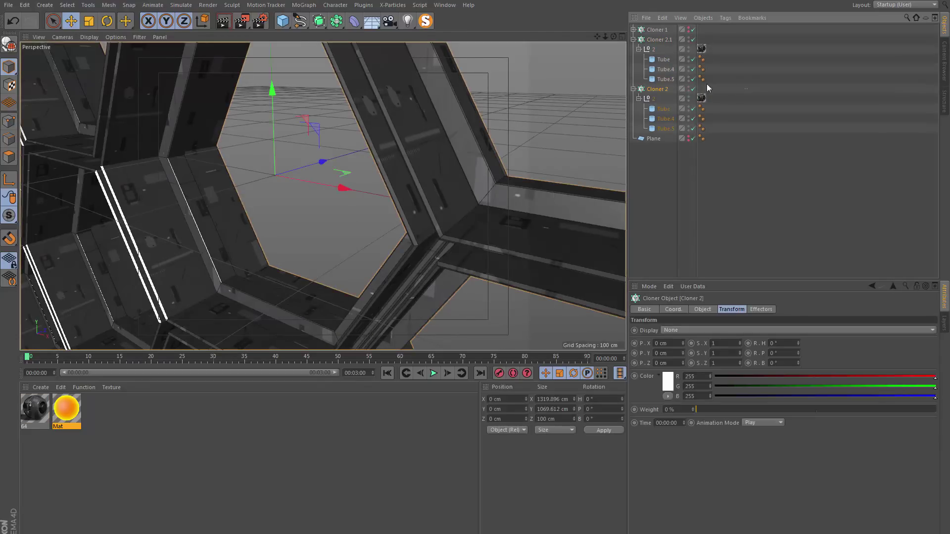
click(633, 40)
click(633, 49)
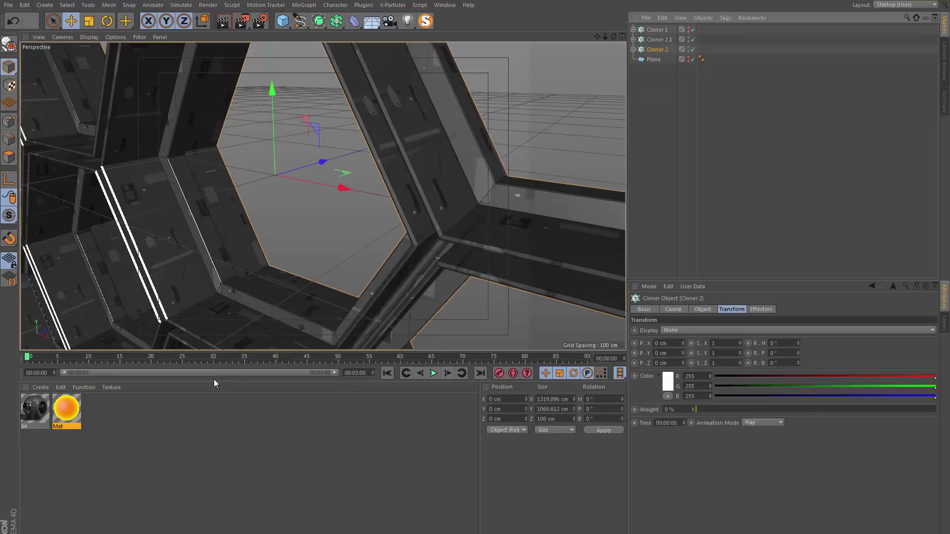
Switch to the rendered tunnel video for reference, return to the scene and frame Cloner 1.
key(alt+Tab)
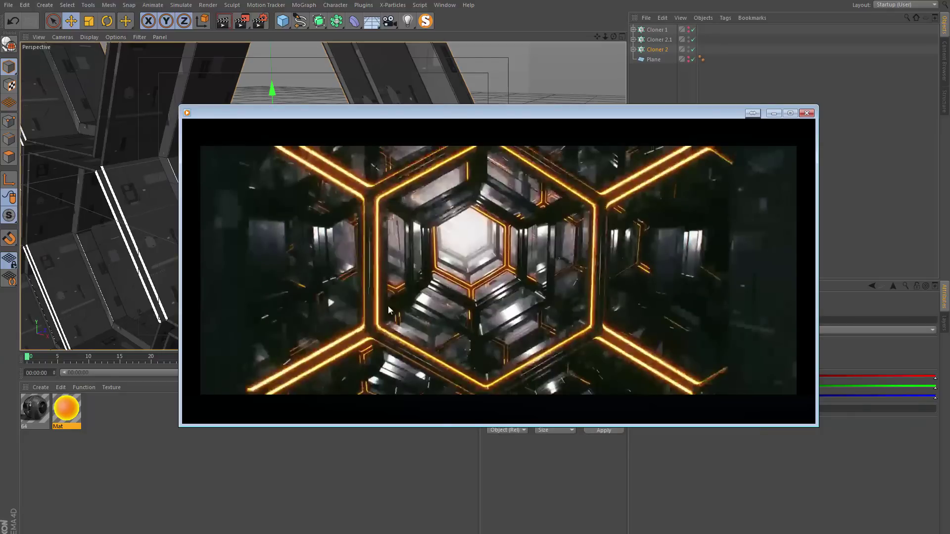
click(702, 77)
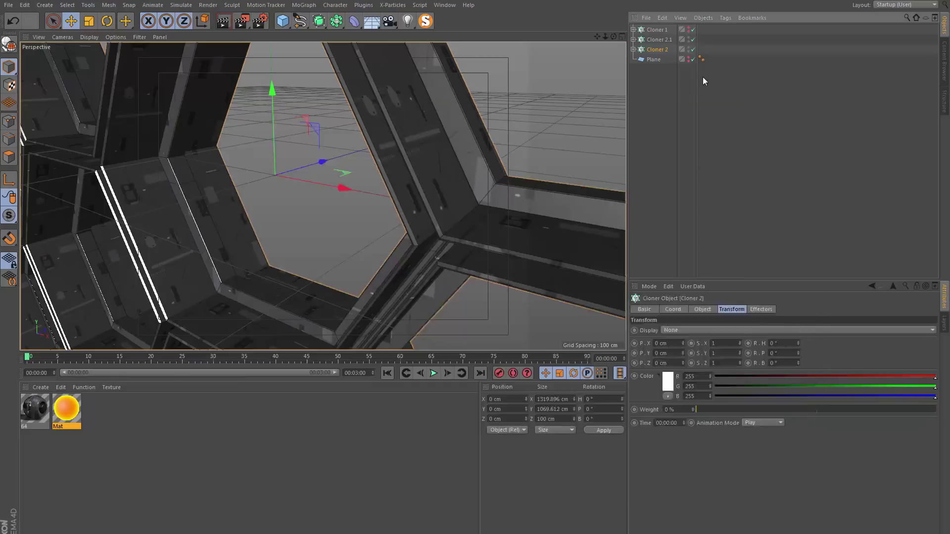
click(650, 50)
click(652, 29)
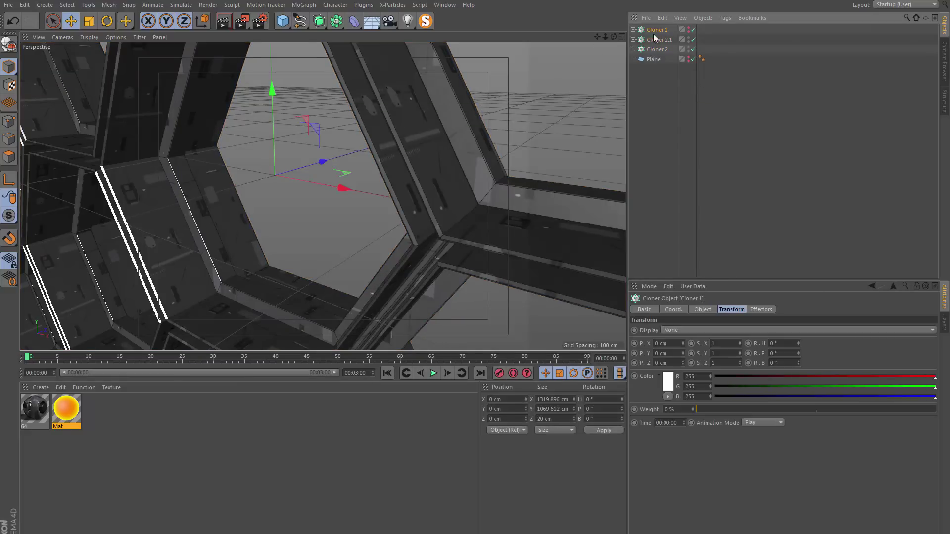
key(o)
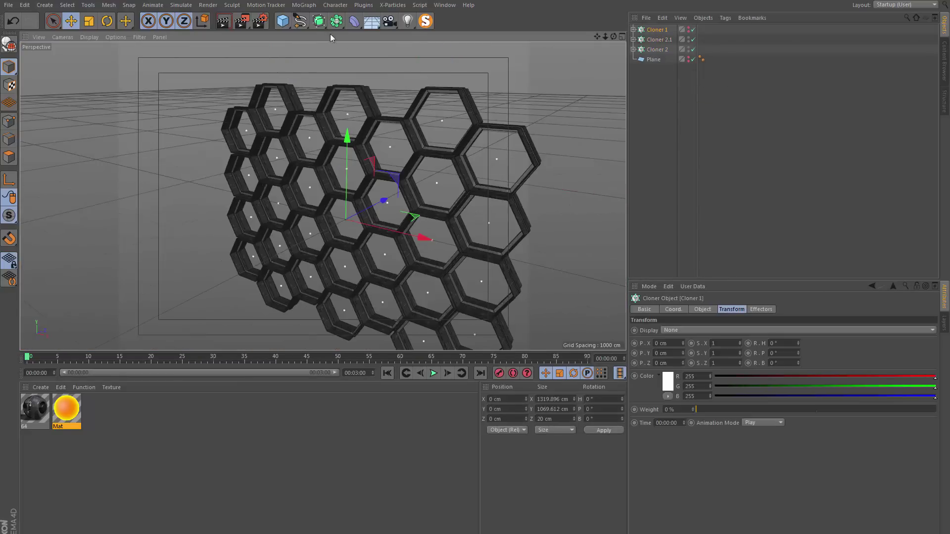
Create a Helix spline at the centre of the hexagon wall.
click(299, 21)
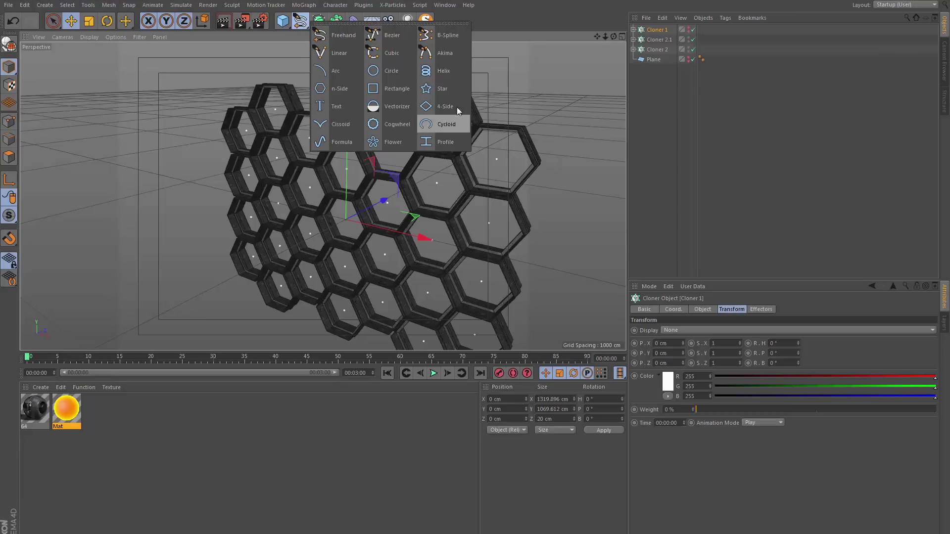
click(443, 70)
alt+drag(365, 209, 341, 208)
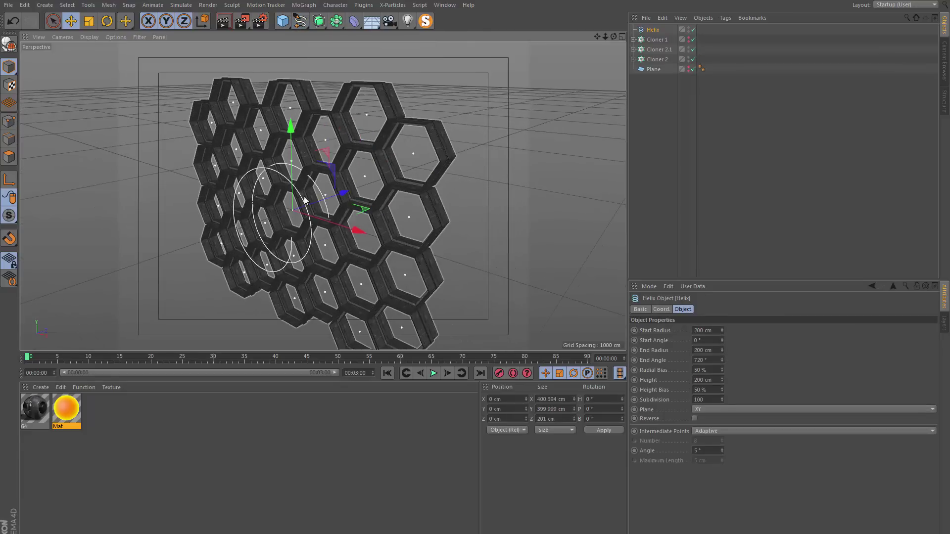
Rotate the Helix spline to a pitch of -180° and open its object properties.
key(r)
drag(297, 232, 367, 271)
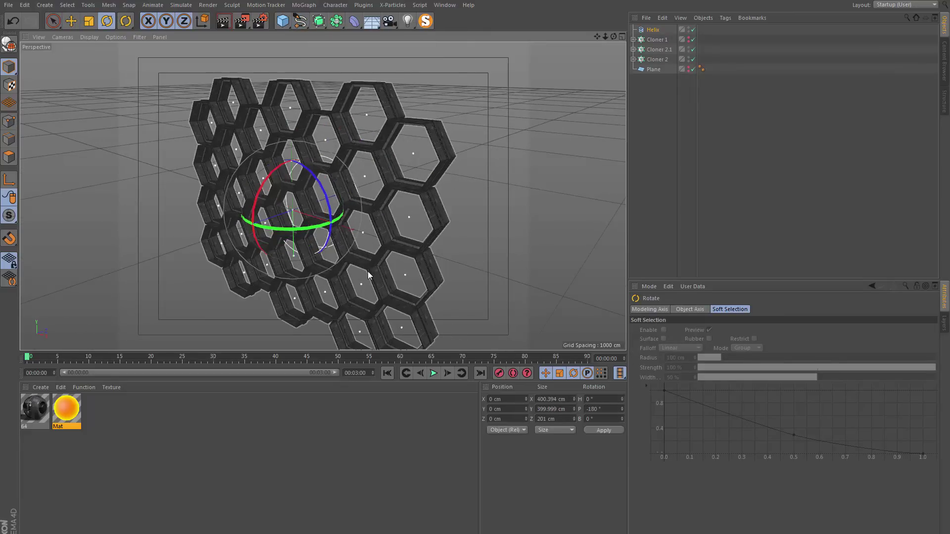
click(648, 31)
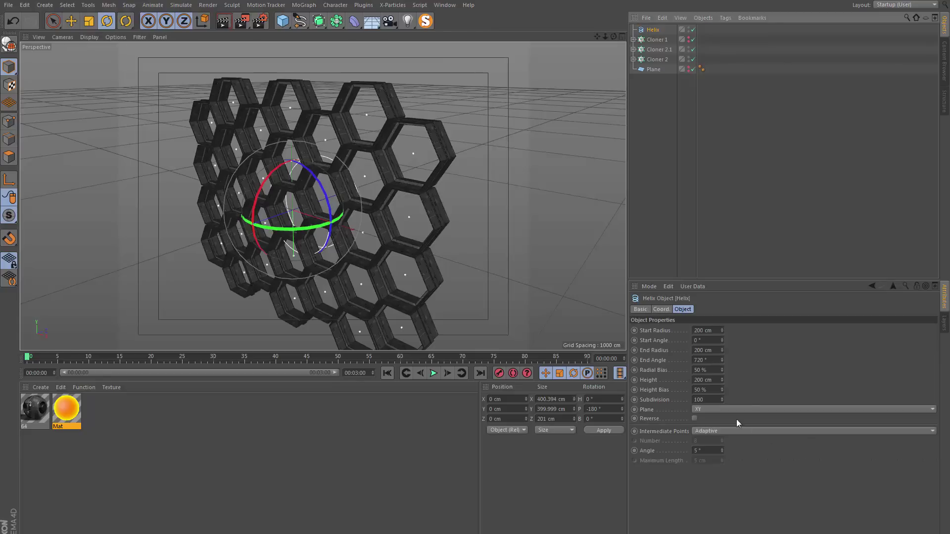
Set the Helix height to 10000 cm and its subdivision to 10000.
double_click(712, 380)
text(1000)
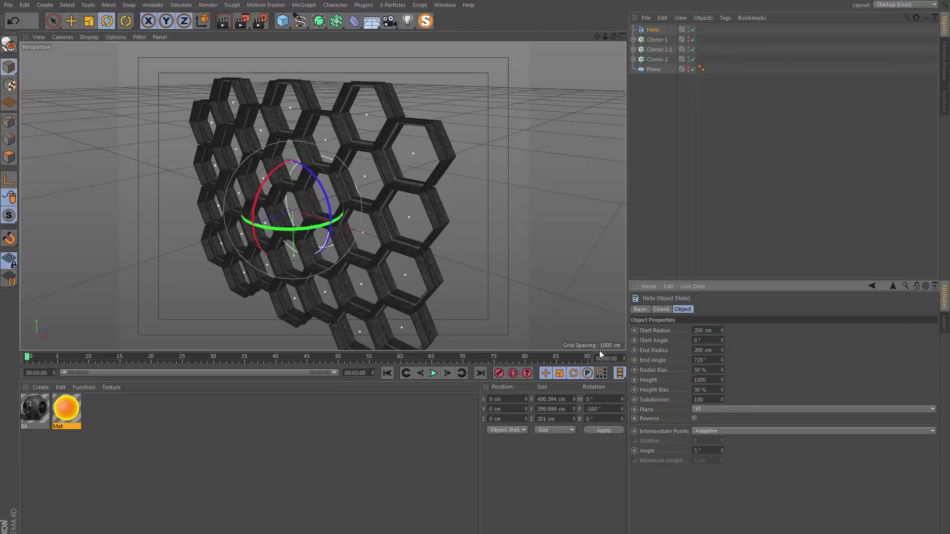
key(Return)
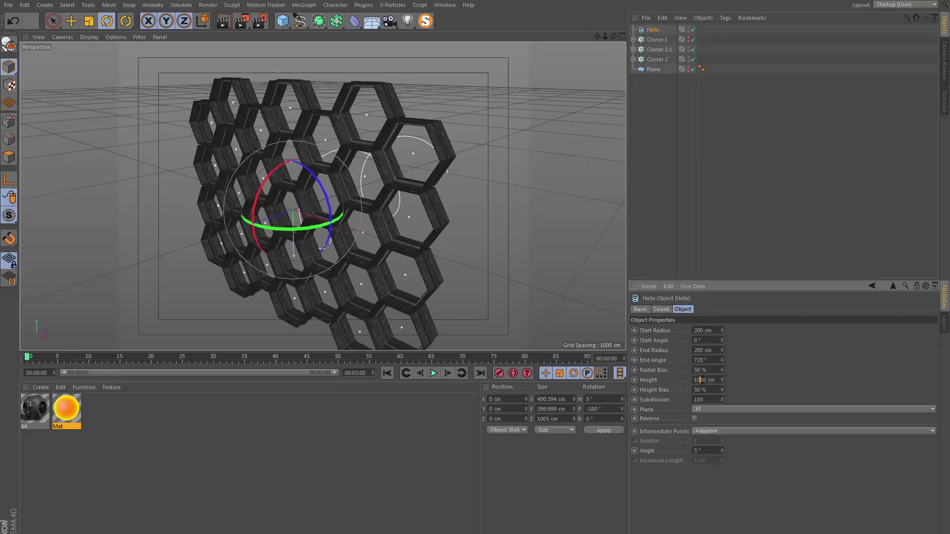
key(Return)
scroll(363, 185, down, 4)
alt+drag(363, 185, 391, 210)
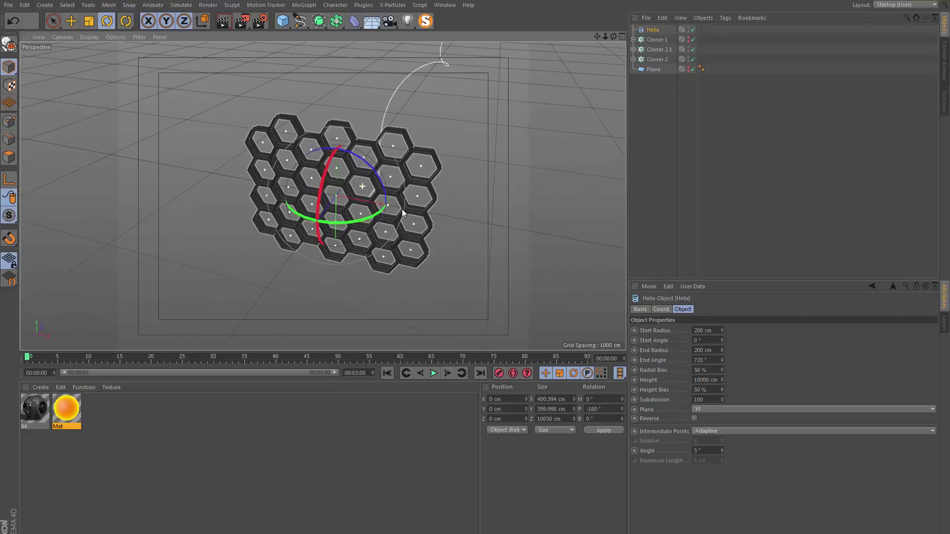
click(707, 399)
click(772, 81)
Add a new MoGraph Cloner and nest Cloner 1, Cloner 2.1 and Cloner 2 inside it.
click(304, 5)
click(323, 79)
drag(839, 70, 657, 51)
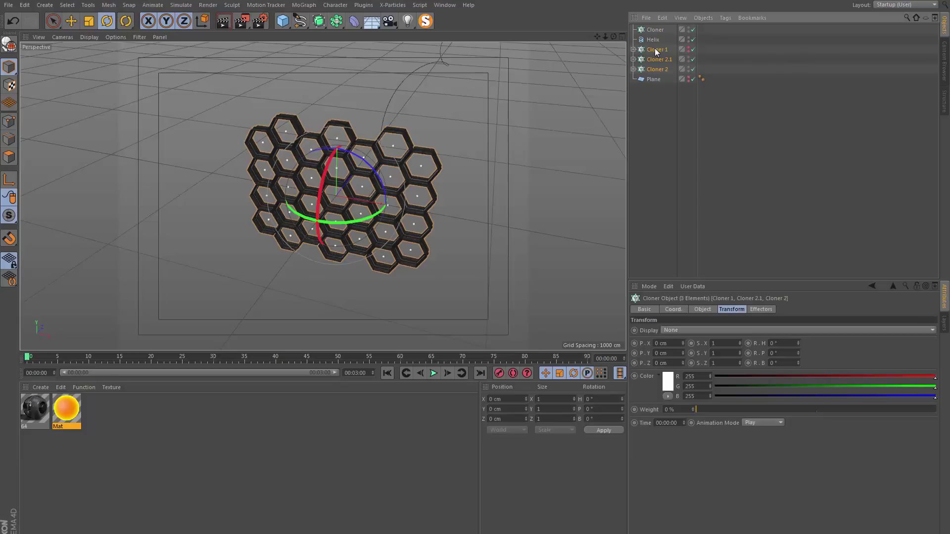
drag(647, 50, 652, 31)
click(653, 31)
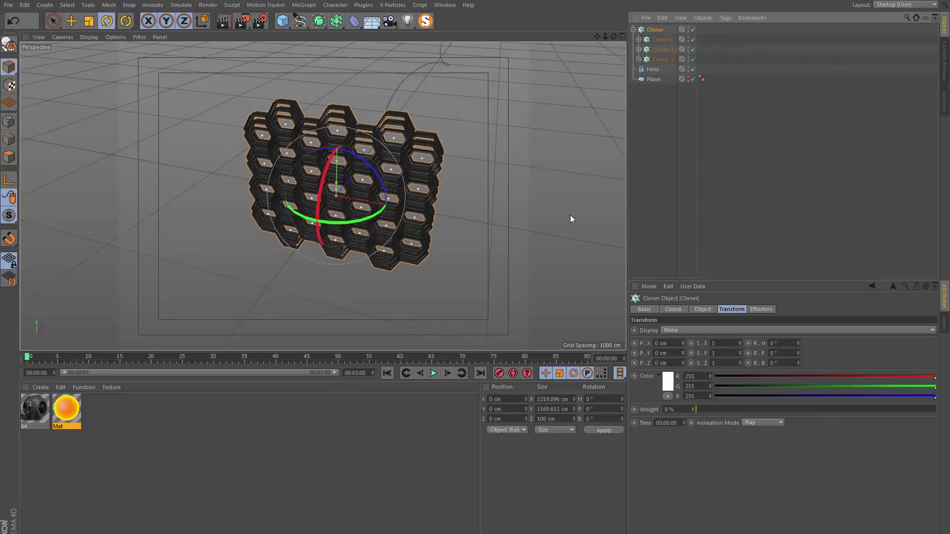
Set the new Cloner to Object mode with the Helix as its object, and enable Render Instances.
click(702, 309)
click(678, 330)
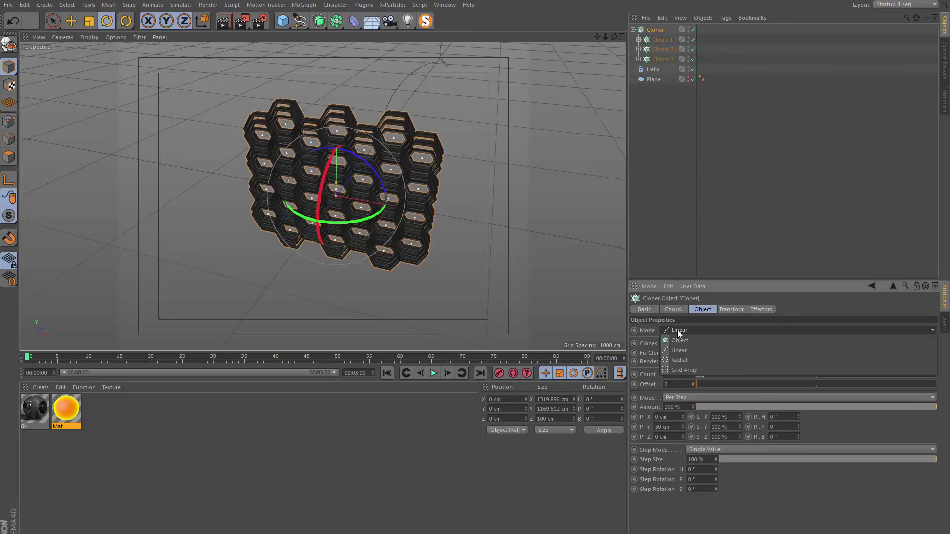
click(684, 358)
drag(652, 70, 691, 374)
mouse_move(376, 232)
alt+mouse_down()
mouse_move(398, 250)
mouse_move(347, 239)
mouse_move(325, 196)
mouse_move(348, 200)
mouse_move(324, 195)
mouse_move(344, 185)
mouse_move(322, 191)
mouse_move(304, 140)
mouse_move(282, 136)
alt+mouse_up()
click(782, 407)
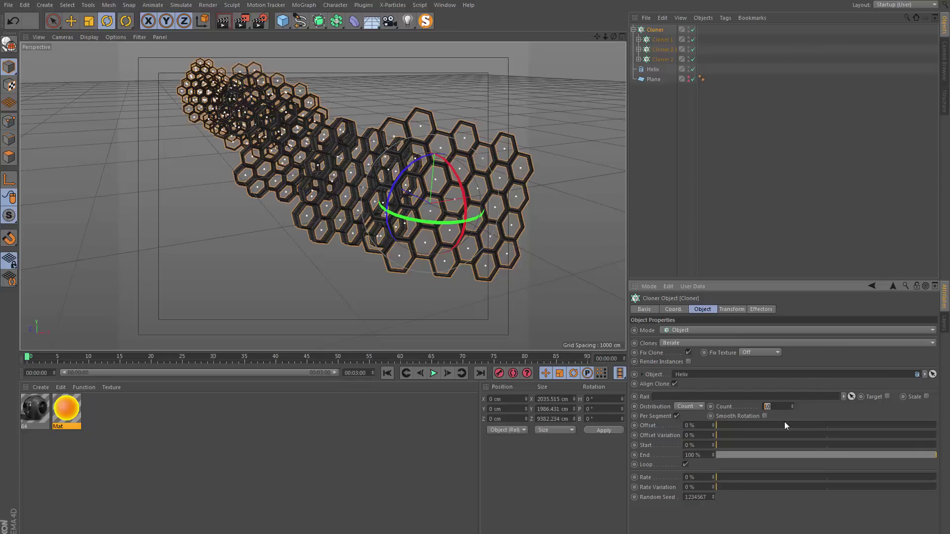
click(688, 362)
mouse_move(369, 205)
alt+mouse_down()
mouse_move(358, 198)
mouse_move(376, 208)
mouse_move(359, 208)
alt+mouse_up()
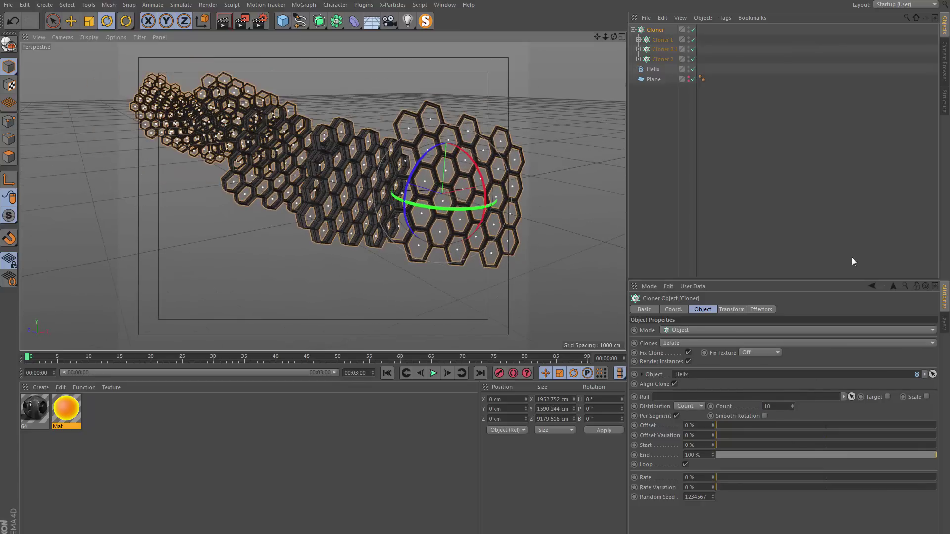
Look up the Cloner's Render Instances option in the help manual and return to the Cloner's settings.
right_click(649, 361)
click(686, 512)
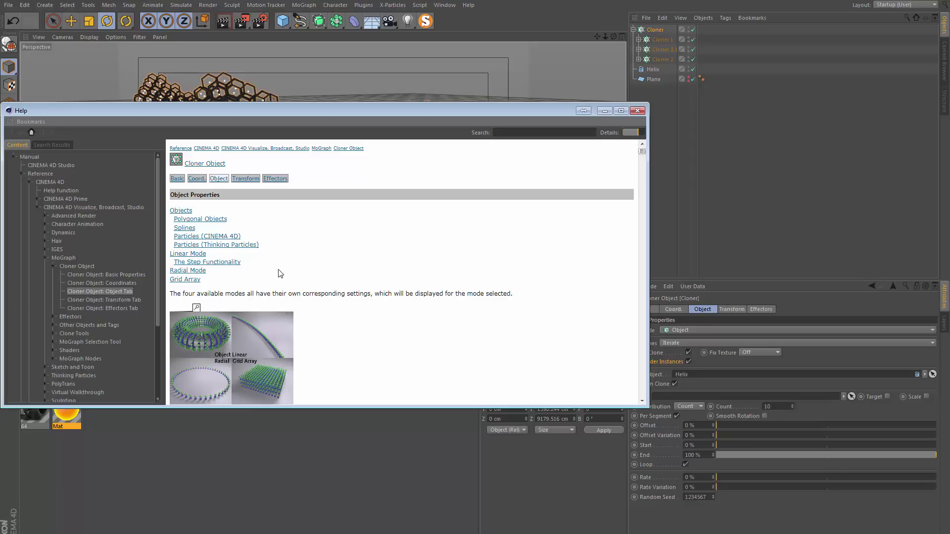
click(637, 111)
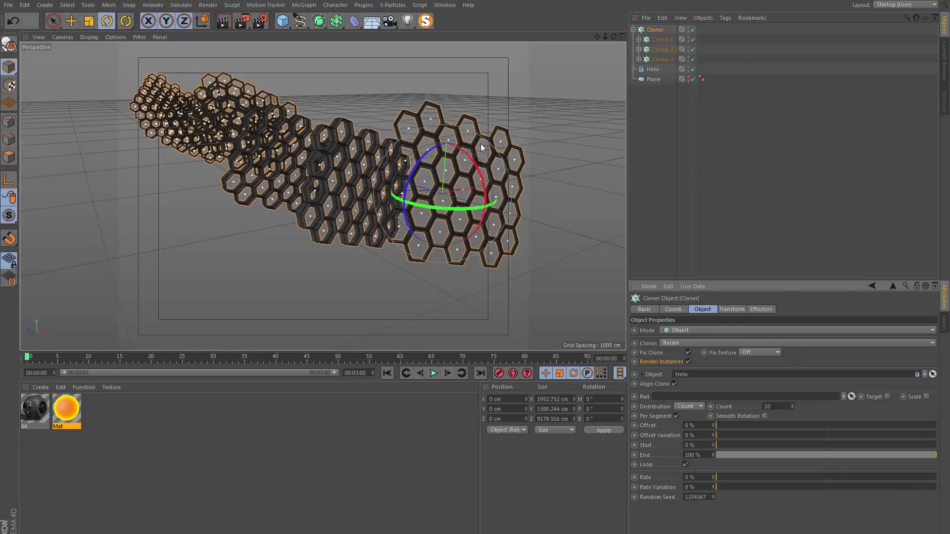
click(741, 95)
key(ctrl+z)
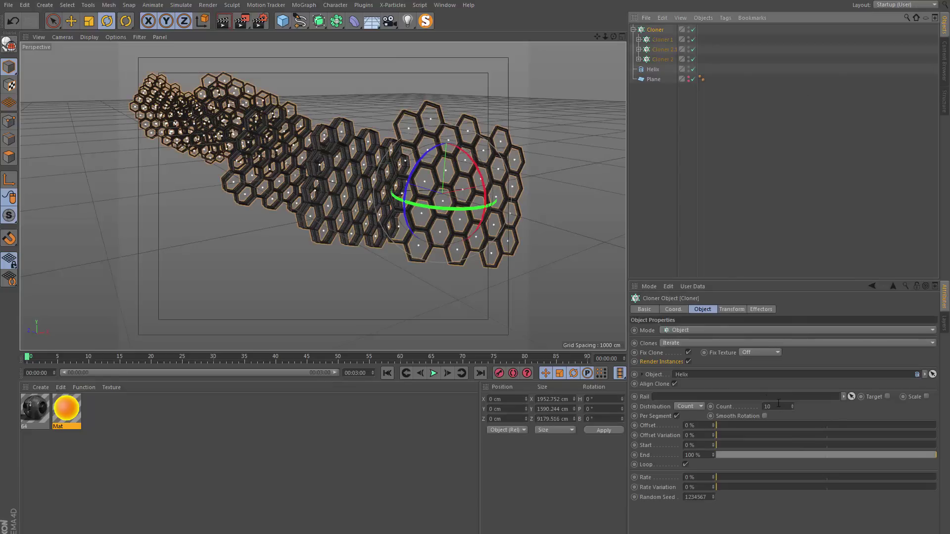
Set the Cloner's clone count along the Helix to 50.
click(778, 405)
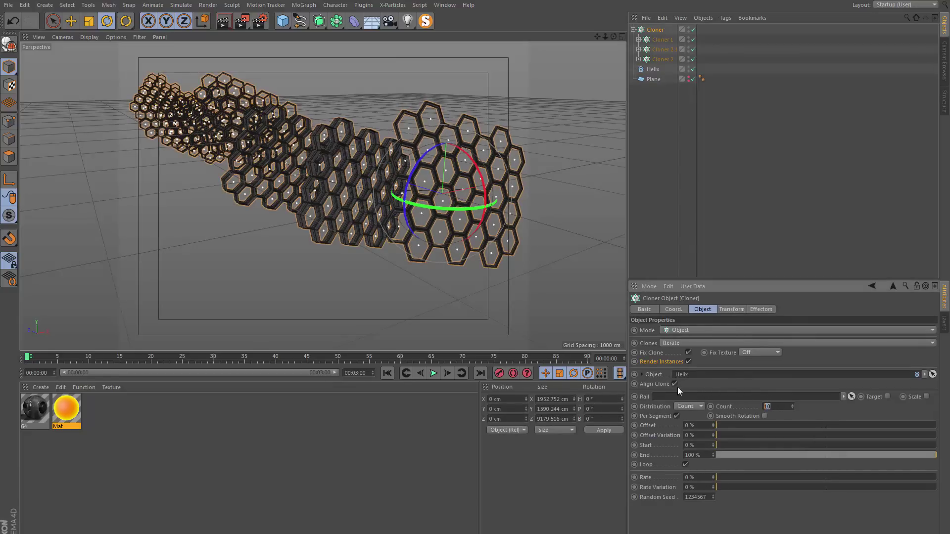
text(50)
key(Return)
alt+drag(330, 196, 392, 214)
alt+drag(277, 183, 208, 148)
Create a Camera from the current view and look through it.
click(390, 21)
click(447, 36)
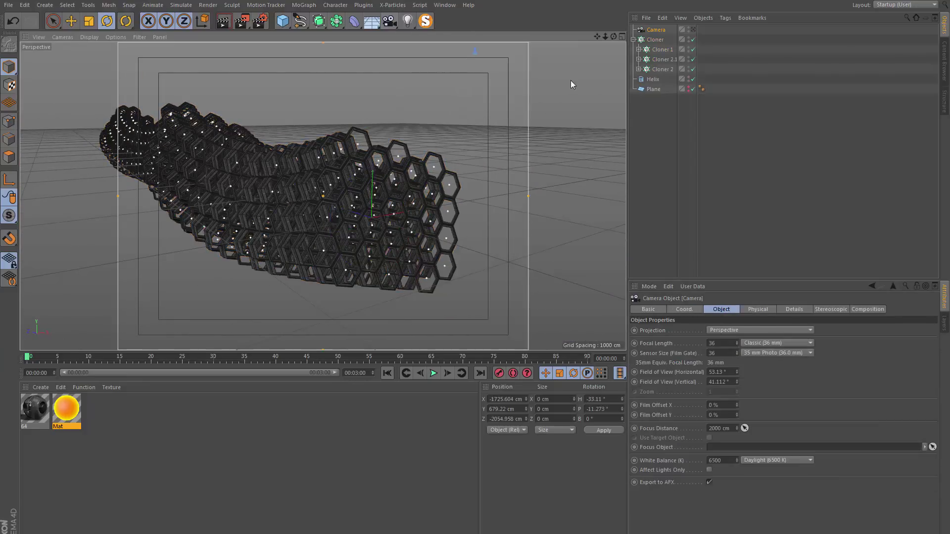
click(720, 43)
click(654, 30)
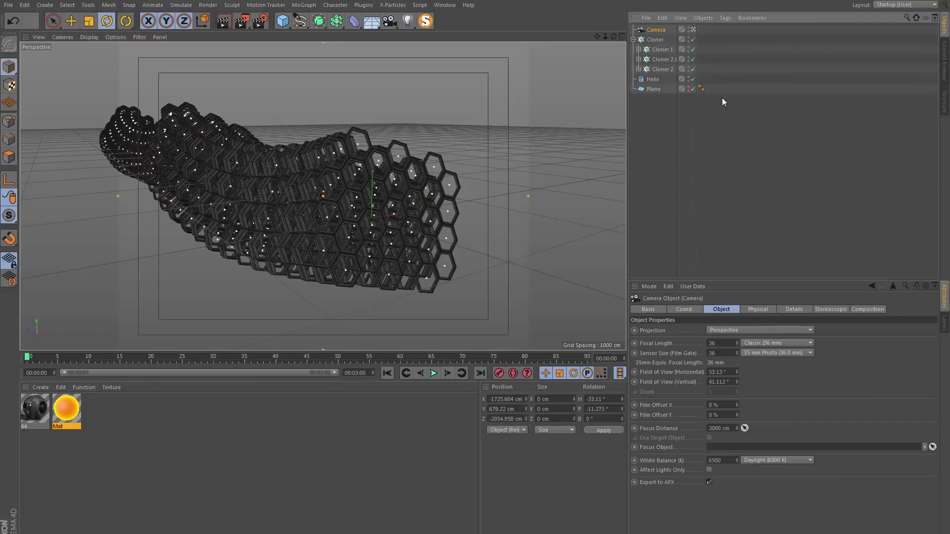
Add an Align to Spline tag to the Camera with the Helix as spline path and Tangential enabled.
right_click(666, 33)
mouse_move(719, 37)
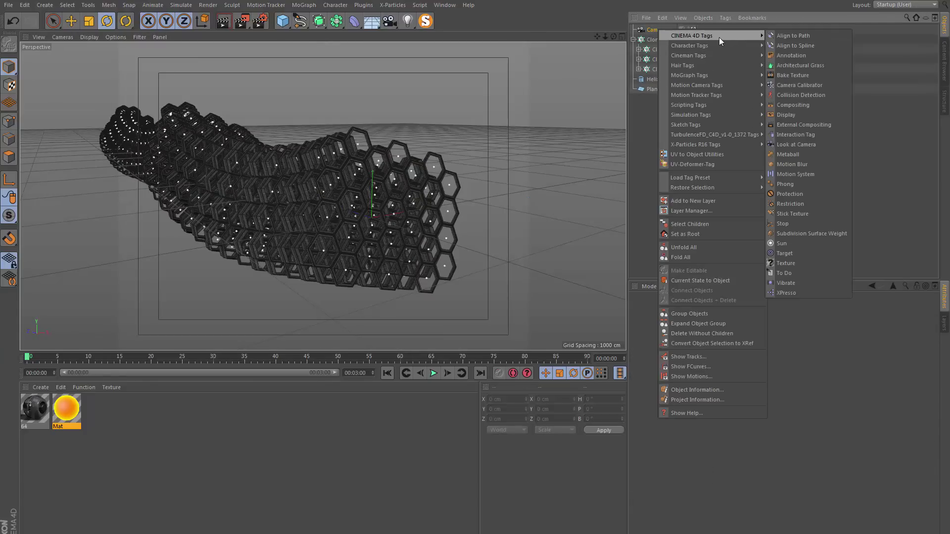
click(792, 45)
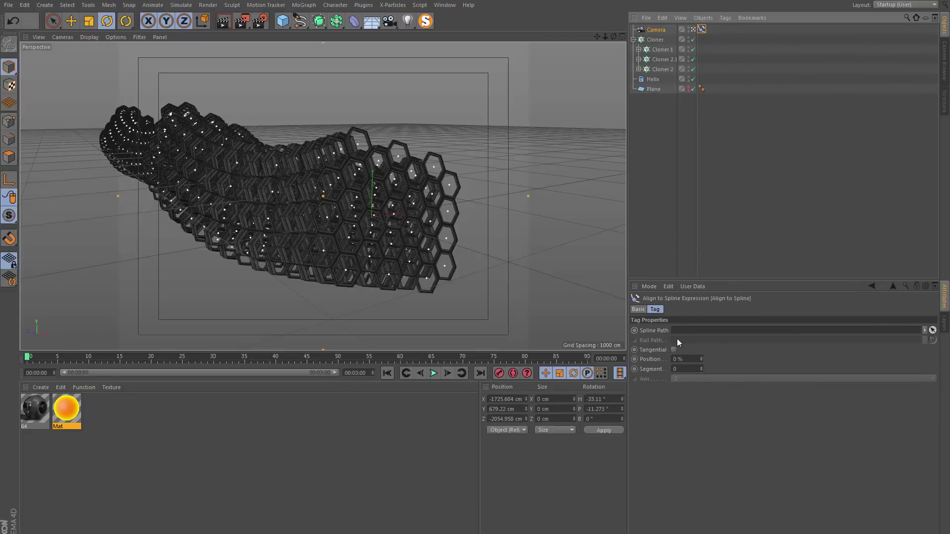
drag(653, 79, 719, 328)
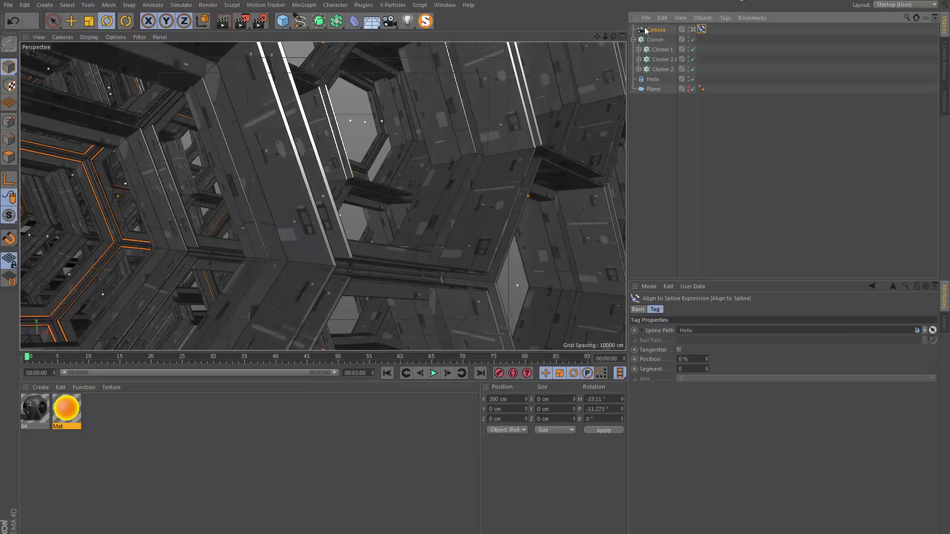
click(679, 349)
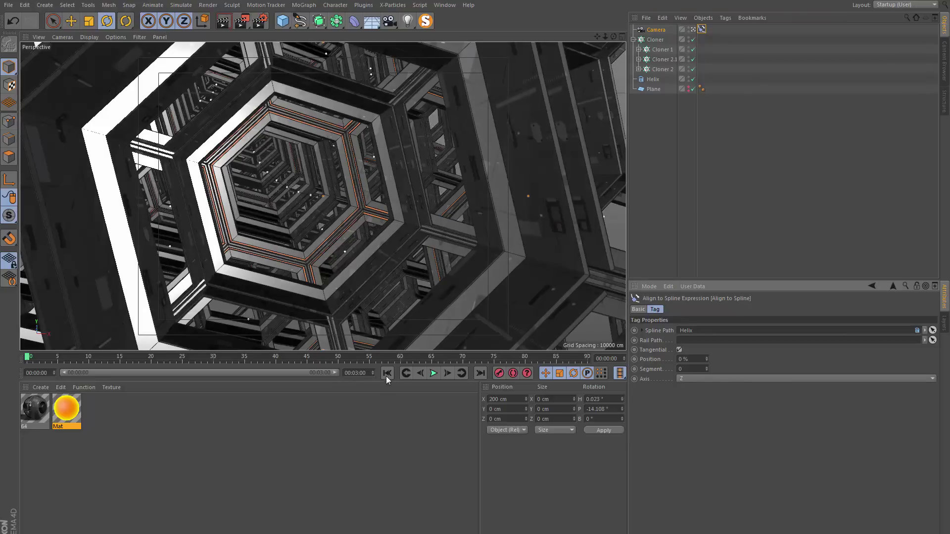
Play the animation briefly through the Camera, stop it and leave the camera view.
click(437, 373)
click(438, 373)
click(694, 30)
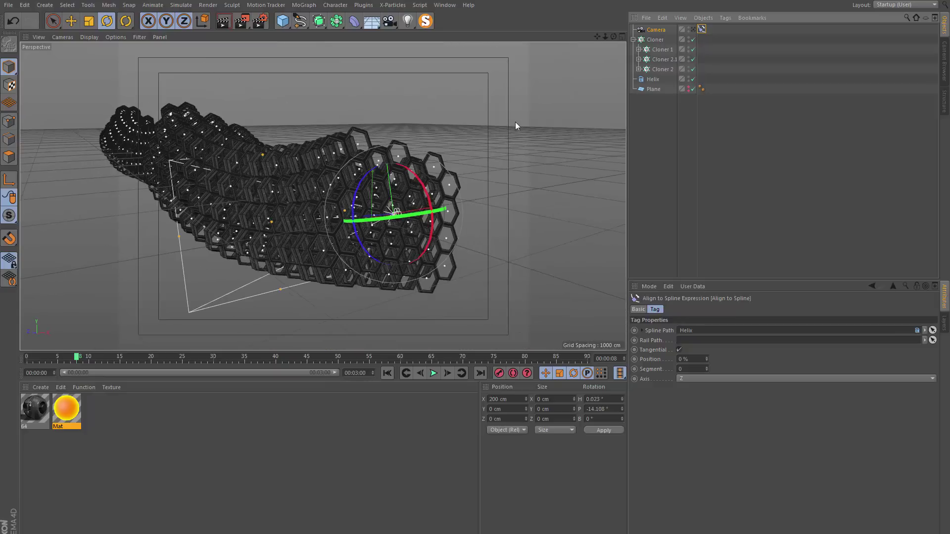
alt+drag(347, 202, 310, 219)
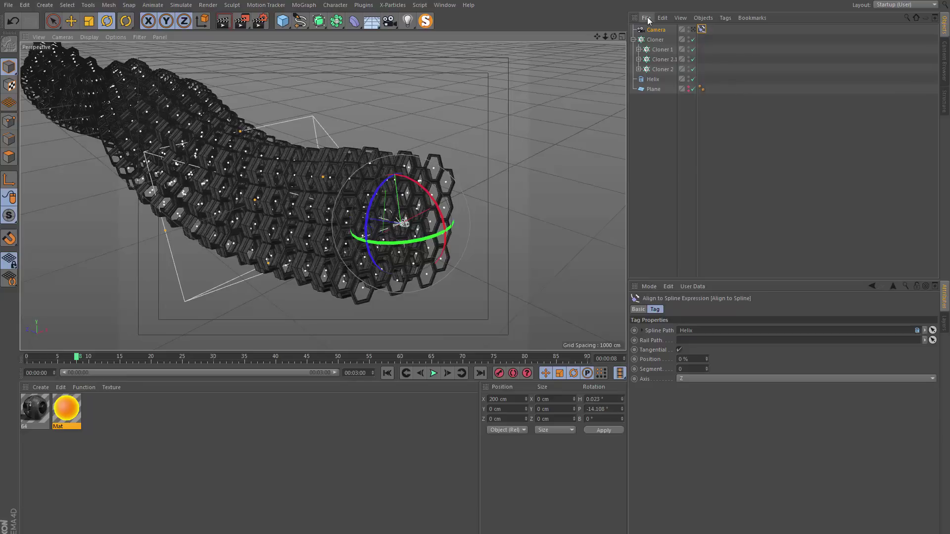
Temporarily disable Cloner 2, Cloner 2.1 and Cloner 1 to examine the helix path, and re-enable all three.
click(693, 70)
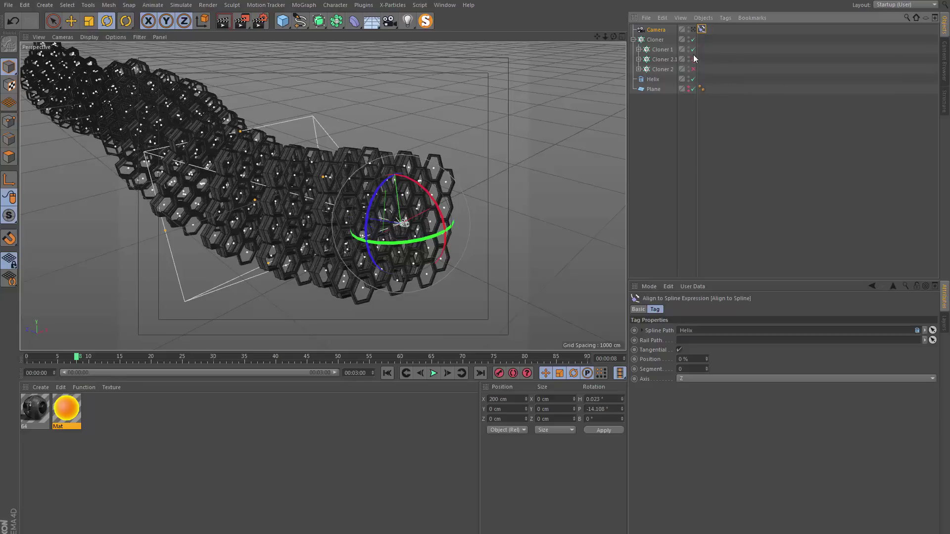
click(693, 60)
click(693, 49)
alt+drag(300, 199, 446, 193)
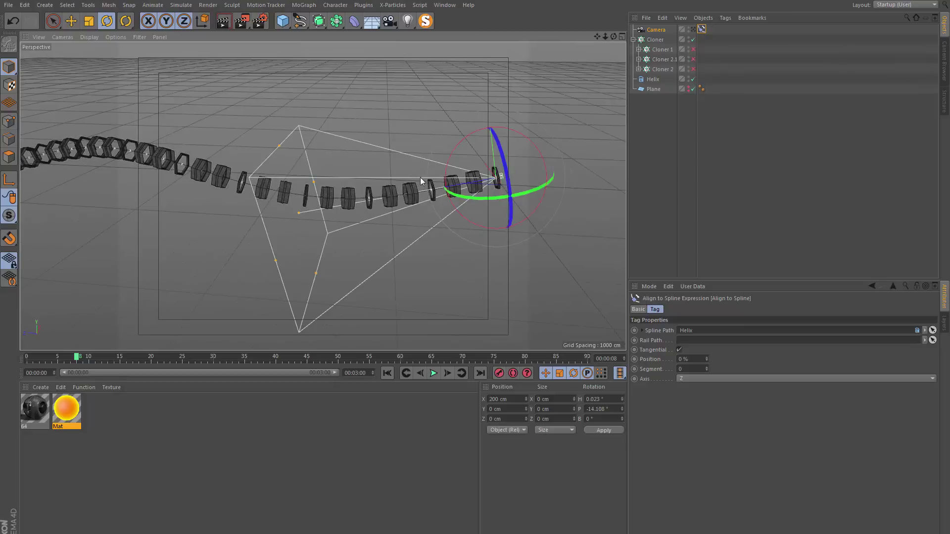
alt+drag(411, 175, 474, 235)
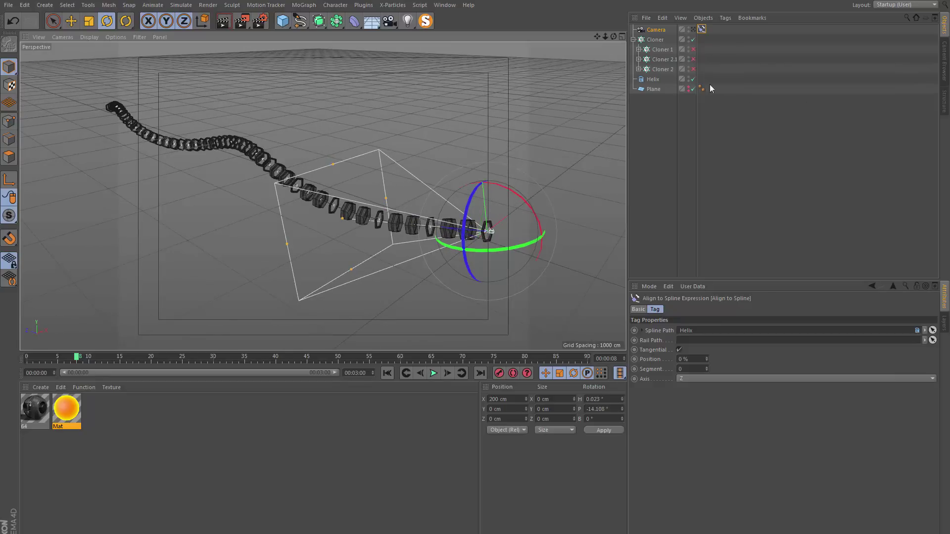
click(693, 49)
click(693, 59)
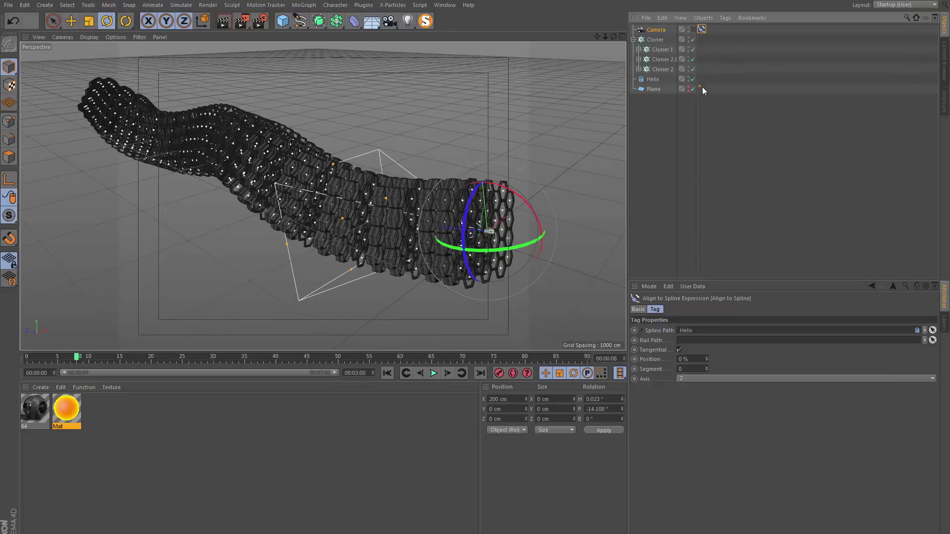
Disable all three nested cloners to simplify the tunnel display, and clear the selection.
drag(692, 73, 698, 47)
alt+drag(487, 197, 479, 221)
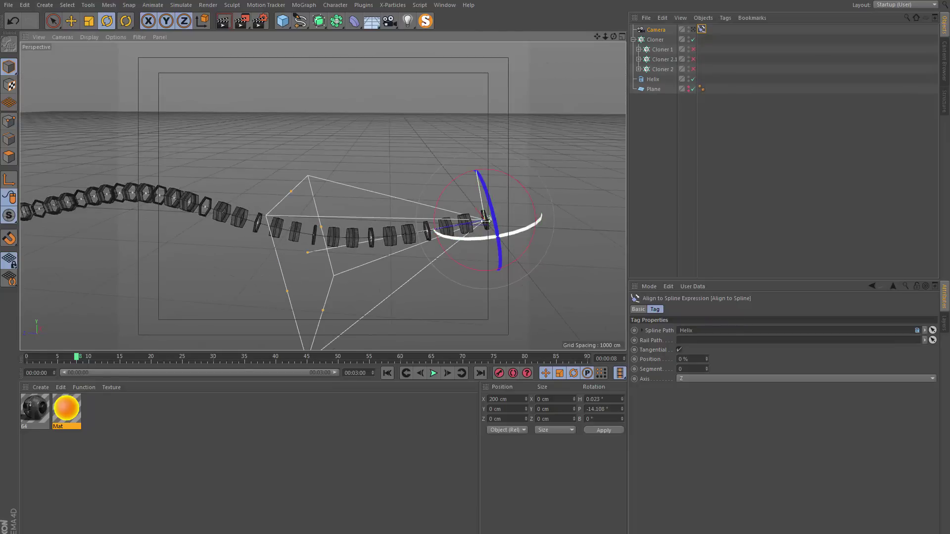
click(696, 36)
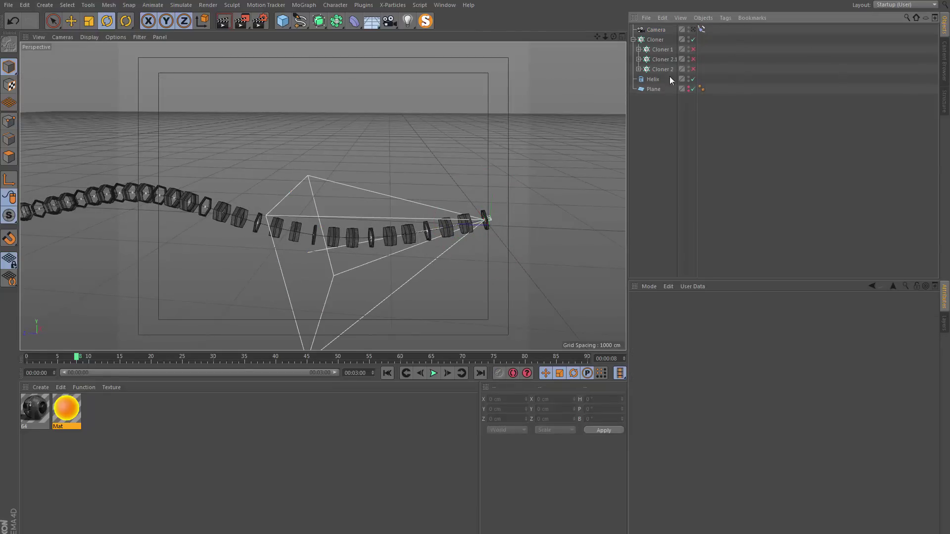
Try the Helix's Reverse option, switch it back off and deselect the Helix.
click(651, 80)
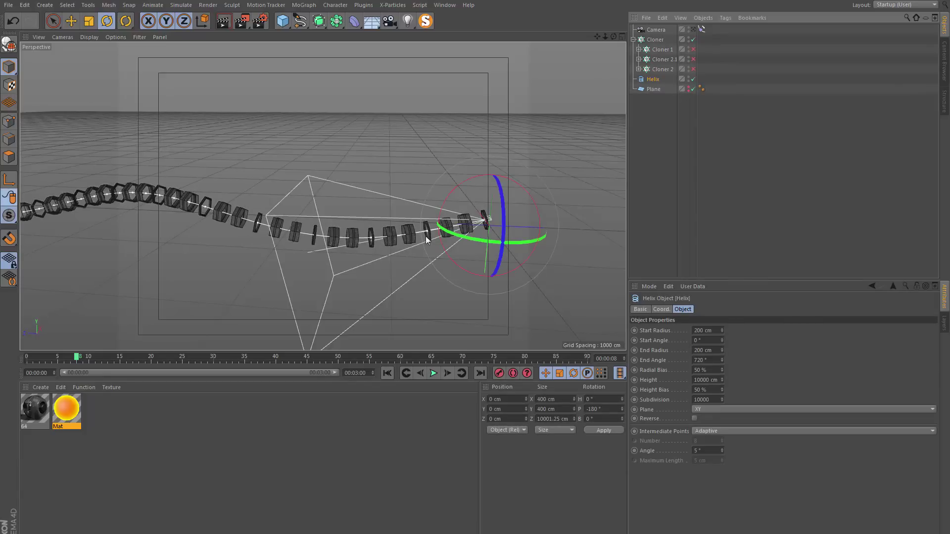
click(693, 418)
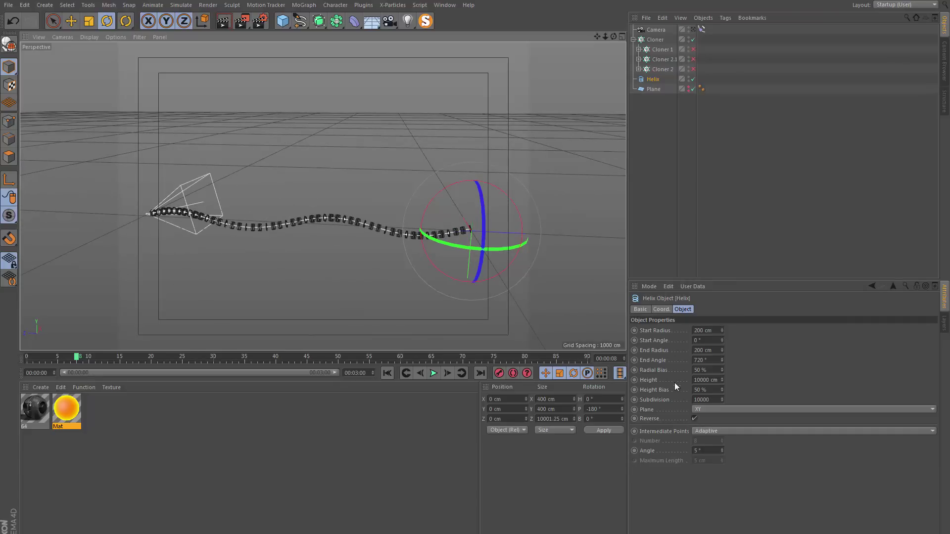
click(694, 418)
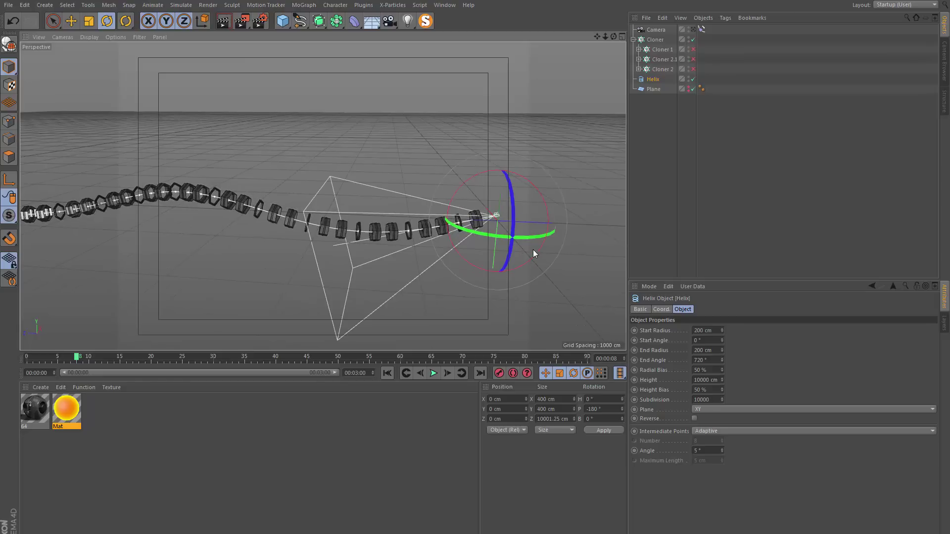
alt+drag(527, 246, 444, 227)
click(820, 100)
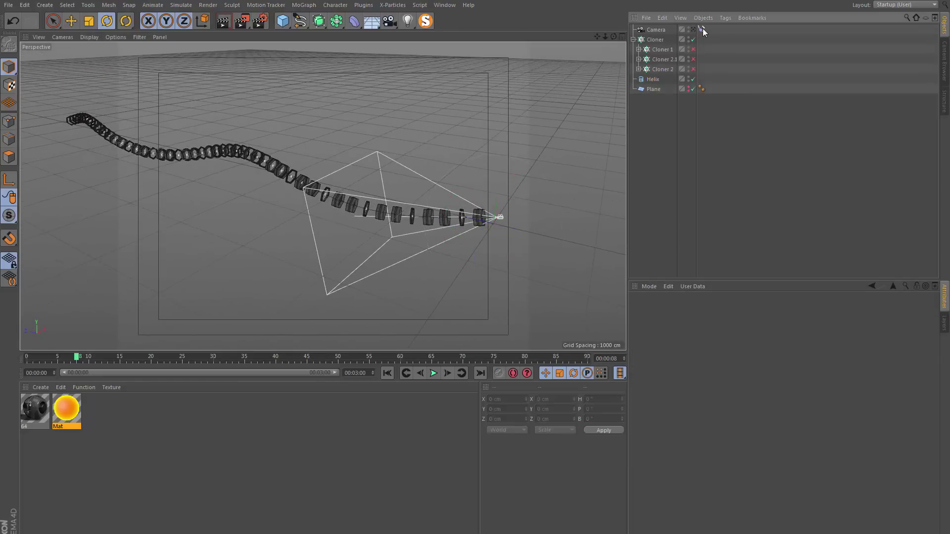
Set the Position of the Camera's Align to Spline tag to 50% and keyframe it at 00:08:00.
click(701, 29)
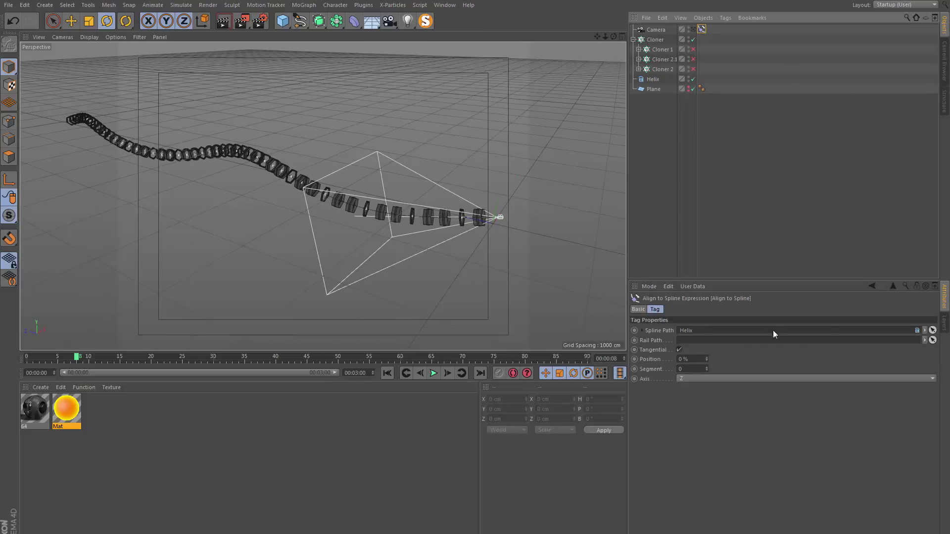
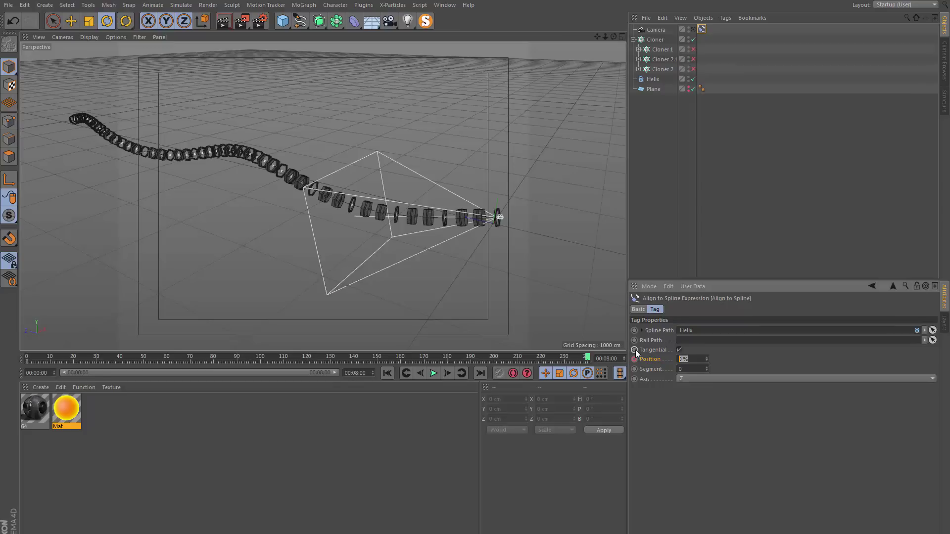
text(50)
key(Return)
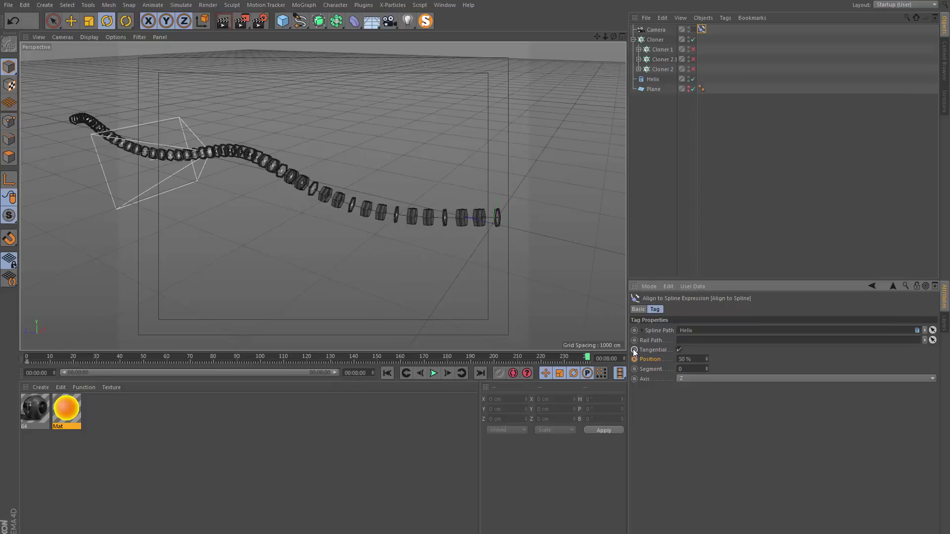
alt+drag(261, 140, 285, 177)
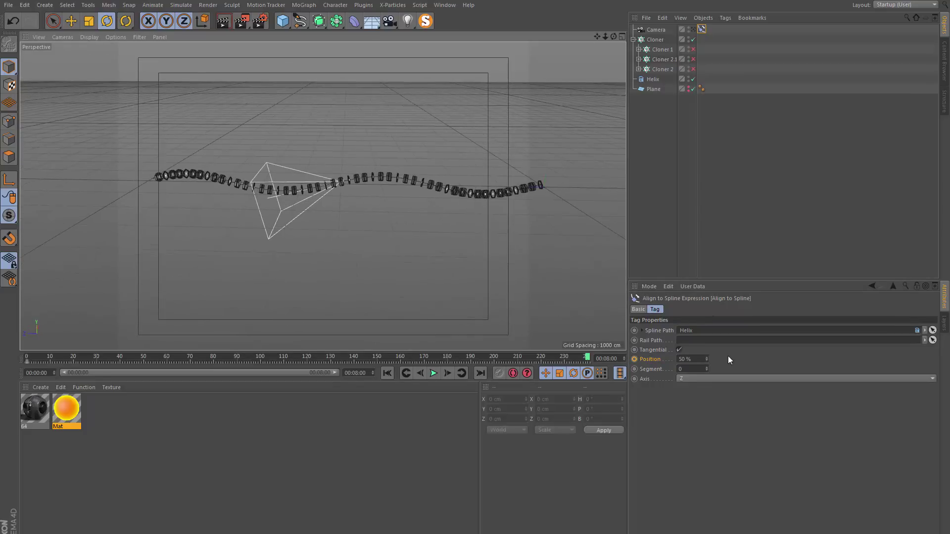
ctrl+click(634, 358)
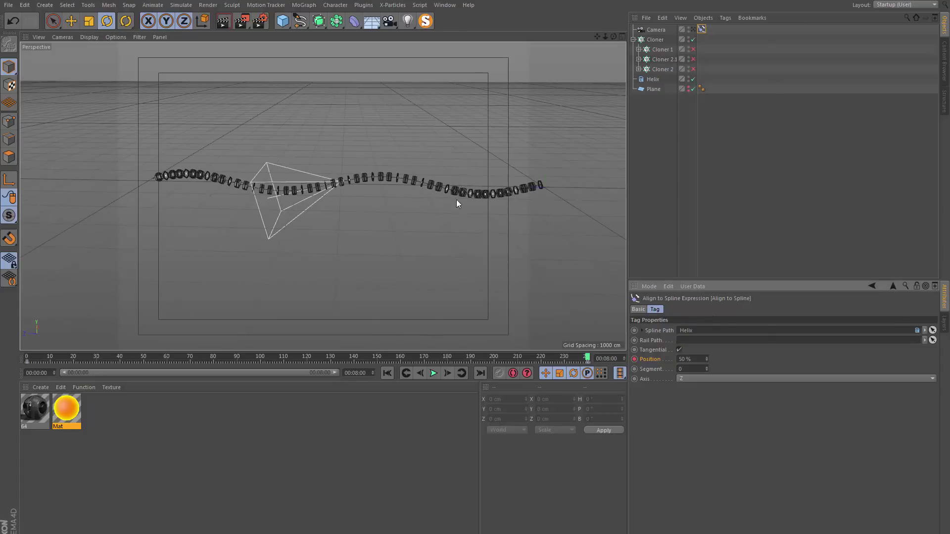
Set the Align to Spline Position track's keyframes to linear interpolation in the Timeline, and close the Timeline.
alt+drag(456, 200, 356, 208)
click(445, 5)
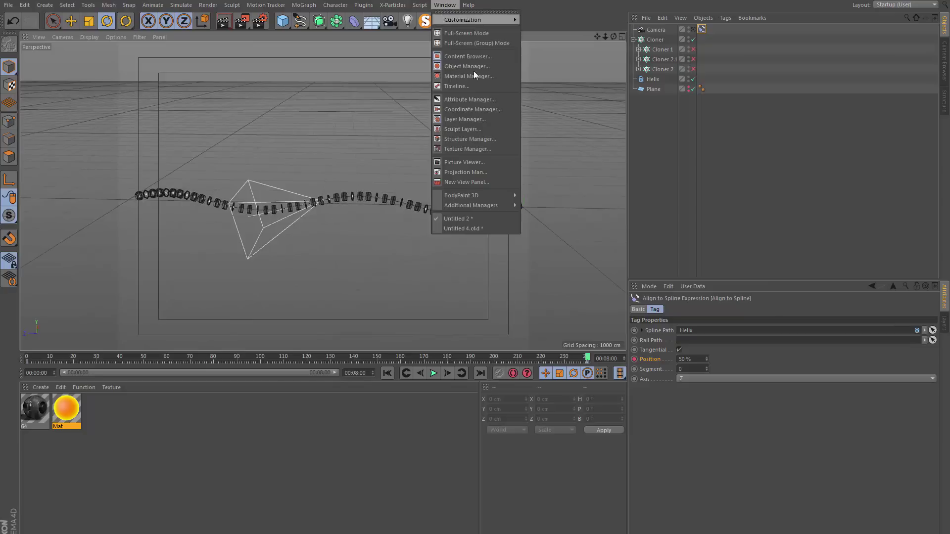
click(494, 101)
click(206, 200)
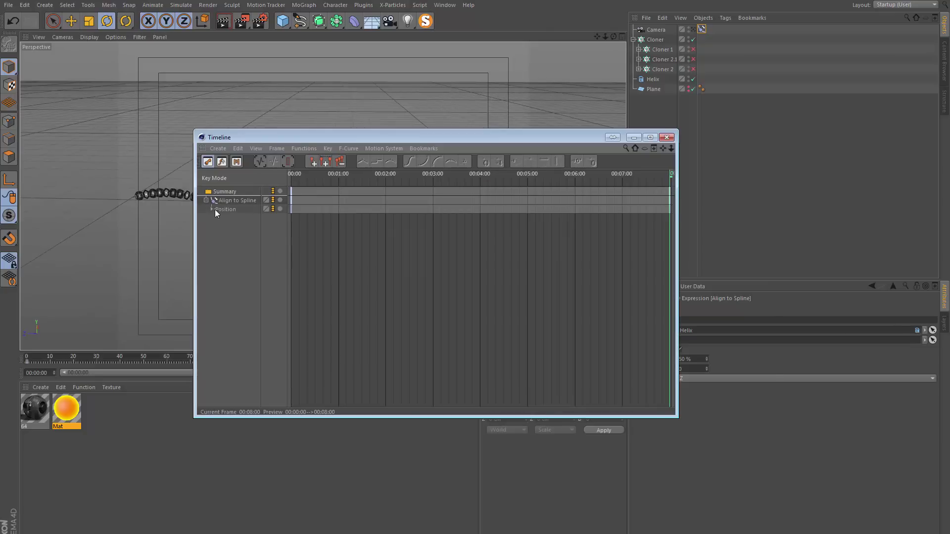
click(214, 209)
click(212, 209)
click(361, 162)
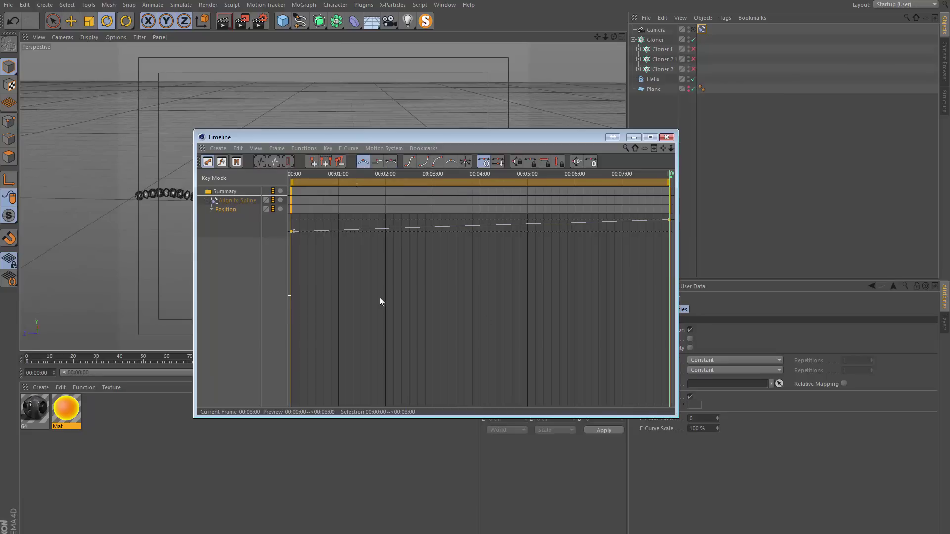
click(666, 138)
Return to the first frame, play the animation through the Camera's view, stop it and leave the camera view.
click(386, 373)
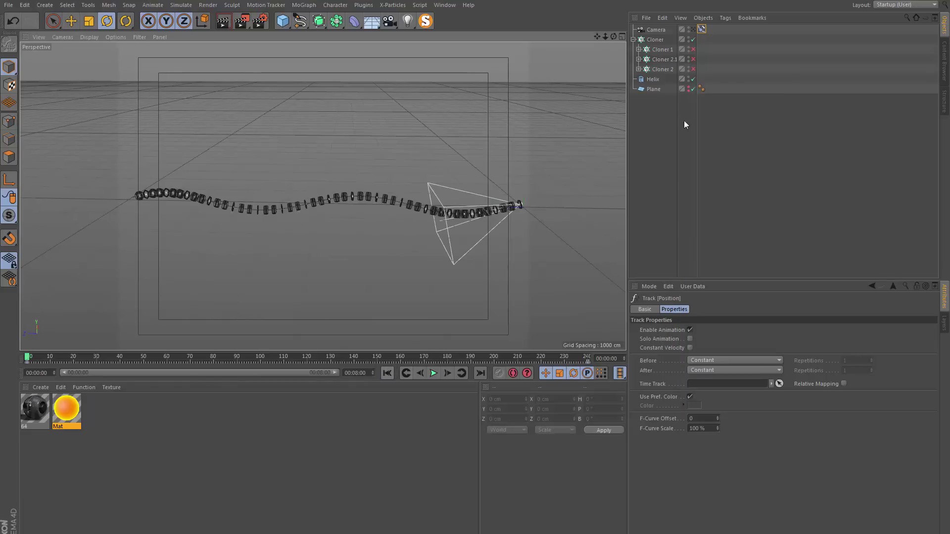
click(714, 130)
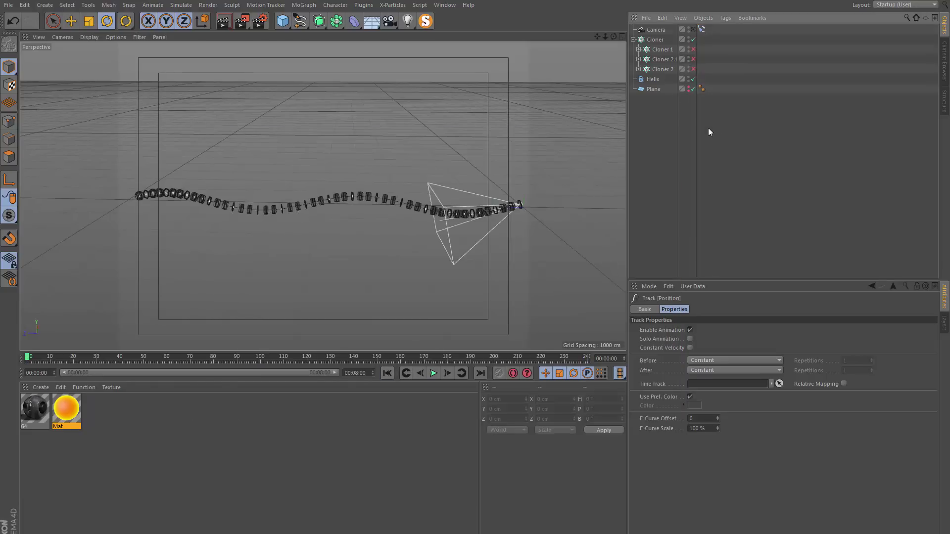
click(694, 30)
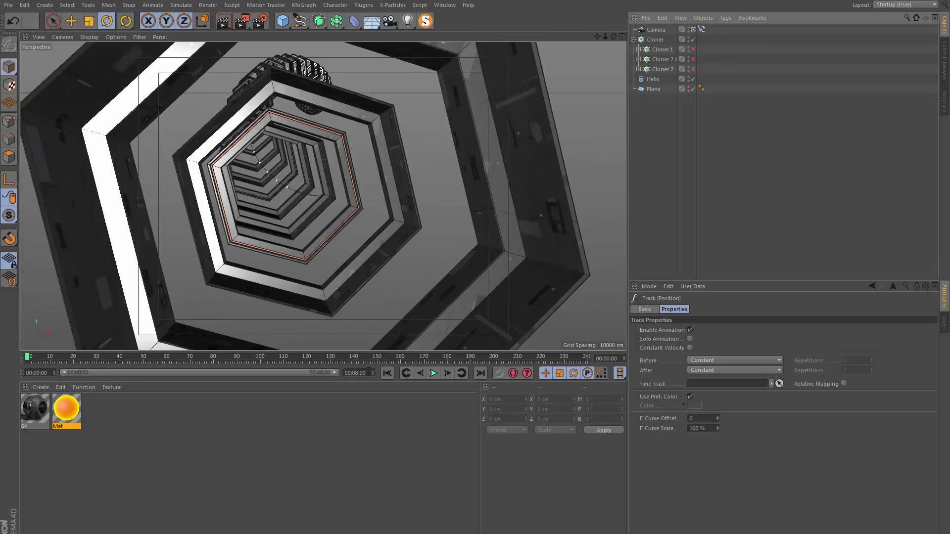
click(433, 374)
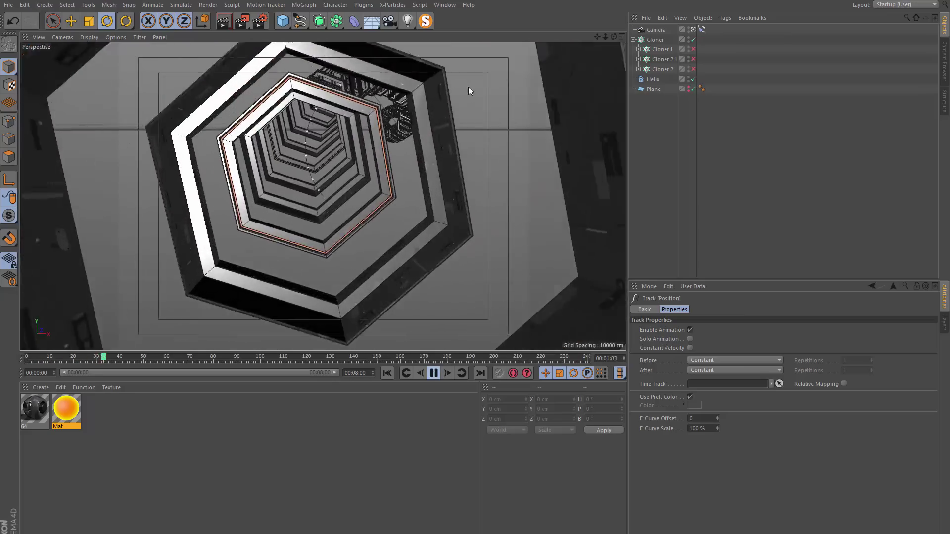
key(F8)
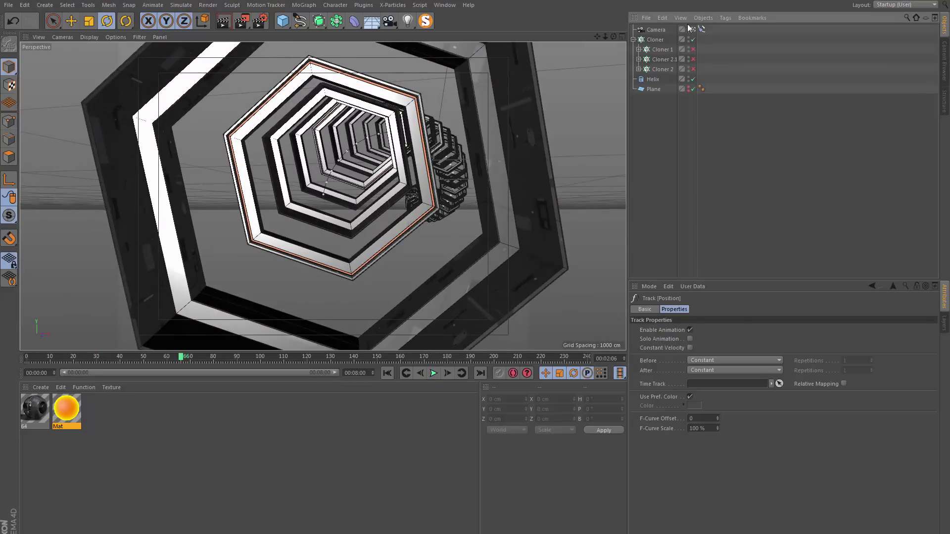
click(699, 29)
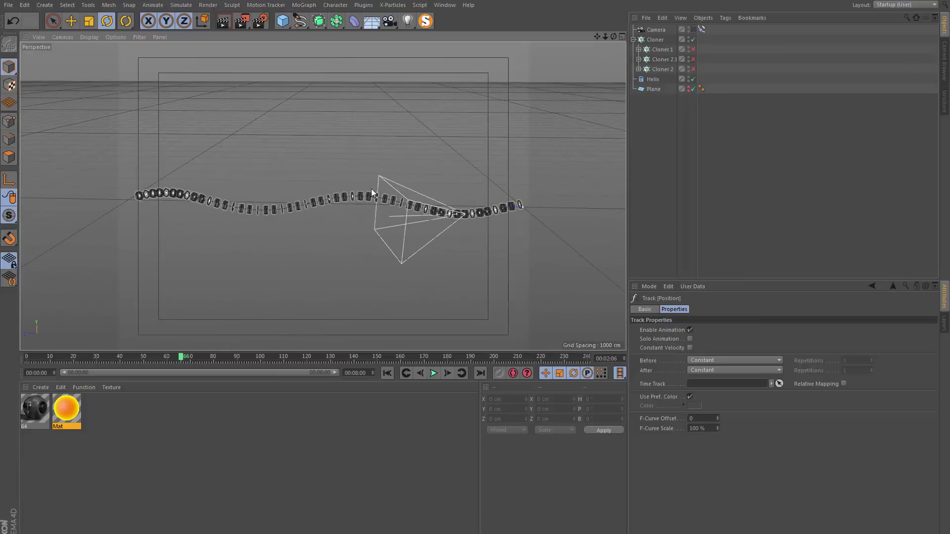
Scrub the animation between 00:00:00 and 00:08:00 to examine how the camera travels along the Helix.
drag(181, 357, 26, 356)
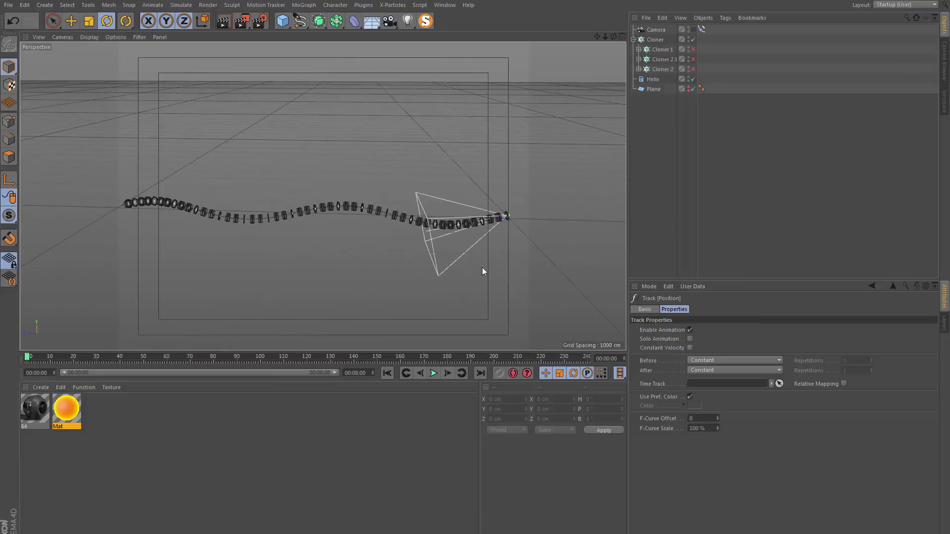
mouse_move(494, 201)
alt+mouse_down()
mouse_move(493, 173)
mouse_move(506, 212)
alt+mouse_up()
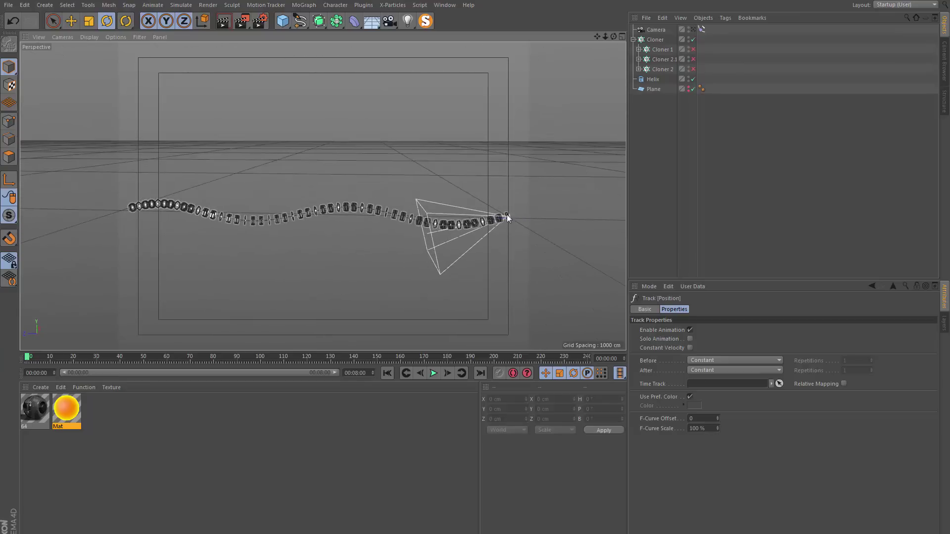
drag(175, 357, 603, 375)
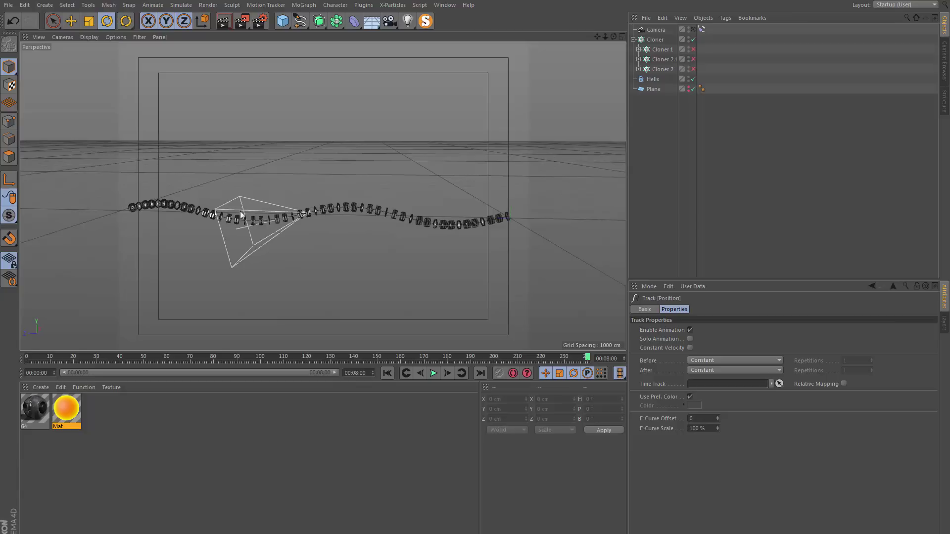
alt+middle_drag(240, 210, 292, 228)
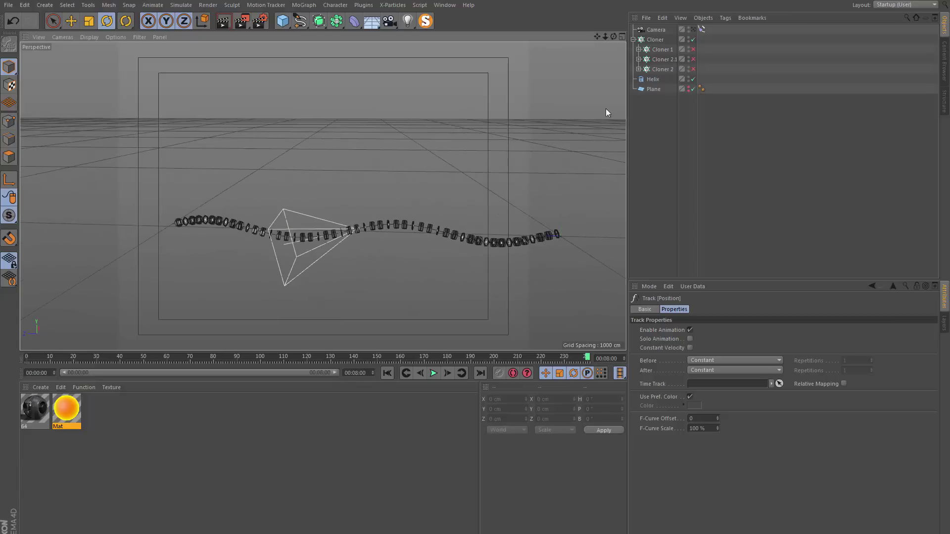
click(649, 80)
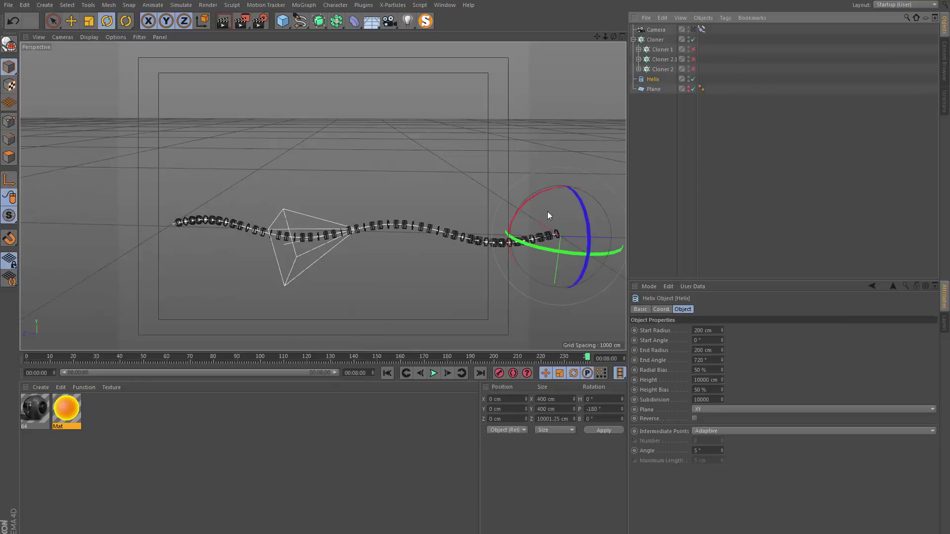
drag(91, 357, 26, 357)
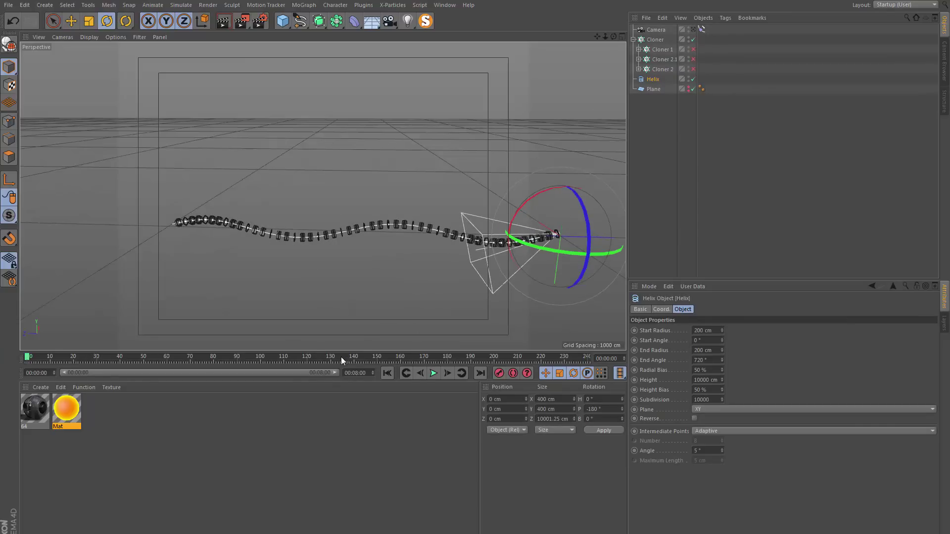
drag(340, 357, 587, 357)
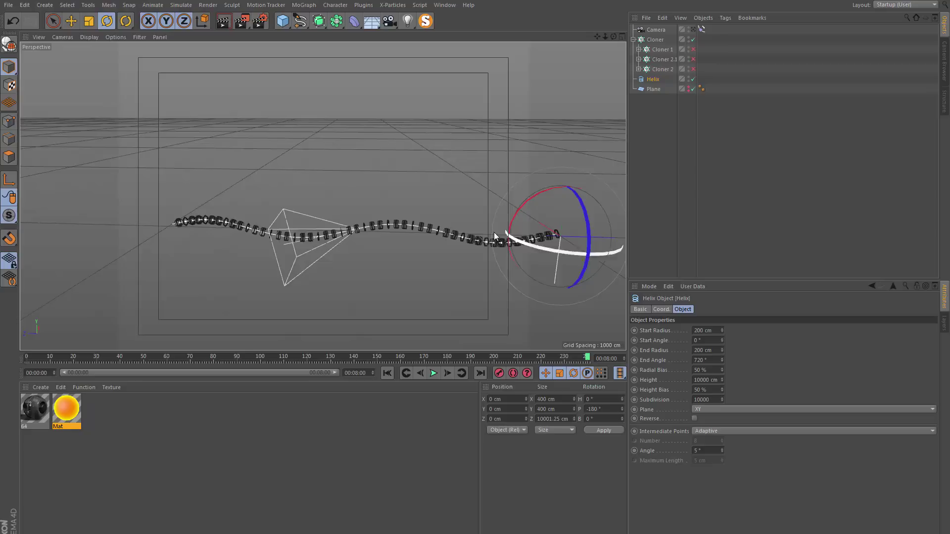
Examine the selected Helix and the camera's place on it from several angles, and clear the selection.
alt+drag(494, 233, 379, 269)
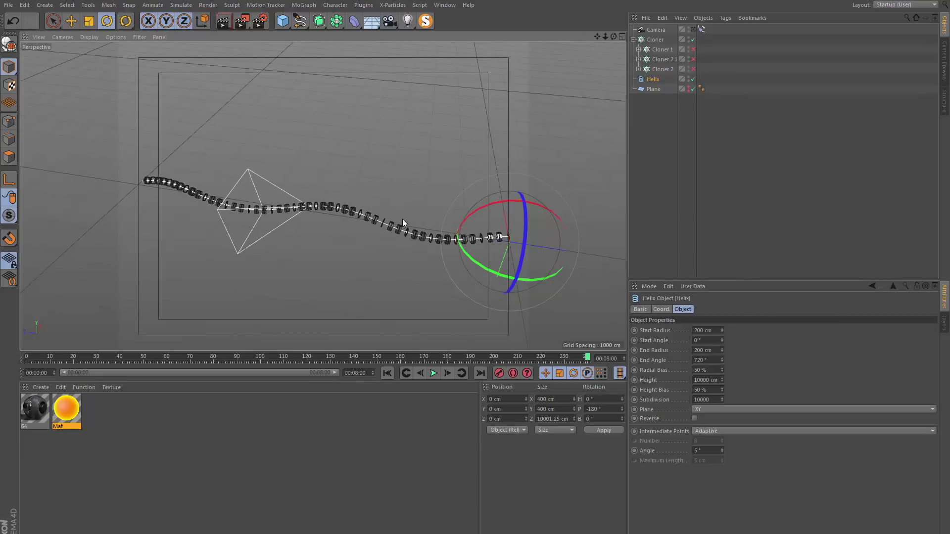
middle_drag(402, 219, 348, 219)
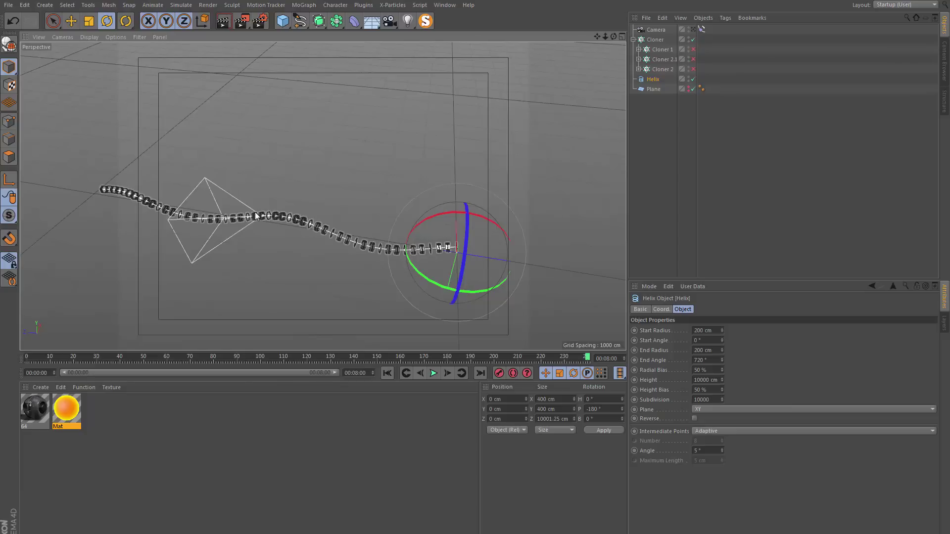
alt+drag(431, 212, 299, 204)
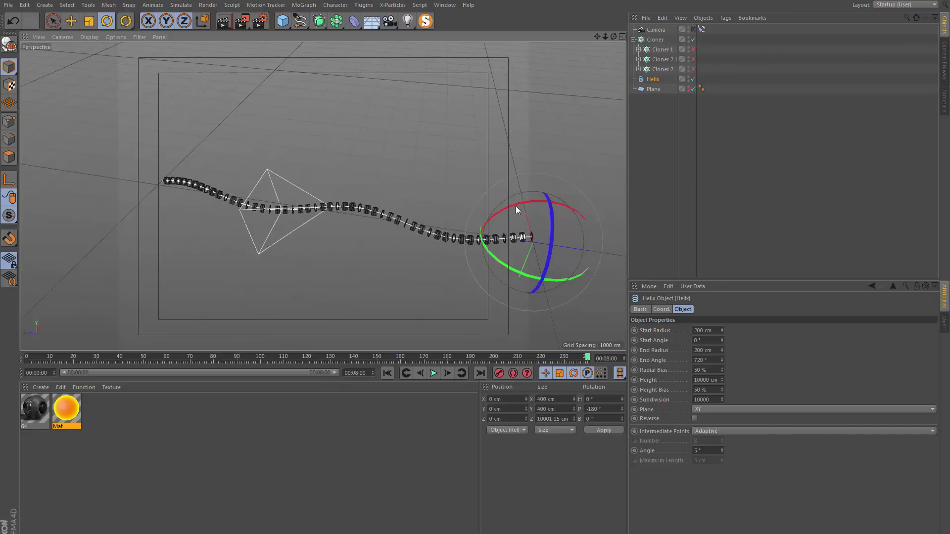
key(9)
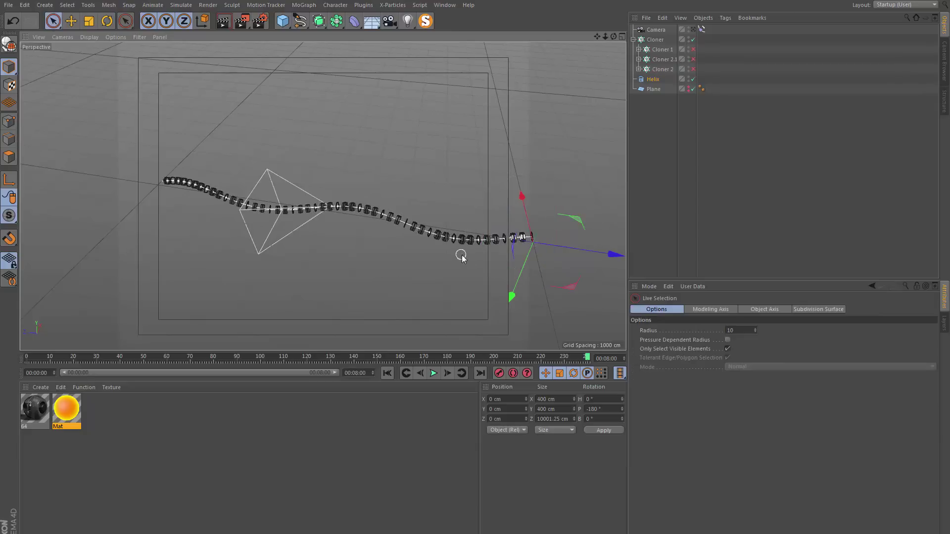
alt+drag(461, 256, 500, 174)
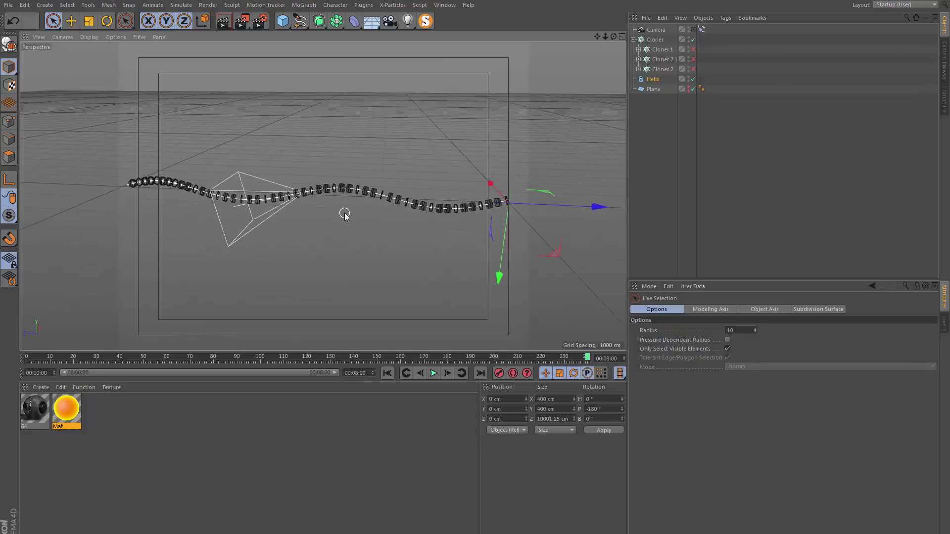
click(722, 108)
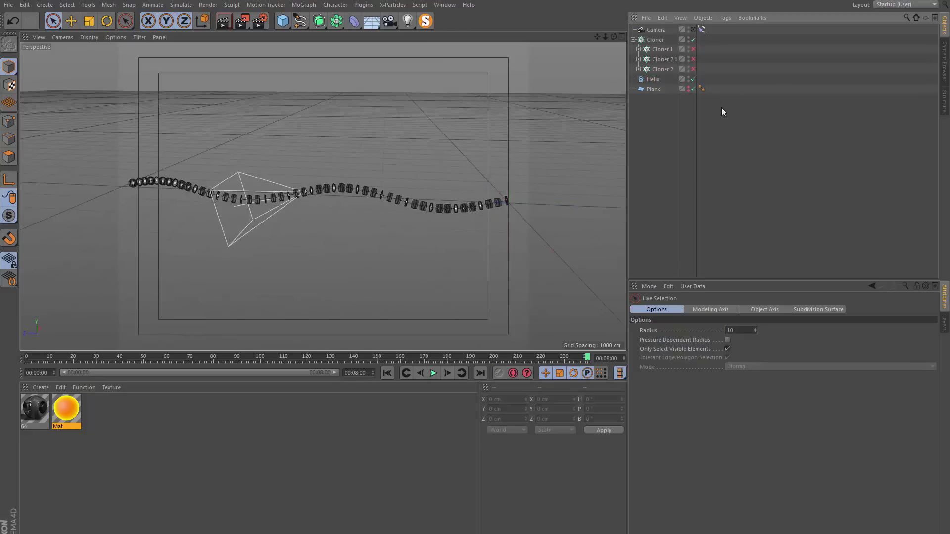
Play the tunnel animation through the Camera, review the parent Cloner's object properties, and return to the external view.
click(693, 29)
click(404, 373)
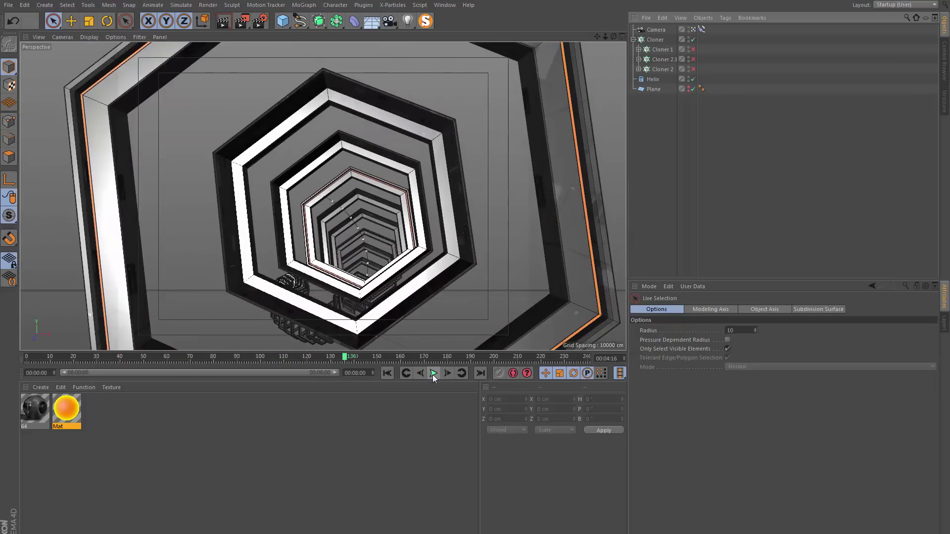
click(433, 372)
click(660, 40)
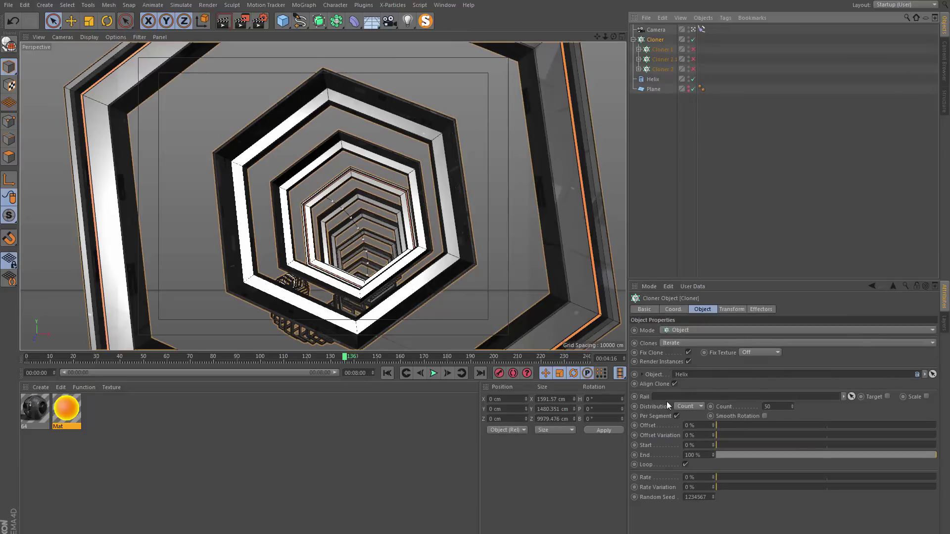
click(744, 88)
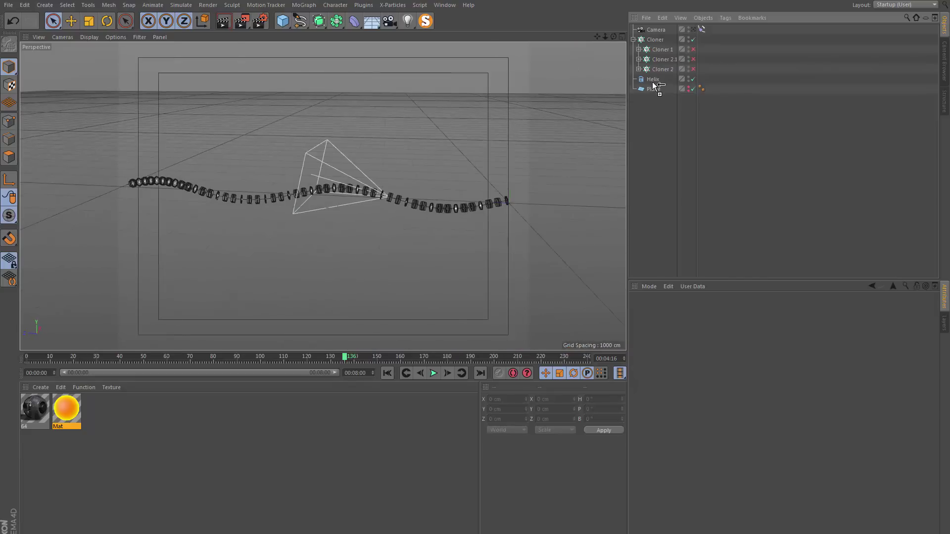
Duplicate the Helix, set the copy's X position to 1 cm and inspect the offset between the two splines.
ctrl+drag(653, 86, 655, 93)
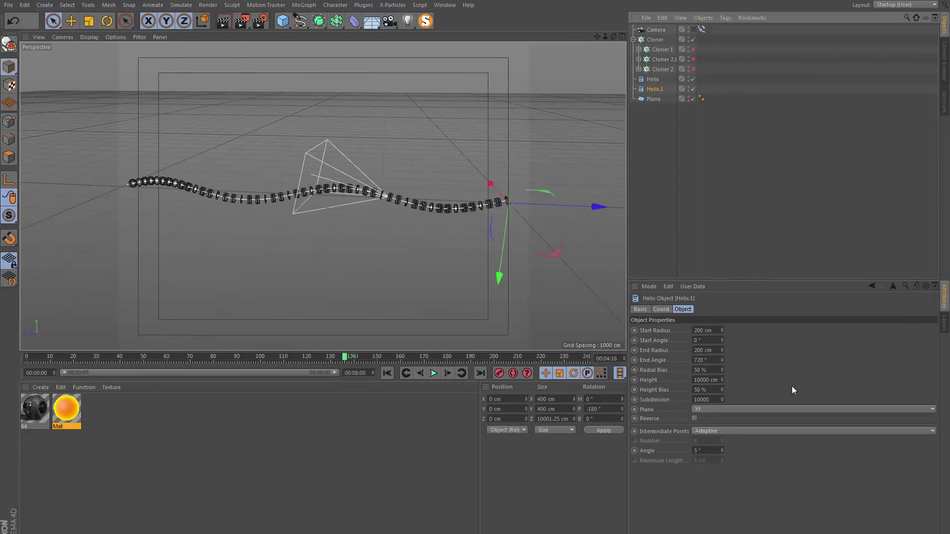
click(661, 309)
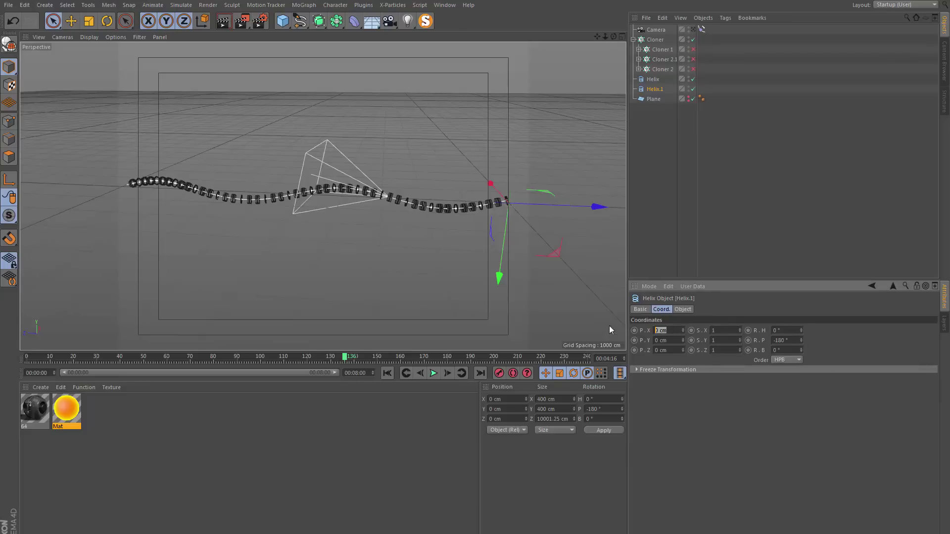
key(Return)
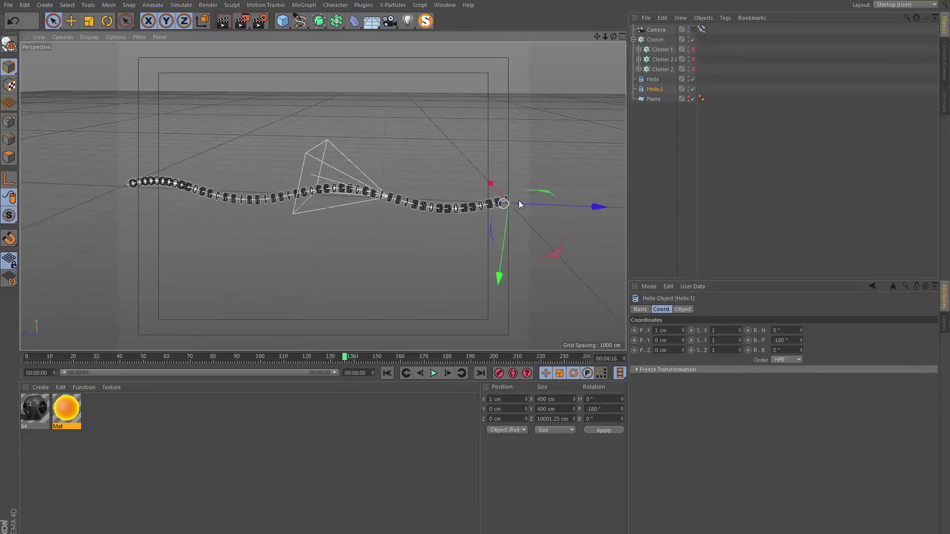
scroll(445, 212, up, 6)
alt+drag(485, 189, 394, 219)
scroll(608, 134, up, 6)
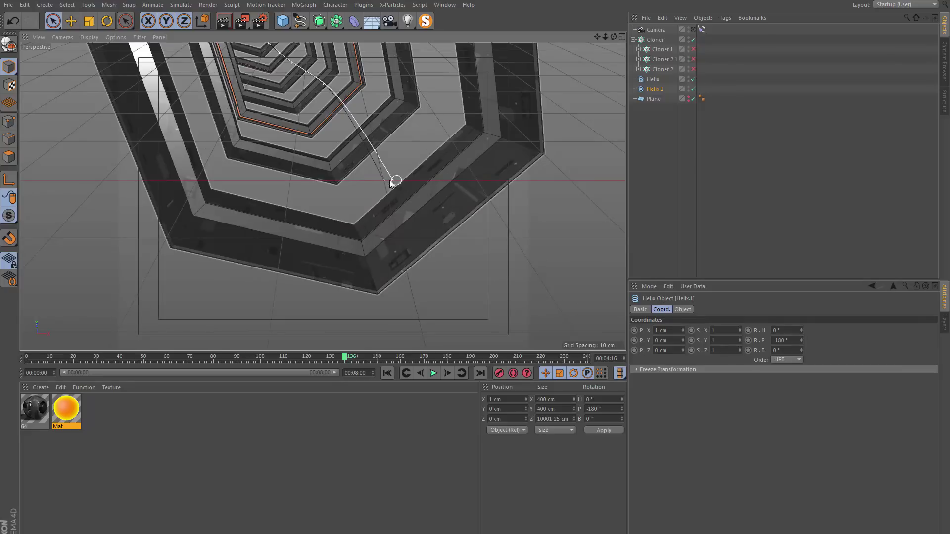
alt+drag(391, 183, 365, 162)
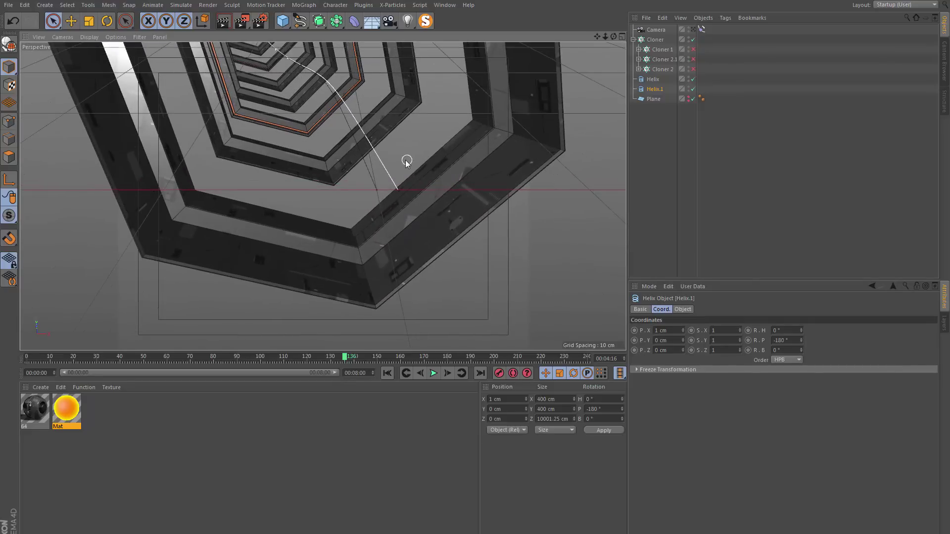
Assign the duplicate spline Helix.1 as the Rail of the parent Cloner and inspect the tunnel's hexagon alignment.
click(773, 102)
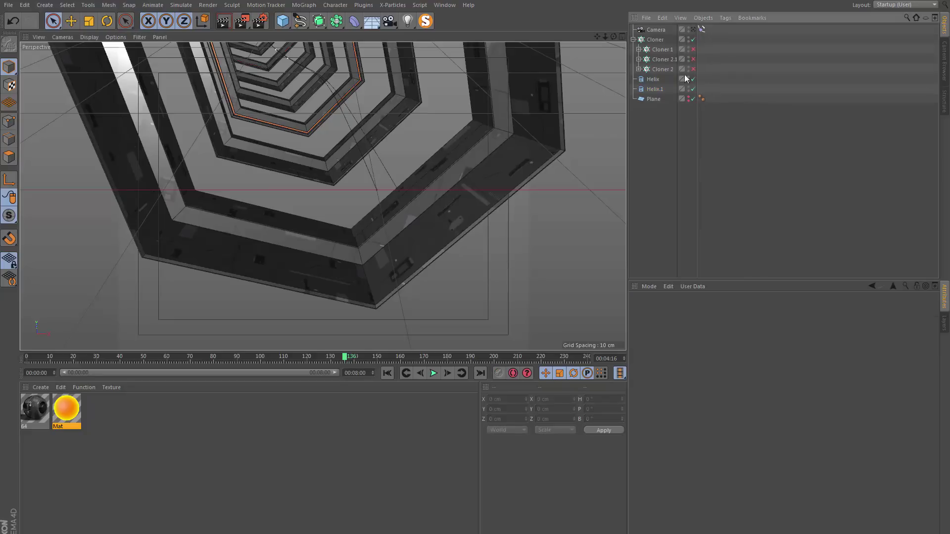
click(655, 41)
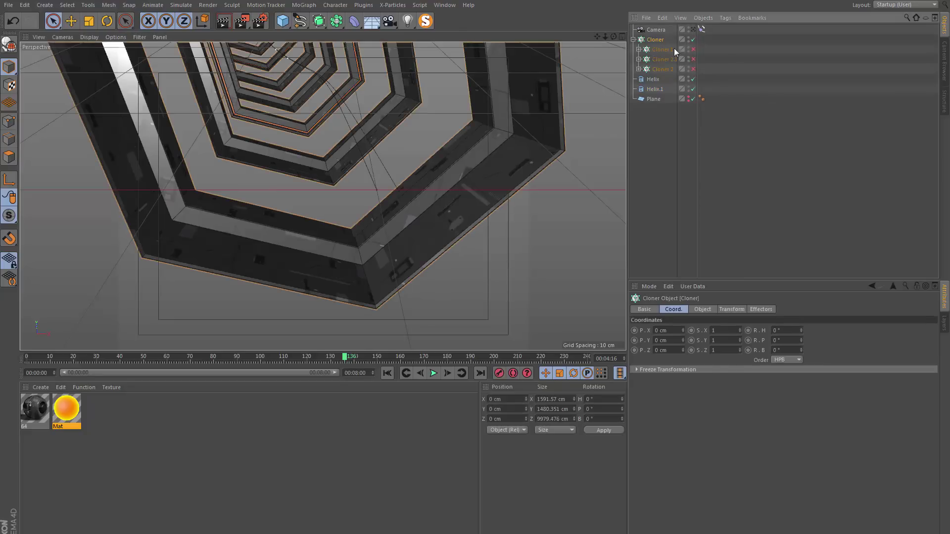
click(712, 309)
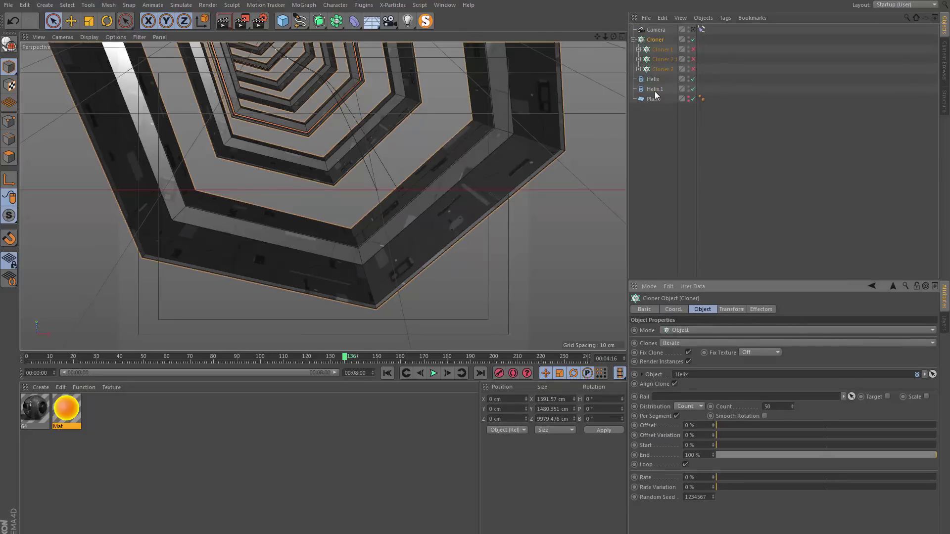
drag(655, 94, 681, 398)
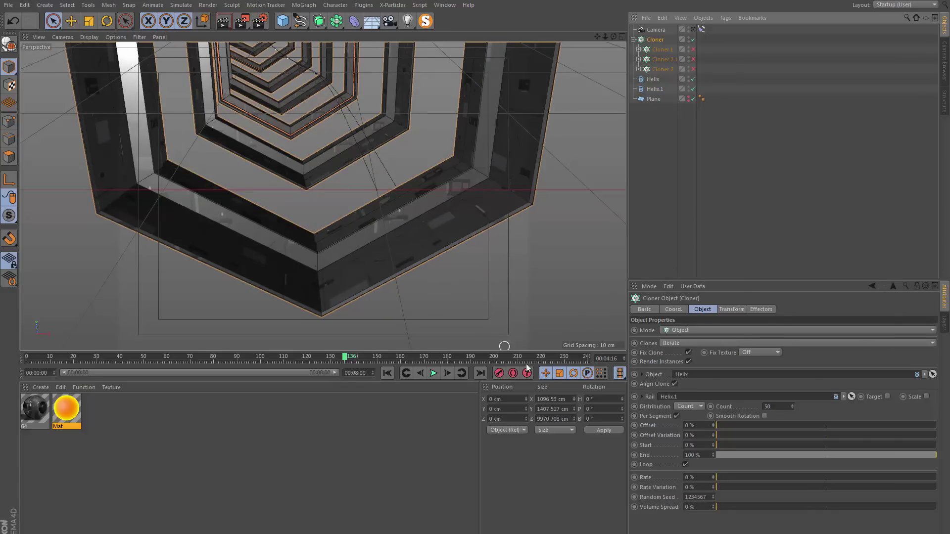
scroll(346, 222, down, 10)
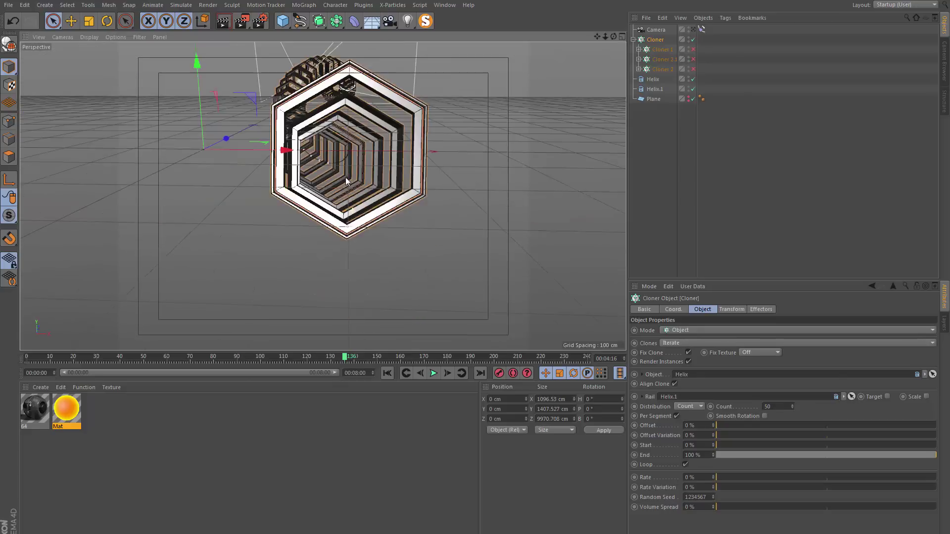
Clear the selection, look through the Camera and play the tunnel animation from the first frame, checking several points of the flight.
click(664, 135)
click(692, 30)
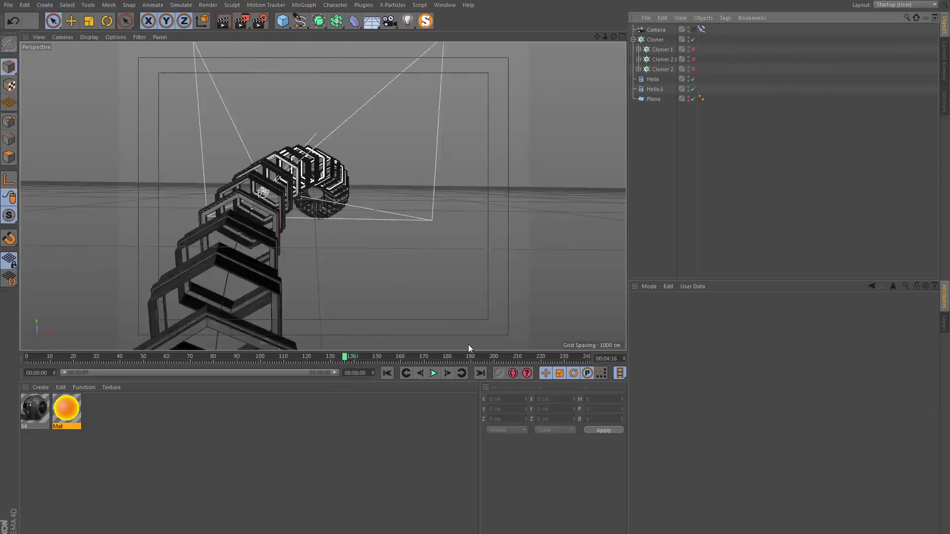
click(386, 373)
click(433, 373)
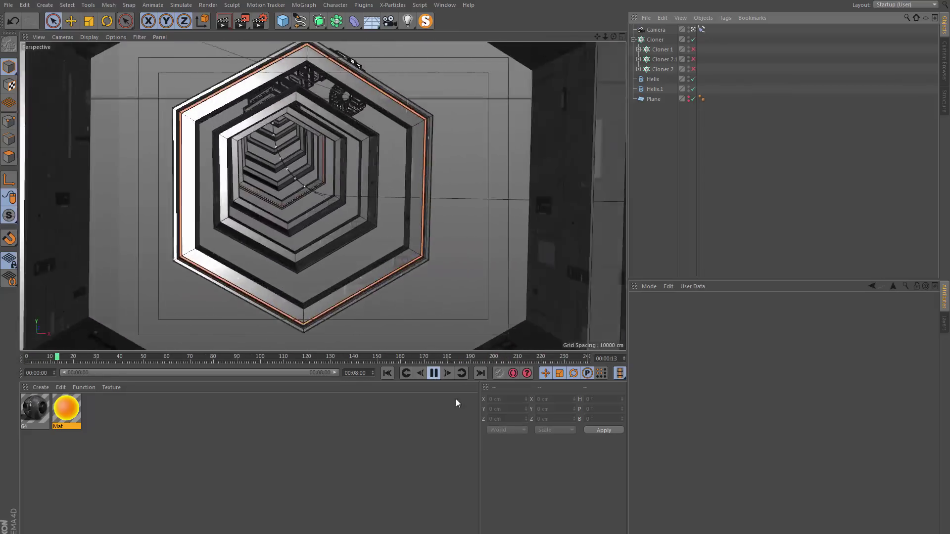
click(433, 373)
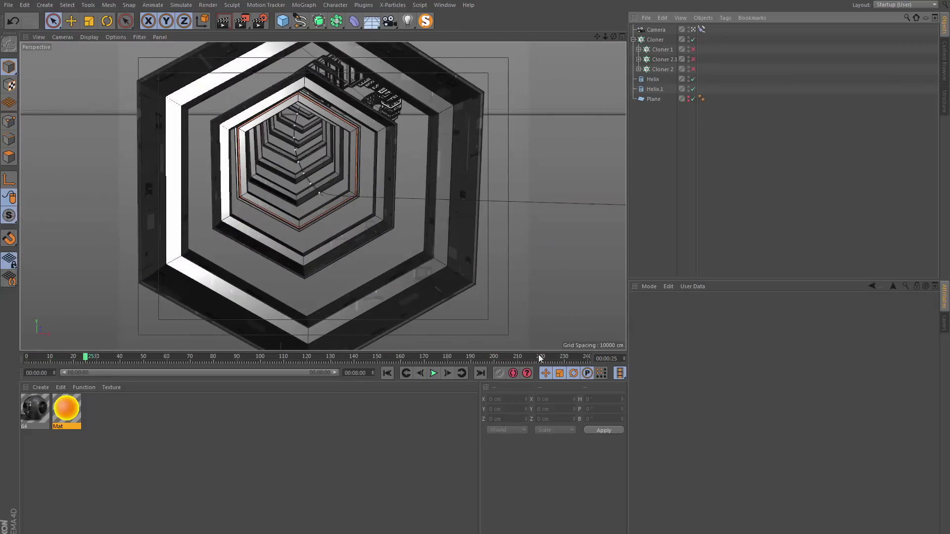
drag(538, 354, 389, 367)
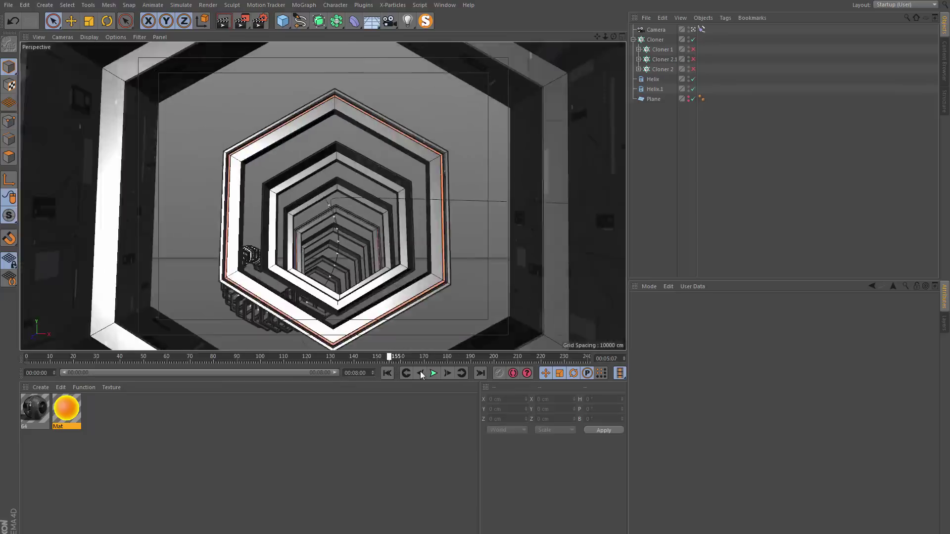
click(433, 373)
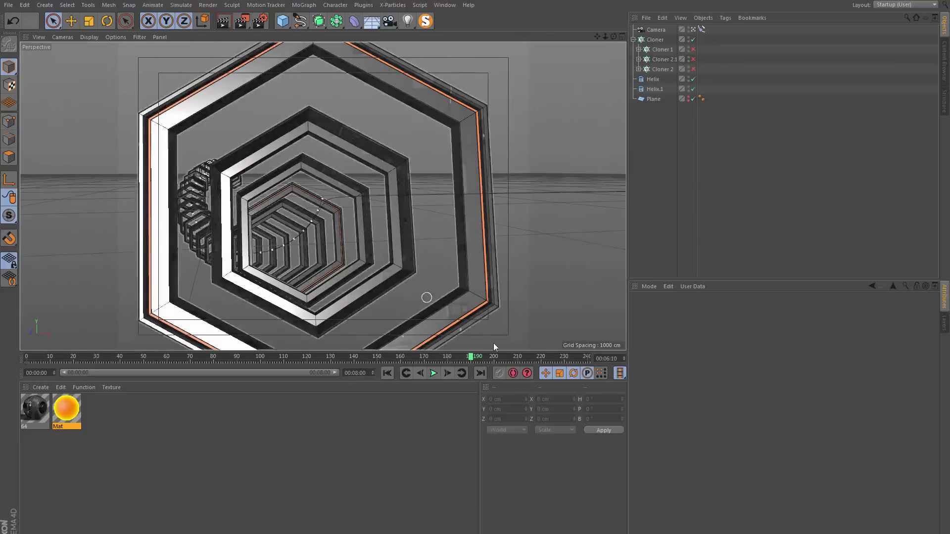
click(434, 374)
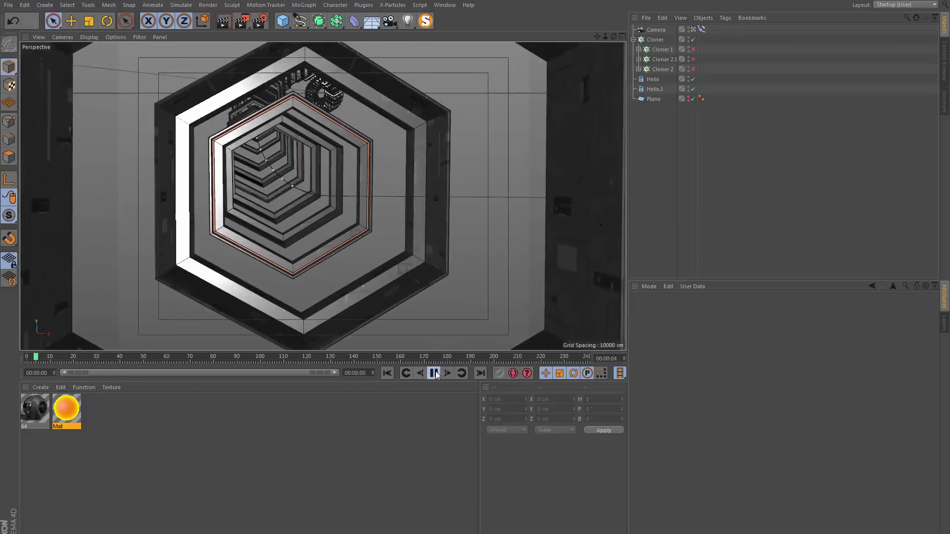
click(434, 373)
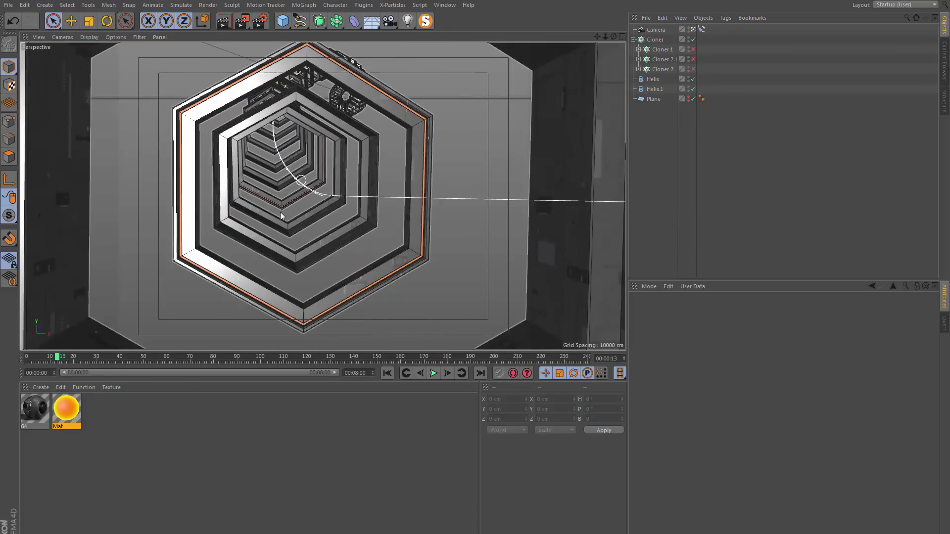
Scrub between frame 0 and the last frame to compare the tunnel's hexagon arrangement at the loop point.
drag(585, 362, 1, 348)
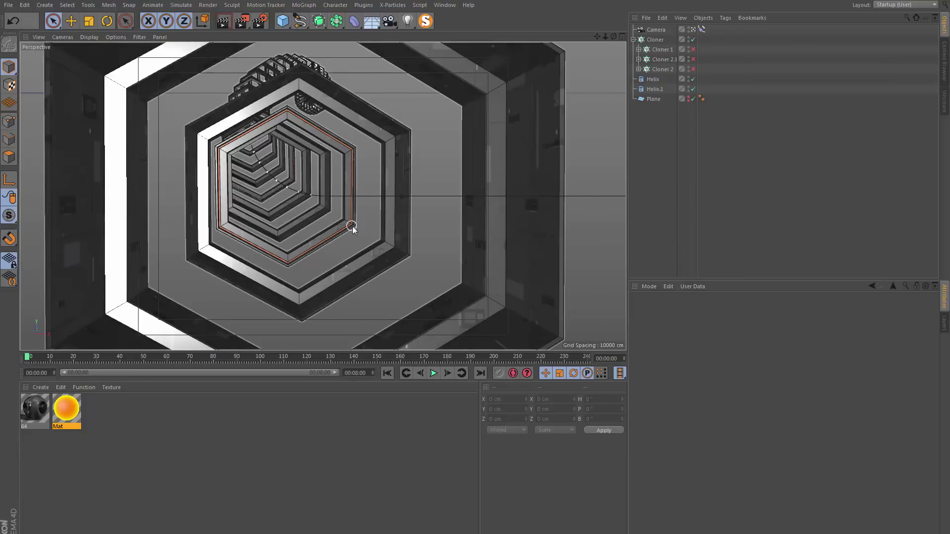
click(422, 357)
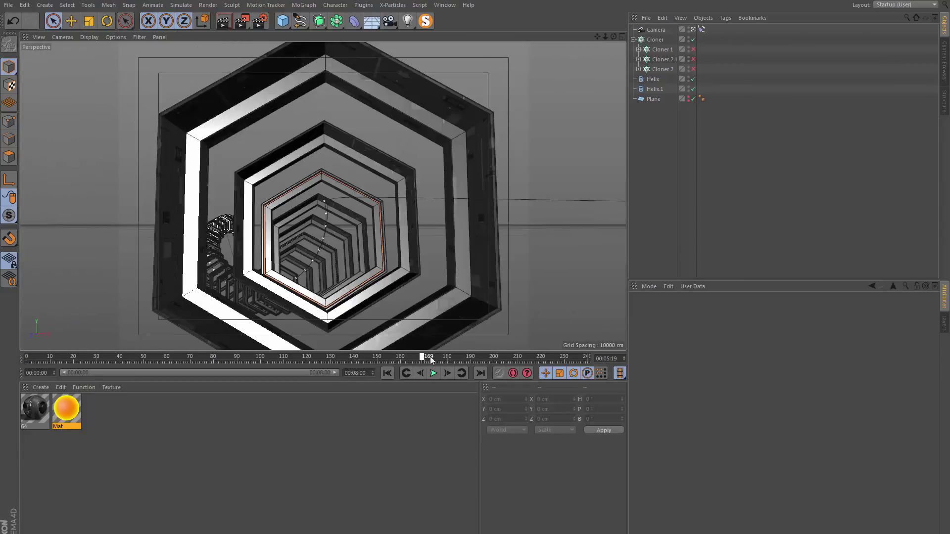
drag(429, 356, 663, 363)
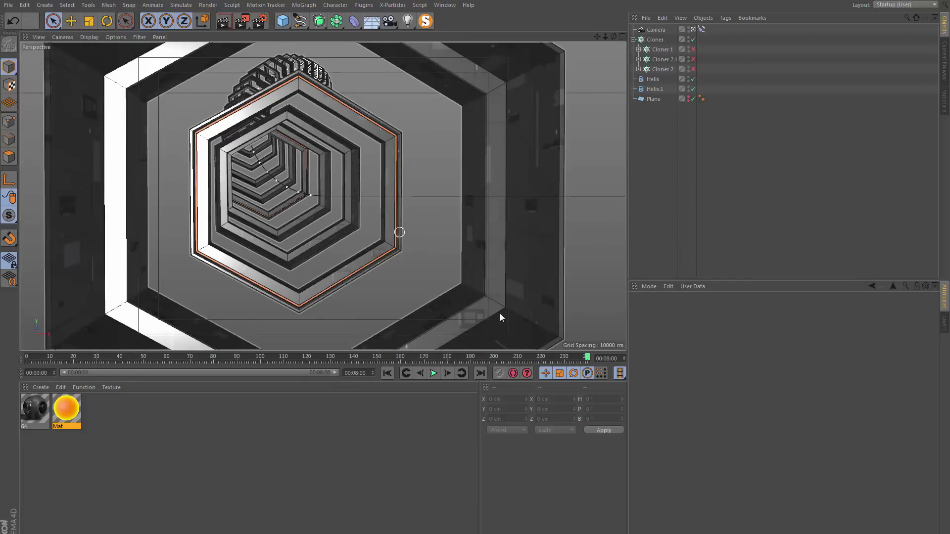
Undo back to the external view with the parent Cloner selected and examine the hexagon pieces at both ends of the helix.
key(ctrl+z)
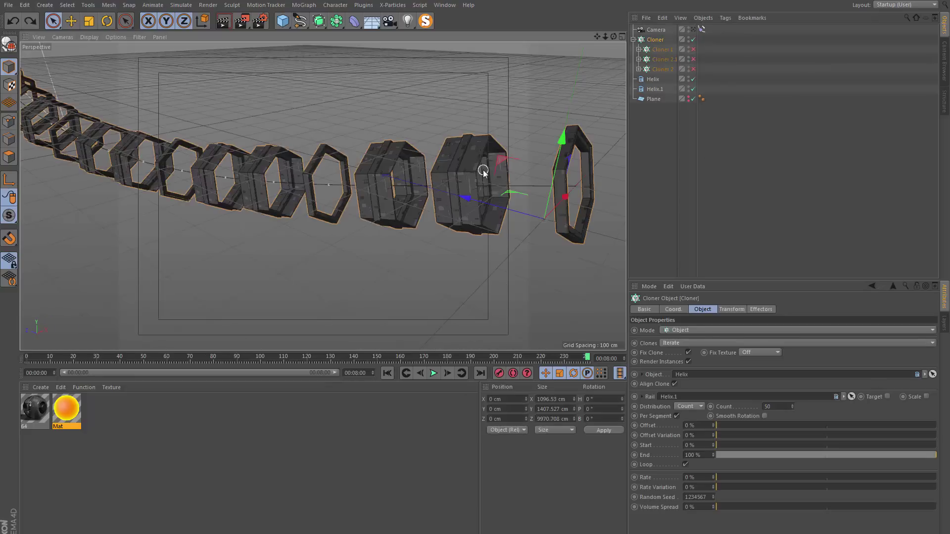
scroll(403, 186, up, 6)
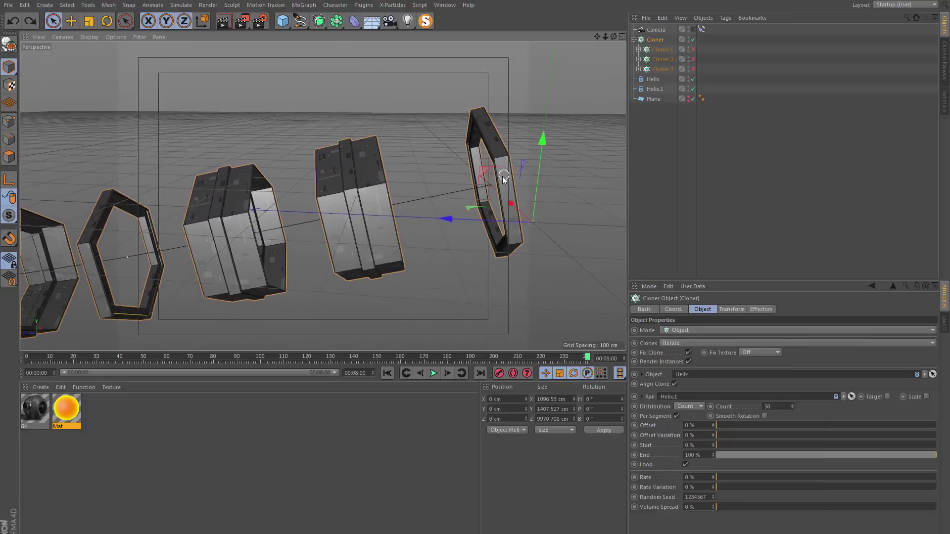
alt+drag(471, 100, 415, 202)
alt+right_drag(435, 195, 197, 215)
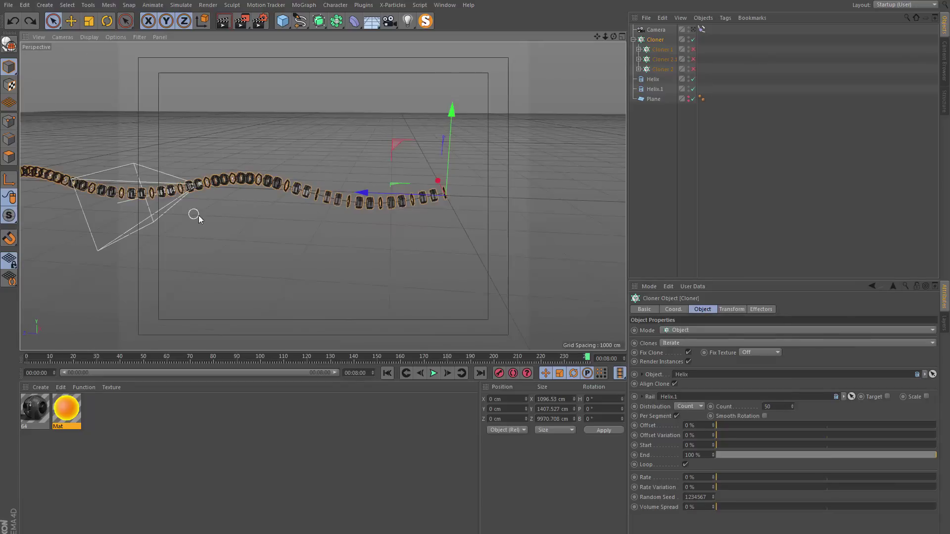
alt+drag(198, 215, 252, 224)
mouse_move(252, 223)
alt+right_down()
mouse_move(332, 201)
mouse_move(420, 220)
mouse_move(428, 213)
mouse_move(381, 188)
alt+right_up()
mouse_move(382, 189)
alt+mouse_down()
mouse_move(336, 239)
mouse_move(297, 213)
mouse_move(276, 224)
mouse_move(275, 251)
alt+mouse_up()
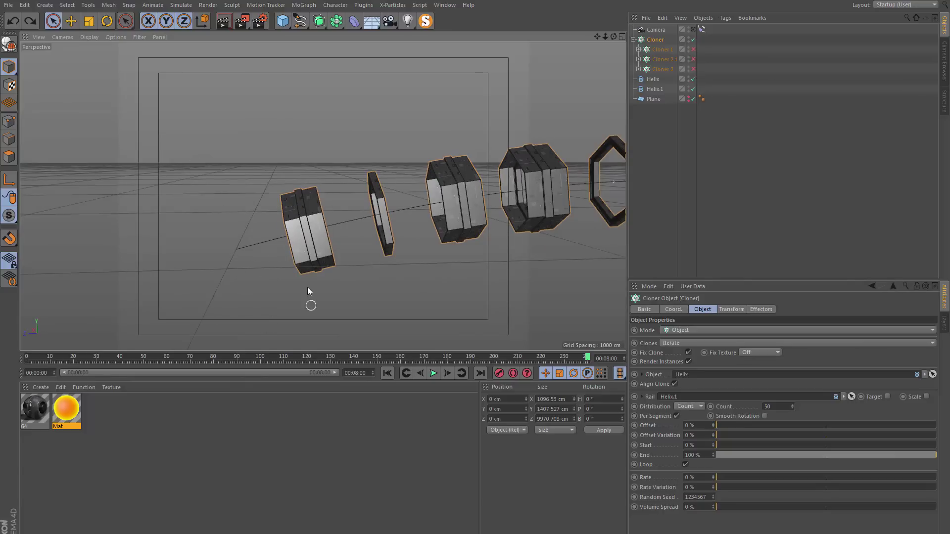
alt+right_drag(312, 221, 500, 246)
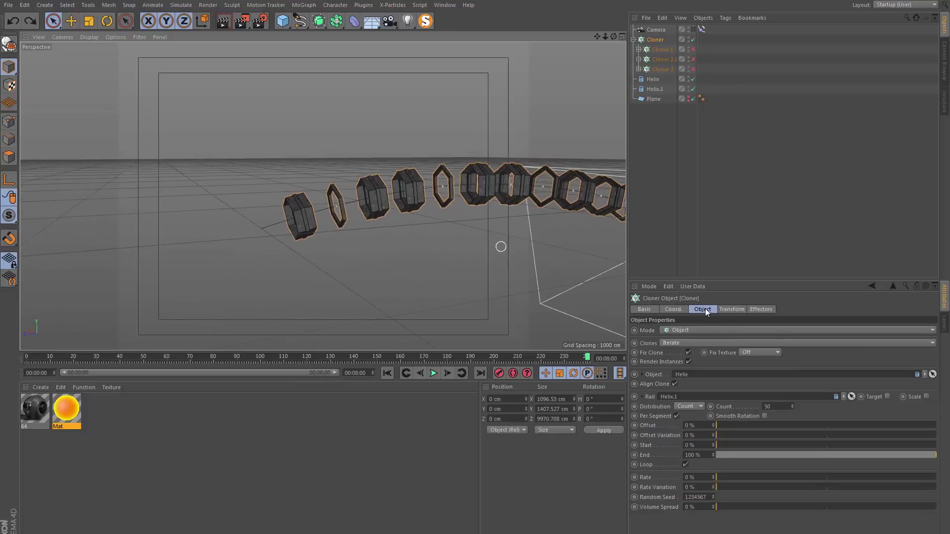
Raise the parent Cloner's Count to 54, inspecting how the hexagon pieces repeat along the helix.
click(791, 403)
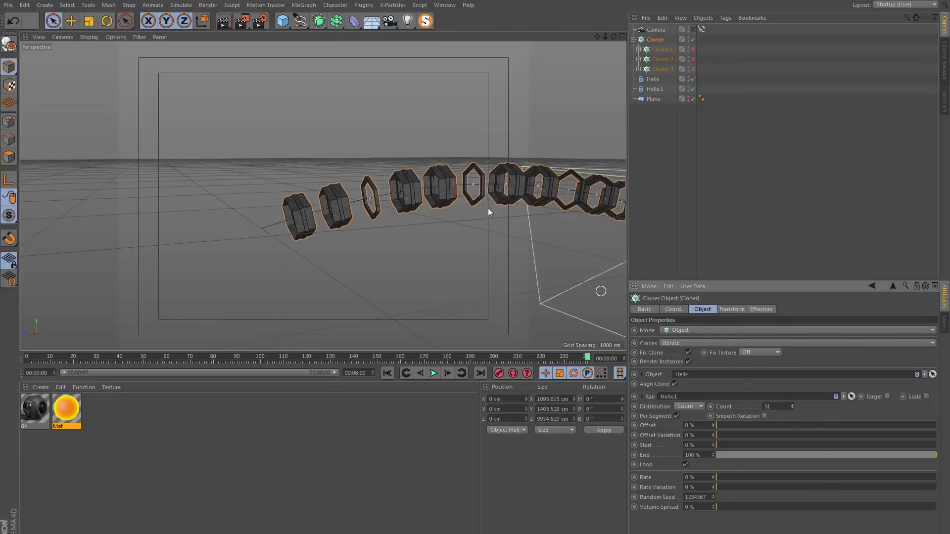
alt+drag(563, 199, 364, 205)
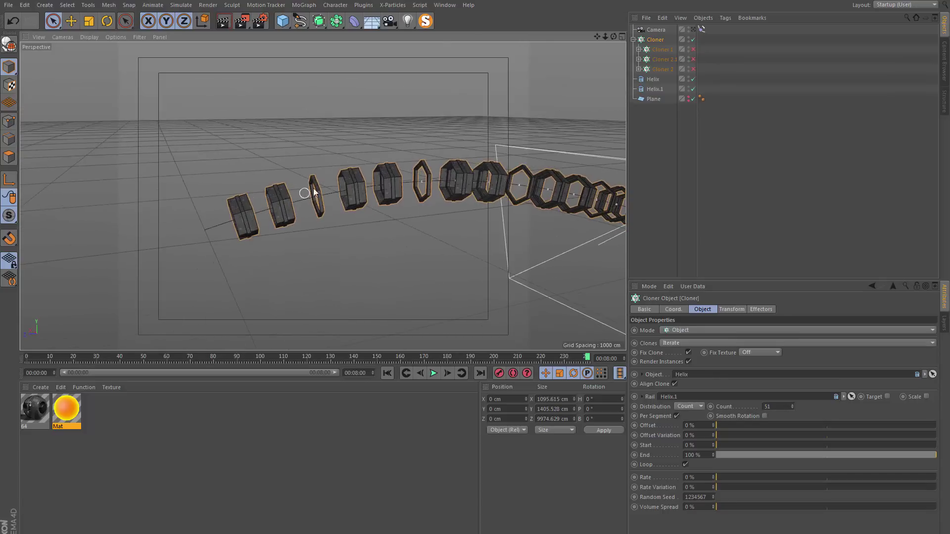
alt+drag(431, 206, 853, 197)
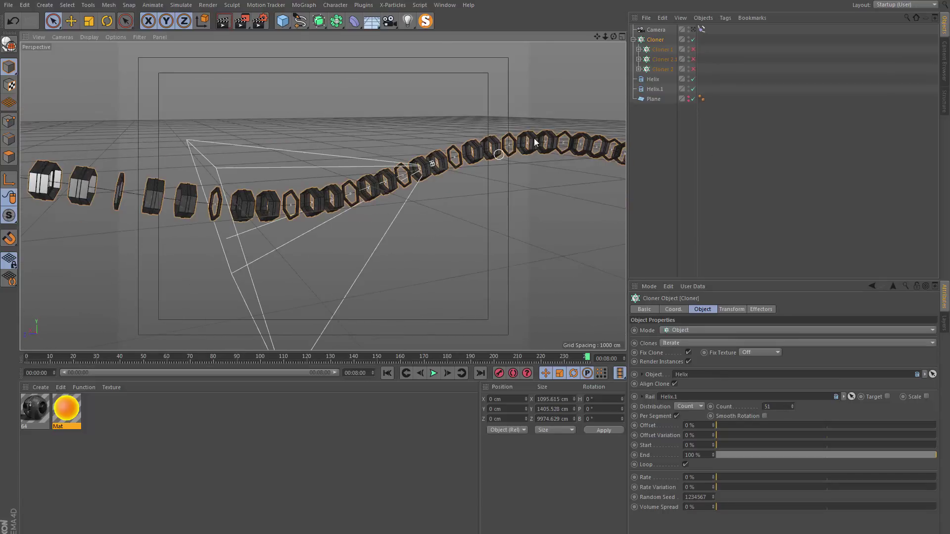
alt+drag(534, 142, 289, 222)
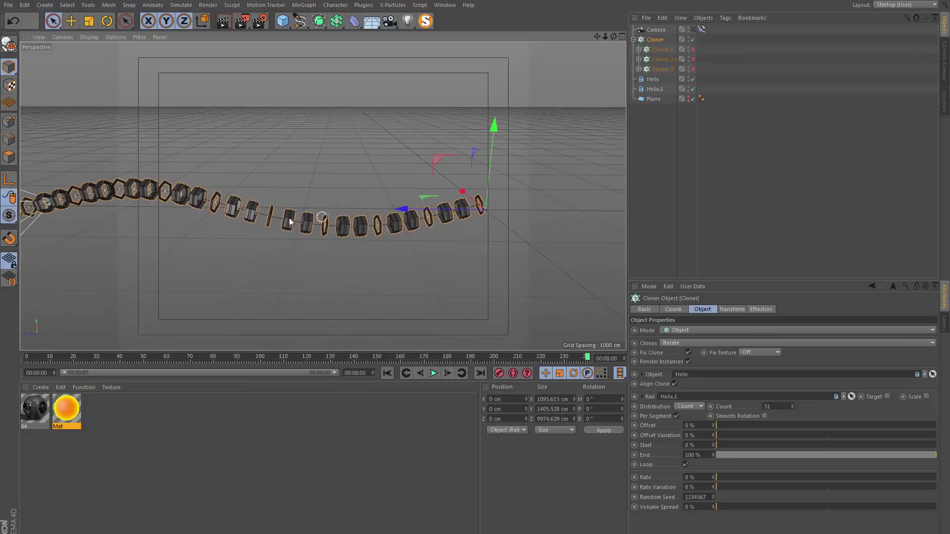
mouse_move(208, 208)
alt+mouse_down()
mouse_move(530, 180)
mouse_move(417, 178)
mouse_move(386, 203)
mouse_move(411, 242)
alt+mouse_up()
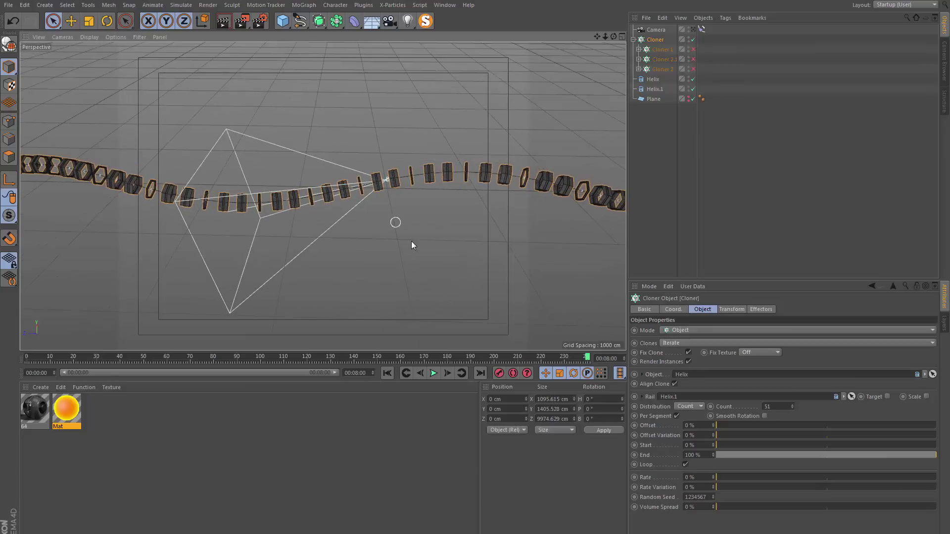
click(792, 404)
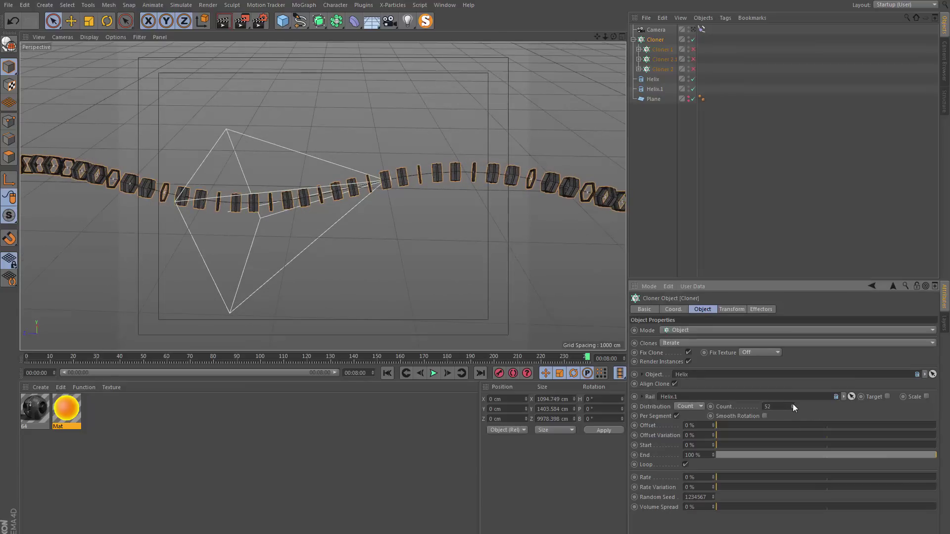
mouse_move(331, 223)
alt+mouse_down()
mouse_move(322, 196)
mouse_move(364, 180)
mouse_move(339, 199)
mouse_move(267, 190)
mouse_move(254, 226)
mouse_move(300, 203)
mouse_move(355, 208)
alt+mouse_up()
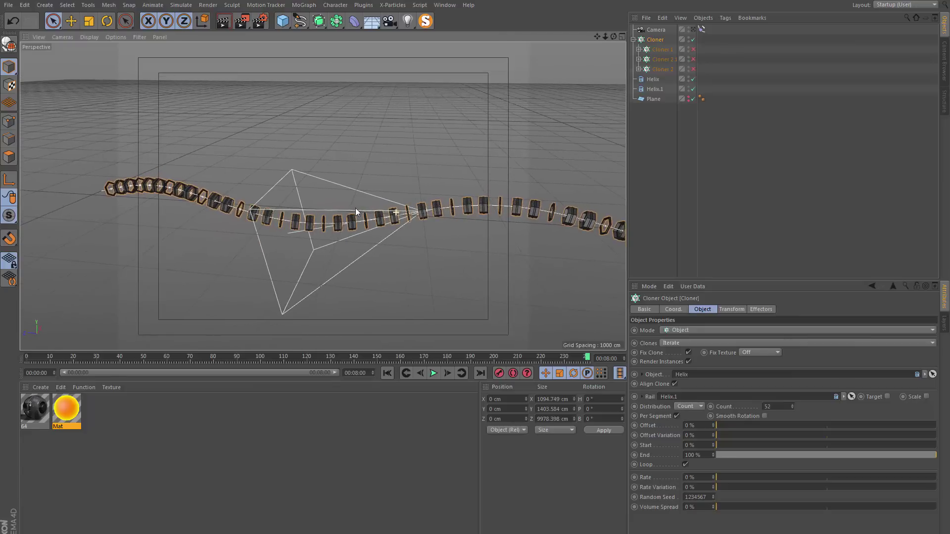
click(791, 406)
scroll(790, 403, up, 2)
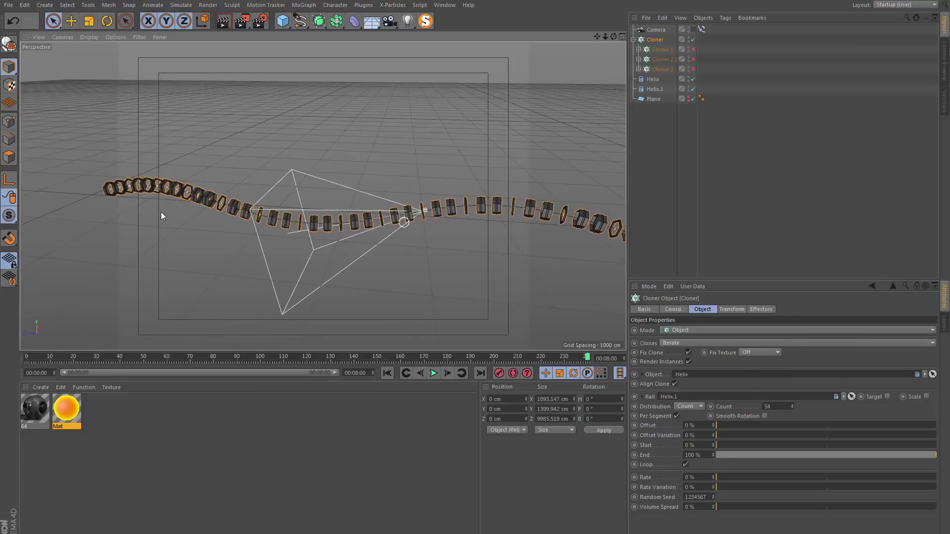
Examine the order of the hexagon pieces from the helix's starting end to its middle.
mouse_move(401, 222)
alt+mouse_down()
mouse_move(383, 243)
mouse_move(395, 234)
mouse_move(515, 266)
mouse_move(215, 187)
mouse_move(422, 241)
mouse_move(518, 189)
mouse_move(100, 192)
alt+mouse_up()
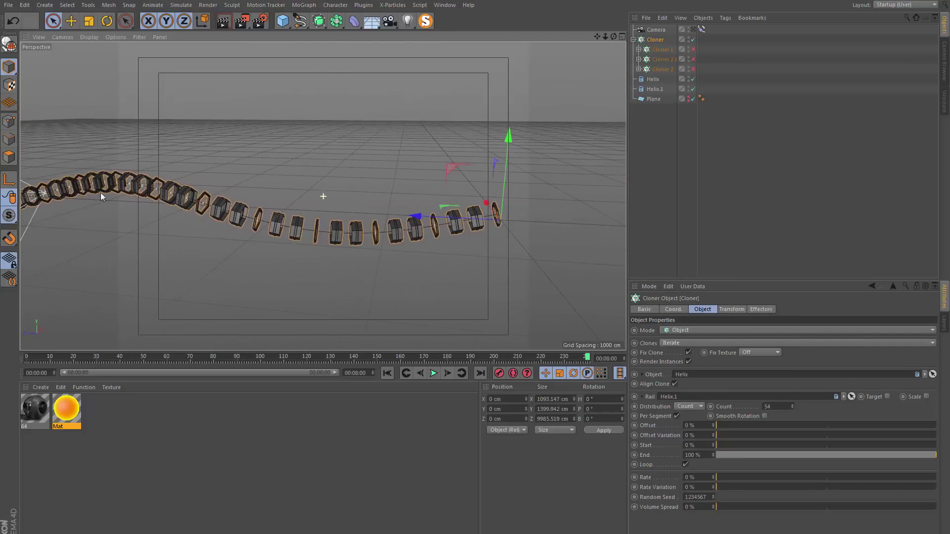
alt+drag(364, 213, 351, 328)
alt+drag(411, 225, 435, 176)
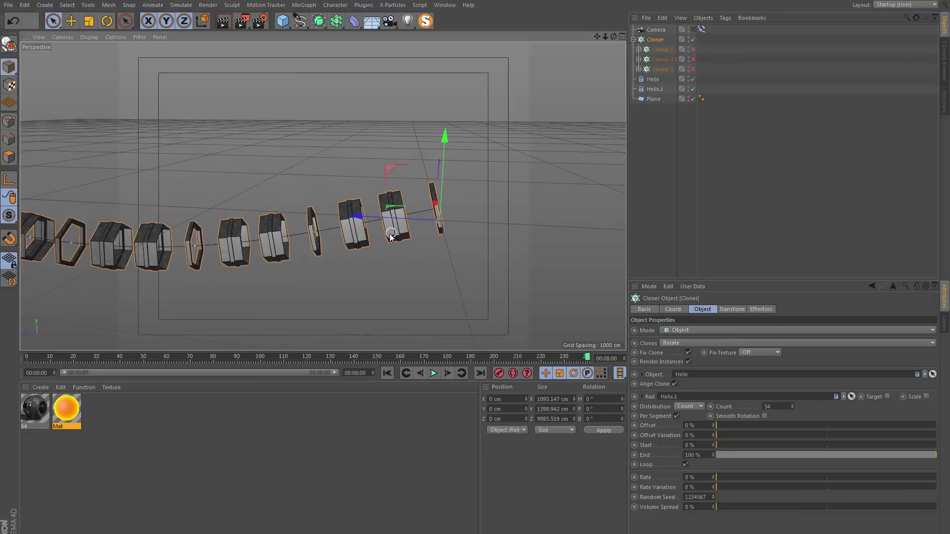
mouse_move(345, 242)
alt+mouse_down()
mouse_move(524, 249)
mouse_move(486, 345)
alt+mouse_up()
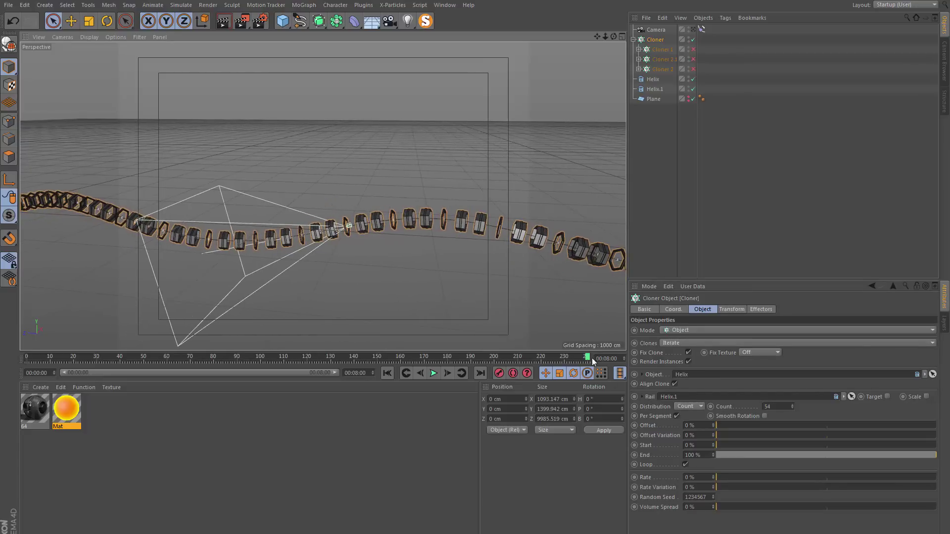
Compare which hexagon piece surrounds the Camera at the last frame and at frame 0.
alt+drag(348, 230, 333, 233)
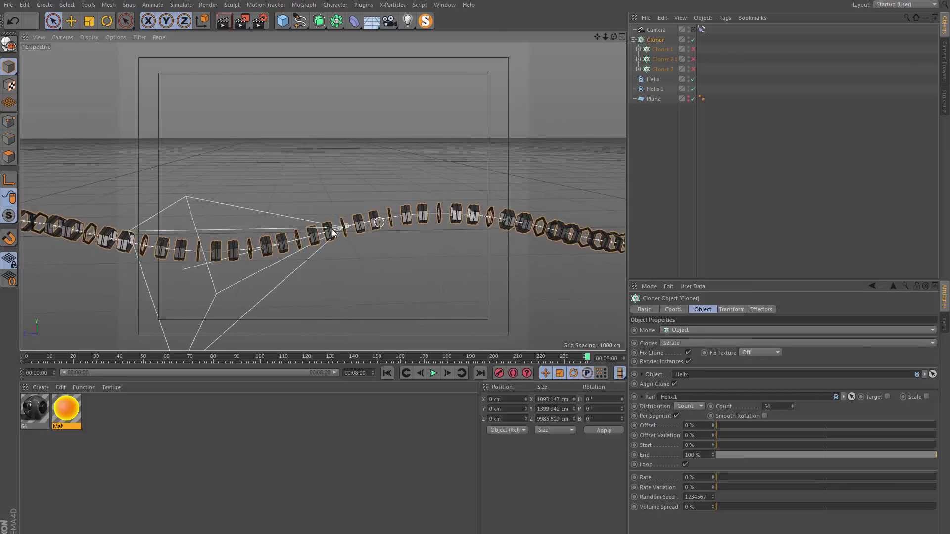
mouse_move(333, 232)
alt+right_down()
mouse_move(402, 162)
mouse_move(358, 212)
mouse_move(397, 214)
alt+right_up()
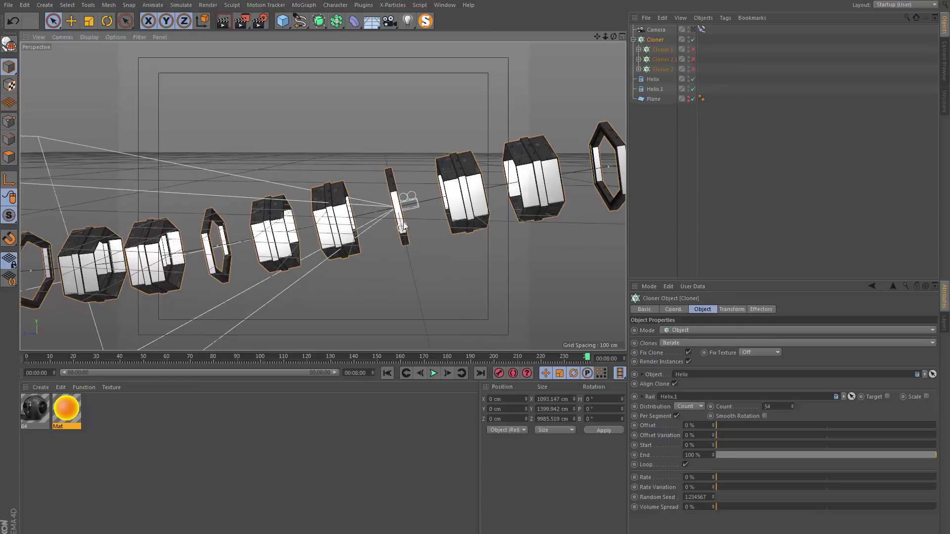
mouse_move(294, 246)
alt+right_down()
mouse_move(388, 250)
mouse_move(372, 201)
mouse_move(352, 196)
mouse_move(124, 206)
alt+right_up()
alt+drag(124, 207, 319, 201)
alt+right_drag(318, 201, 373, 178)
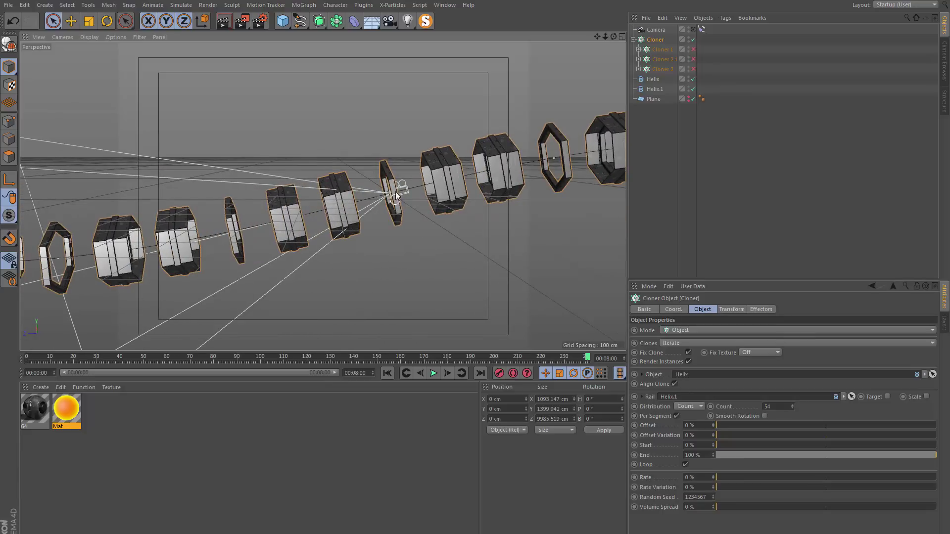
alt+drag(396, 191, 398, 193)
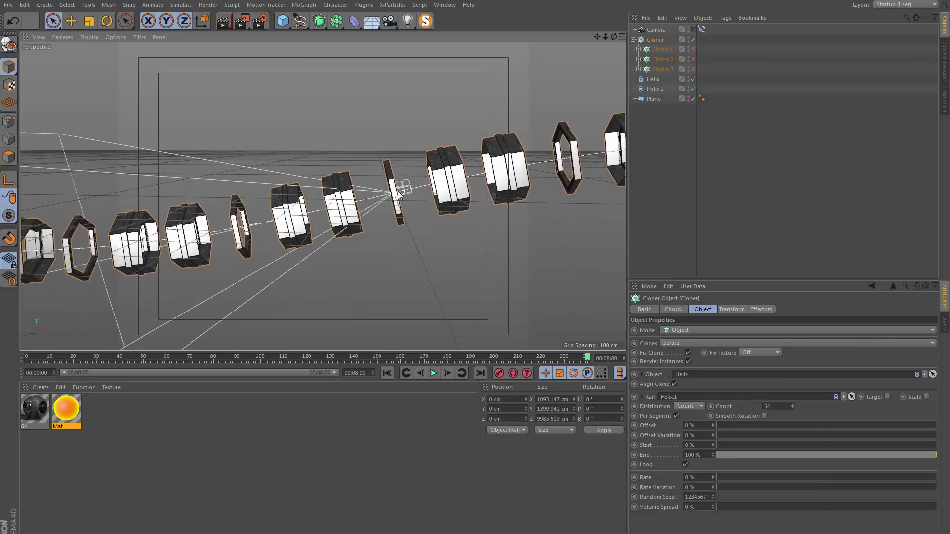
mouse_move(398, 193)
alt+right_down()
mouse_move(322, 193)
mouse_move(233, 174)
alt+right_up()
mouse_move(233, 174)
alt+mouse_down()
mouse_move(301, 183)
mouse_move(209, 321)
alt+mouse_up()
drag(66, 364, 27, 364)
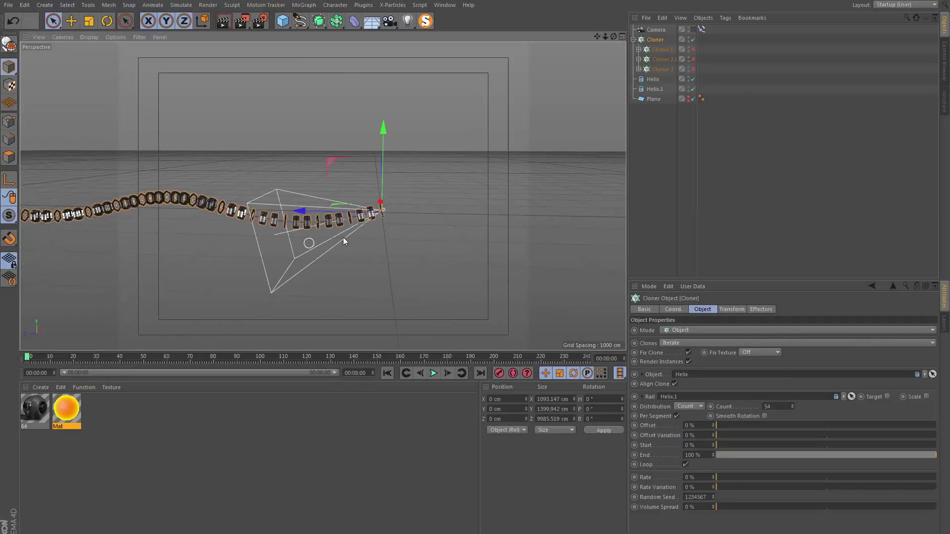
mouse_move(342, 237)
alt+right_down()
mouse_move(436, 181)
mouse_move(388, 215)
mouse_move(278, 248)
alt+right_up()
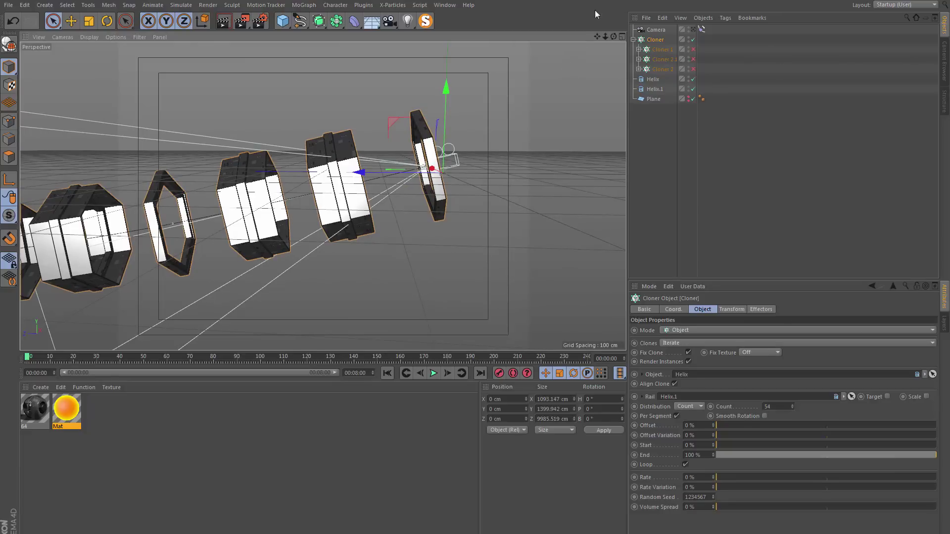
Look through the Camera and play the tunnel animation from frame 0 to check the seamless loop.
click(692, 30)
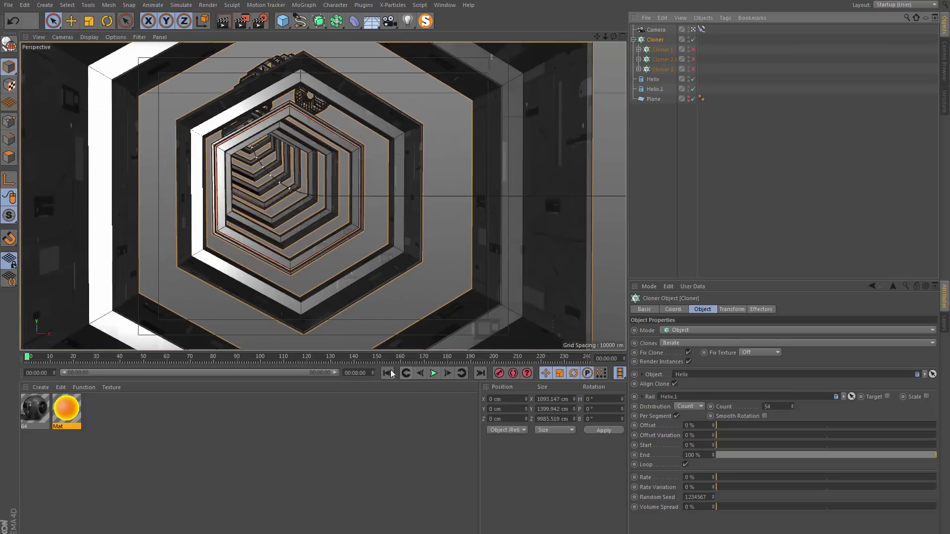
click(434, 373)
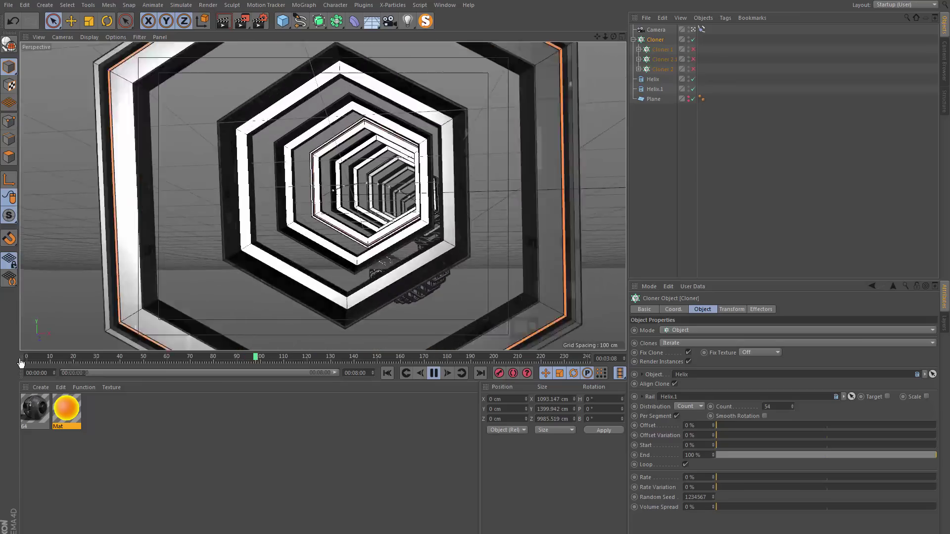
click(434, 373)
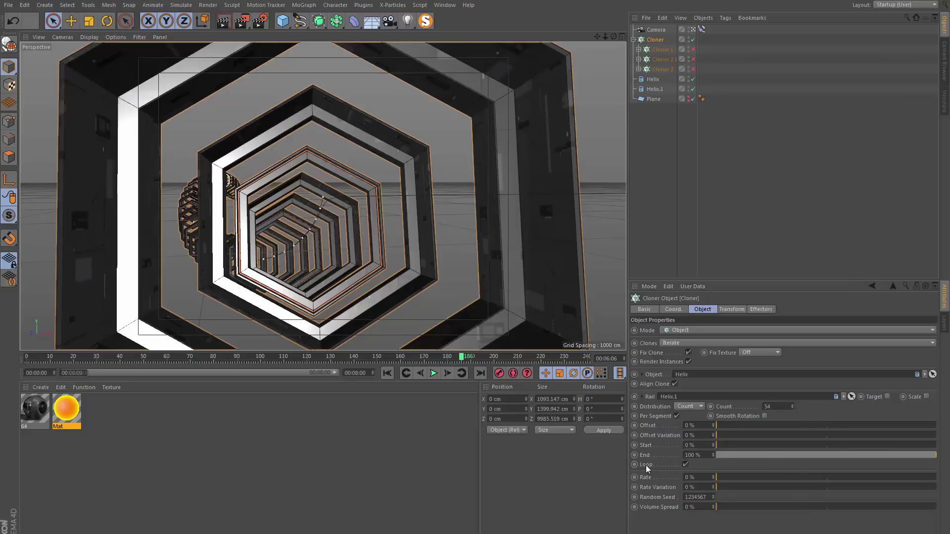
Turn off the parent Cloner's Loop option, preview the tunnel animation, and turn Loop back on.
click(685, 464)
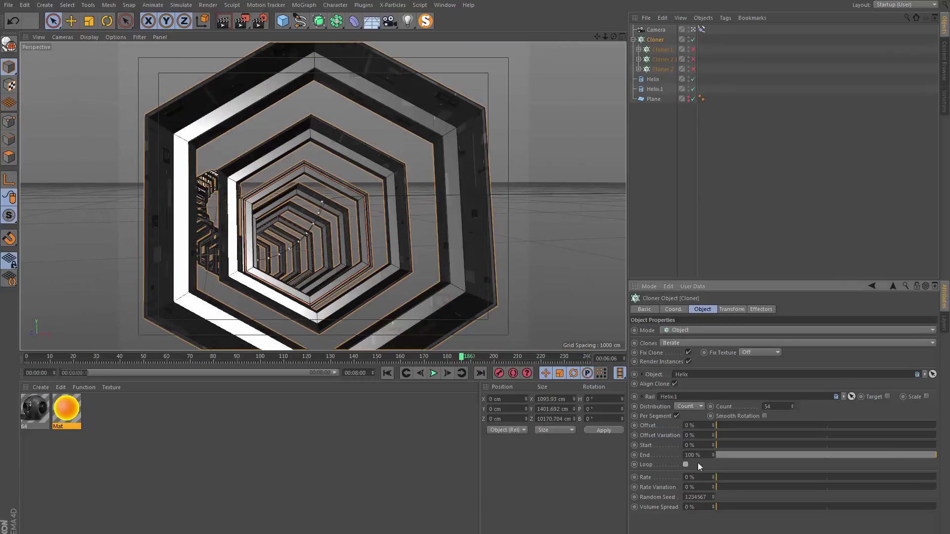
click(433, 373)
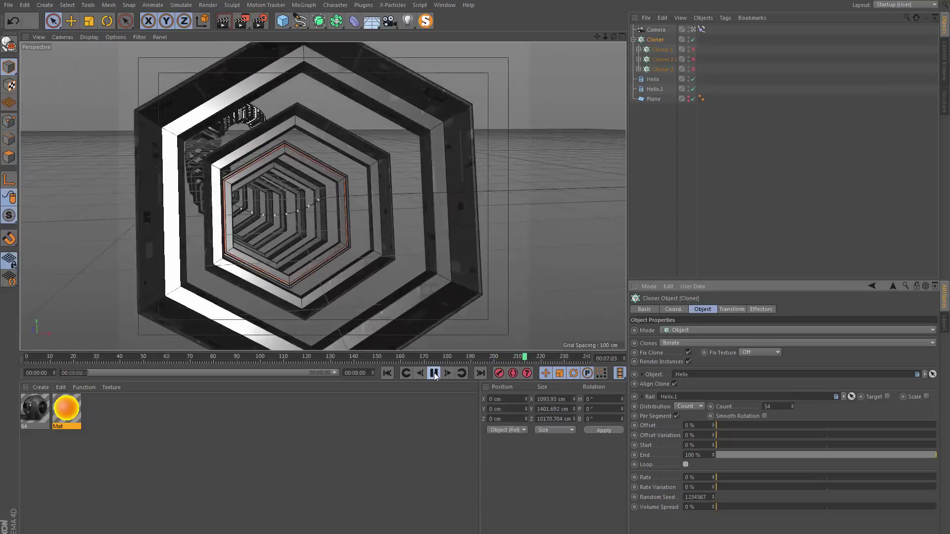
click(435, 373)
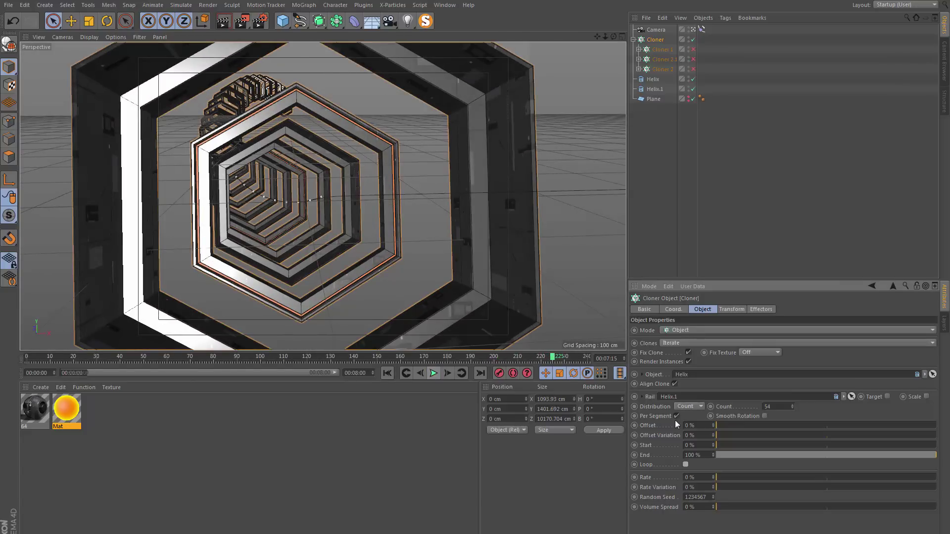
click(687, 464)
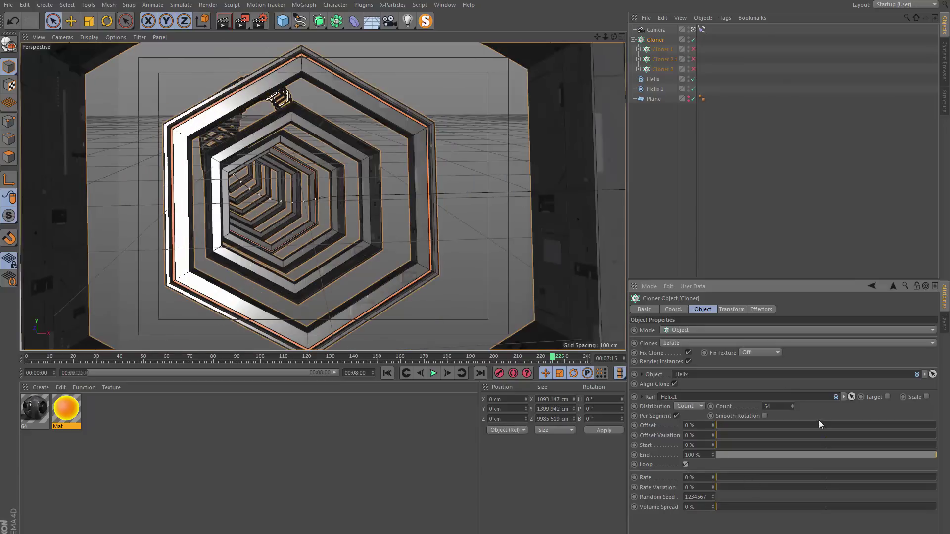
Play the tunnel animation from frame 0 with the Cloner's Loop option enabled.
click(388, 371)
click(434, 373)
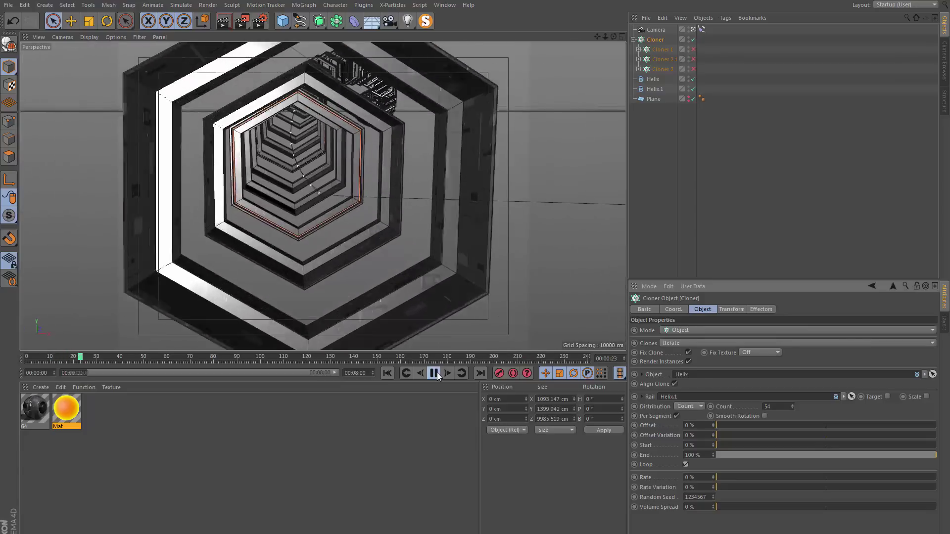
click(435, 375)
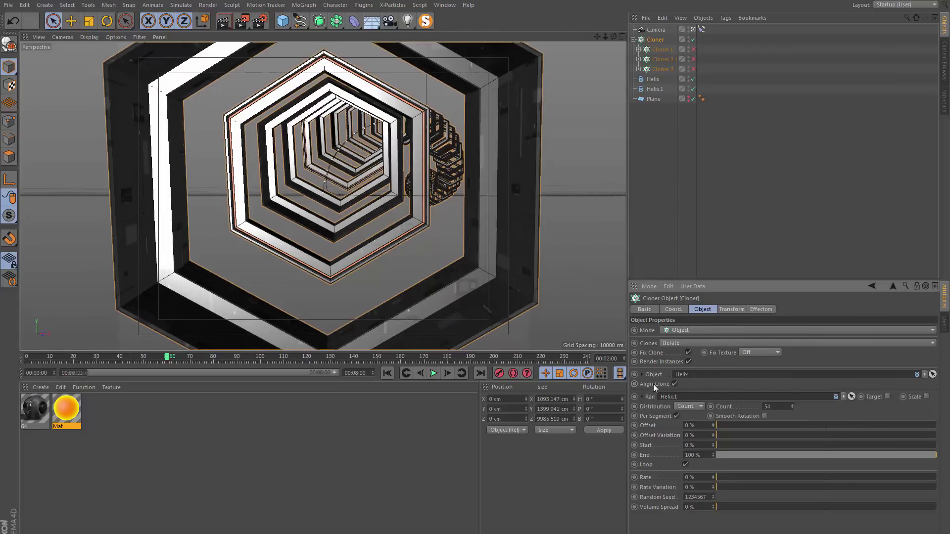
Leave the Camera view and toggle the parent Cloner's Align Clone off and on, comparing how the hexagon pieces orient along the helix.
click(765, 85)
click(693, 30)
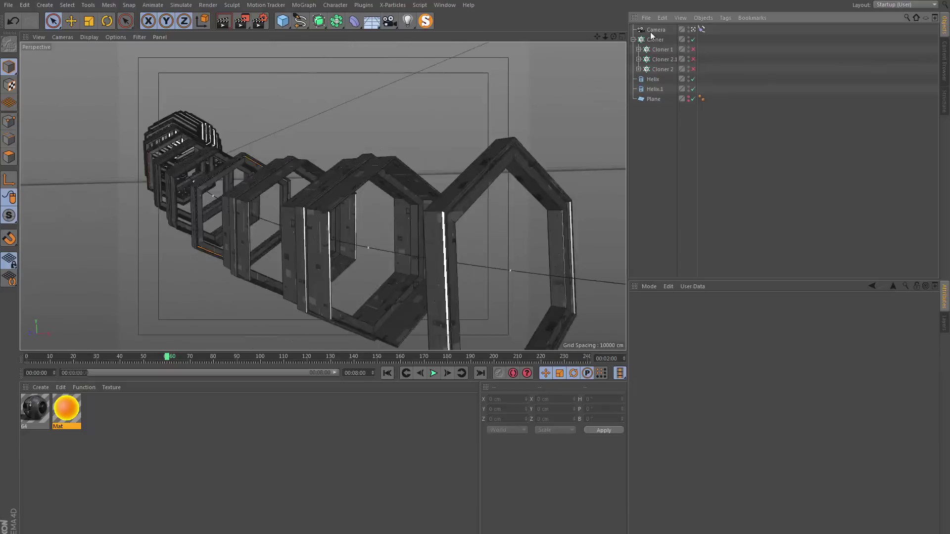
click(653, 39)
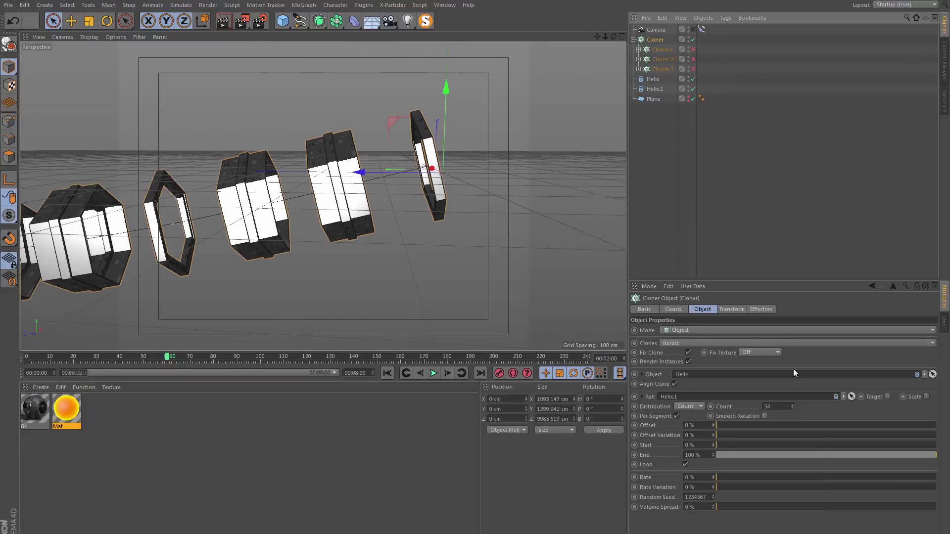
click(674, 384)
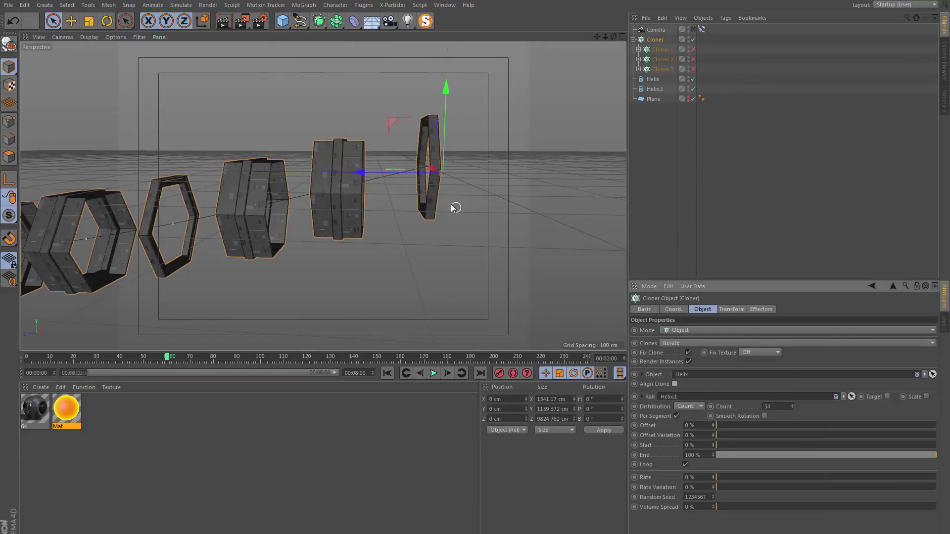
alt+drag(451, 206, 423, 218)
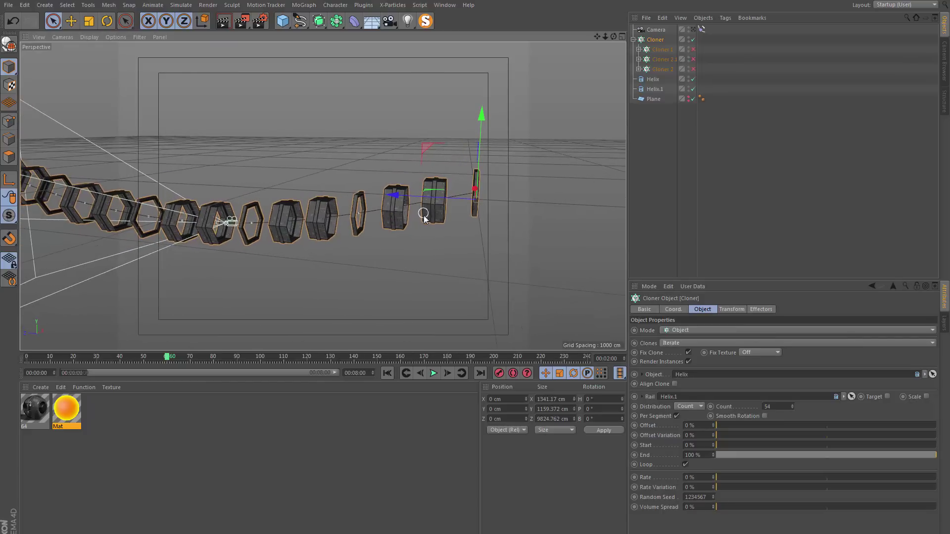
alt+drag(470, 269, 416, 220)
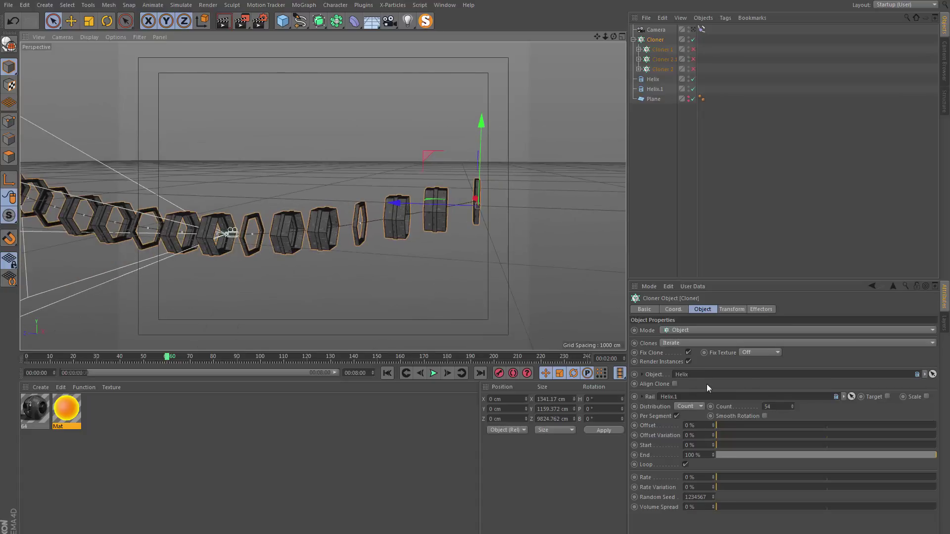
click(675, 383)
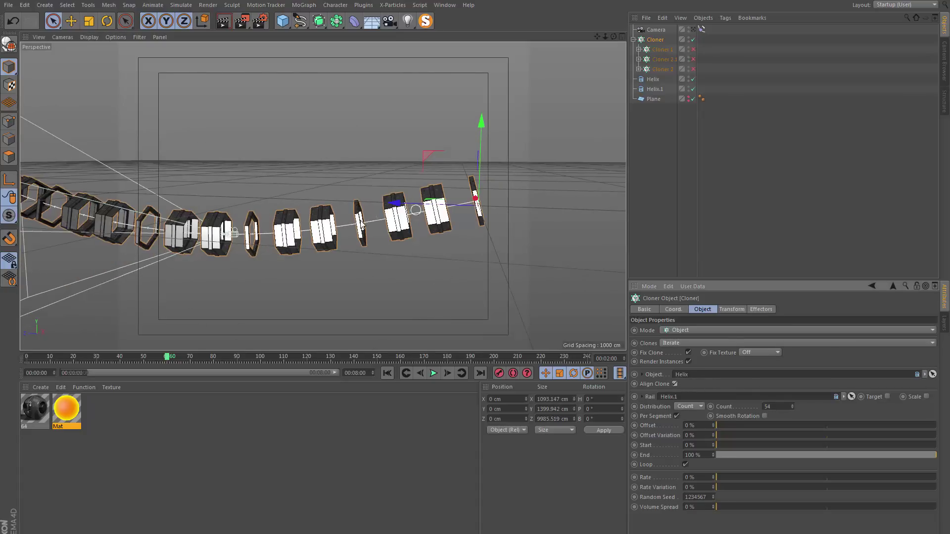
mouse_move(445, 227)
alt+mouse_down()
mouse_move(478, 227)
mouse_move(609, 168)
alt+mouse_up()
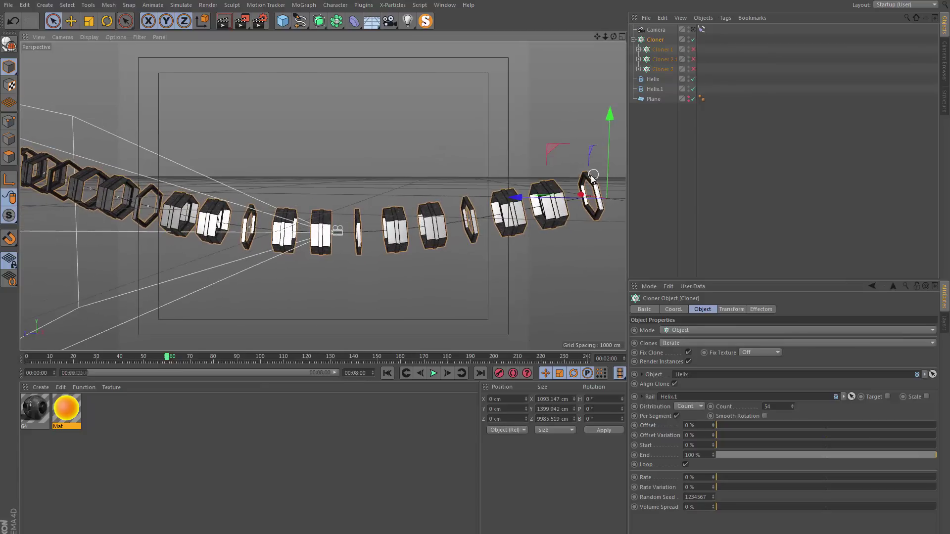
alt+drag(141, 218, 483, 224)
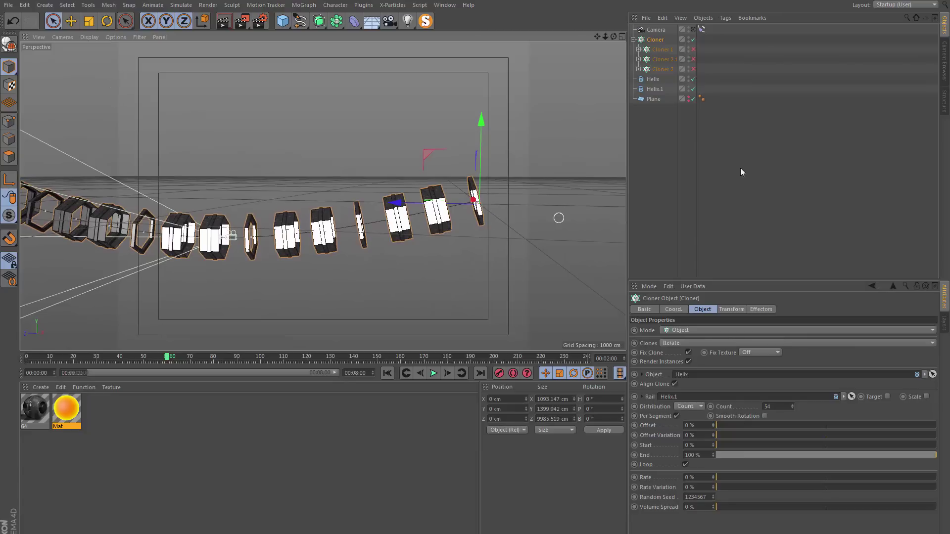
Look through the Camera at frame 0 and enable the child cloners Cloner 1, Cloner 2.1 and Cloner 2.
click(755, 137)
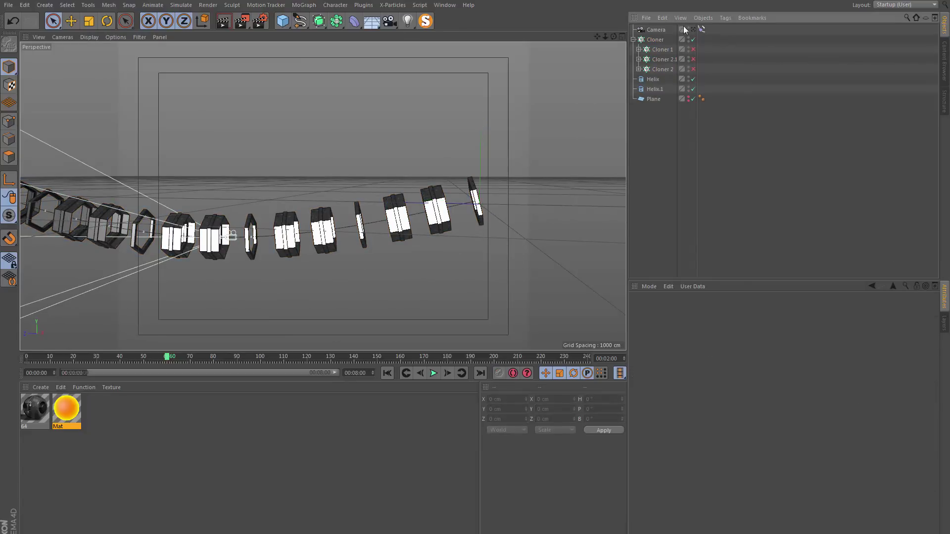
click(693, 29)
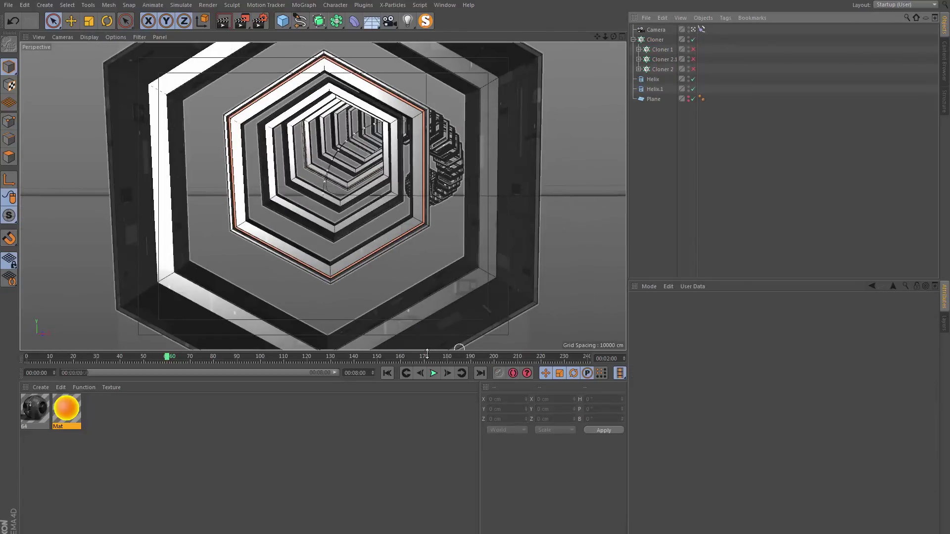
click(385, 372)
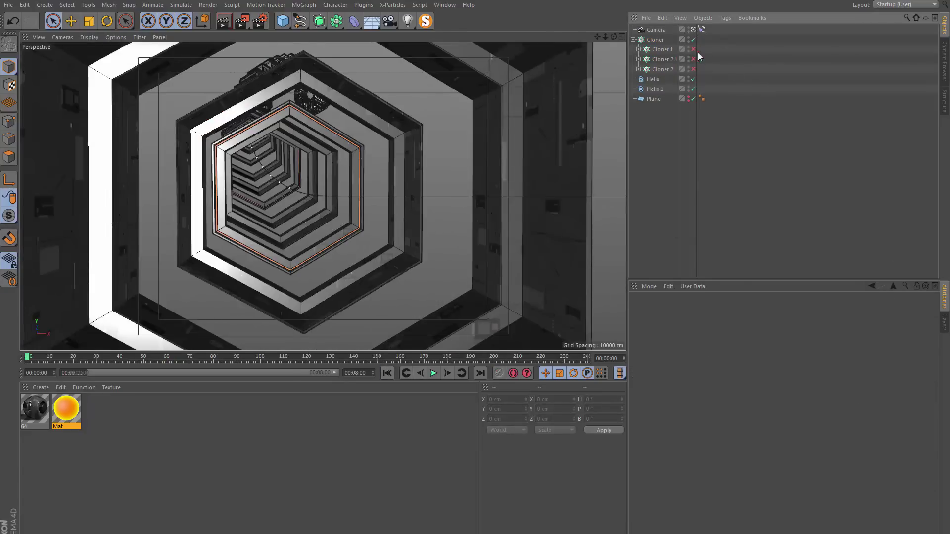
drag(697, 52, 693, 70)
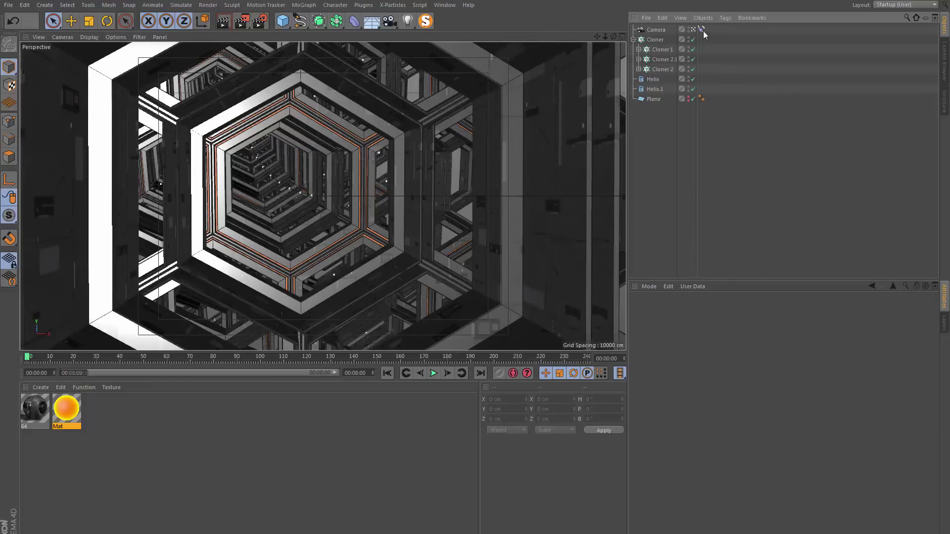
Set the Camera's Focal Length to 18 mm and preview the tunnel animation with the wider view.
click(658, 31)
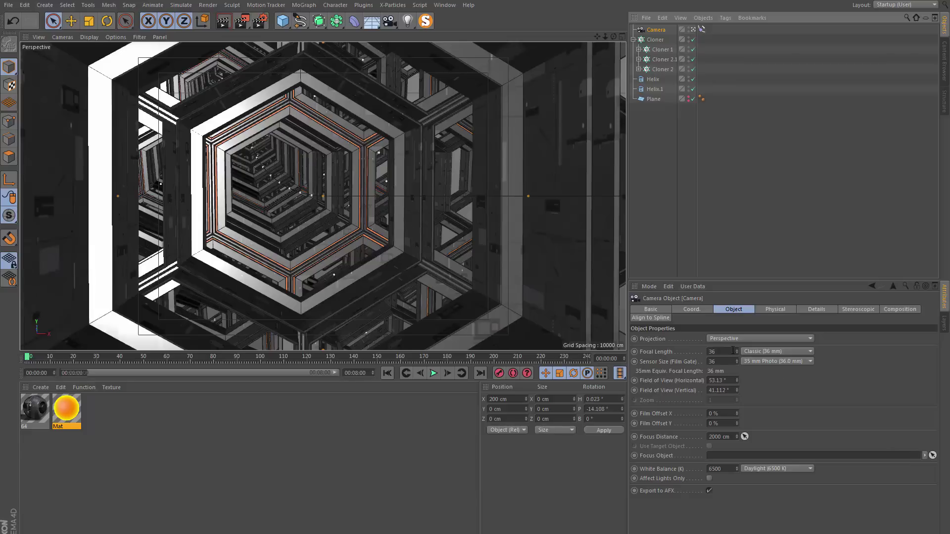
click(723, 351)
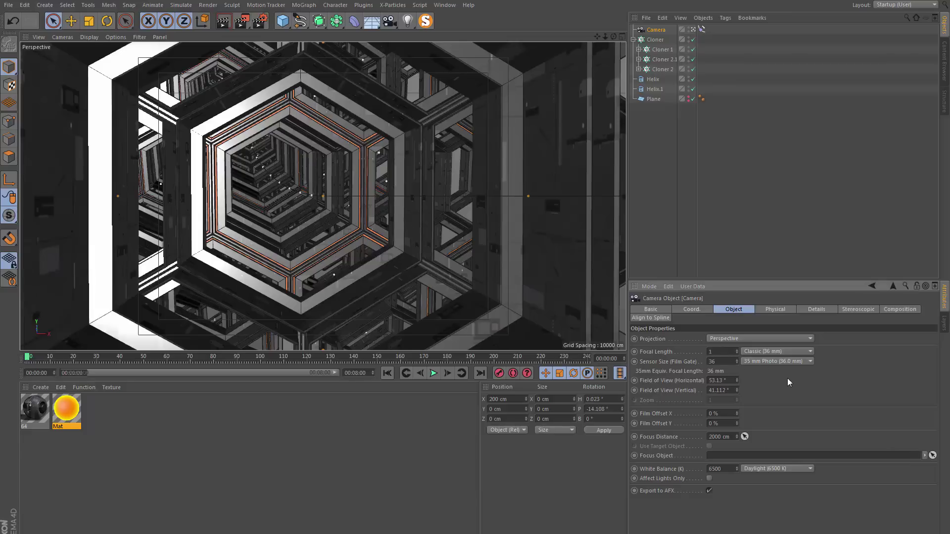
key(Return)
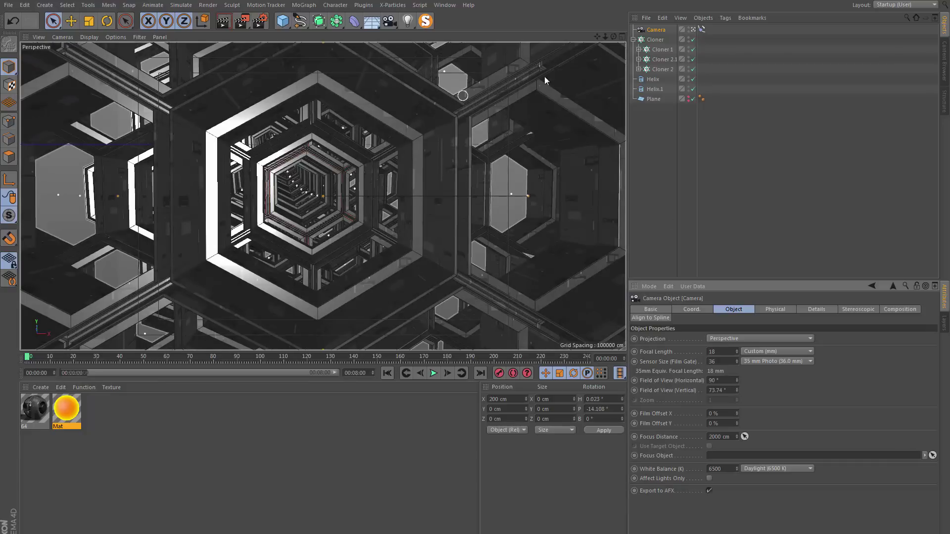
click(433, 373)
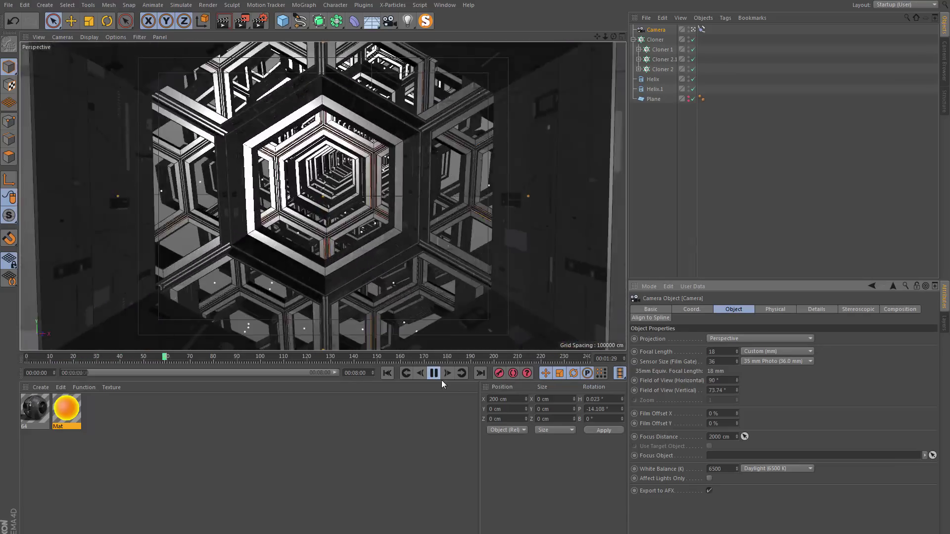
click(437, 375)
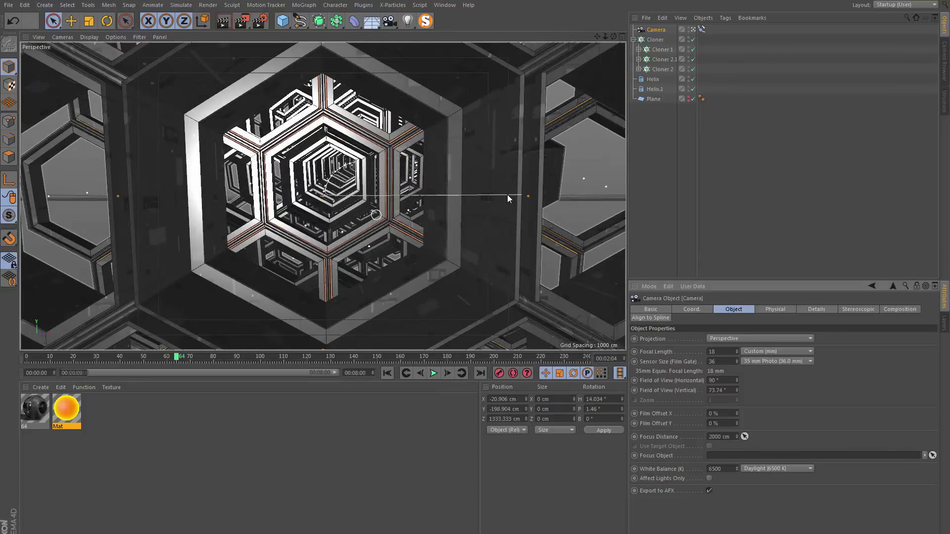
Add a standard Omni light to the scene.
click(794, 179)
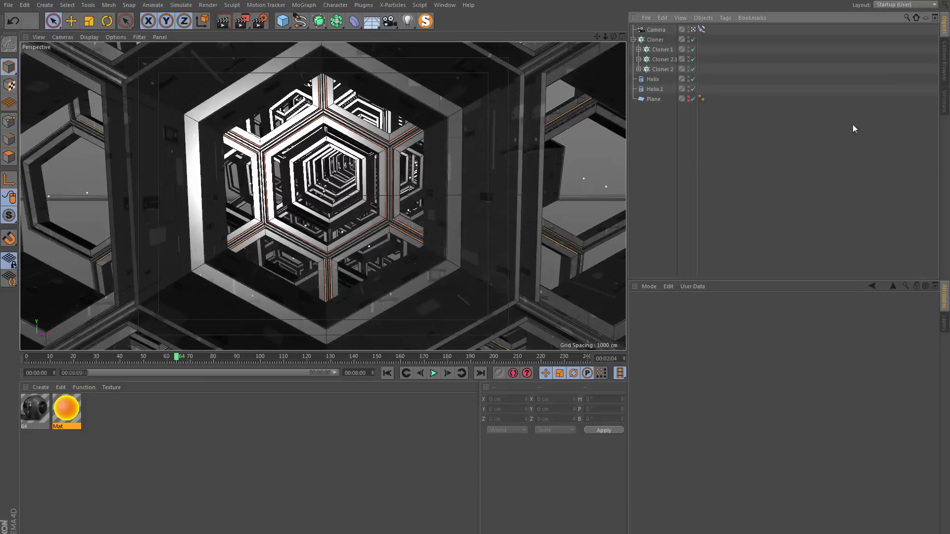
click(413, 22)
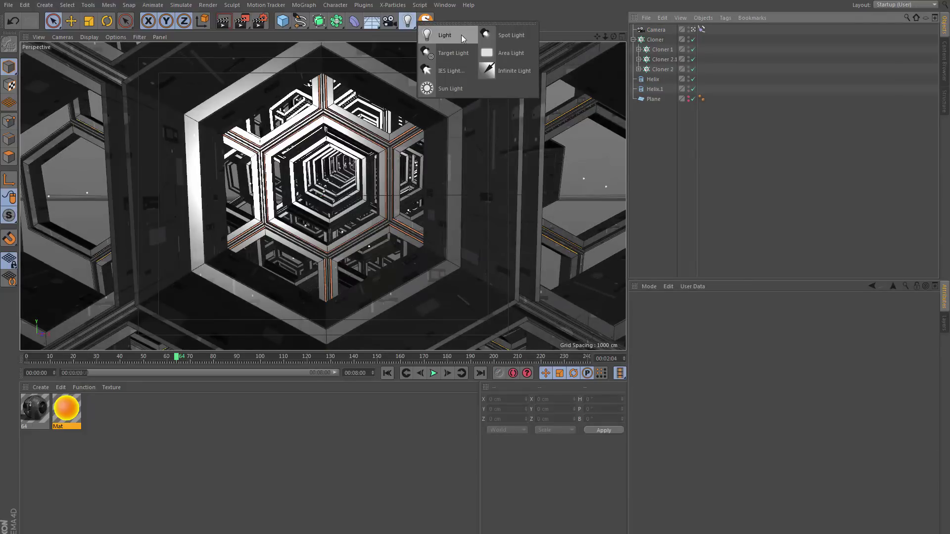
click(443, 34)
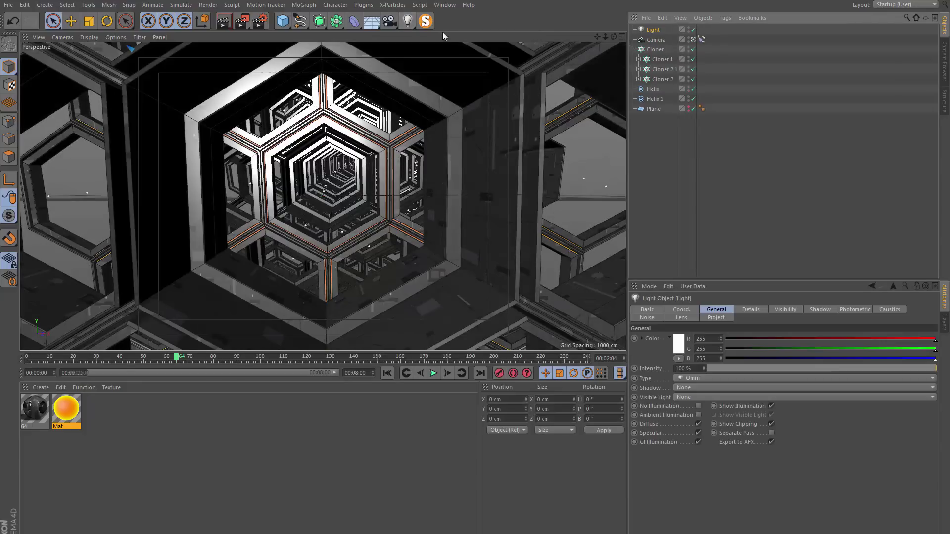
Leave the Camera view and disable Cloner 1, Cloner 2.1 and Cloner 2 to expose the start of the helix.
click(723, 84)
click(693, 40)
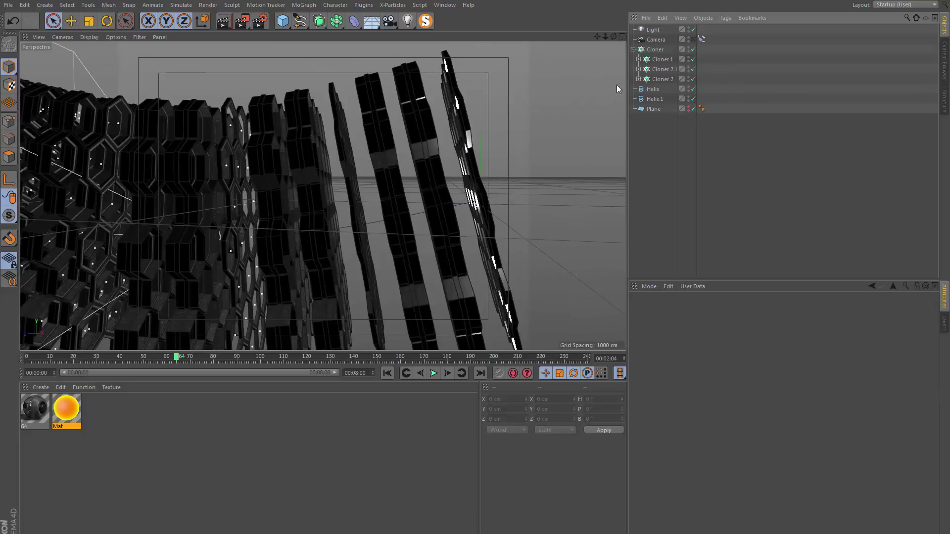
drag(693, 59, 693, 79)
alt+drag(376, 213, 350, 239)
alt+drag(426, 274, 398, 288)
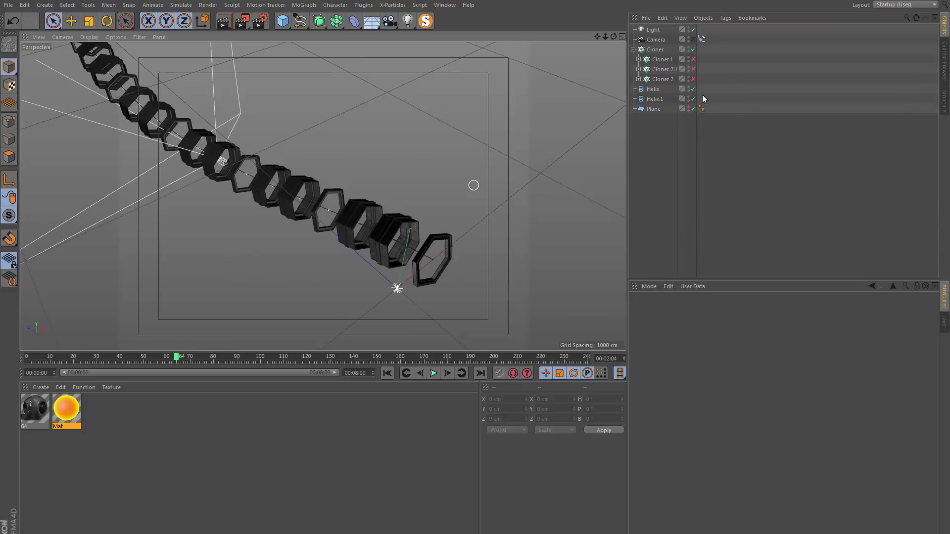
Copy the Camera's Align to Spline tag onto the Light and return the timeline to frame 0.
ctrl+drag(703, 42, 702, 30)
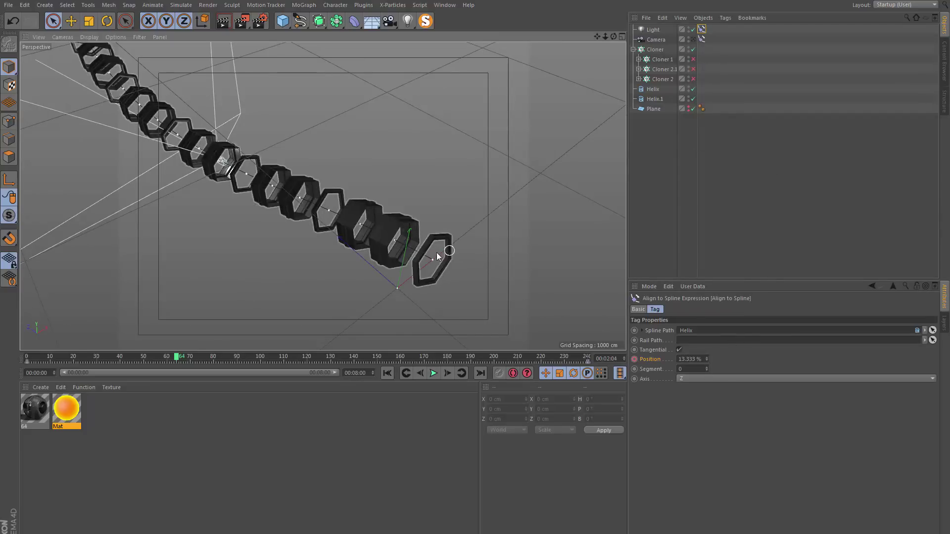
alt+drag(436, 252, 475, 263)
drag(160, 361, 27, 357)
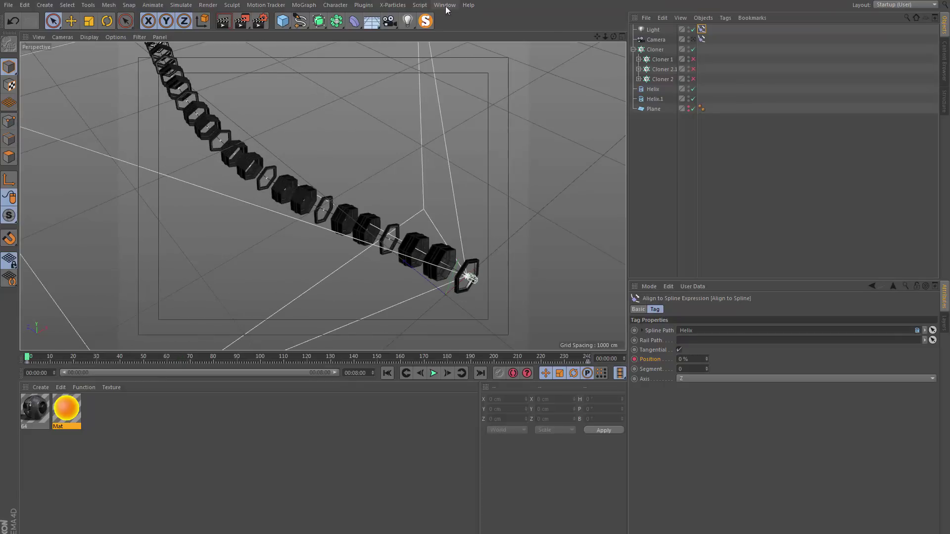
Rename both the light's Align to Spline tag and the light object itself as Light 1.
click(638, 309)
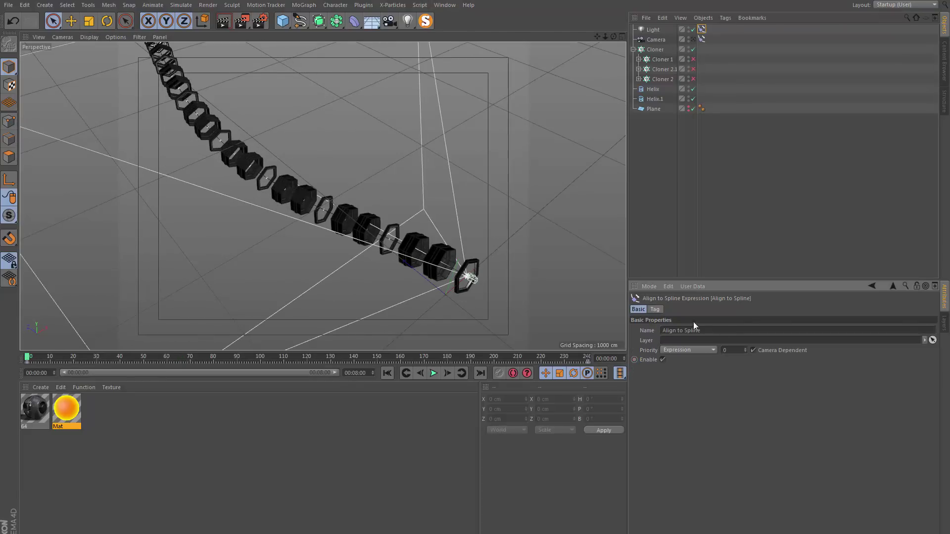
drag(673, 330, 712, 329)
double_click(714, 328)
text(Light 1)
key(Return)
double_click(657, 31)
text(1)
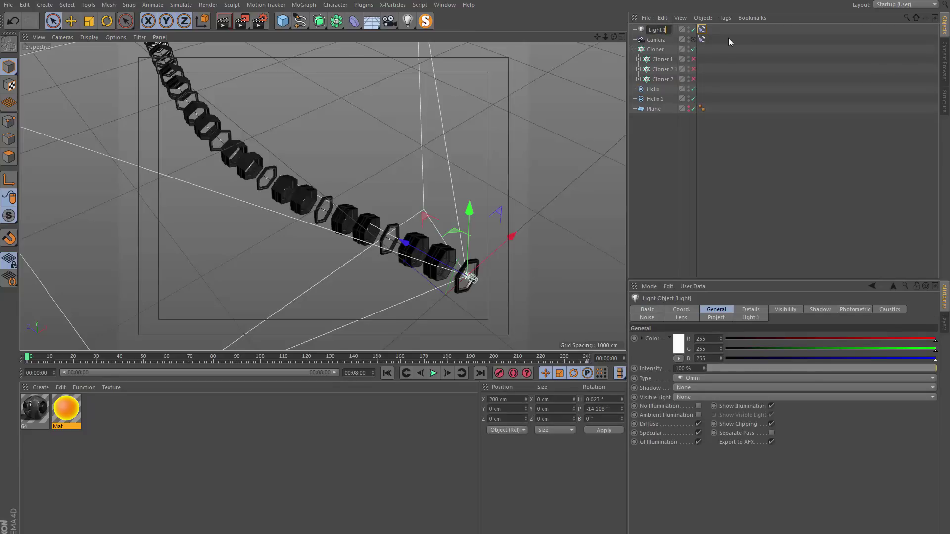
key(Return)
Set Light 1's Falloff to Inverse Square (Physically Accurate) and shrink its Radius/Decay to about the size of a hexagon piece.
scroll(487, 258, up, 5)
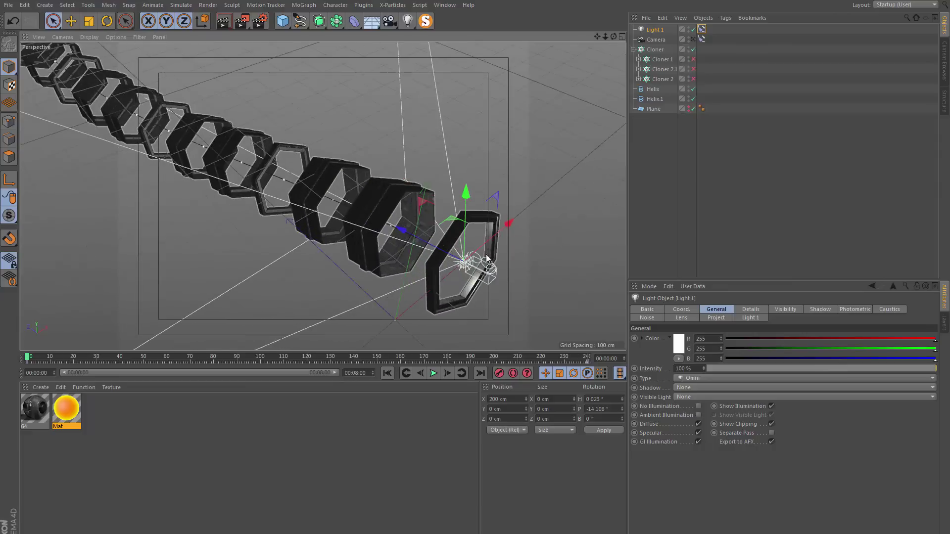
alt+drag(488, 258, 623, 290)
click(764, 309)
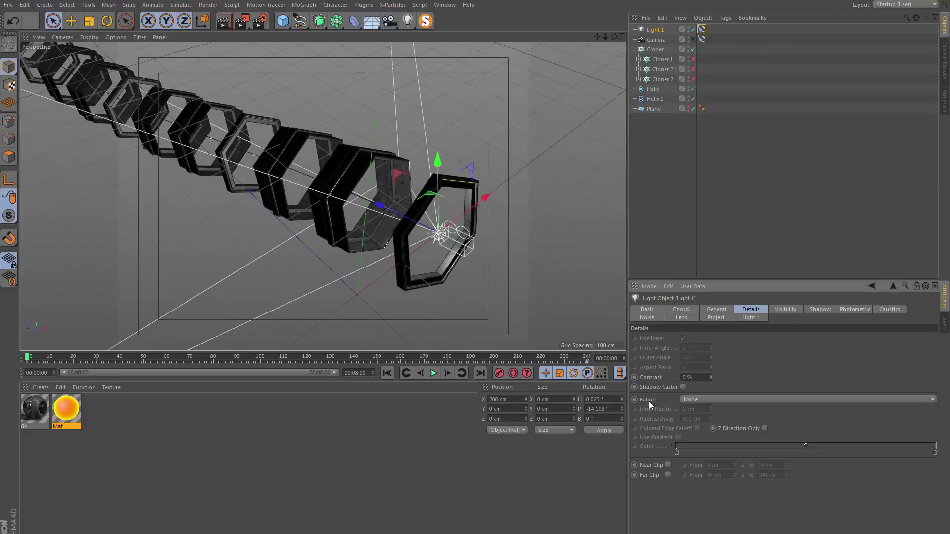
click(694, 399)
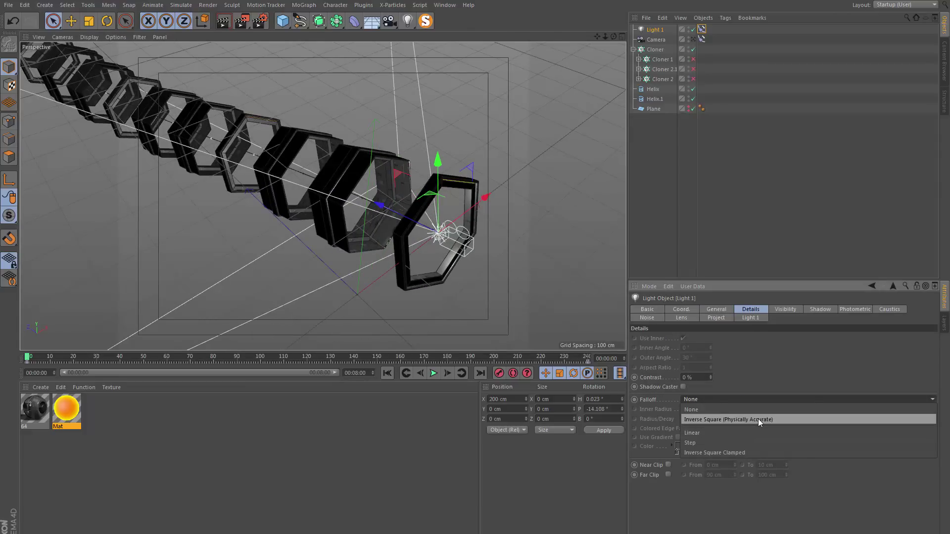
click(758, 418)
mouse_move(710, 419)
mouse_down()
mouse_move(700, 446)
mouse_move(702, 431)
mouse_up()
alt+drag(482, 227, 341, 220)
Look through the Camera, re-enable Cloner 1, Cloner 2.1 and Cloner 2, and render the view to check the lighting.
click(697, 46)
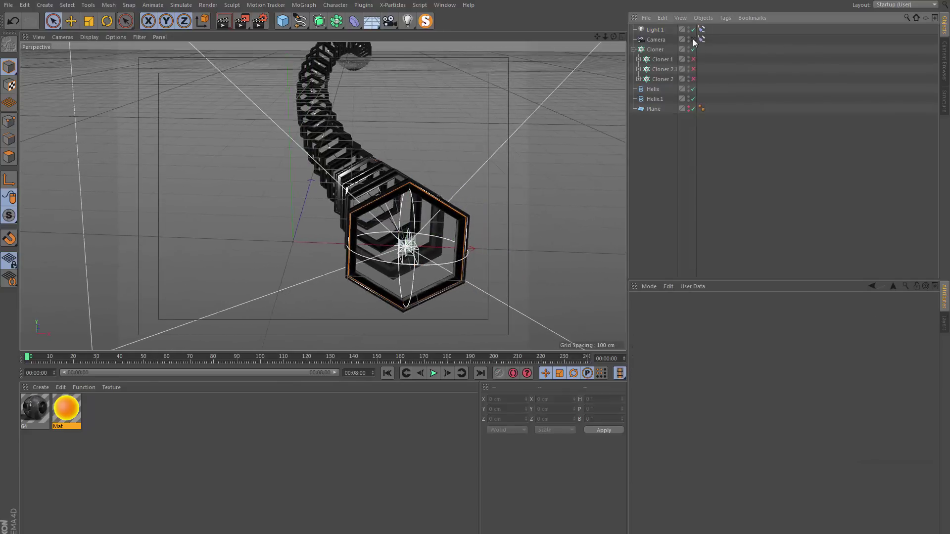
click(693, 39)
click(693, 59)
click(693, 69)
click(693, 78)
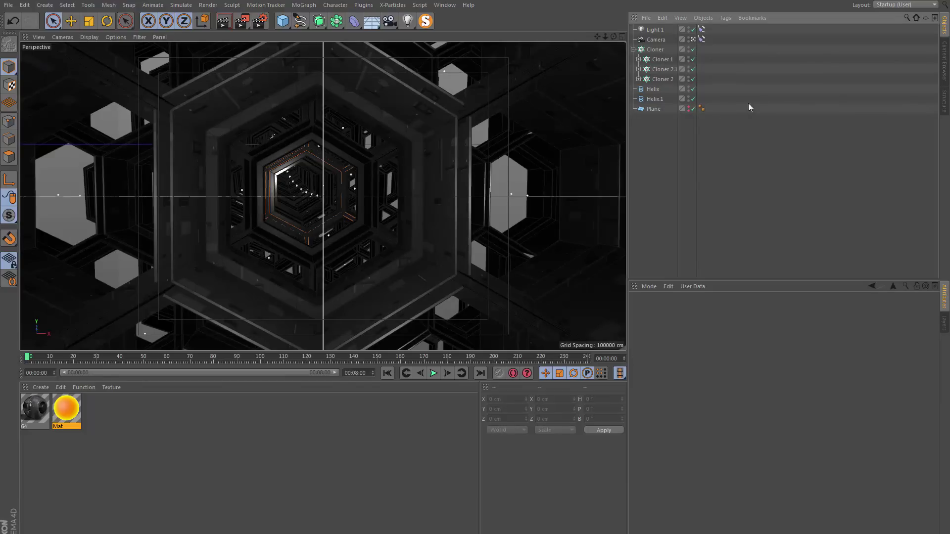
key(ctrl+r)
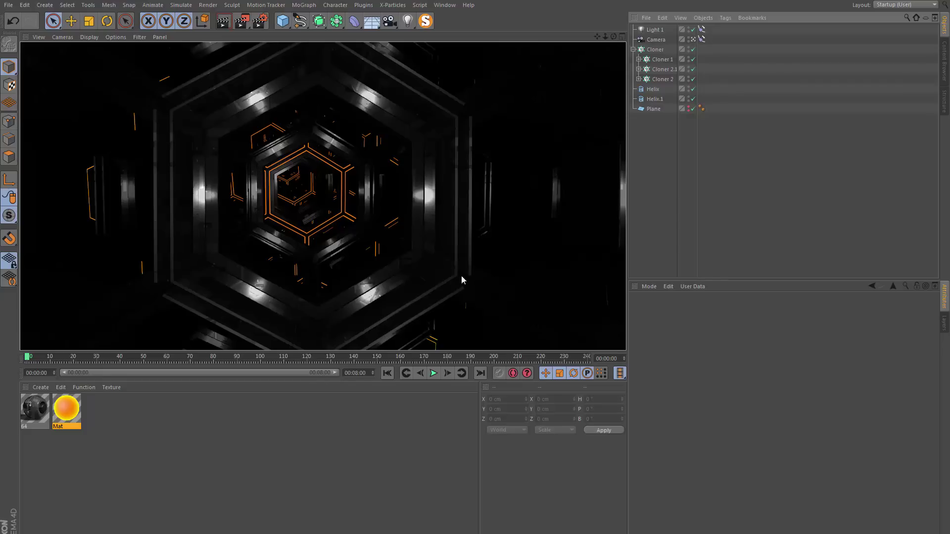
Open the dark material named 64 for editing.
double_click(34, 411)
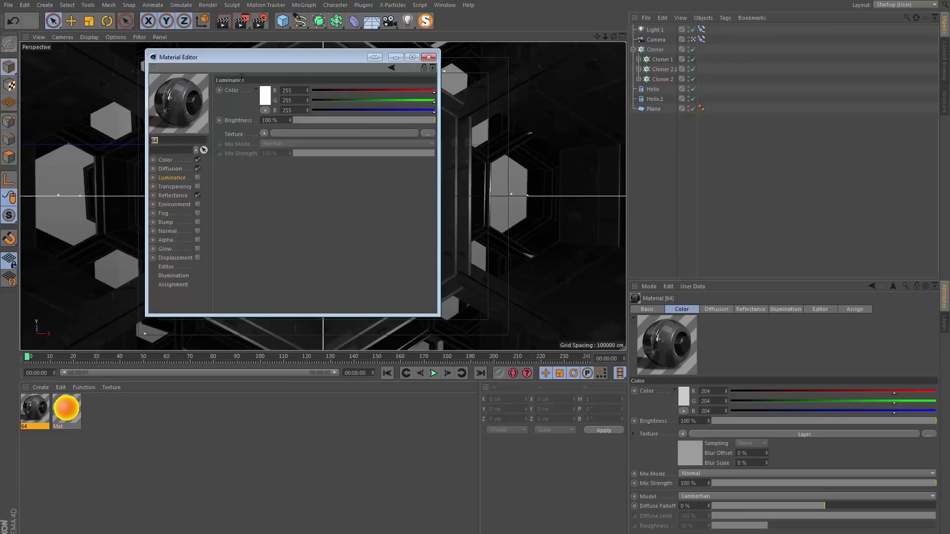
Inspect material 64's Color channel by switching it off and back on.
drag(288, 82, 728, 154)
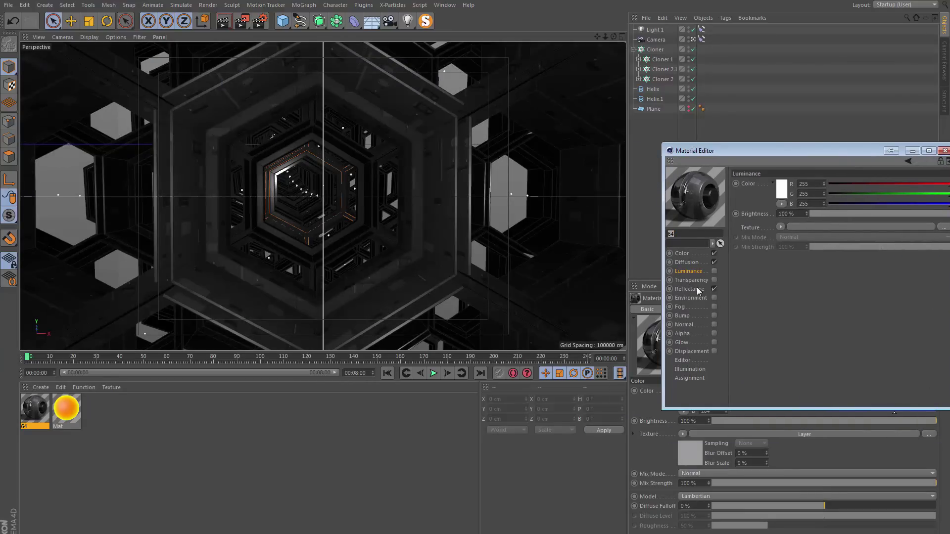
click(687, 253)
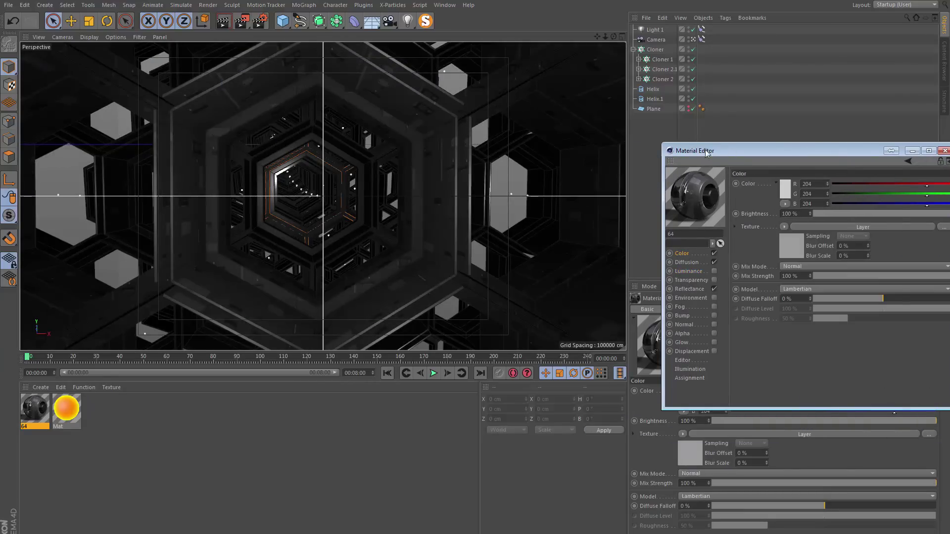
drag(706, 153, 628, 143)
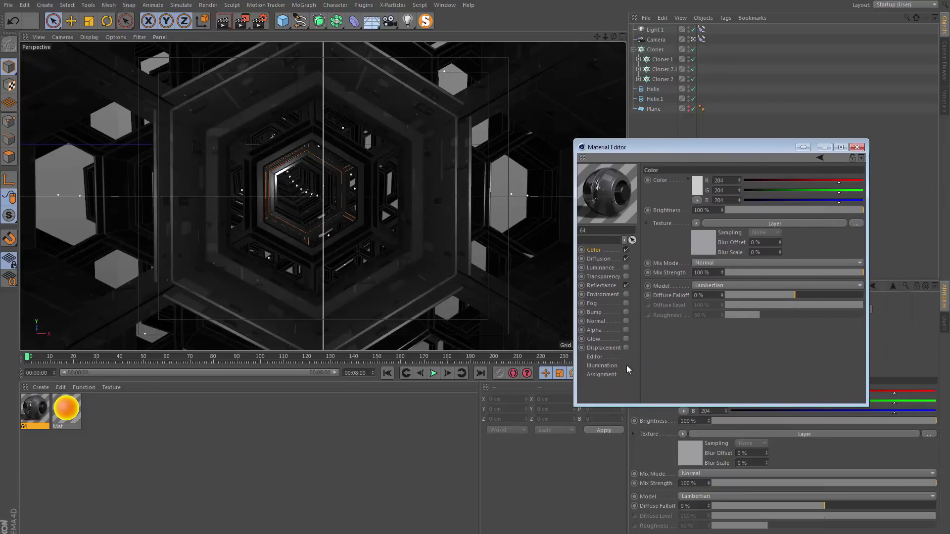
drag(653, 421, 652, 440)
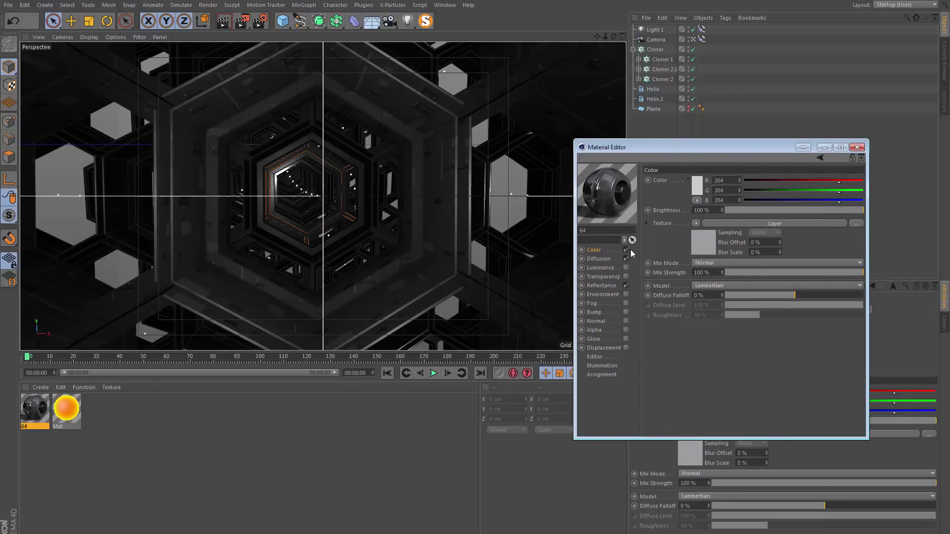
click(626, 249)
click(625, 249)
Inspect material 64's Diffusion channel and compare the material with it switched off and on.
click(622, 259)
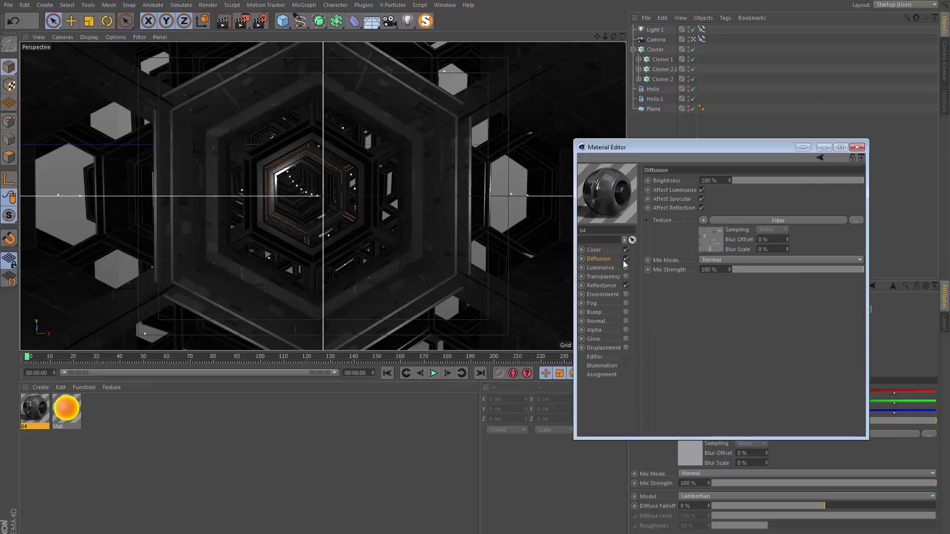
click(626, 259)
click(626, 258)
click(625, 259)
click(626, 259)
Disable the Default Reflection, Default Specular 2 and Default Specular 1 reflectance layers to examine Default Specular alone.
click(600, 285)
click(652, 211)
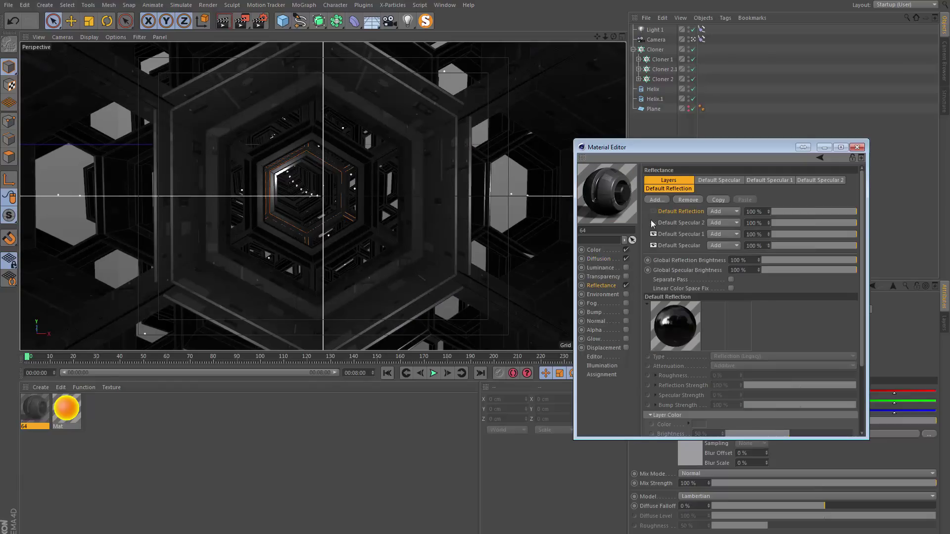
click(653, 222)
click(679, 245)
click(653, 234)
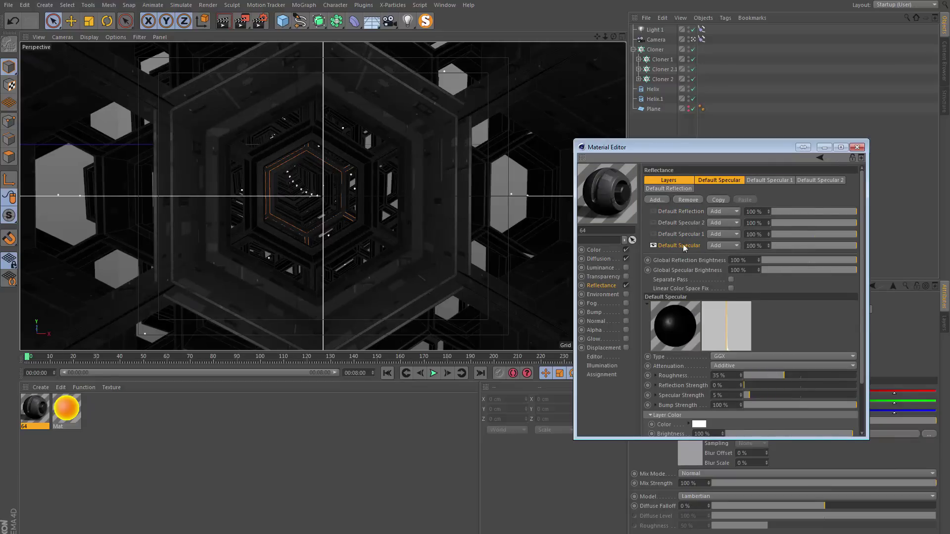
drag(640, 141, 558, 100)
drag(783, 394, 853, 457)
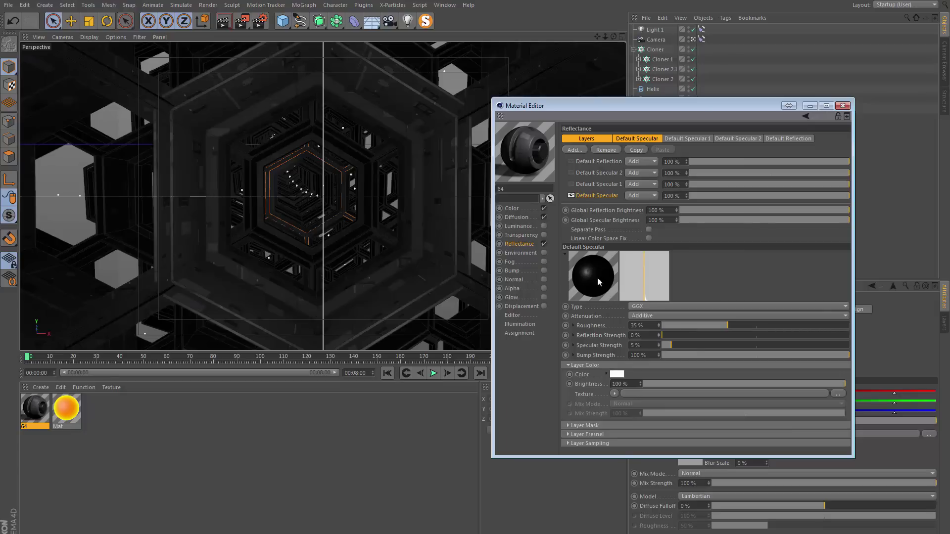
Re-enable the Default Specular 1, Default Specular 2 and Default Reflection layers one by one, examining their settings.
click(571, 184)
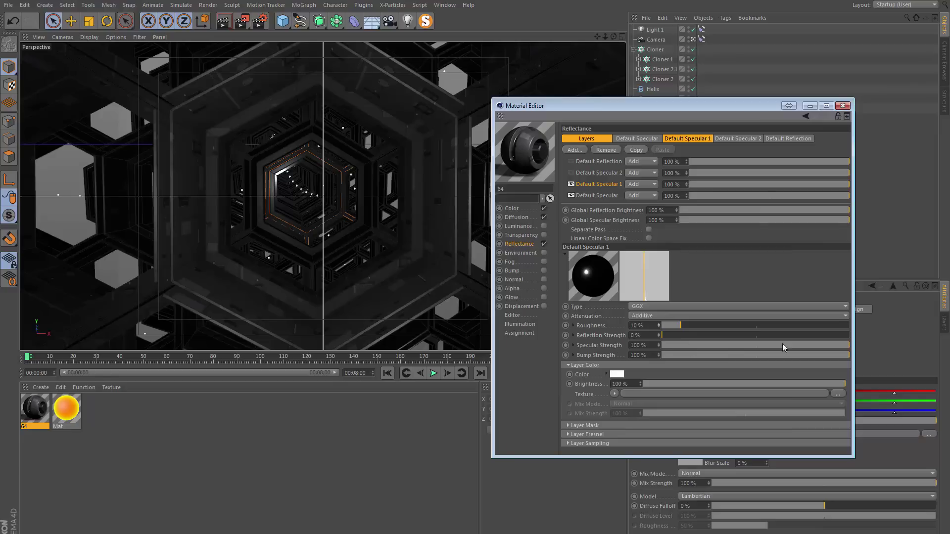
click(571, 172)
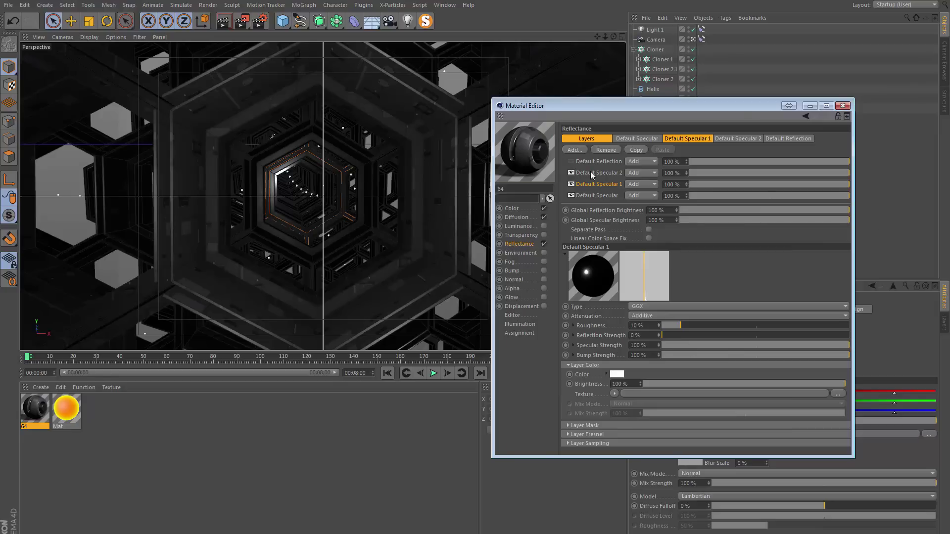
click(592, 173)
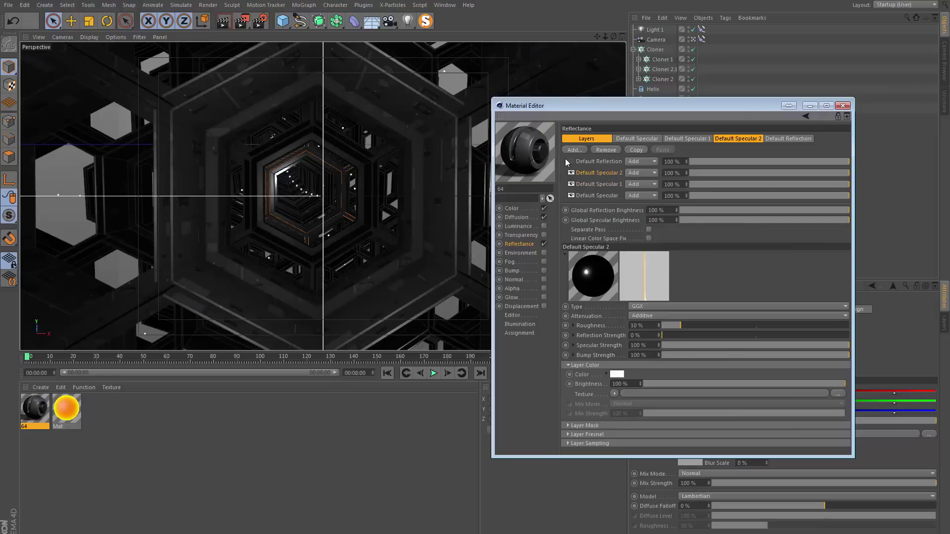
click(566, 161)
click(597, 161)
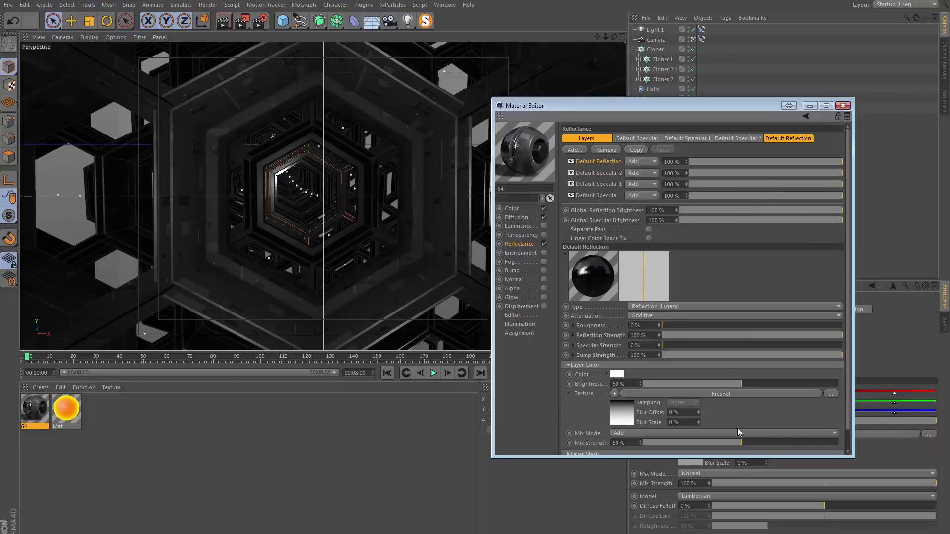
Review material 64's Default Reflection and Color settings in full, and render the perspective view.
scroll(848, 321, down, 1)
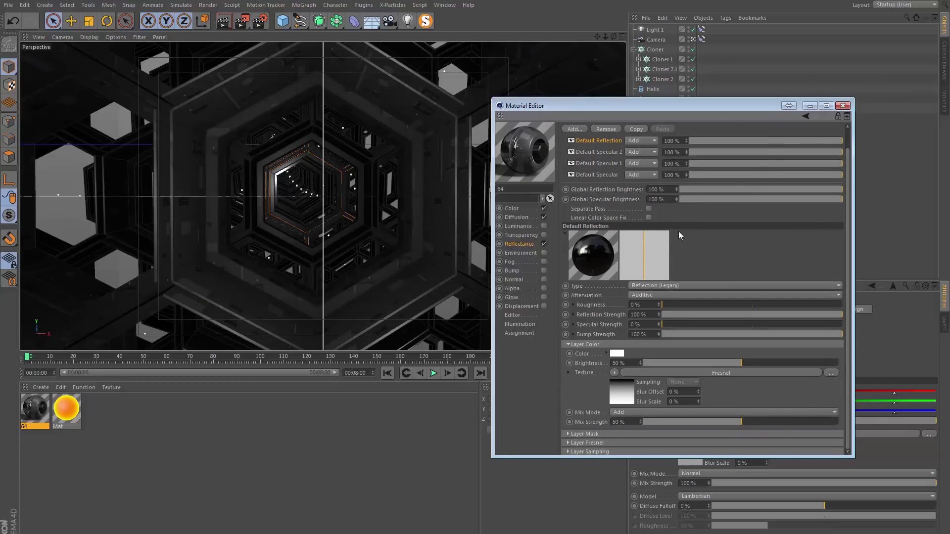
drag(574, 457, 572, 522)
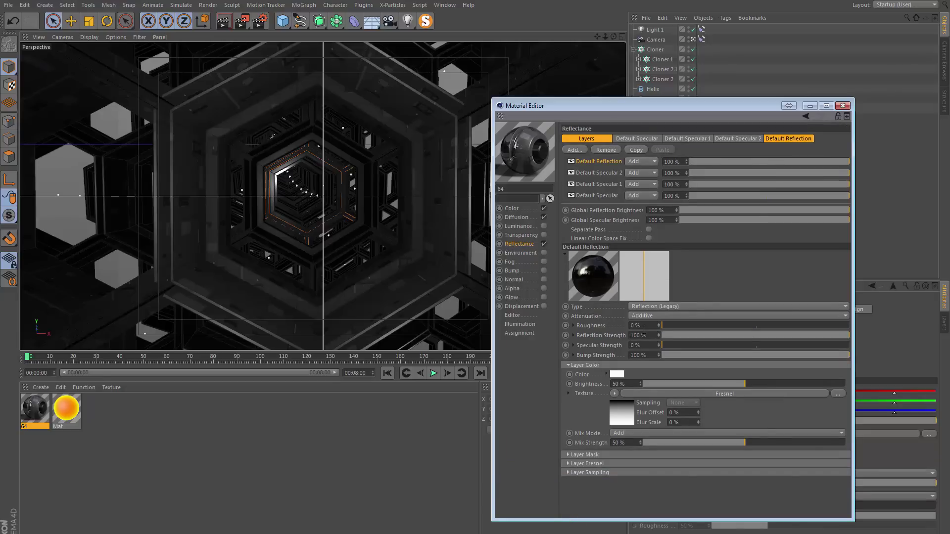
drag(618, 106, 522, 107)
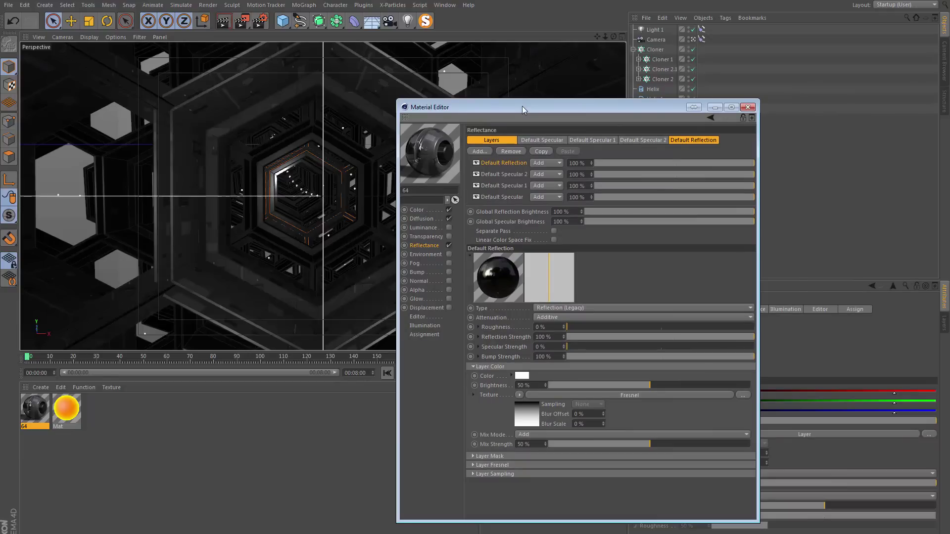
click(434, 210)
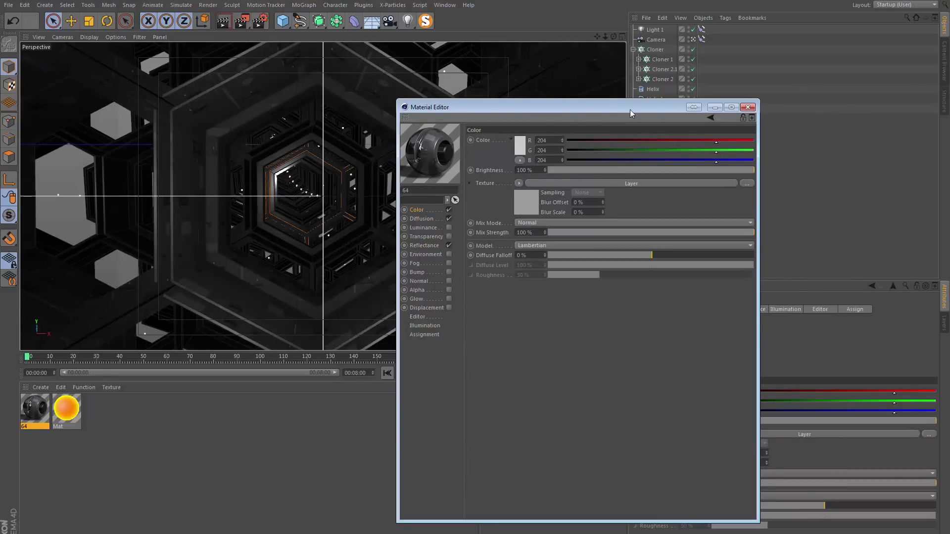
click(747, 107)
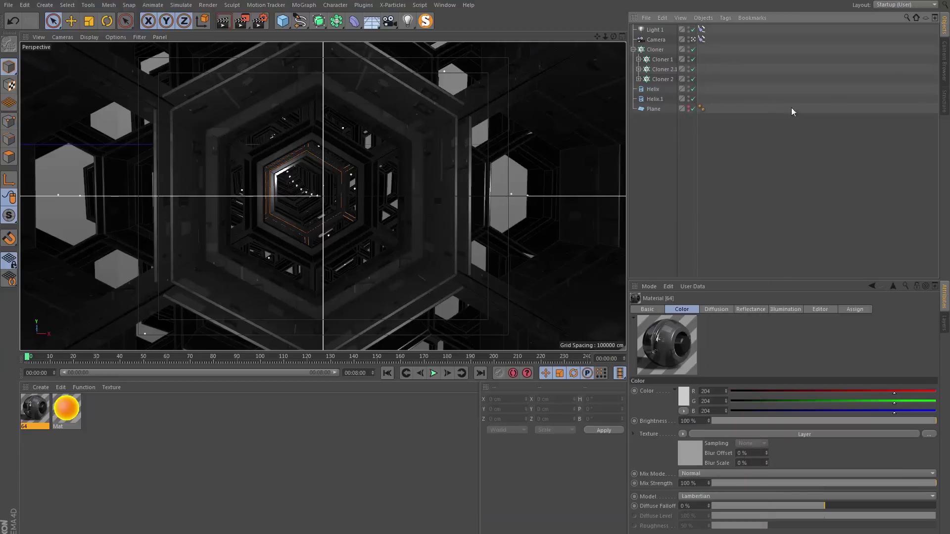
click(228, 28)
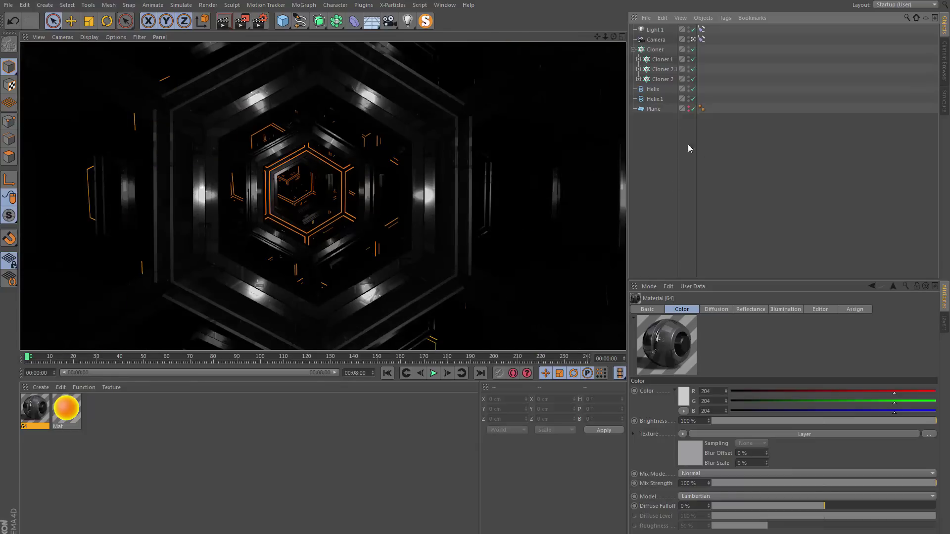
Copy the Sky object from the Untitled 4.c4d project and paste it into the Untitled 2 scene.
click(445, 5)
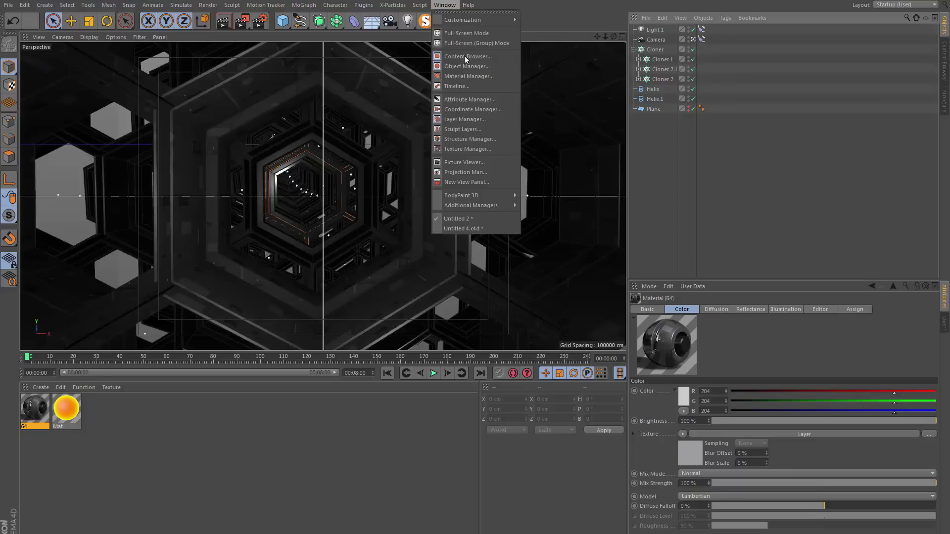
click(491, 227)
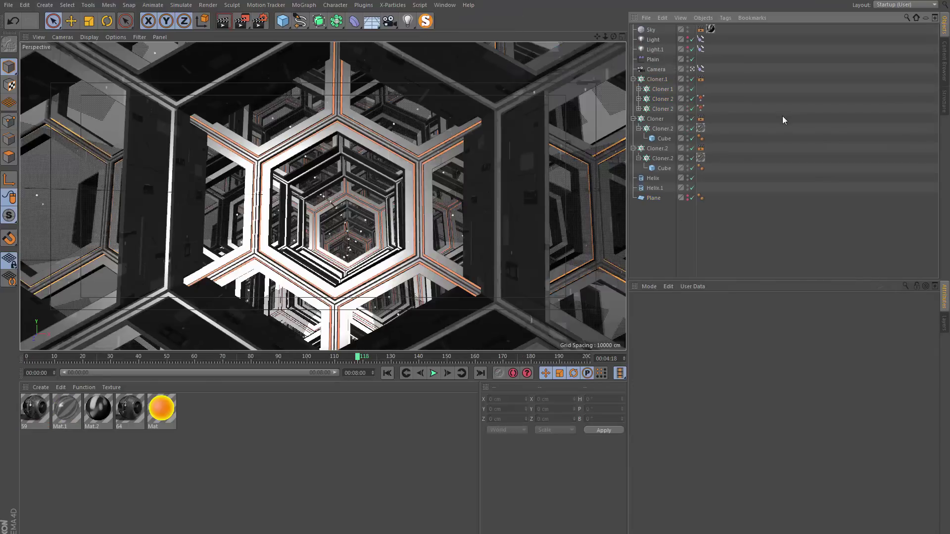
click(643, 31)
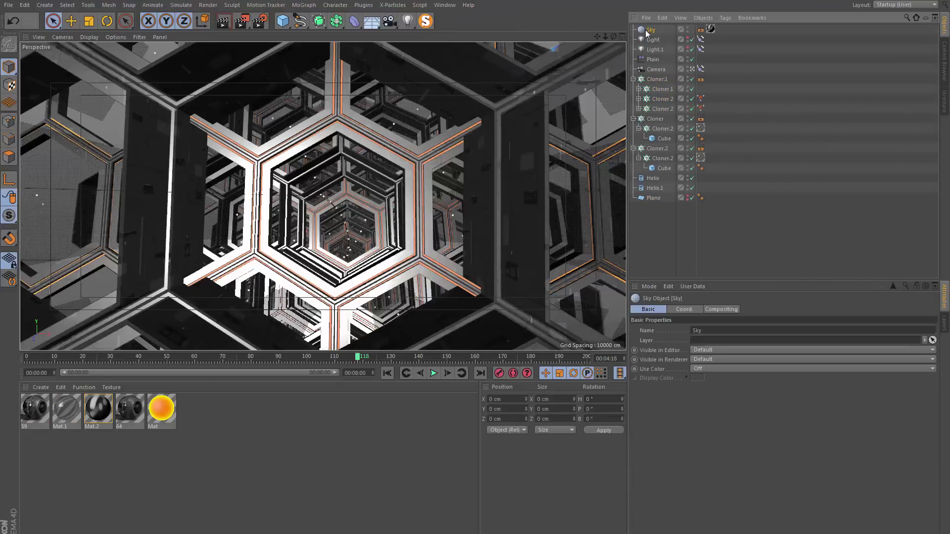
click(444, 5)
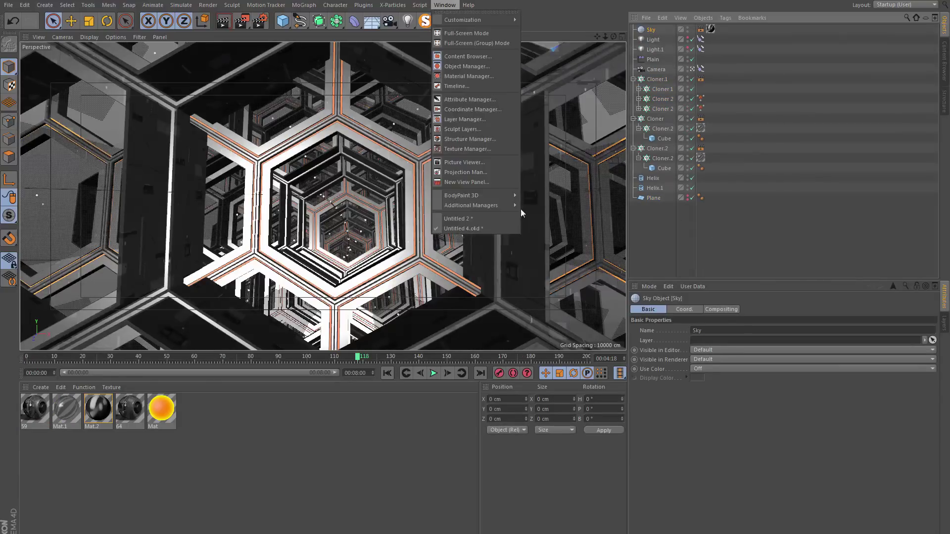
click(487, 218)
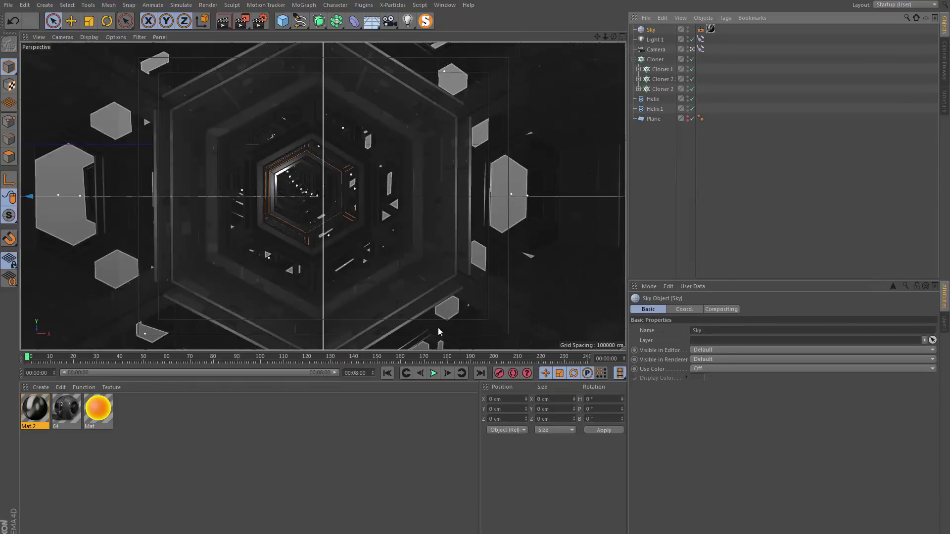
Turn off the Sky's editor and renderer visibility and render the scene to the Picture Viewer.
ctrl+click(688, 31)
ctrl+click(687, 31)
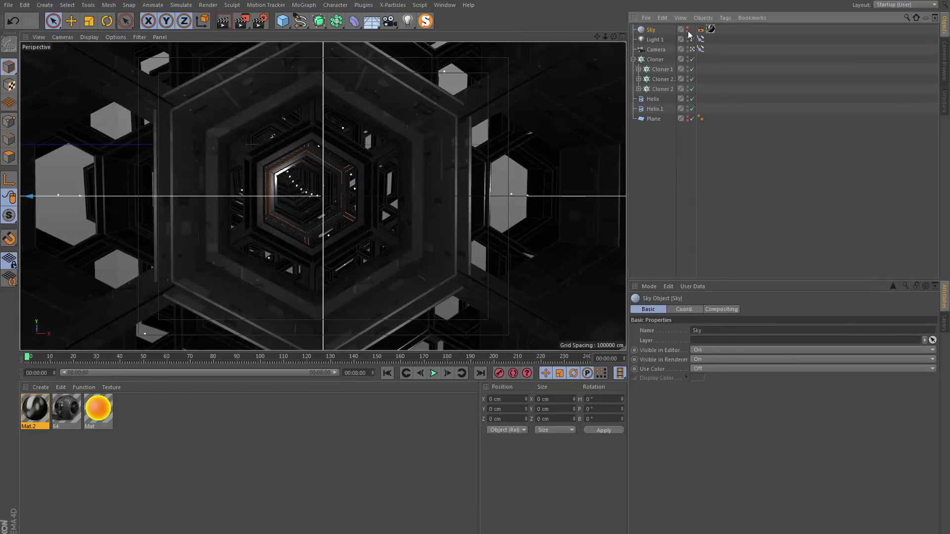
key(shift+r)
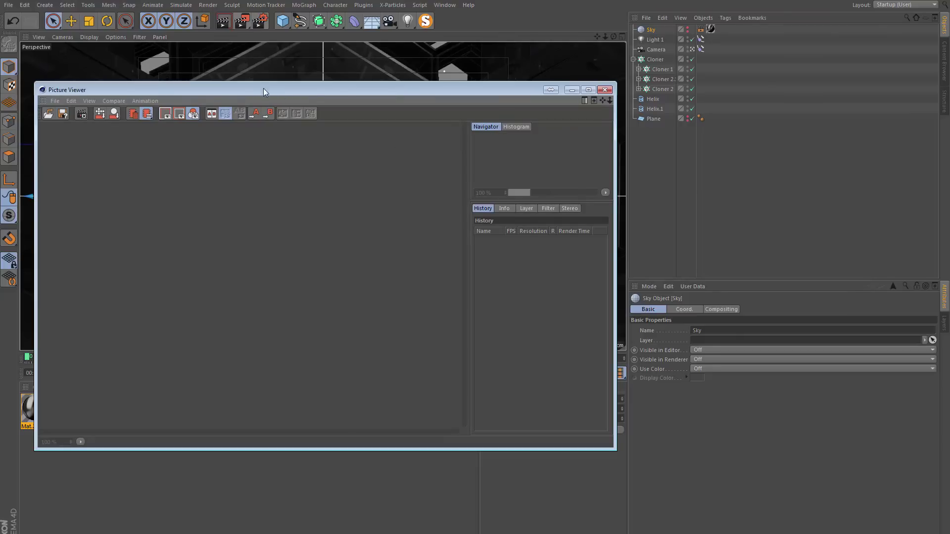
drag(263, 89, 323, 104)
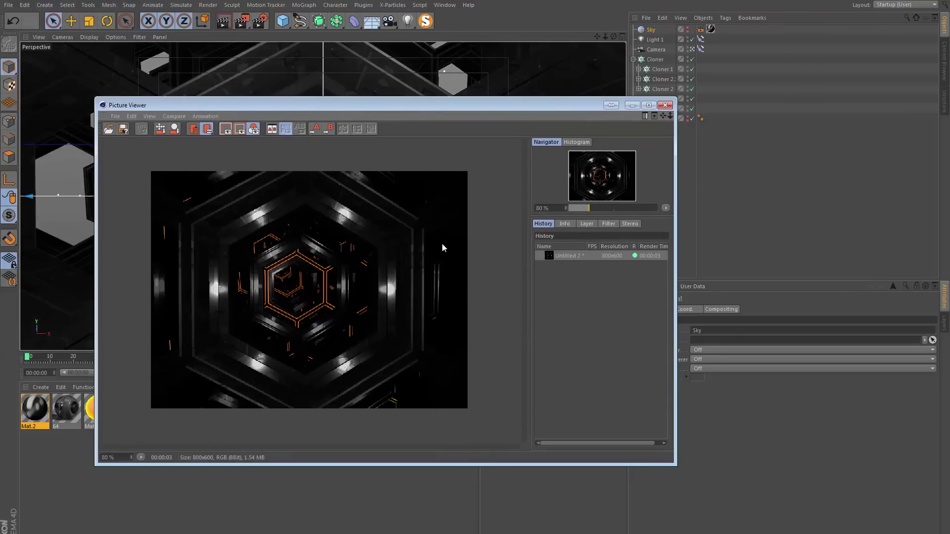
click(665, 105)
Reset the Sky's editor and renderer visibility to Default and render the scene to the Picture Viewer.
ctrl+click(687, 31)
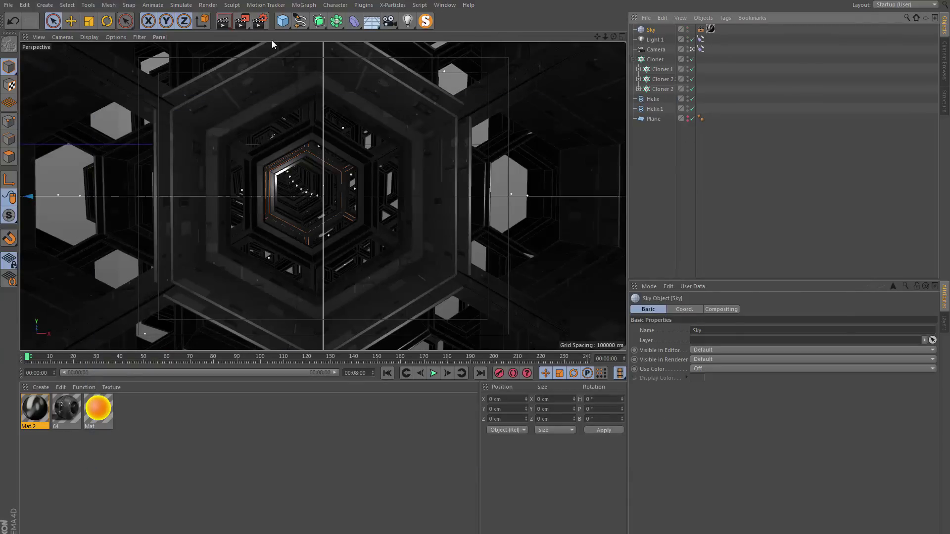
click(242, 21)
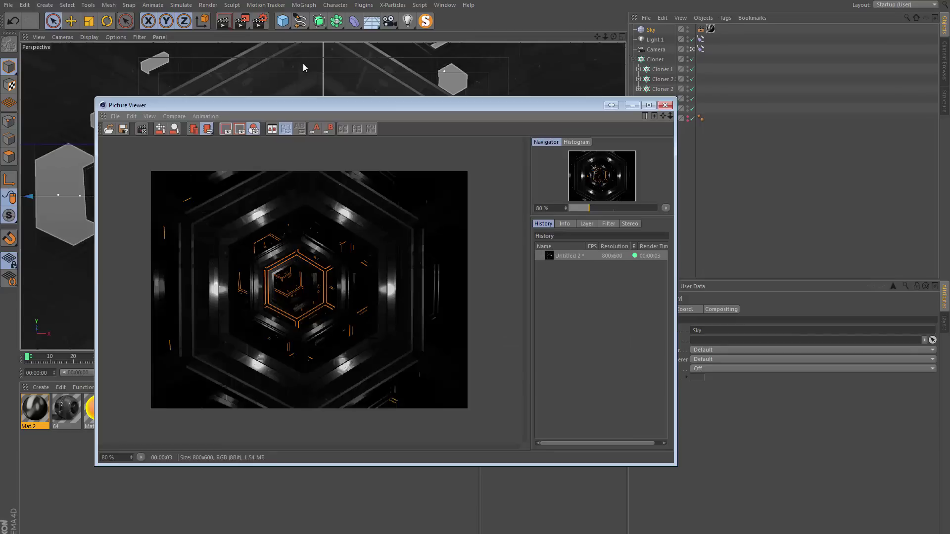
Compare the two renders in the Picture Viewer history, without and with the Sky.
click(566, 256)
click(565, 265)
click(564, 256)
click(566, 266)
click(567, 256)
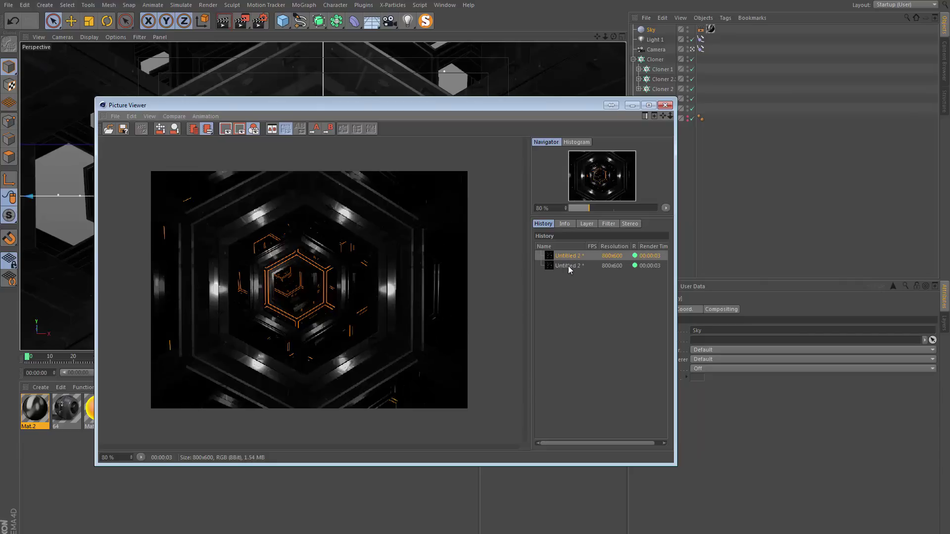
click(568, 266)
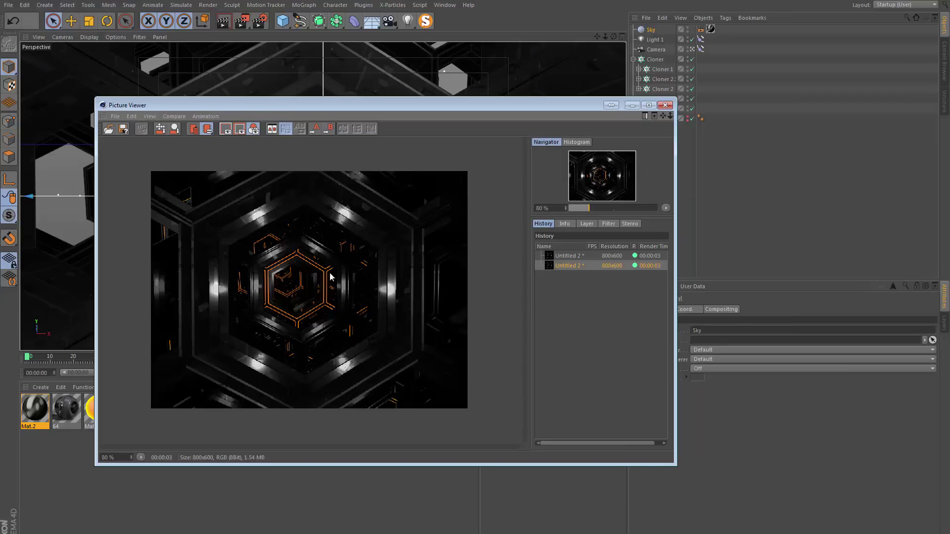
click(563, 256)
click(565, 267)
click(566, 256)
click(565, 267)
click(665, 105)
Examine an enlarged preview of the Filter shader texture in the Sky material Mat.2's Color channel.
click(34, 409)
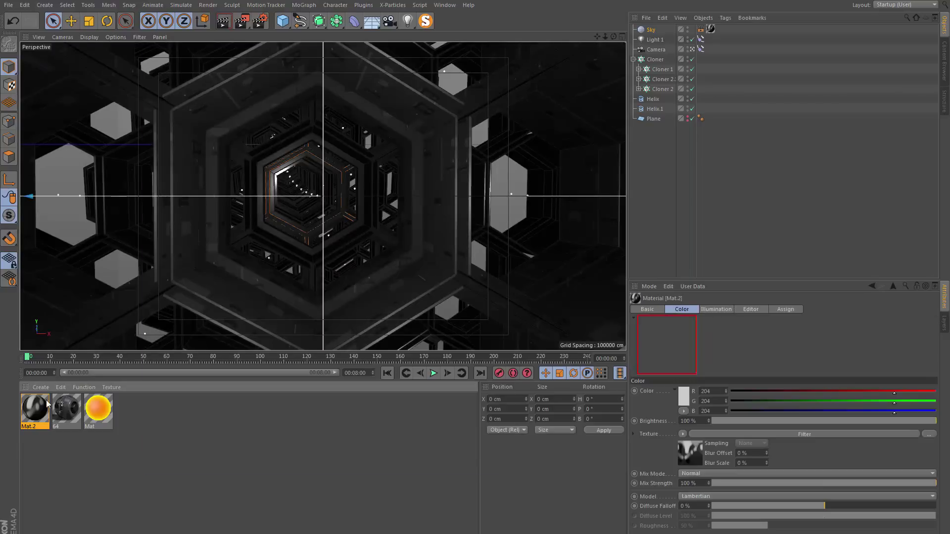
double_click(34, 408)
right_click(253, 124)
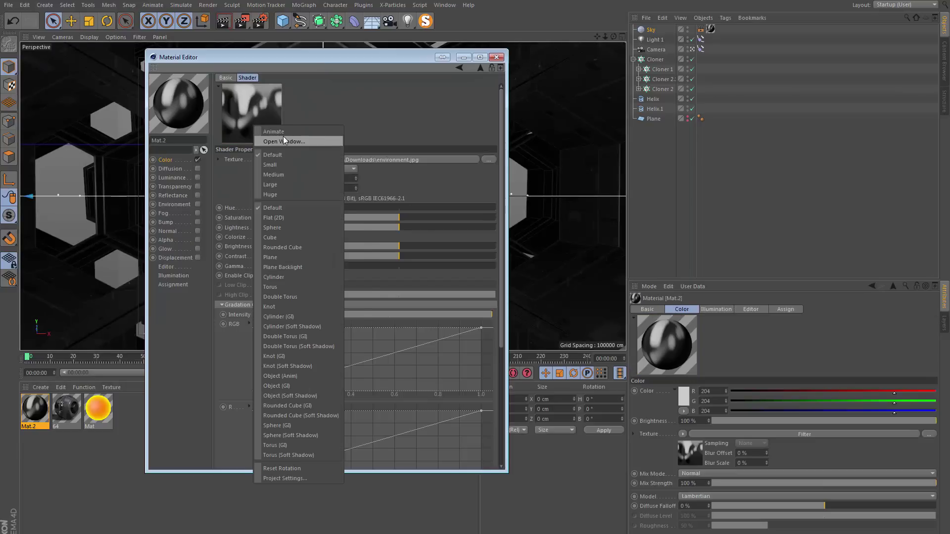
click(282, 135)
drag(312, 170, 671, 376)
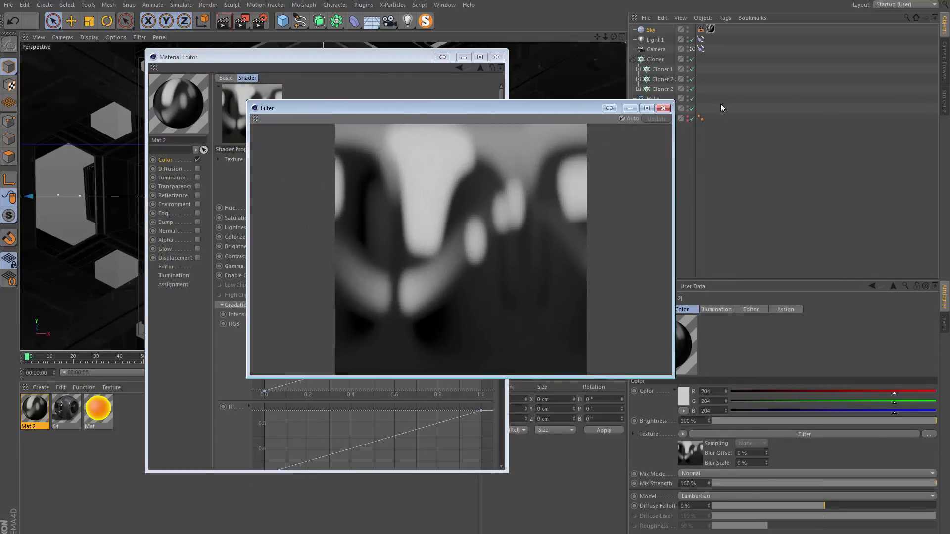
click(662, 108)
click(497, 57)
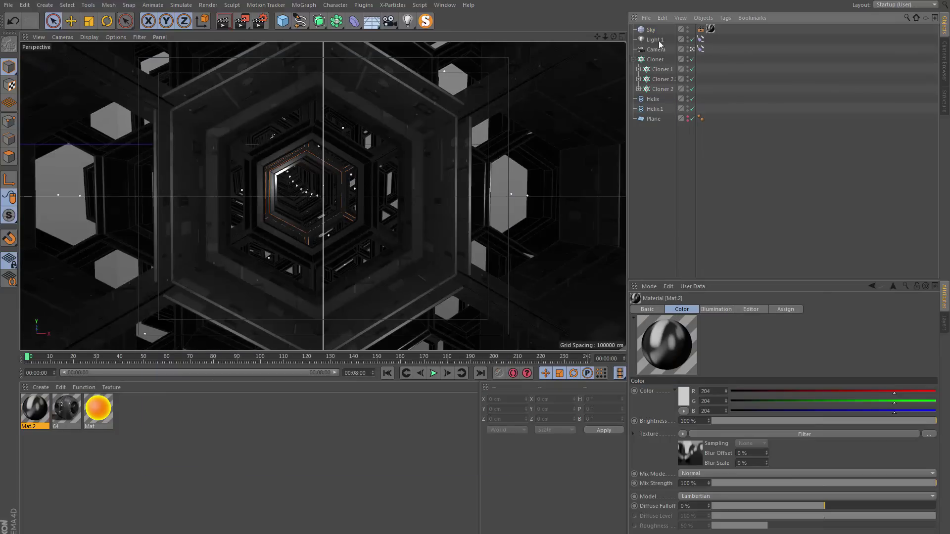
Duplicate the Light 1 object directly below the original in the object hierarchy.
ctrl+drag(658, 39, 661, 49)
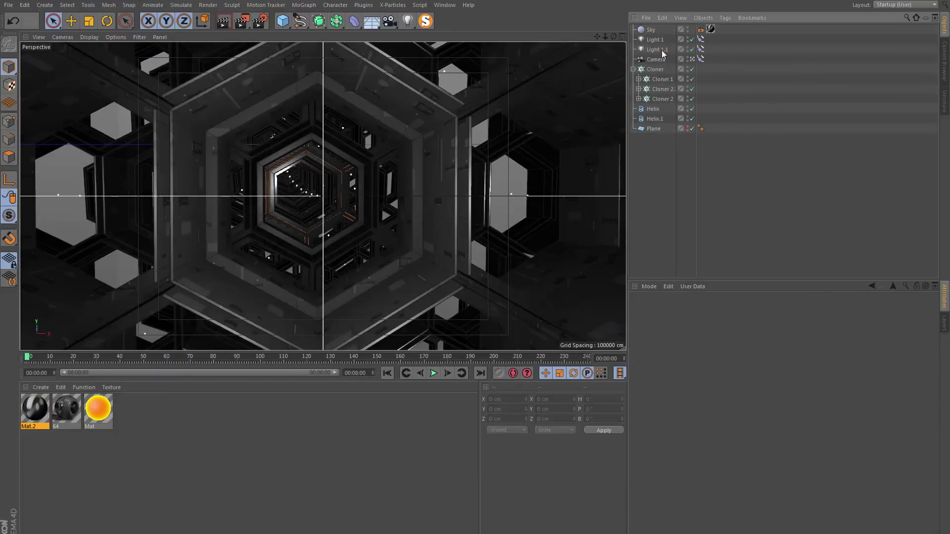
Rename the duplicated light as Light 2 and check the lighting in the reference video of the finished tunnel.
double_click(657, 50)
text(Light 2)
key(Return)
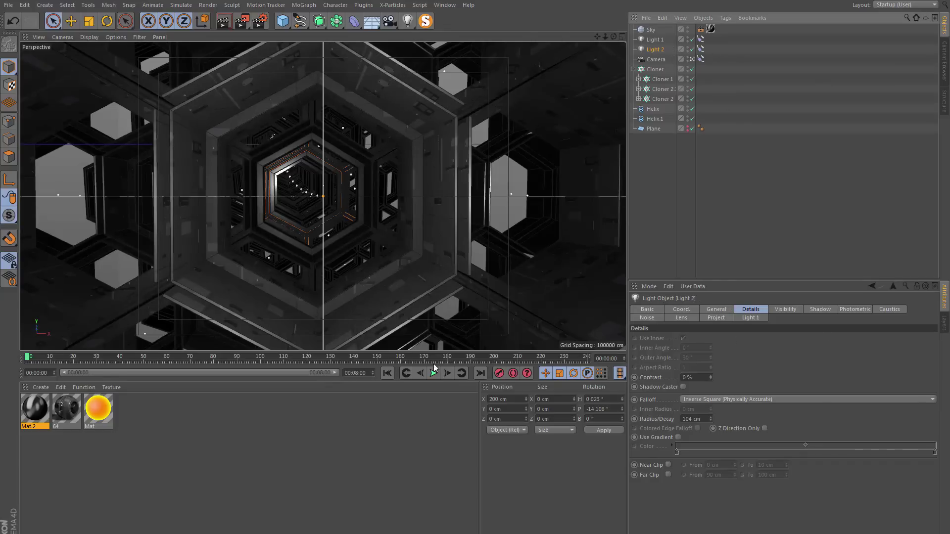
key(alt+Tab)
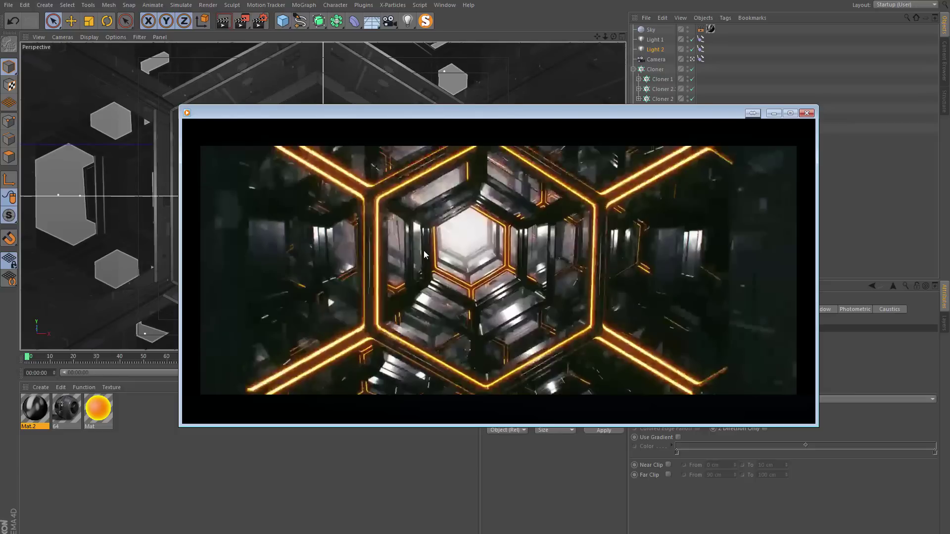
click(500, 413)
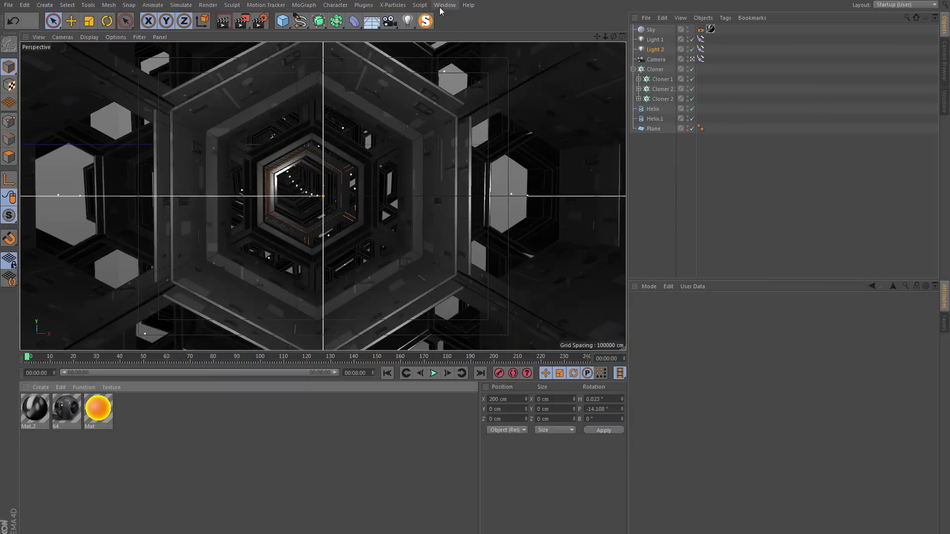
Open the Timeline and rename the Align to Spline tag on Light 2 as Light 2.
click(447, 5)
click(468, 86)
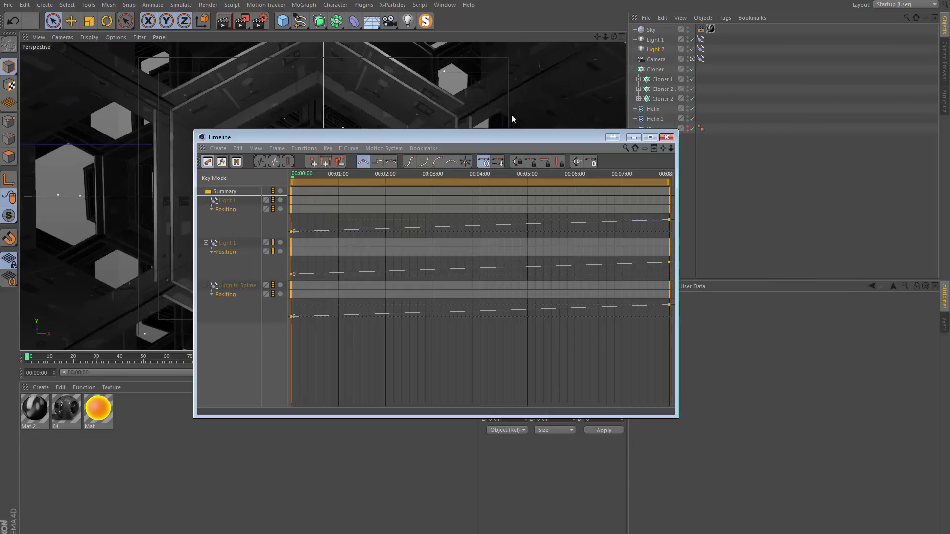
click(700, 49)
drag(593, 139, 497, 142)
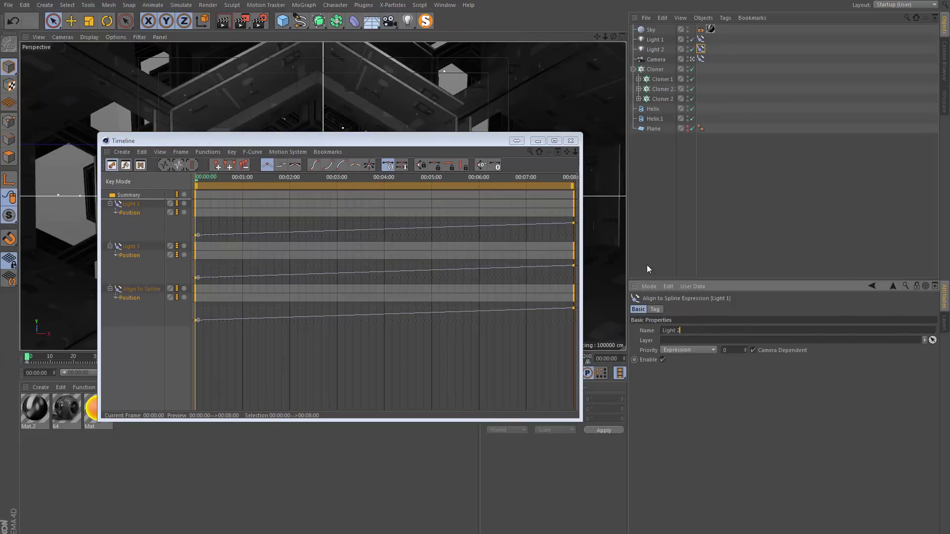
key(BackSpace)
text(2)
key(Return)
Arrange the Timeline so the tunnel view stays visible and enlarge the curve of Light 2's Position track.
click(144, 311)
click(137, 245)
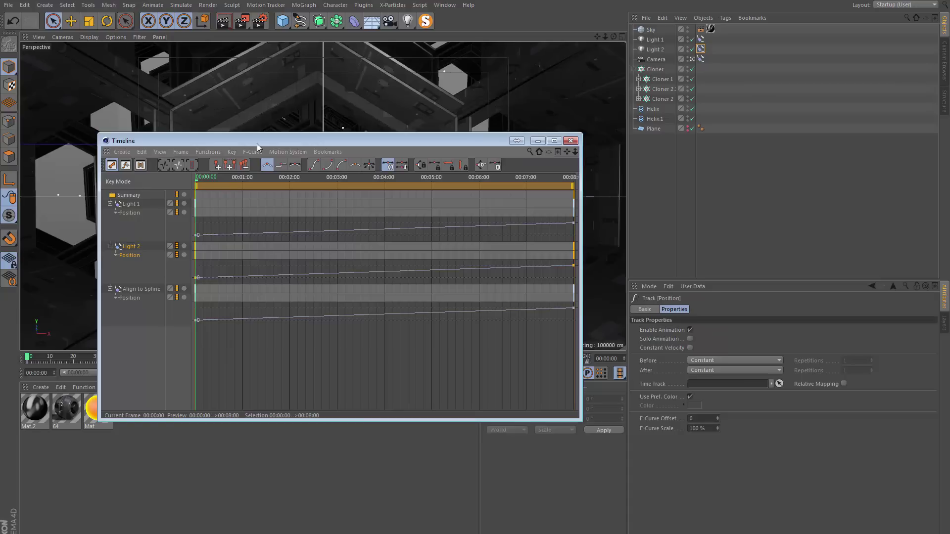
drag(256, 142, 639, 268)
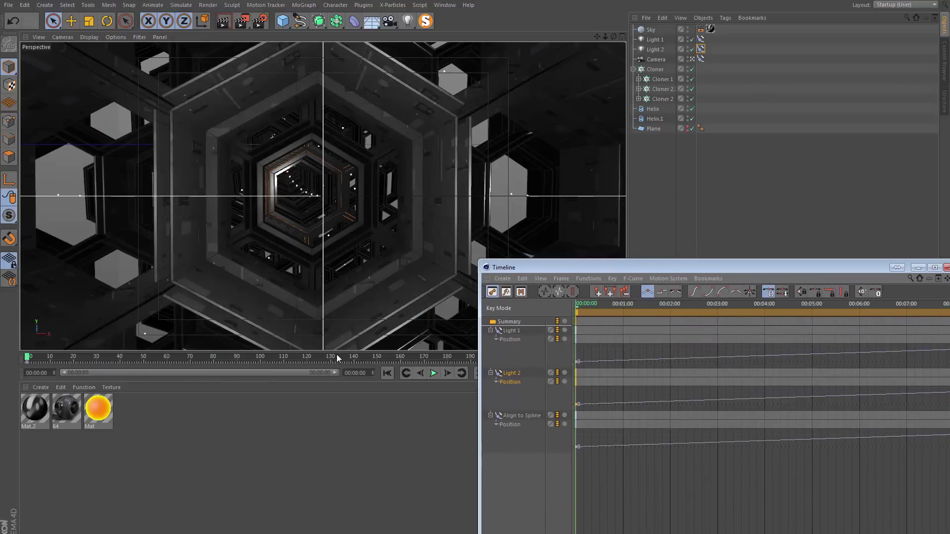
click(327, 357)
drag(154, 358, 26, 358)
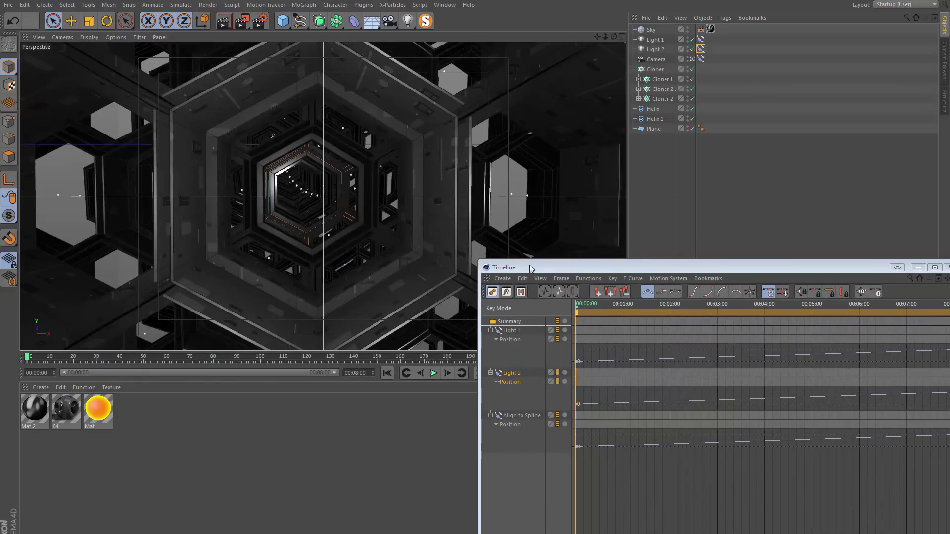
drag(529, 266, 434, 265)
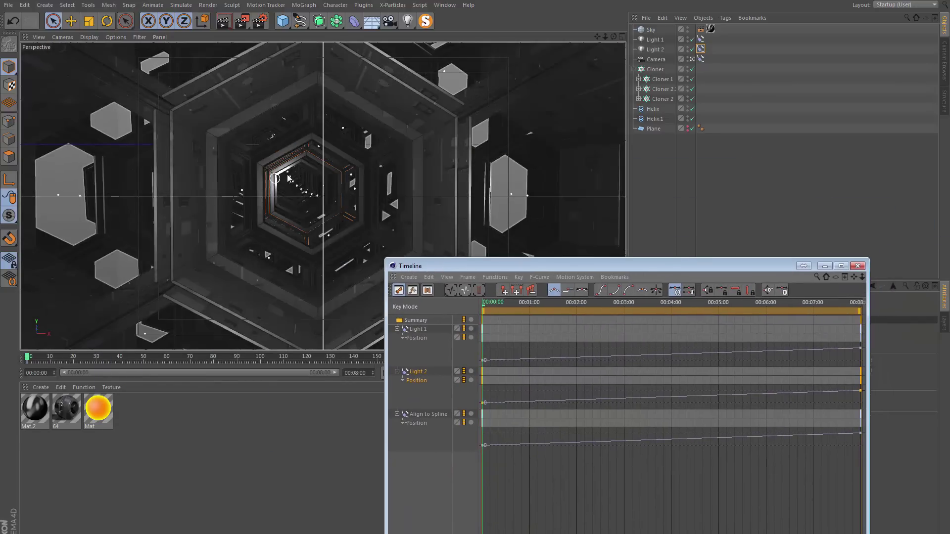
mouse_move(296, 172)
mouse_down()
mouse_move(303, 178)
mouse_move(289, 178)
mouse_move(300, 178)
mouse_up()
drag(506, 410, 510, 447)
click(433, 416)
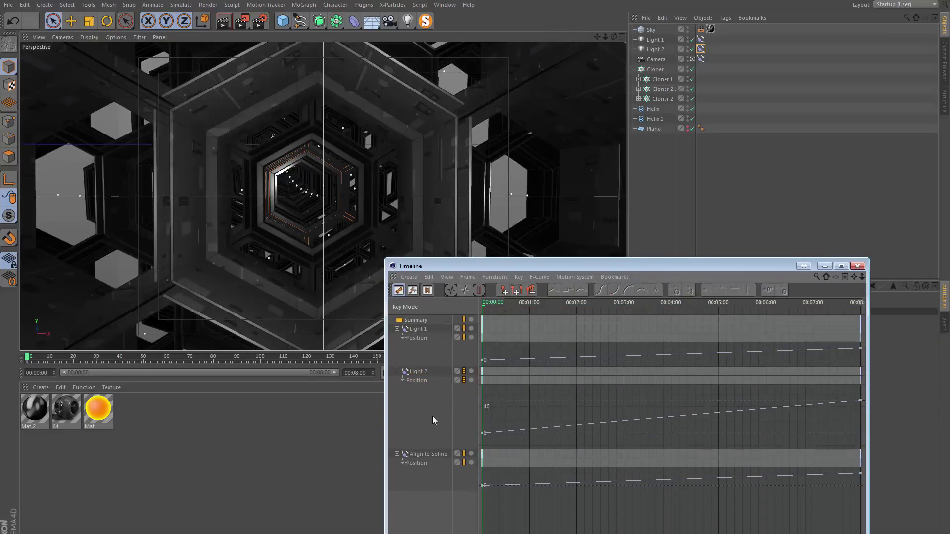
Set the key at 00:00:00 on Light 2's Position track to 12.5 %.
drag(513, 266, 261, 213)
click(719, 334)
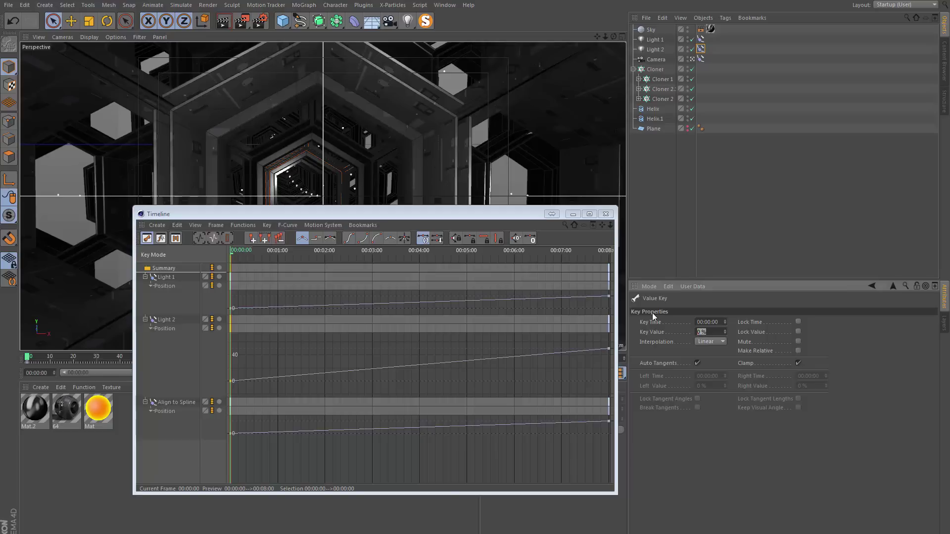
text(12.5)
key(Return)
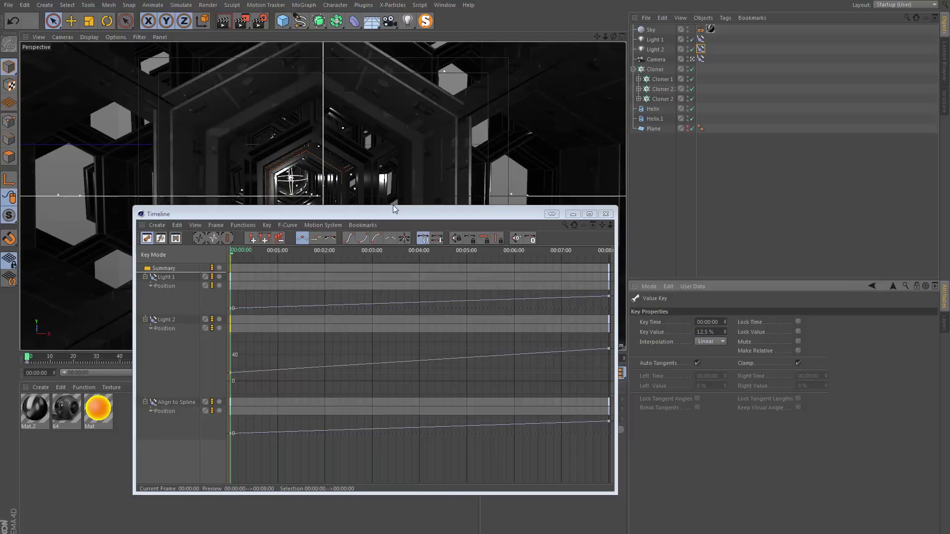
Set the key at 00:08:00 on Light 2's Position track to 62.5 %.
click(594, 354)
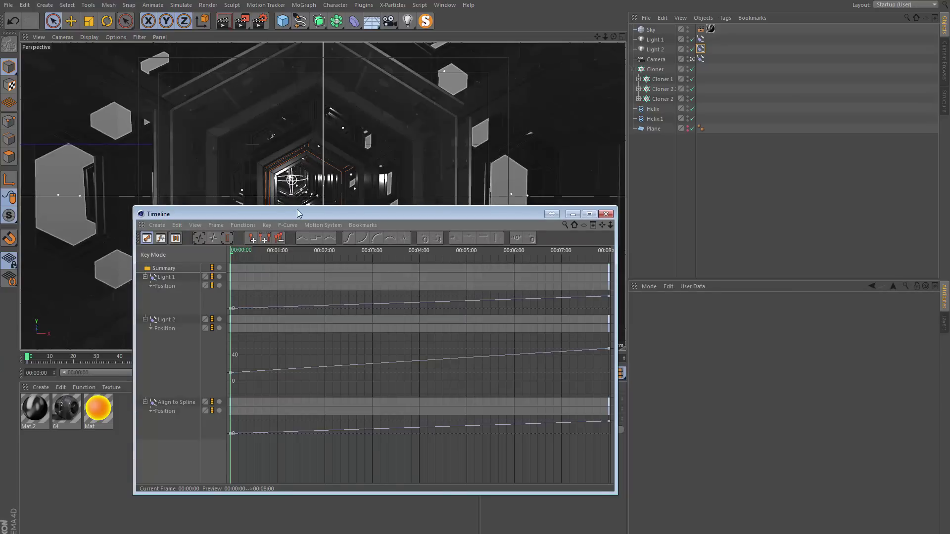
click(608, 328)
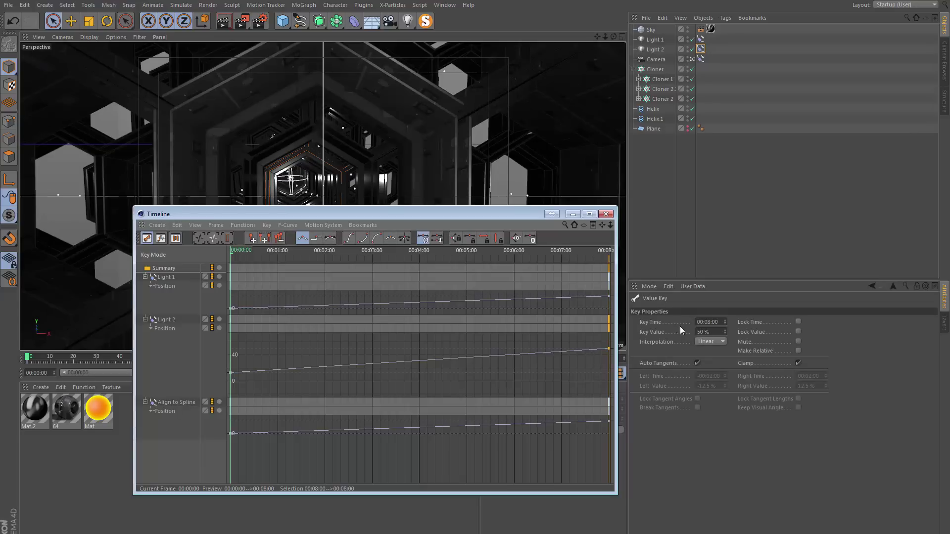
drag(514, 217, 492, 215)
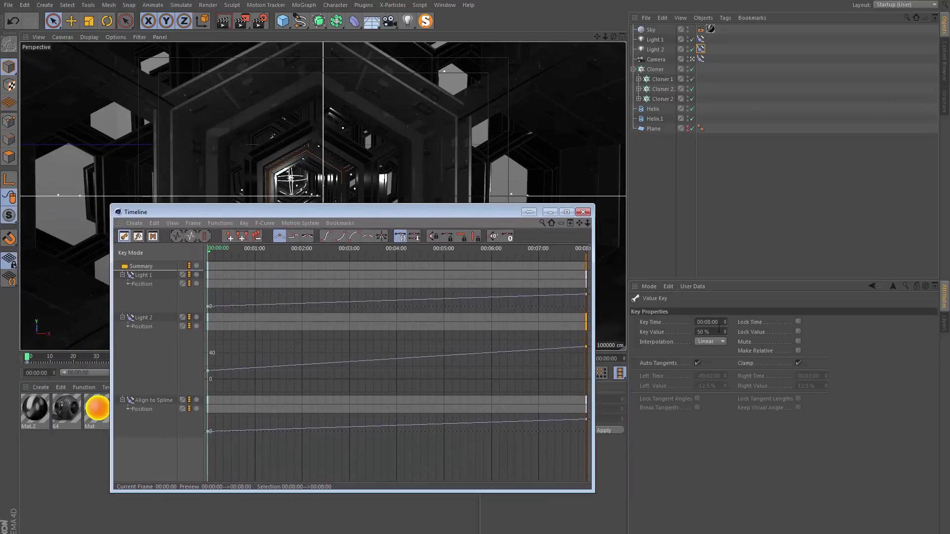
text(62)
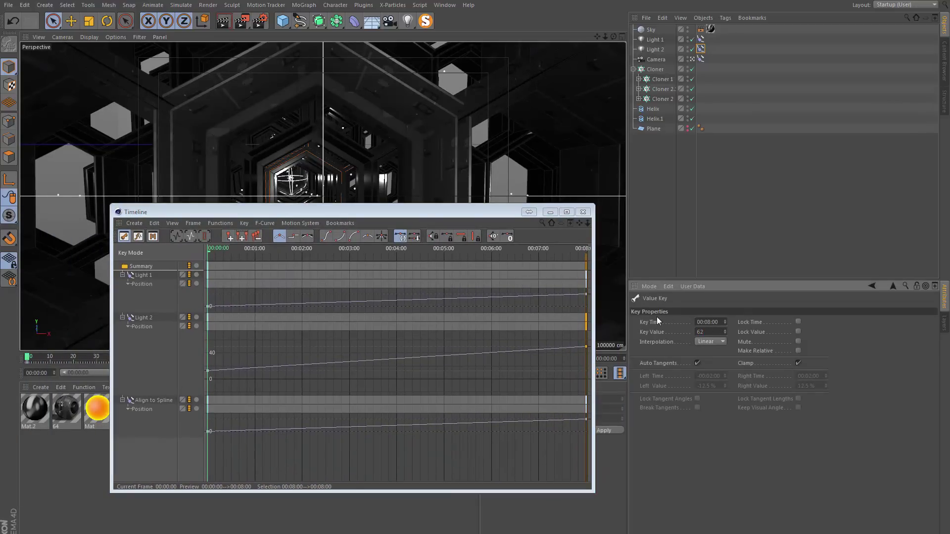
text(.5)
key(Return)
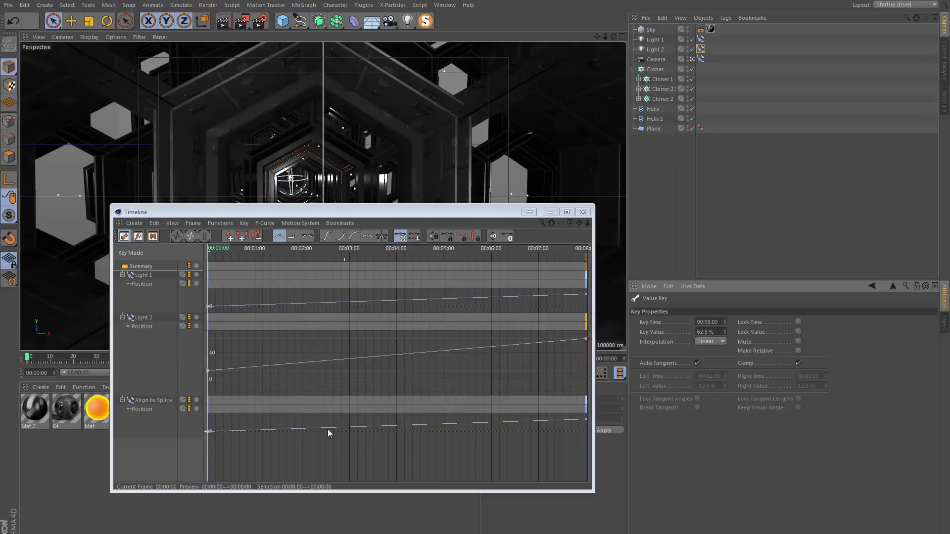
Close the Timeline and play the animation briefly to check how Light 2 travels through the tunnel.
click(583, 213)
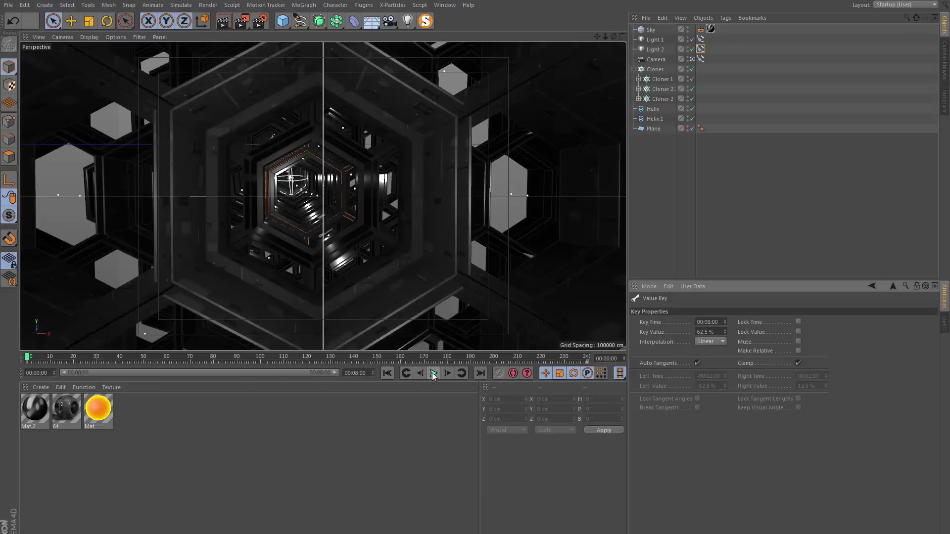
click(433, 373)
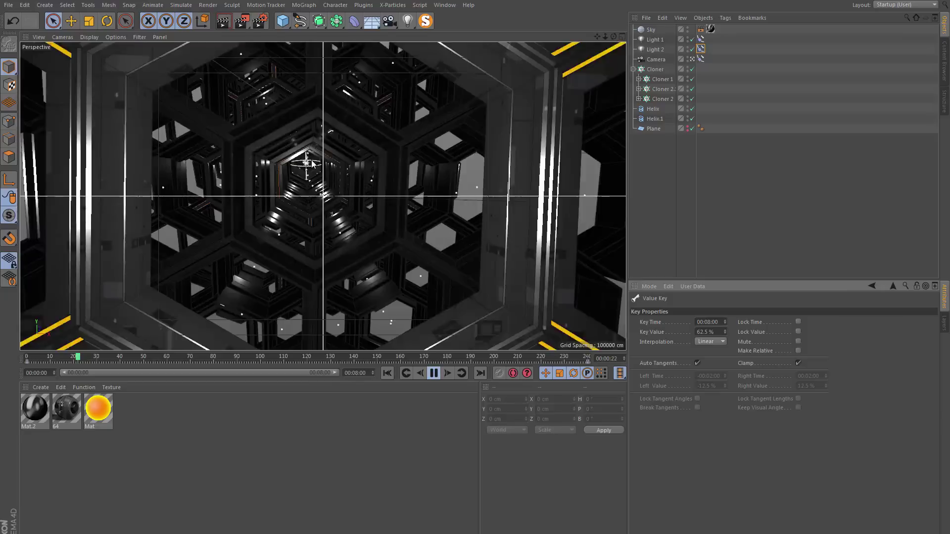
click(434, 373)
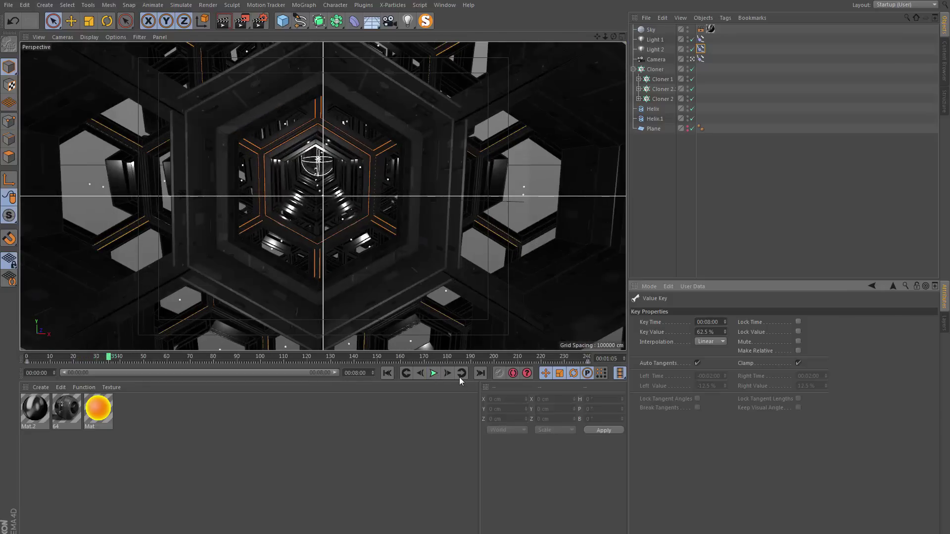
Set Light 2's Visible Light option to Visible and render the perspective view.
click(661, 50)
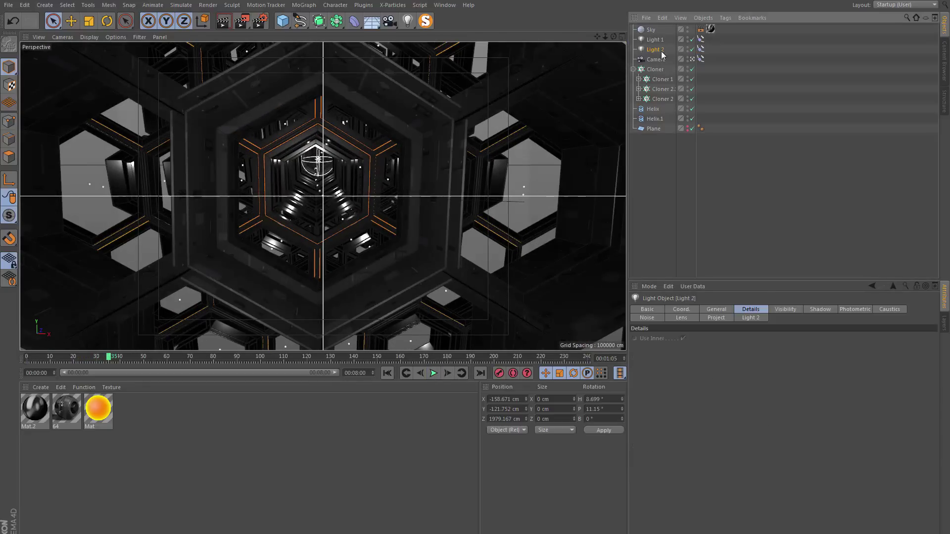
click(718, 310)
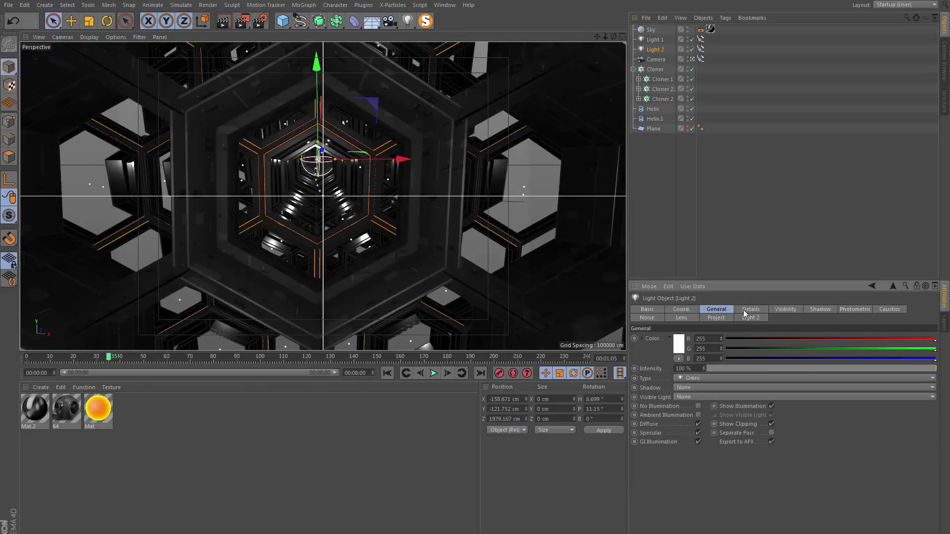
click(690, 397)
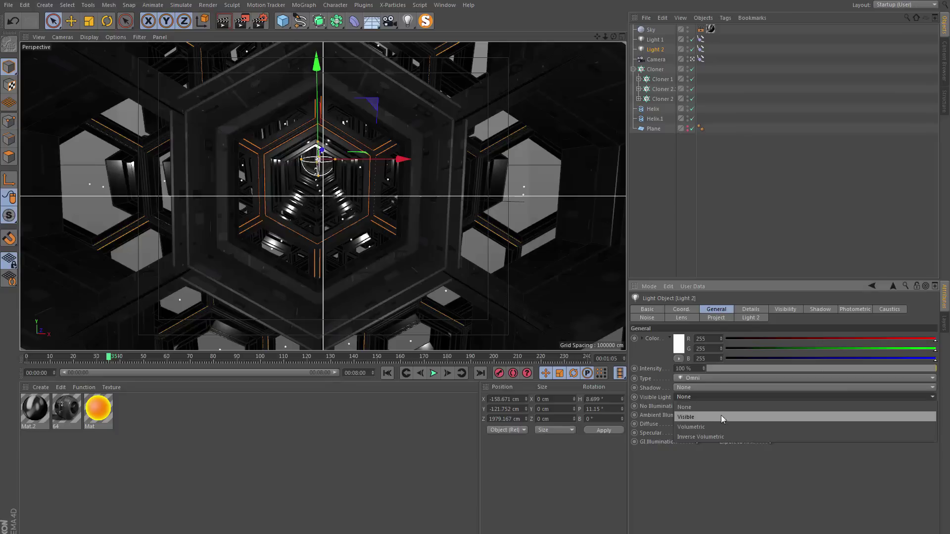
click(711, 416)
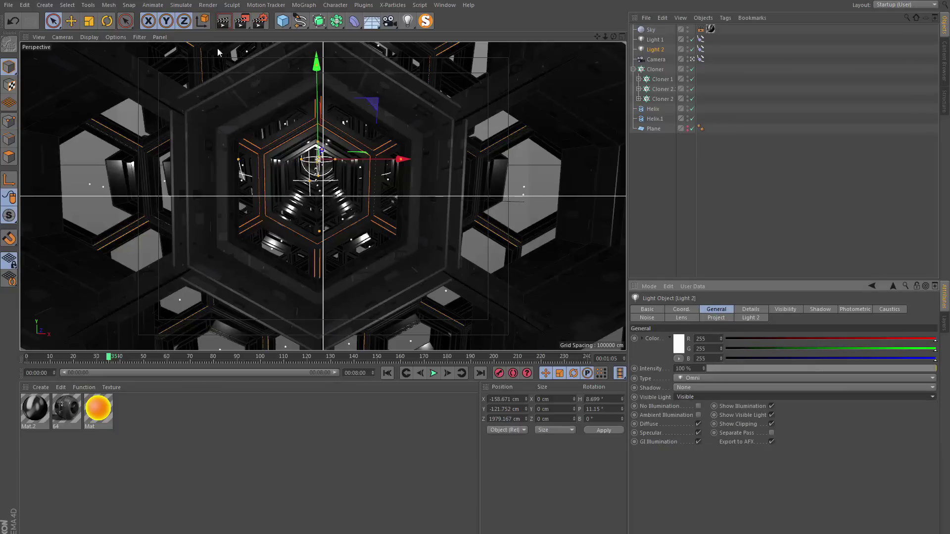
click(224, 22)
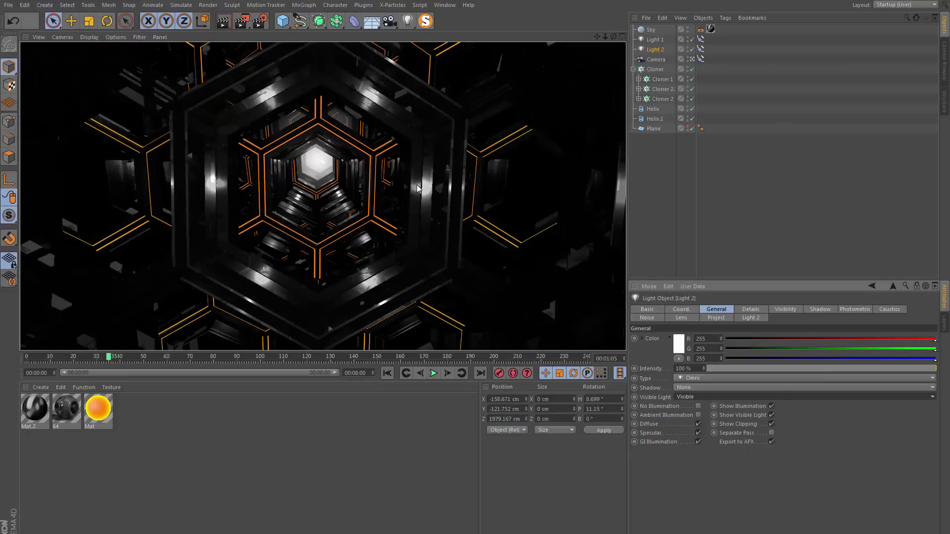
Set the Outer Distance of Light 2's visible light to 1000 cm.
click(758, 310)
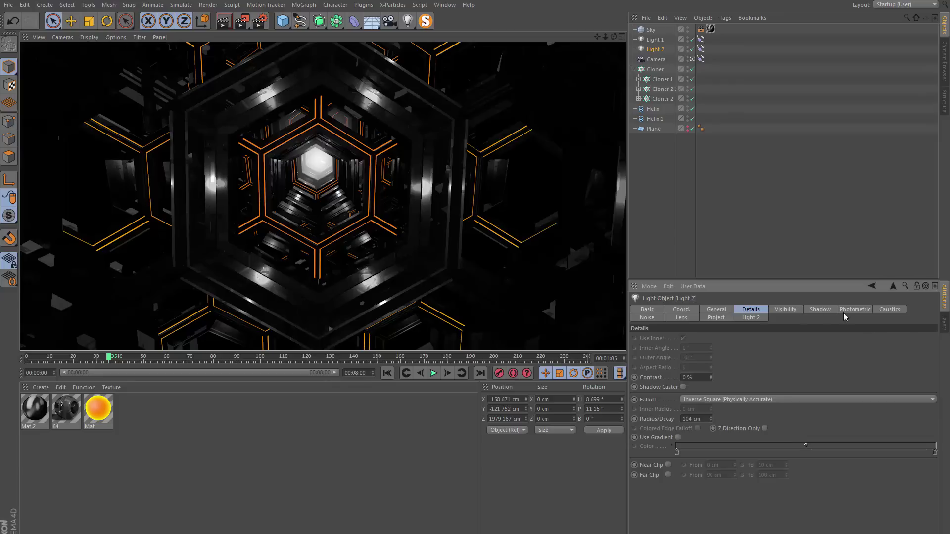
click(780, 311)
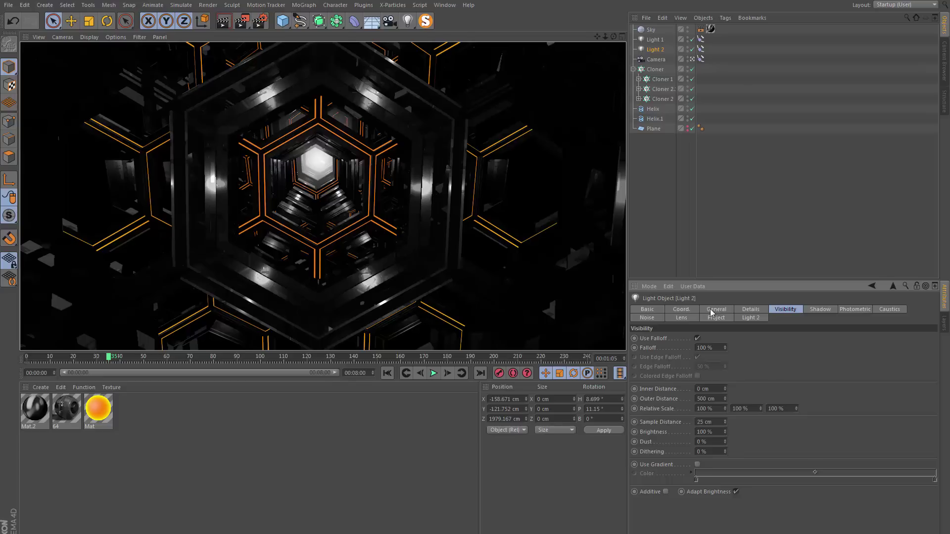
double_click(721, 397)
text(1000)
key(Return)
Check the Light object's visibility settings in the Untitled 4 scene and return to the Untitled 2 scene.
click(444, 5)
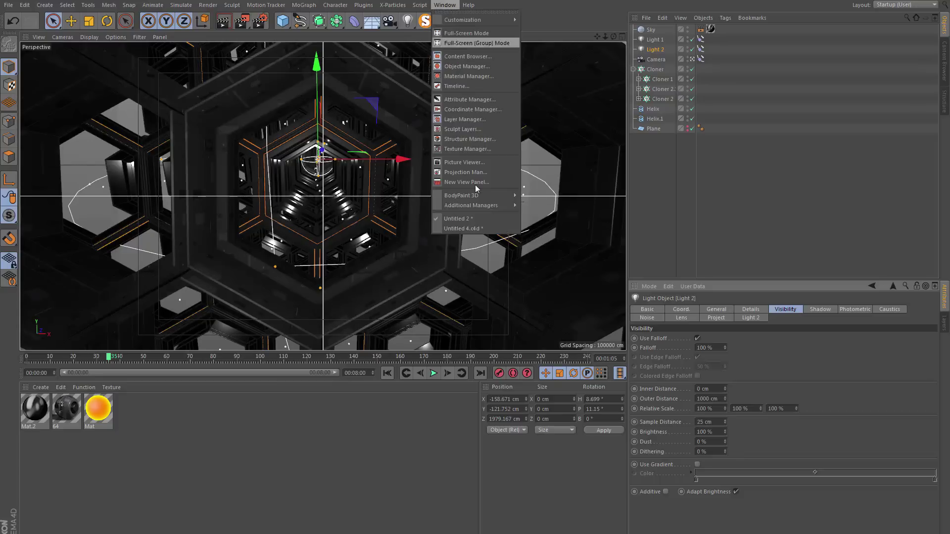
click(463, 228)
click(654, 40)
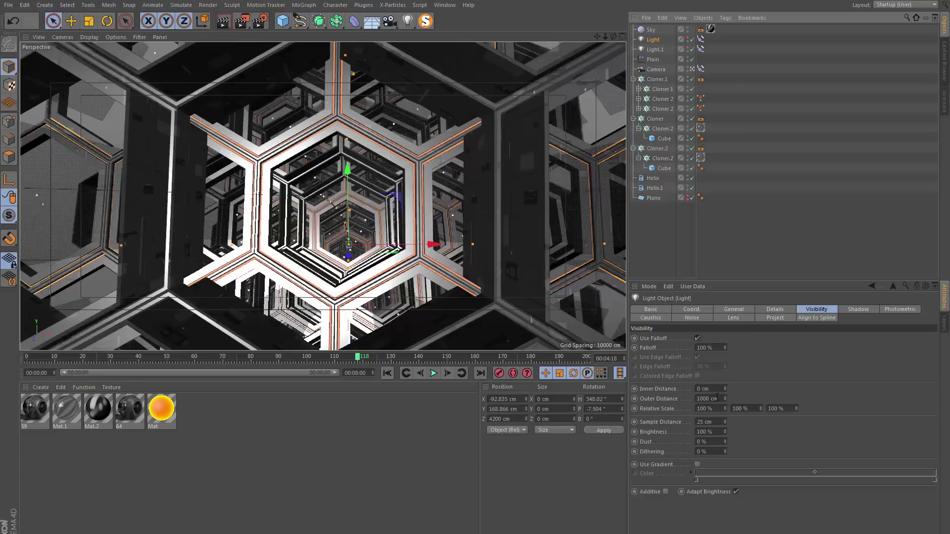
click(444, 5)
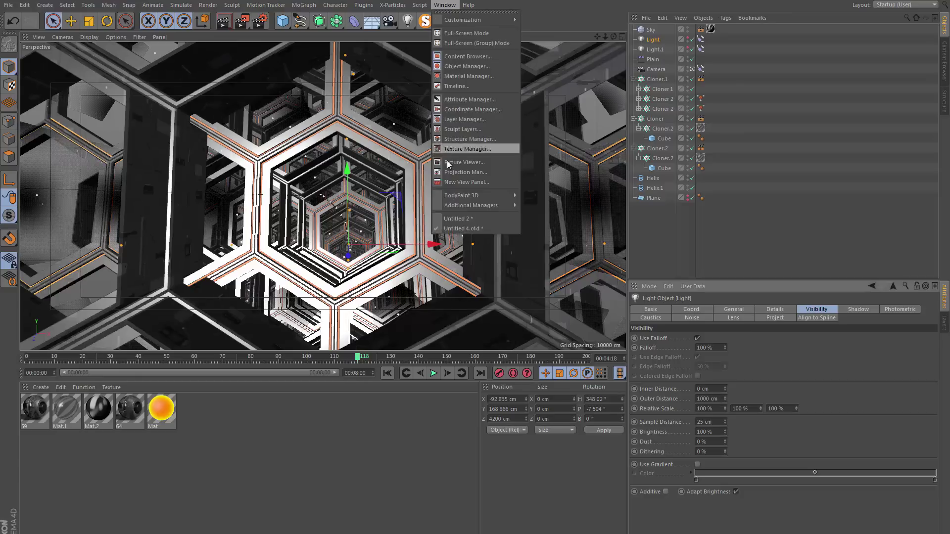
click(460, 218)
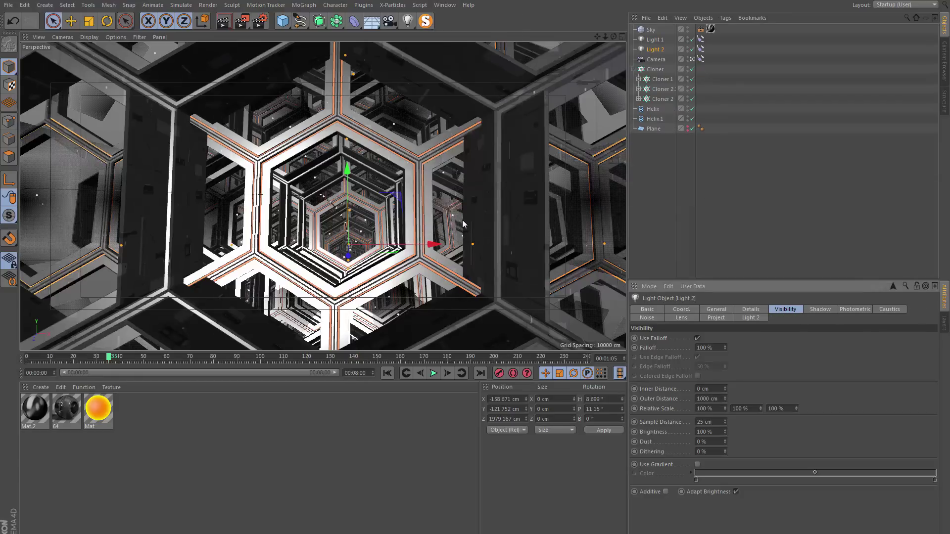
Render the perspective view with the wider visible light and compare the look with the reference video.
click(224, 23)
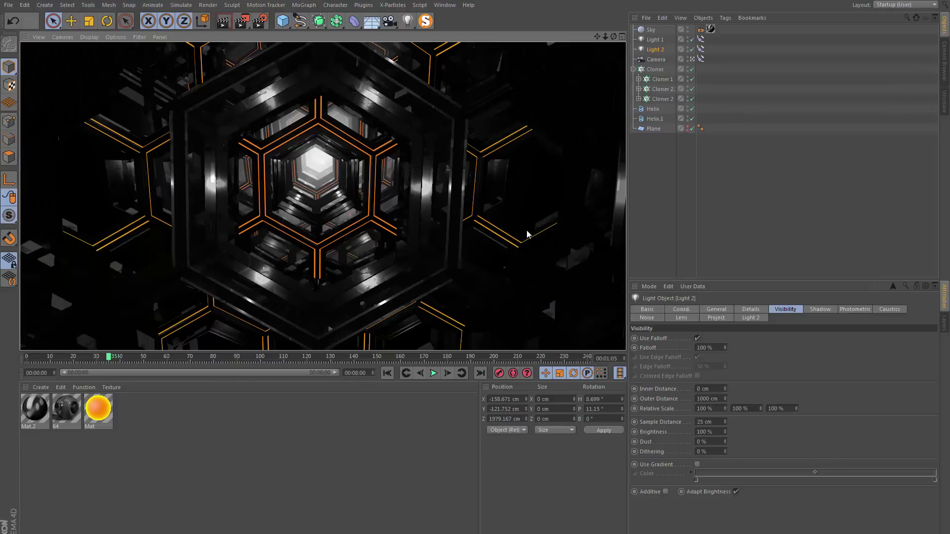
click(493, 210)
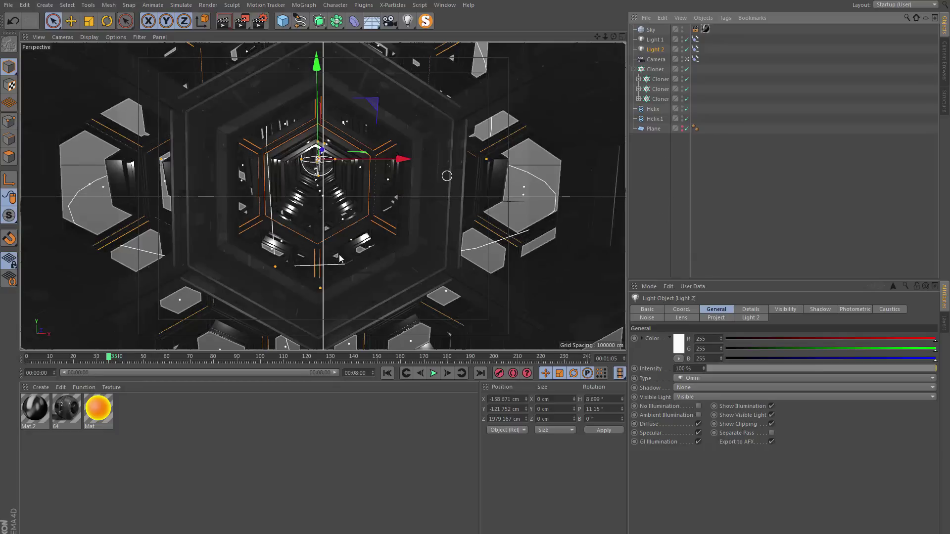
key(alt+Tab)
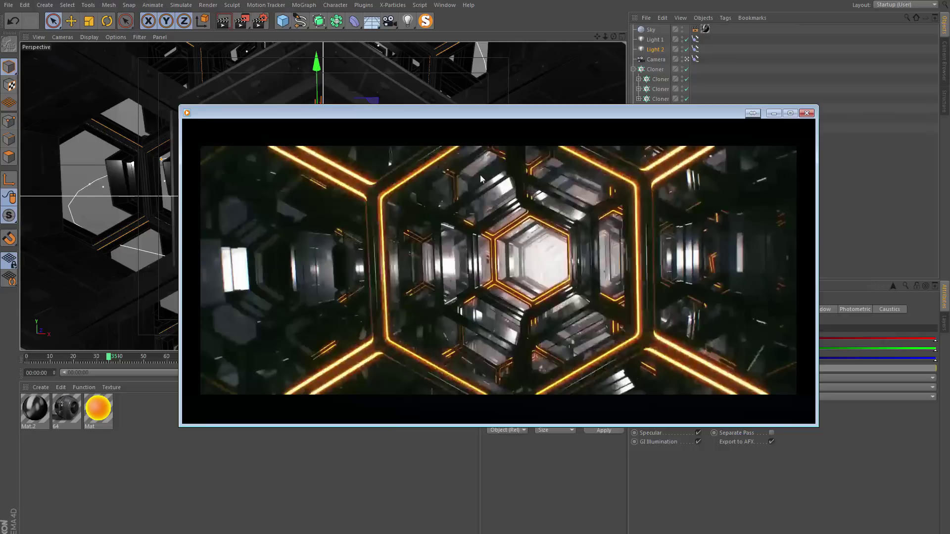
drag(417, 119, 380, 117)
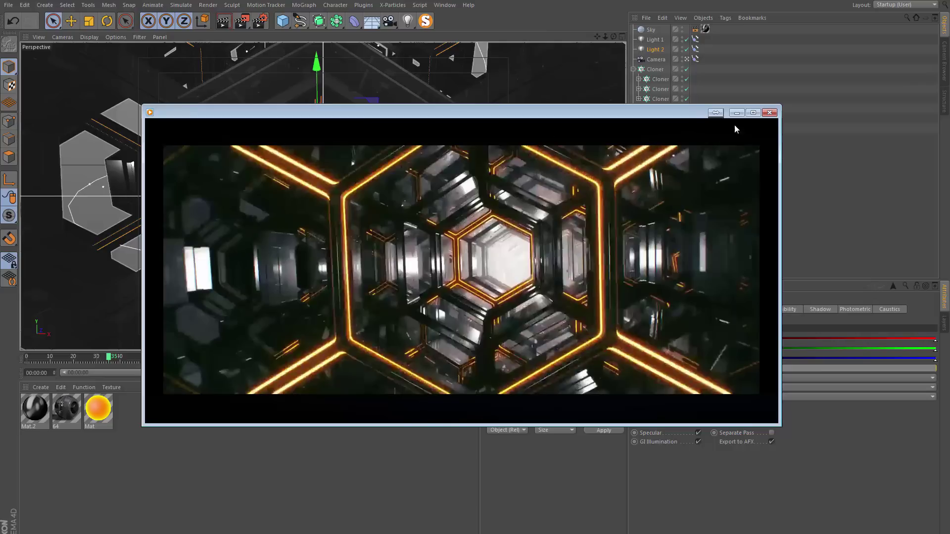
Close the reference video, leave the camera view and disable the three cloners nested under Cloner.
click(768, 113)
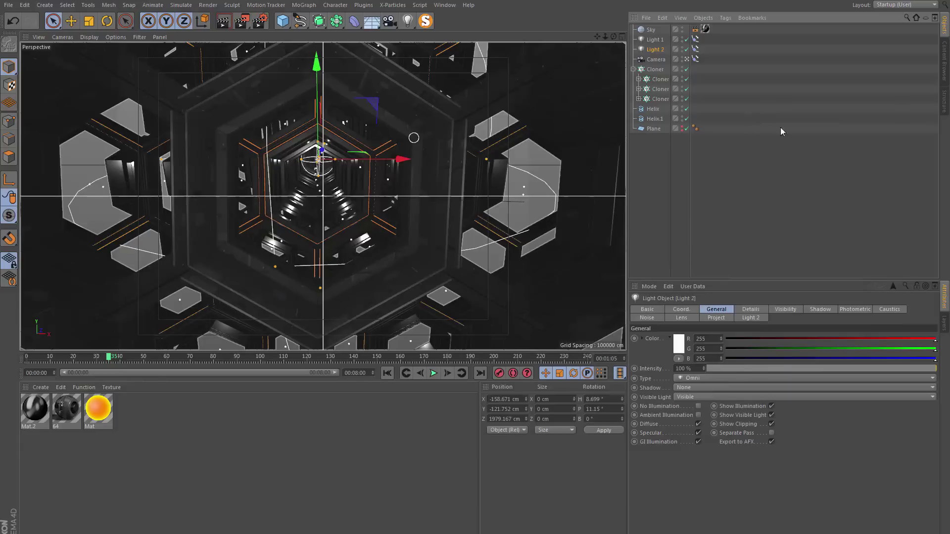
click(780, 127)
click(687, 59)
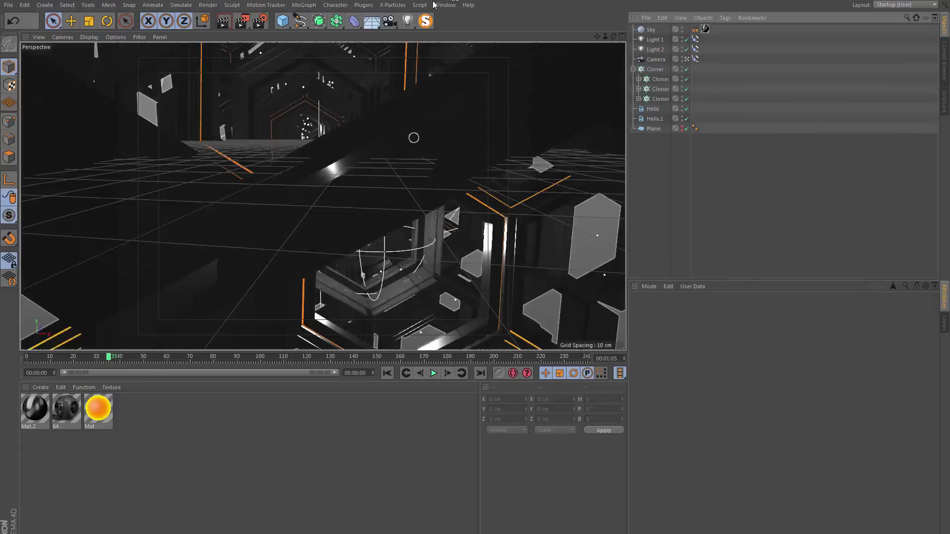
drag(683, 81, 686, 99)
Switch to the Untitled 4.c4d scene, leave its camera view and show the whole hexagonal structure.
click(444, 5)
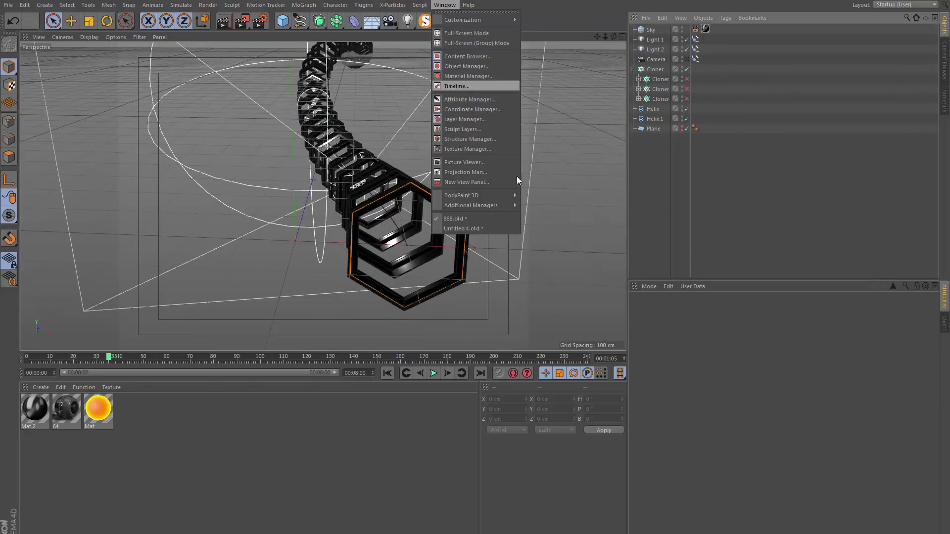
click(462, 228)
click(720, 63)
click(687, 69)
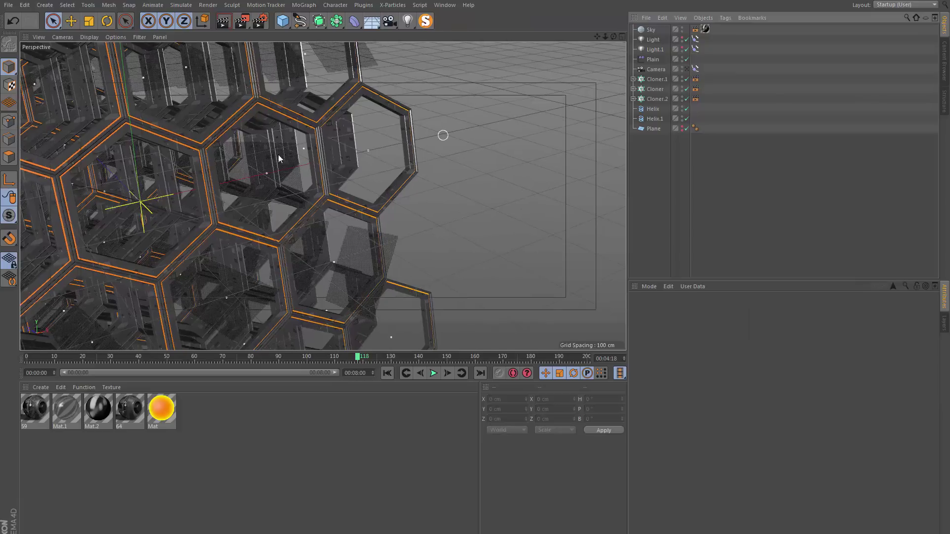
alt+drag(279, 158, 431, 154)
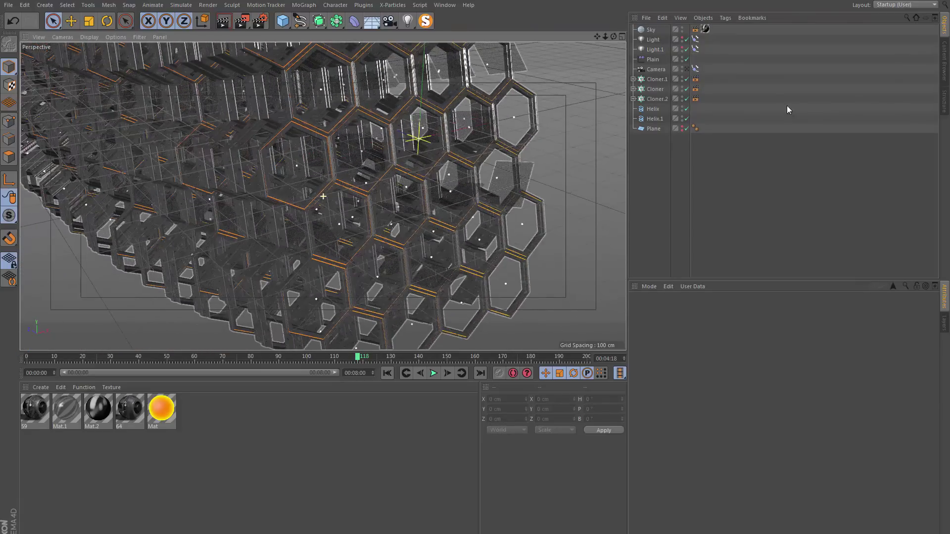
Inspect the contents and texture tag inside Cloner and Cloner.2, and copy both parent cloners.
click(638, 91)
click(633, 99)
click(633, 89)
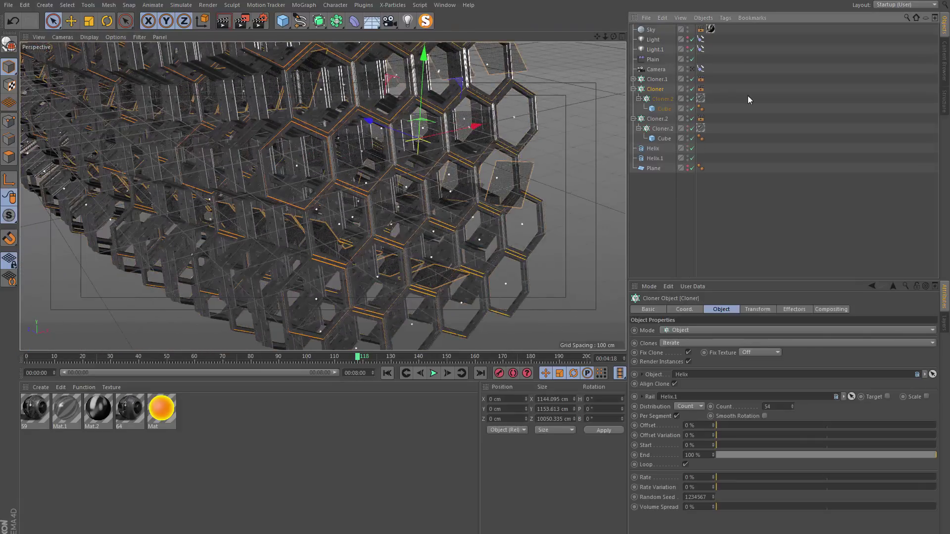
click(700, 98)
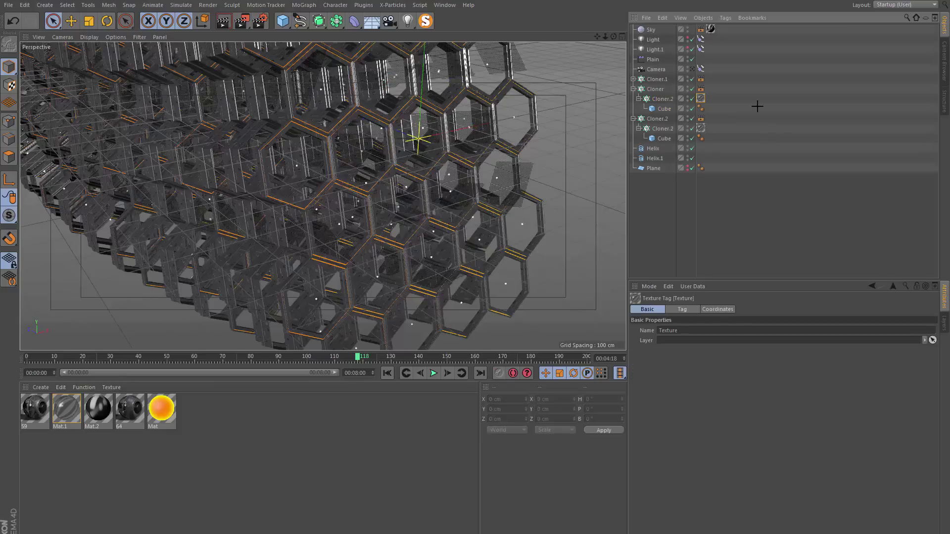
click(653, 89)
click(633, 89)
click(633, 99)
ctrl+click(653, 99)
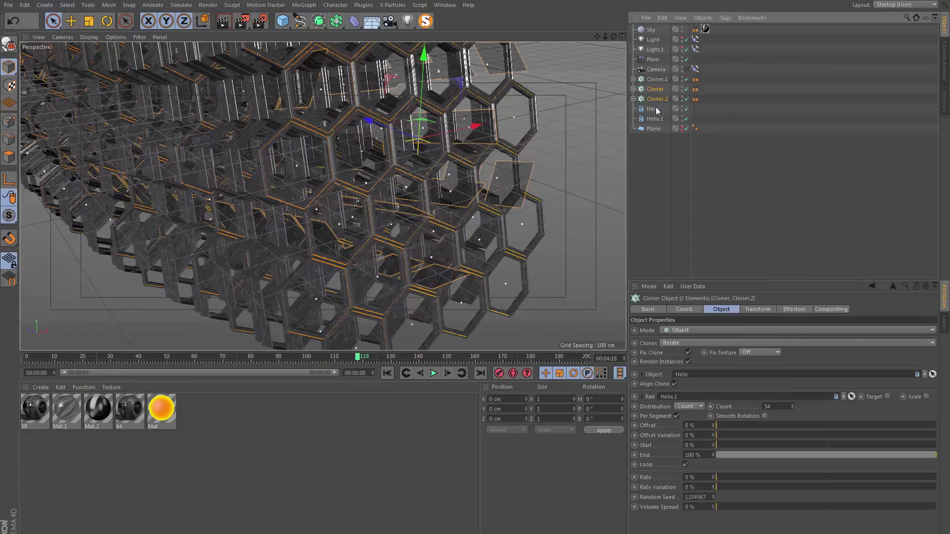
Return to the tunnel scene and paste the two copied cloners into it.
click(444, 5)
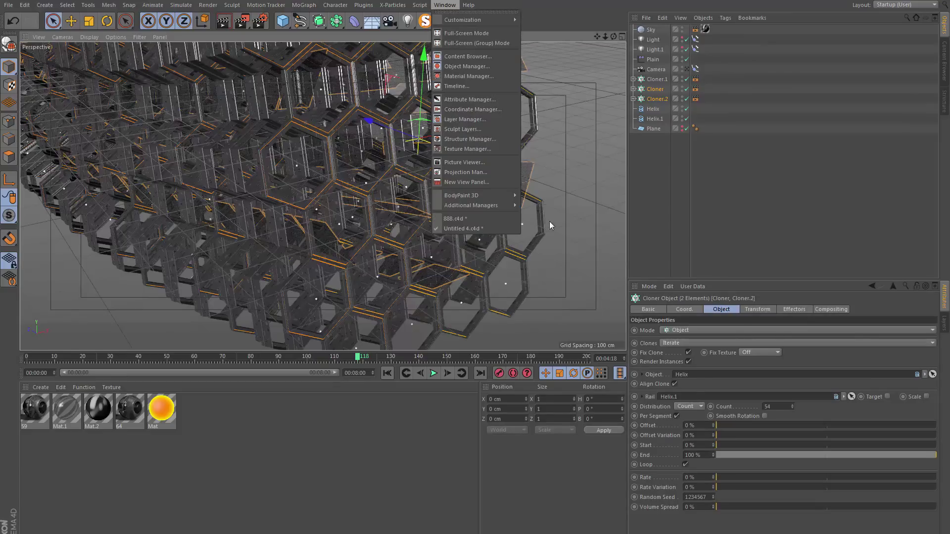
click(469, 218)
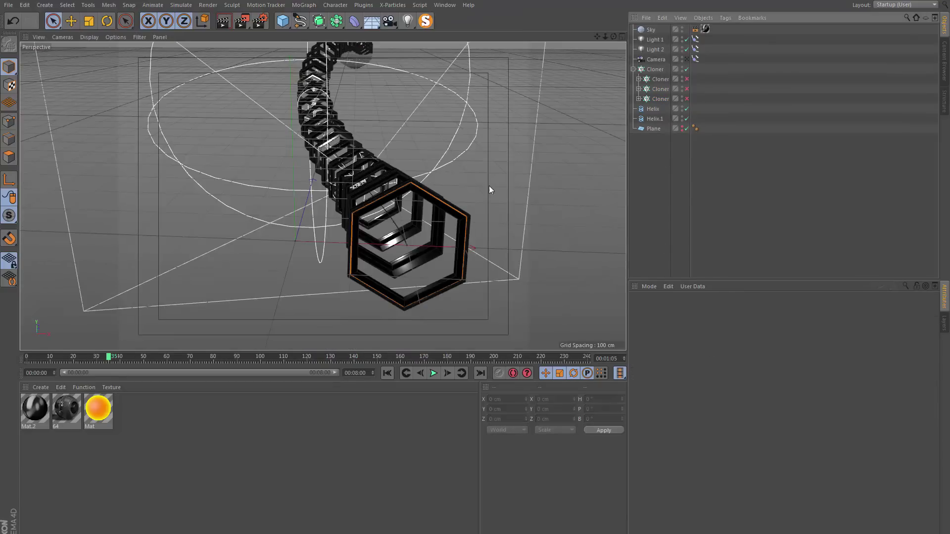
alt+drag(490, 190, 678, 170)
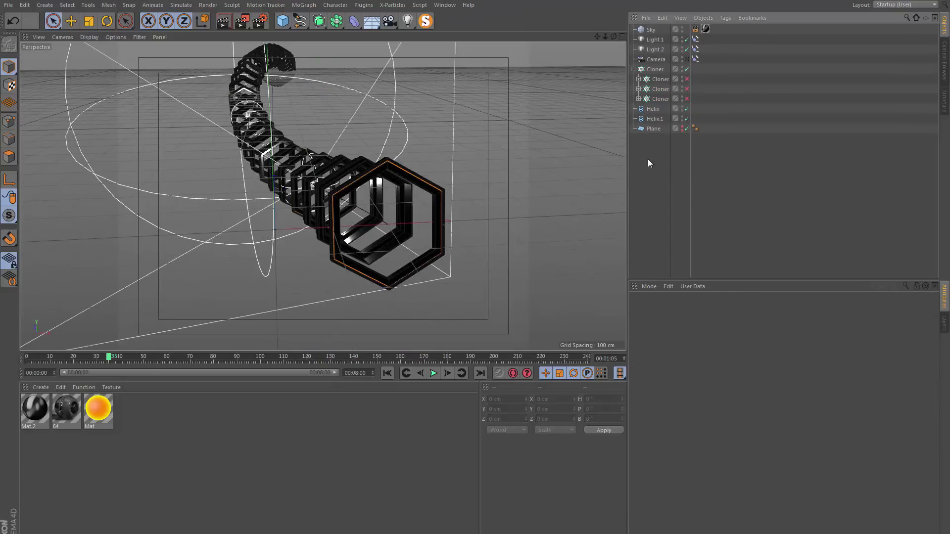
key(ctrl+v)
click(642, 207)
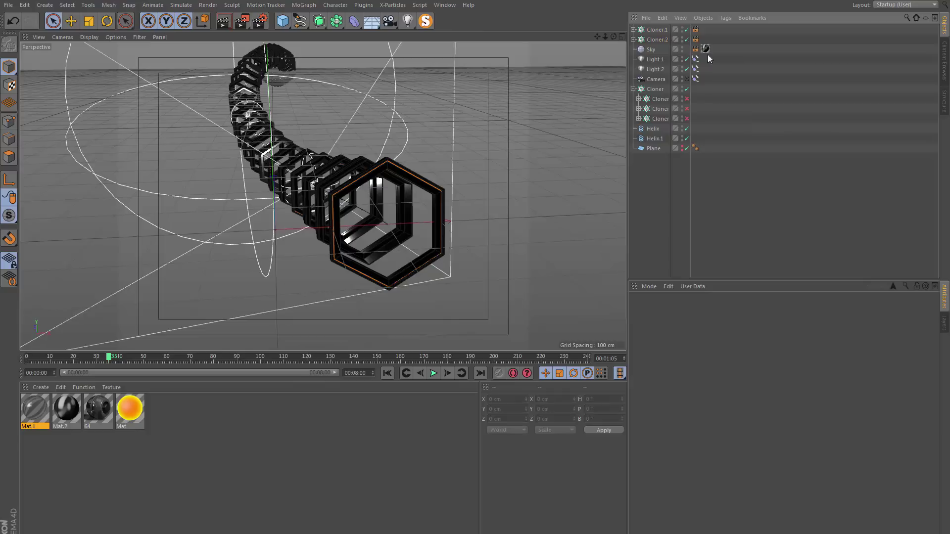
Assign Helix as the Object and Helix.1 as the Rail of the pasted Cloner.1.
click(656, 29)
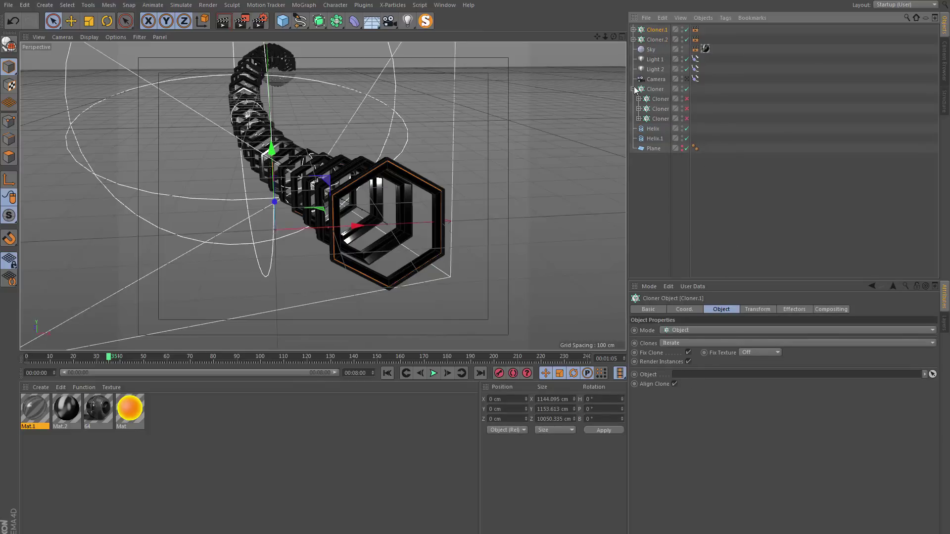
drag(692, 387, 690, 375)
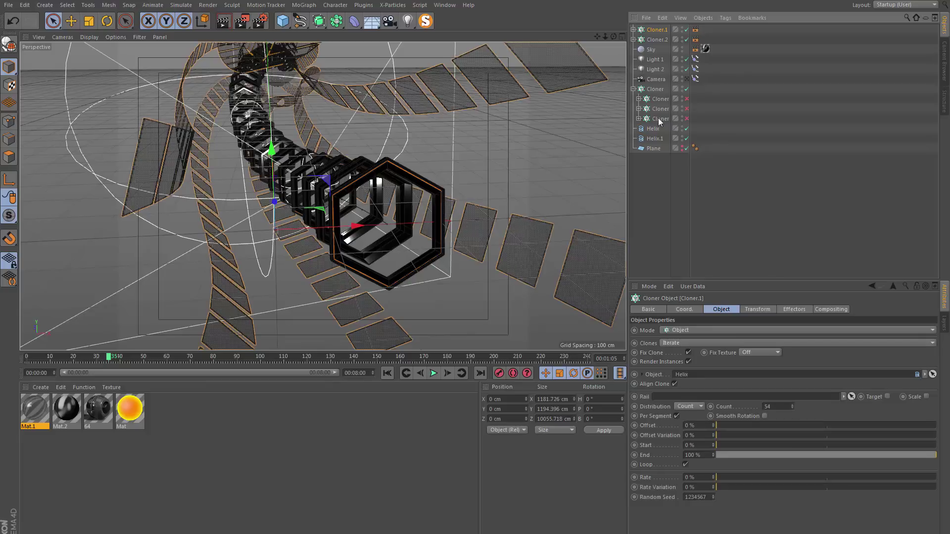
drag(663, 234, 692, 400)
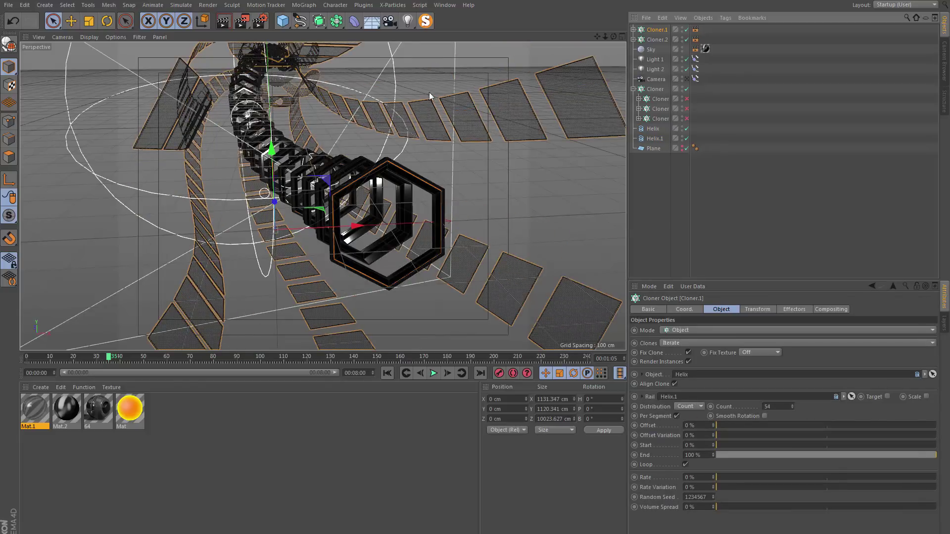
Assign Helix as the Object and Helix.1 as the Rail of the pasted Cloner.2.
click(651, 38)
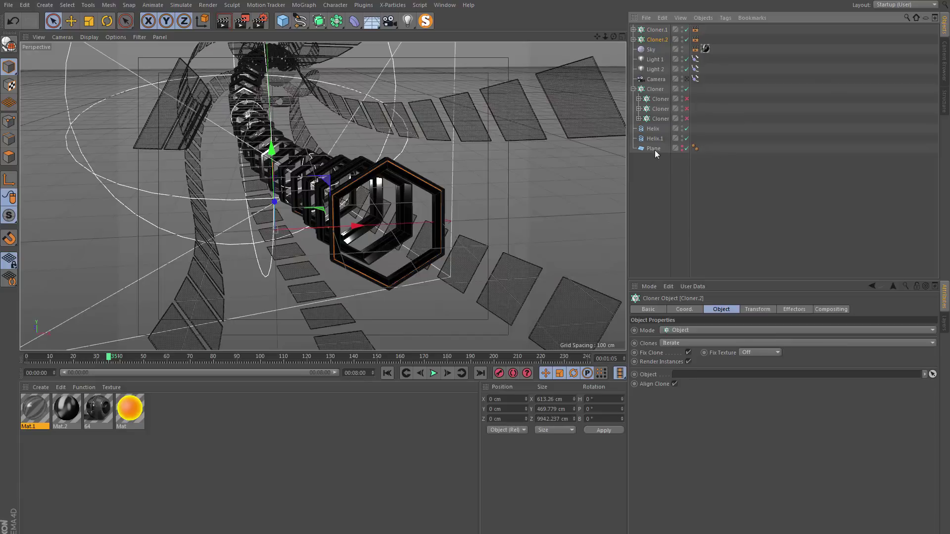
drag(656, 130, 705, 375)
drag(653, 138, 712, 398)
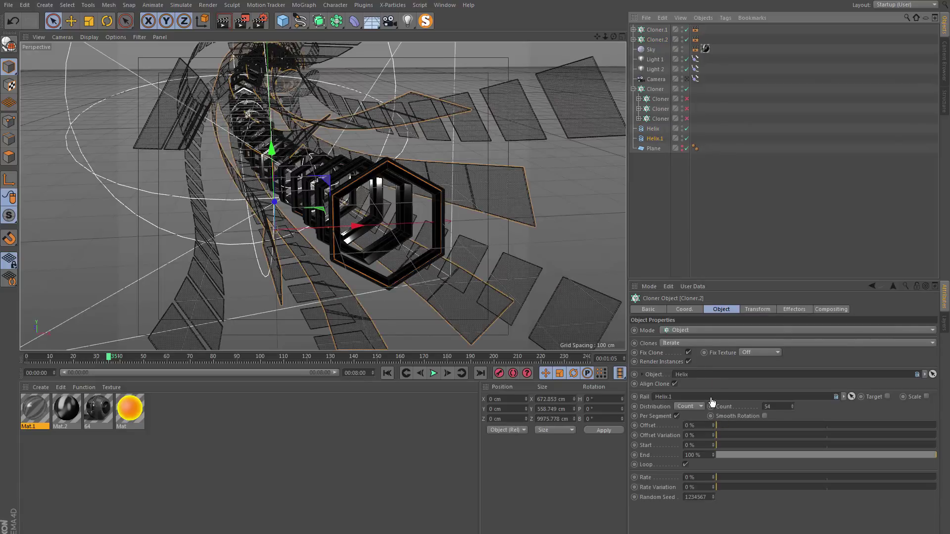
click(640, 184)
mouse_move(395, 202)
alt+mouse_down()
mouse_move(331, 204)
mouse_move(385, 215)
alt+mouse_up()
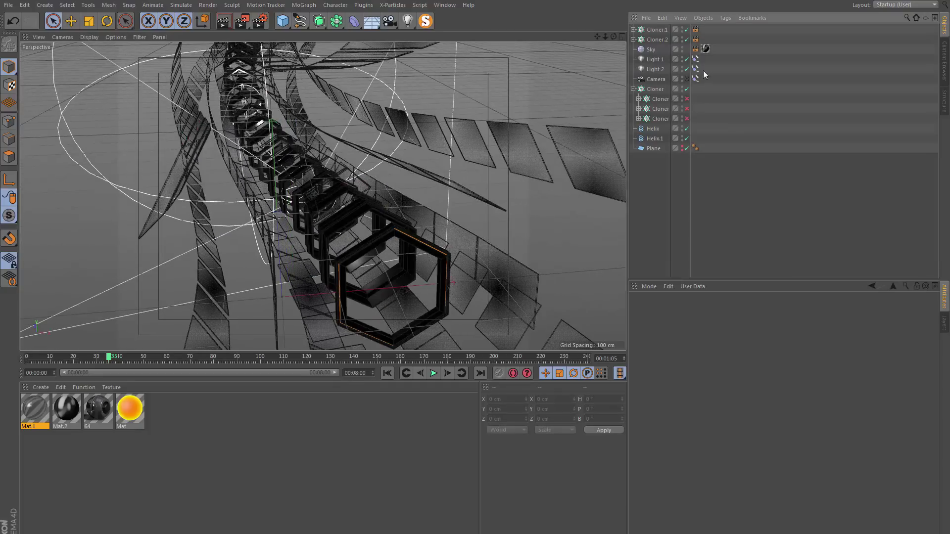
Hide Cloner.1 so that only the panels of Cloner.2 surround the hexagonal tunnel.
click(655, 30)
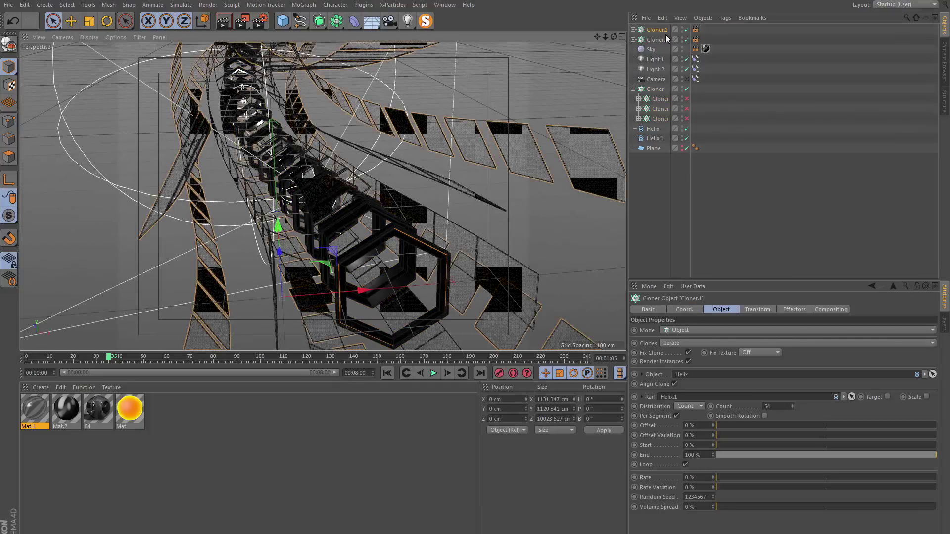
click(681, 30)
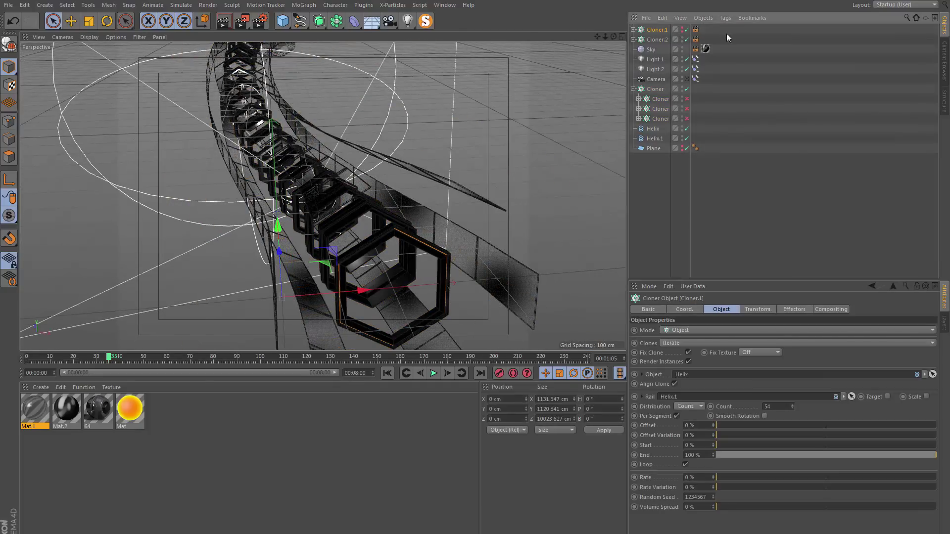
key(super)
Expand Cloner.2 and copy its nested radial cloner with the cube into a new empty scene.
click(657, 40)
click(633, 40)
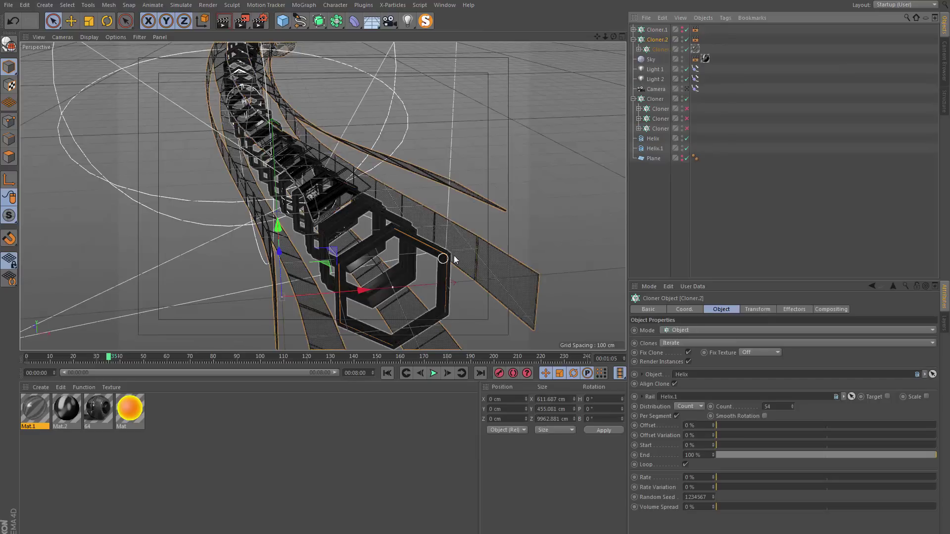
click(639, 50)
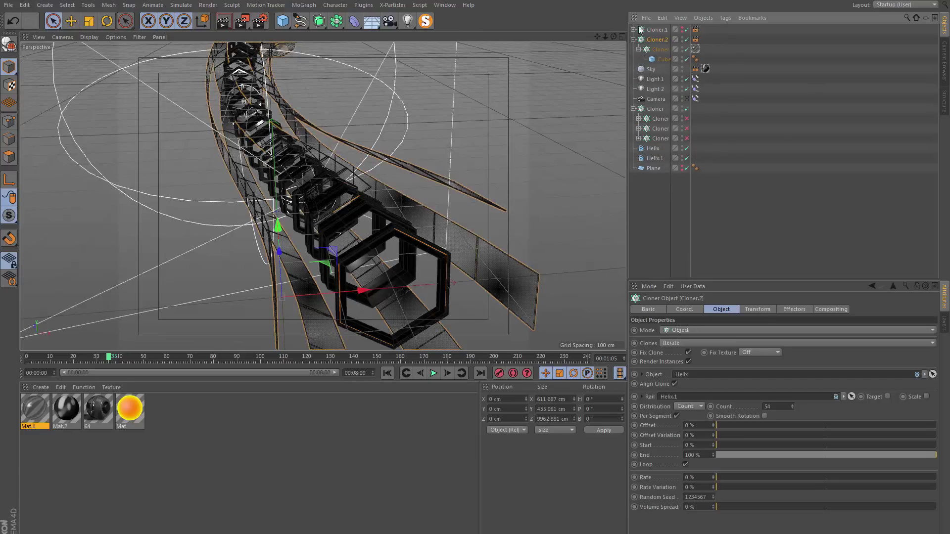
click(687, 39)
click(661, 49)
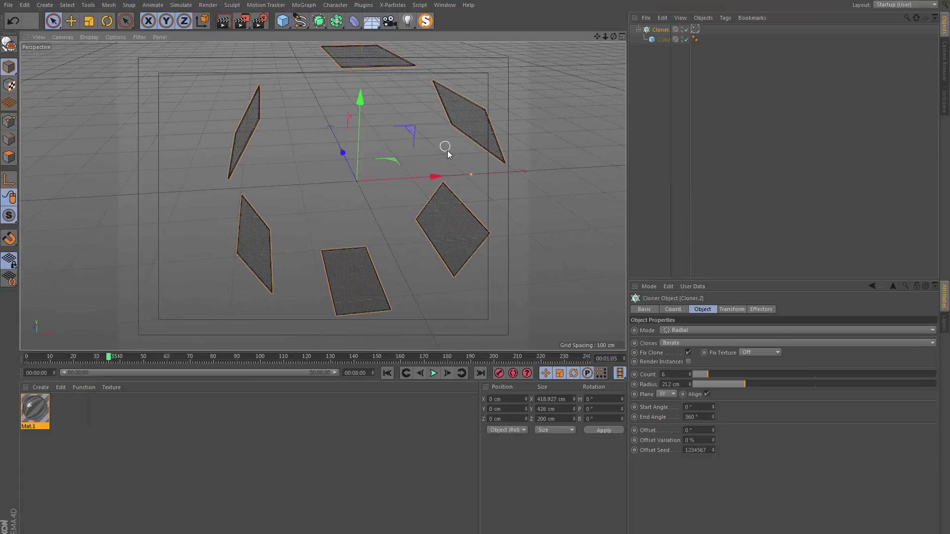
Try a much smaller Z size for the cube inside the radial cloner and view the panels from the side.
alt+drag(447, 154, 455, 130)
click(678, 41)
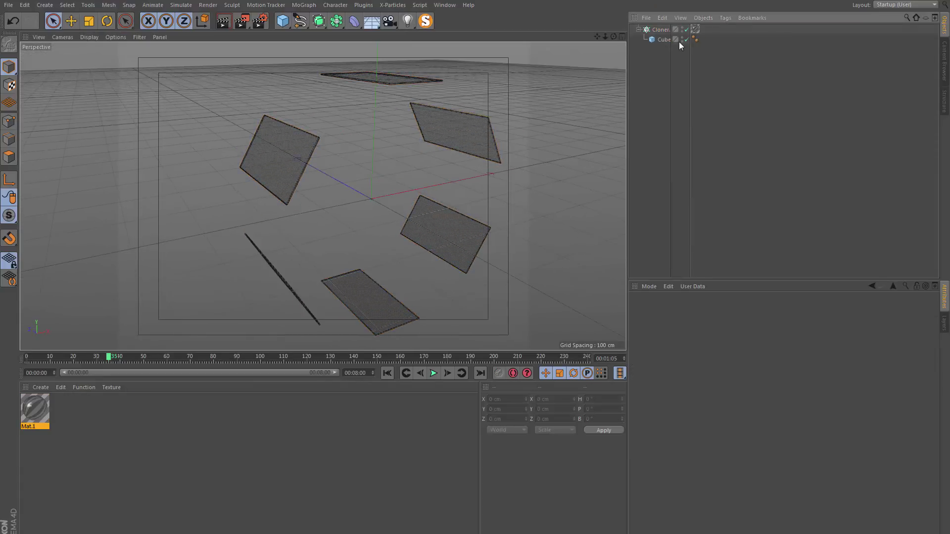
click(665, 42)
double_click(674, 331)
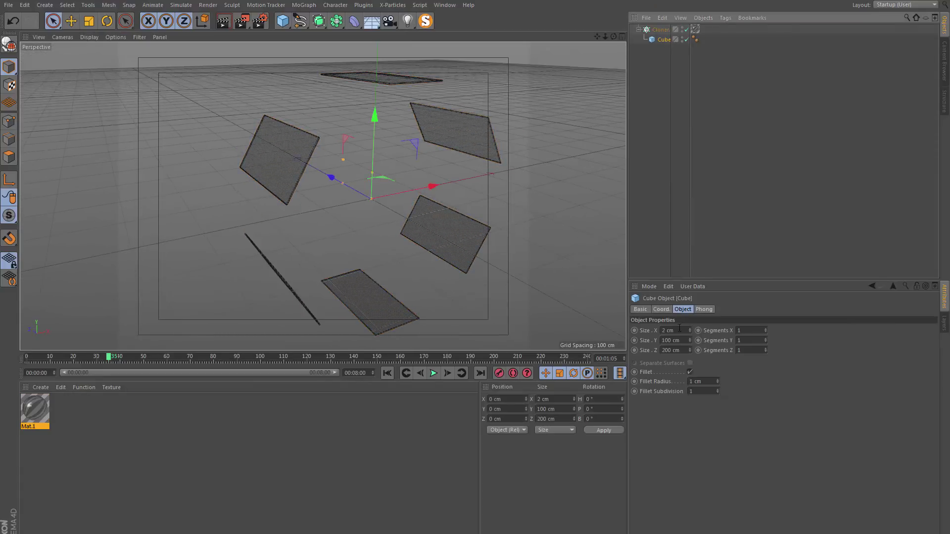
double_click(684, 341)
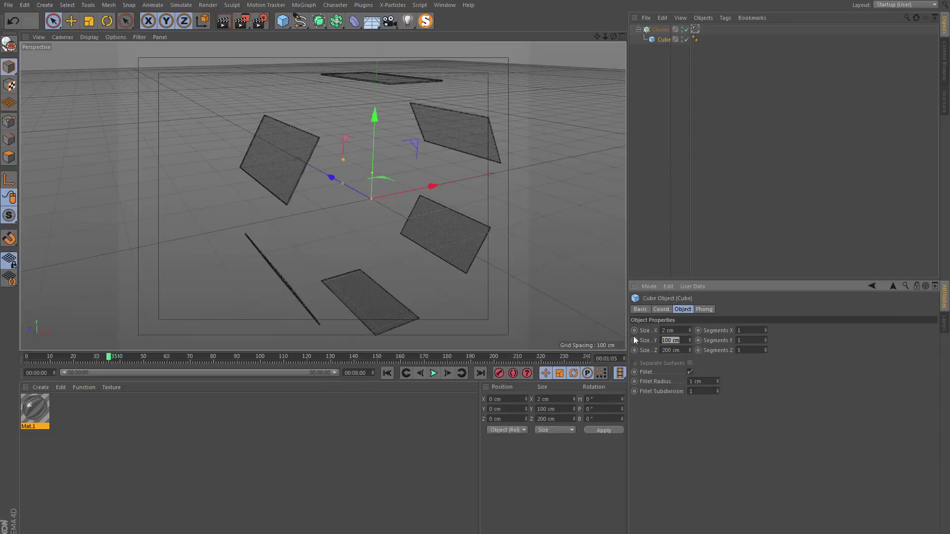
click(685, 352)
key(Return)
alt+drag(424, 132, 475, 102)
click(786, 156)
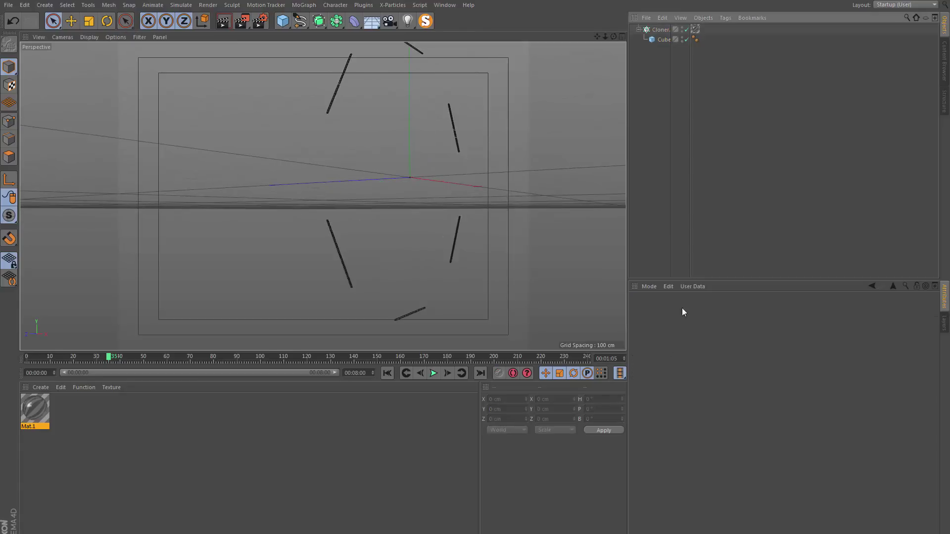
Undo the cube's size change and view the ring of panels from the front.
key(ctrl+z)
key(ctrl+z)
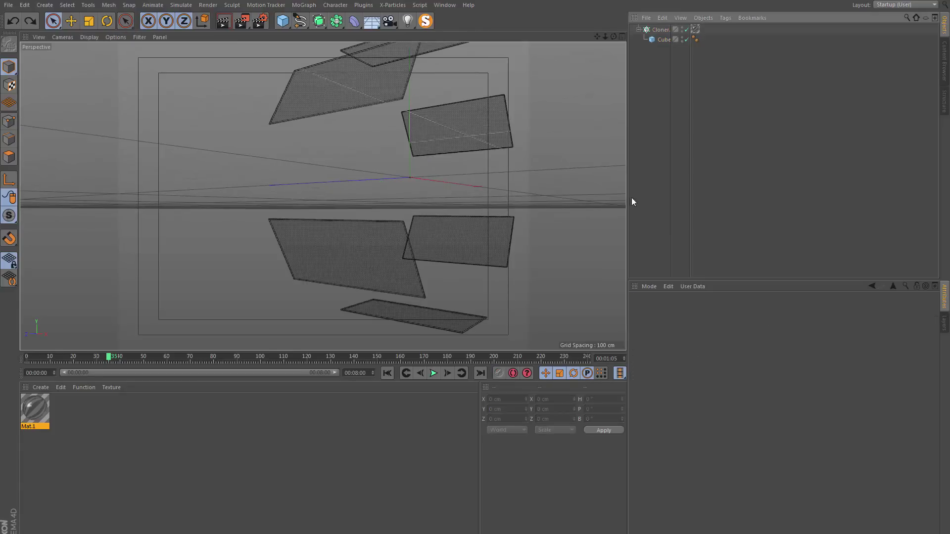
mouse_move(448, 131)
alt+mouse_down()
mouse_move(426, 175)
mouse_move(334, 185)
mouse_move(292, 224)
mouse_move(322, 224)
alt+mouse_up()
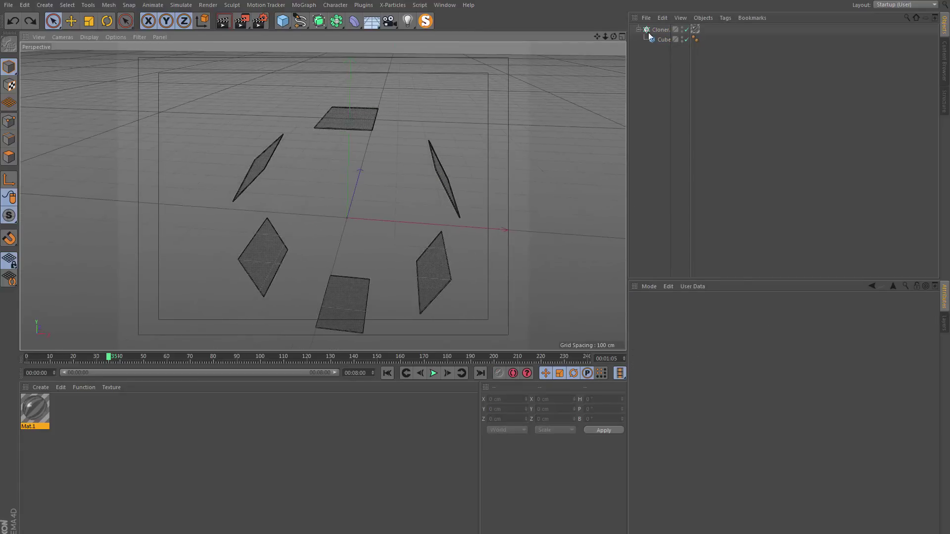
Try a transform rotation R.B of 0° on the radial cloner and undo it.
click(665, 31)
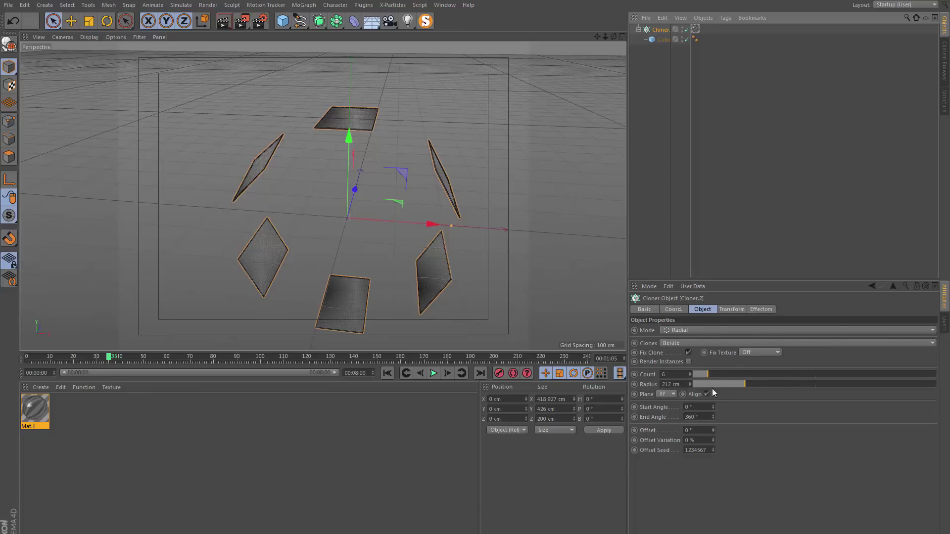
alt+drag(451, 176, 464, 213)
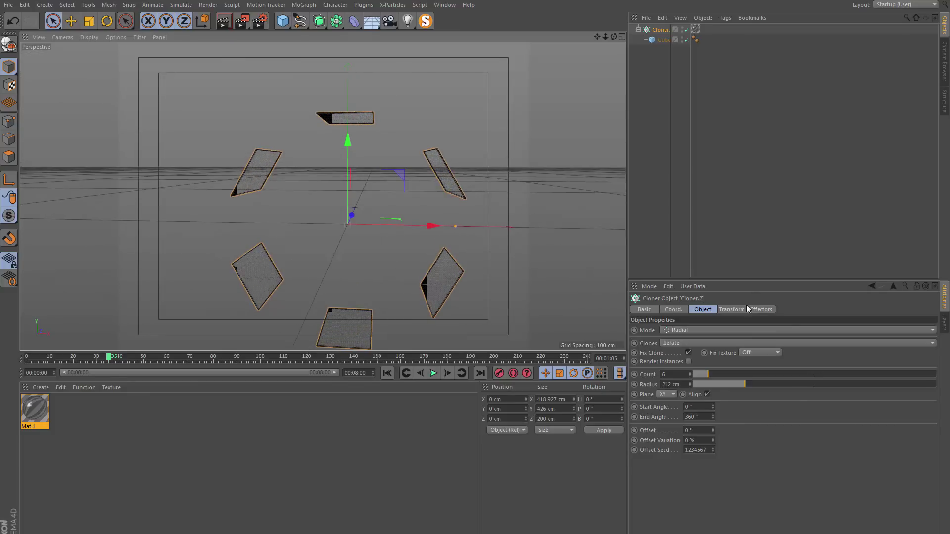
click(731, 309)
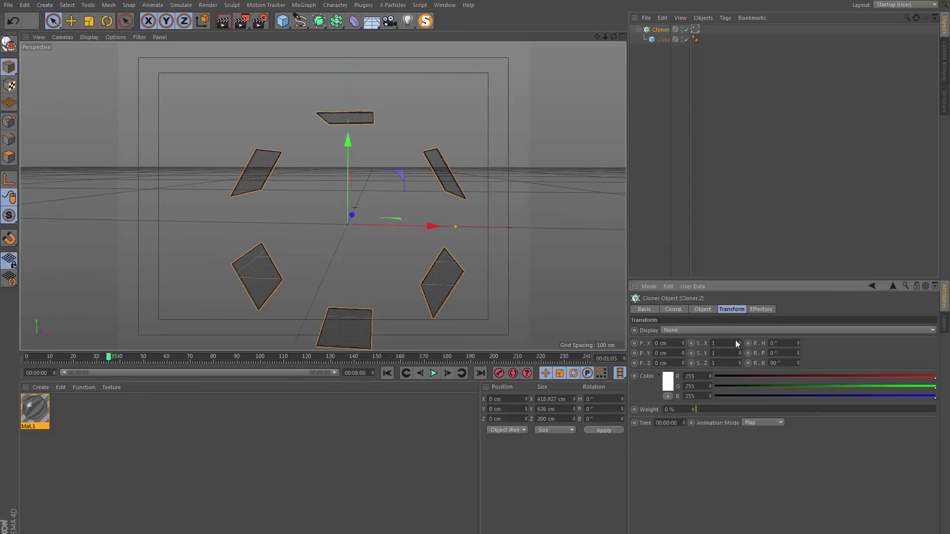
click(788, 363)
text(0)
key(Return)
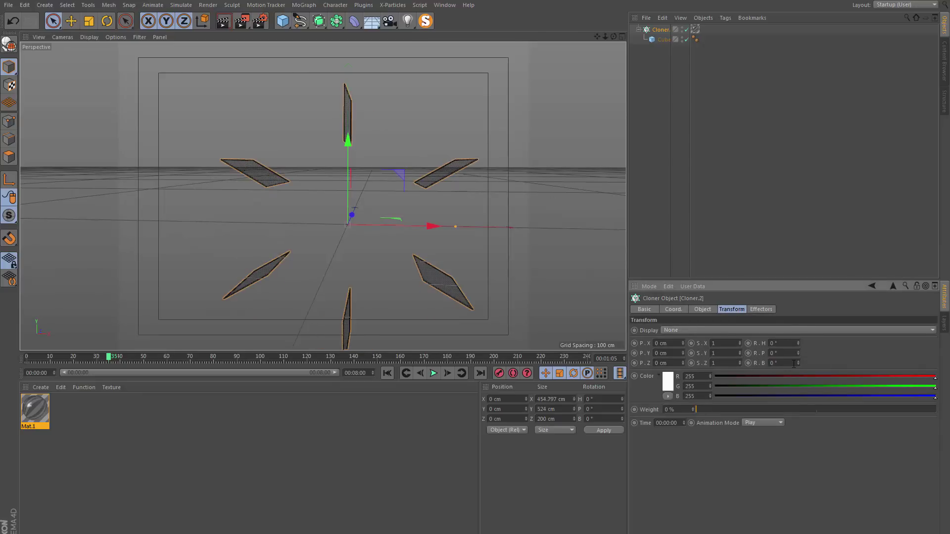
key(ctrl+z)
Set the radial cloner's transform rotation R.B to 1°.
drag(794, 363, 762, 369)
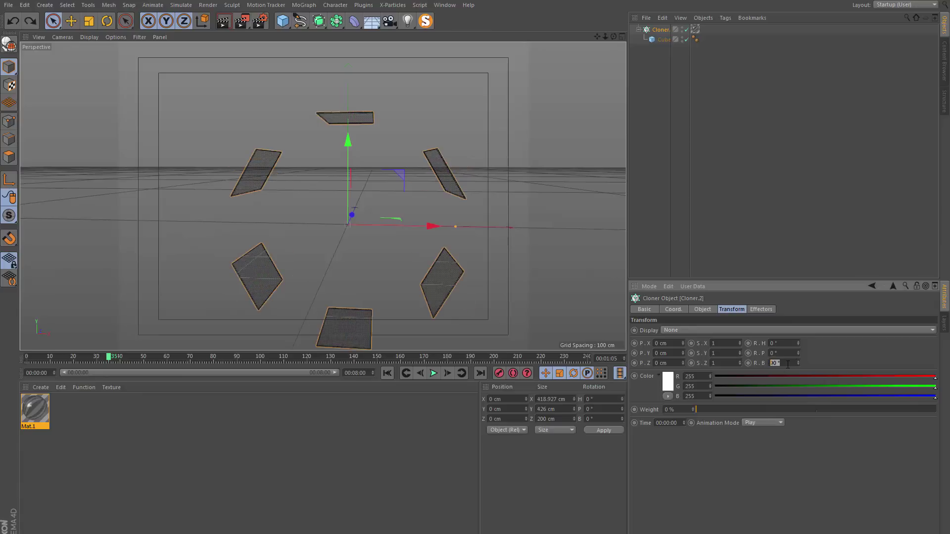
text(1)
key(Return)
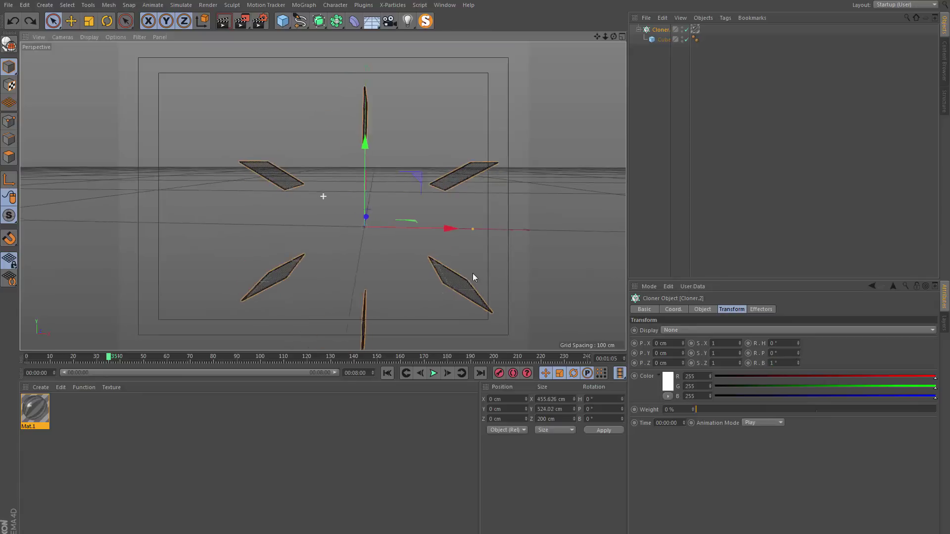
Set the radial cloner's transform rotation R.B to 90° and turn off solo mode to show the whole scene.
click(785, 363)
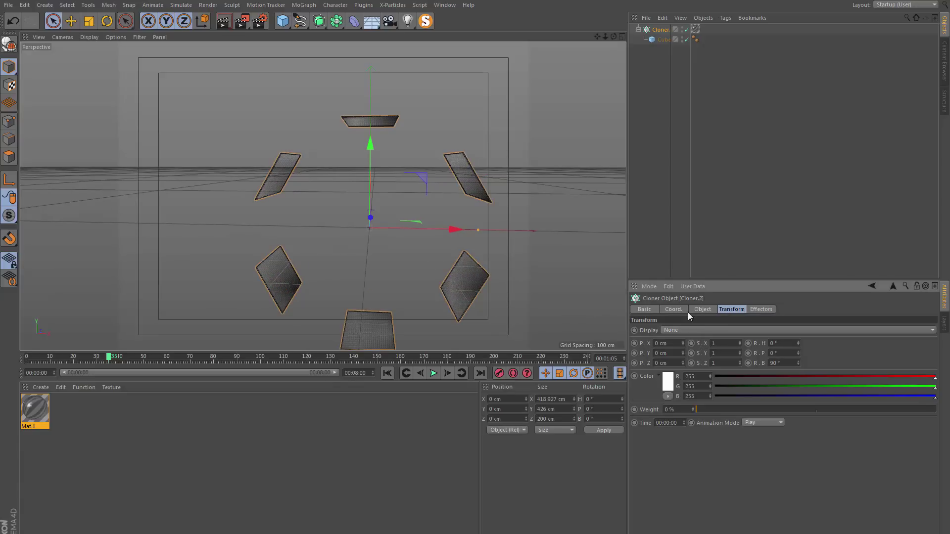
click(678, 124)
alt+drag(426, 170, 634, 51)
click(659, 29)
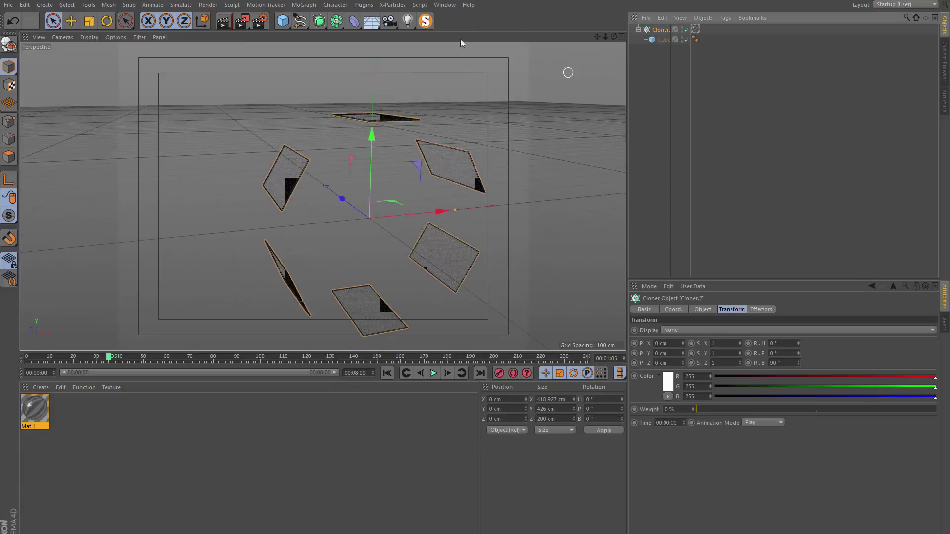
click(426, 23)
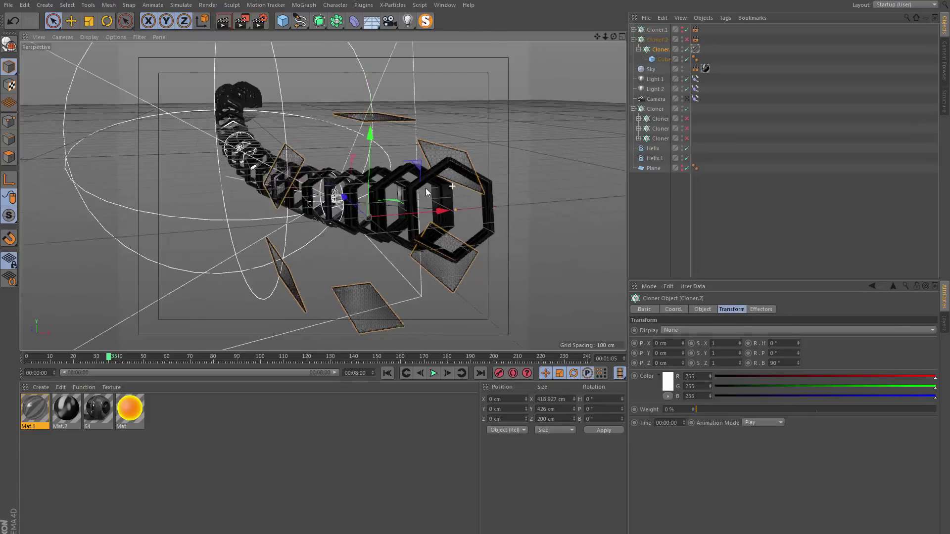
Make Cloner.2 visible in the viewport and show its object properties.
click(725, 59)
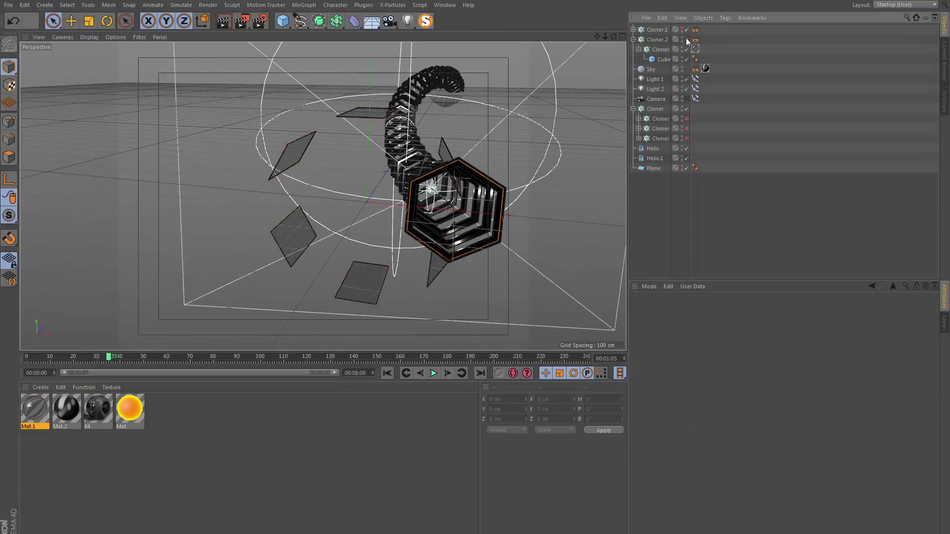
click(664, 38)
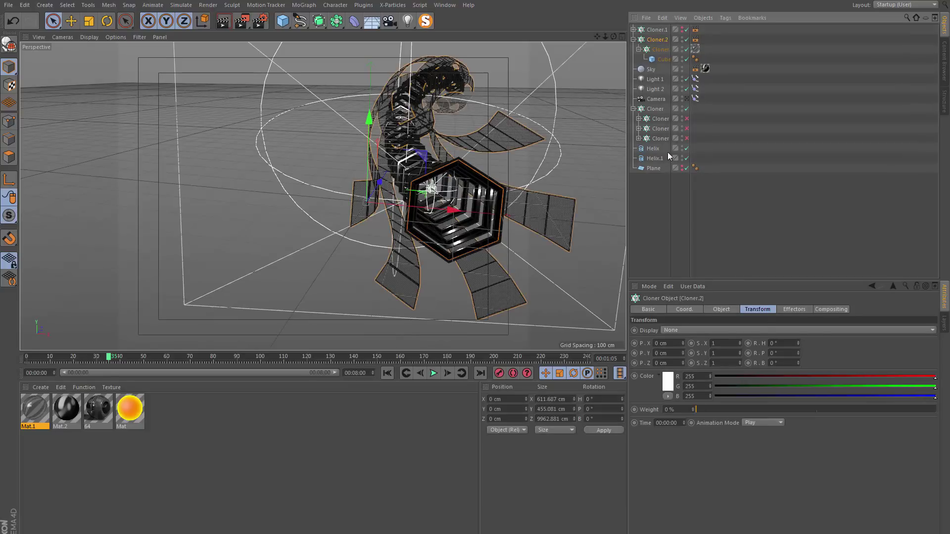
click(722, 310)
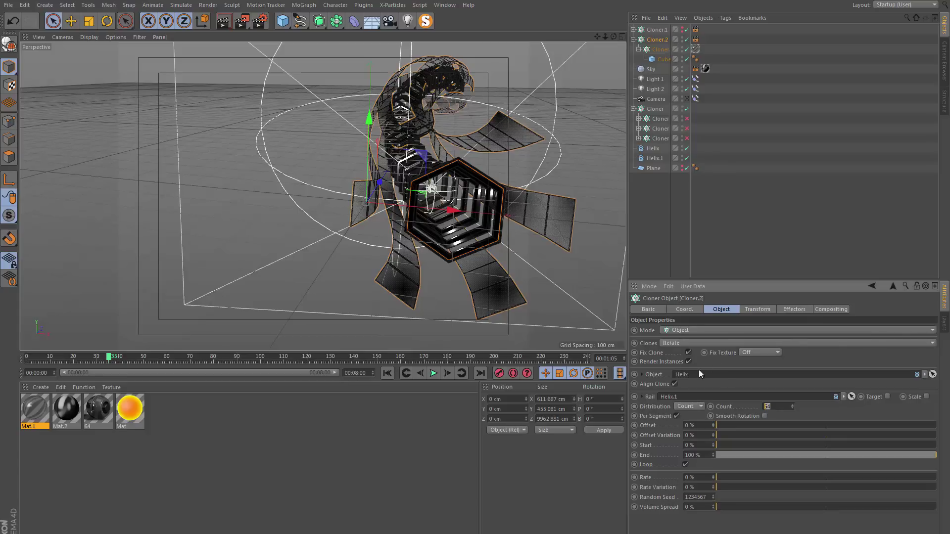
Try a count of 1 on Cloner.2, view the panels from the side, and set the count back to 54.
text(1)
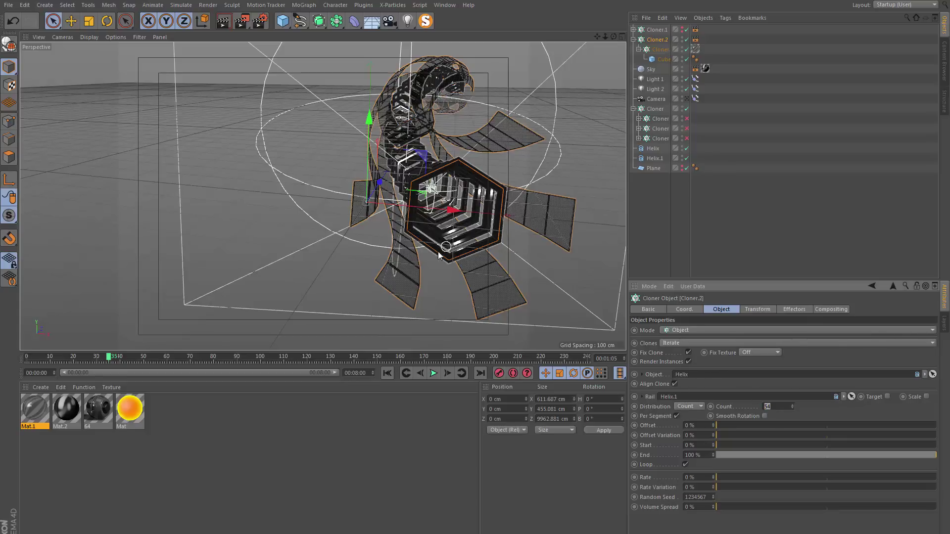
key(Return)
mouse_move(432, 233)
alt+mouse_down()
mouse_move(395, 229)
mouse_move(499, 221)
alt+mouse_up()
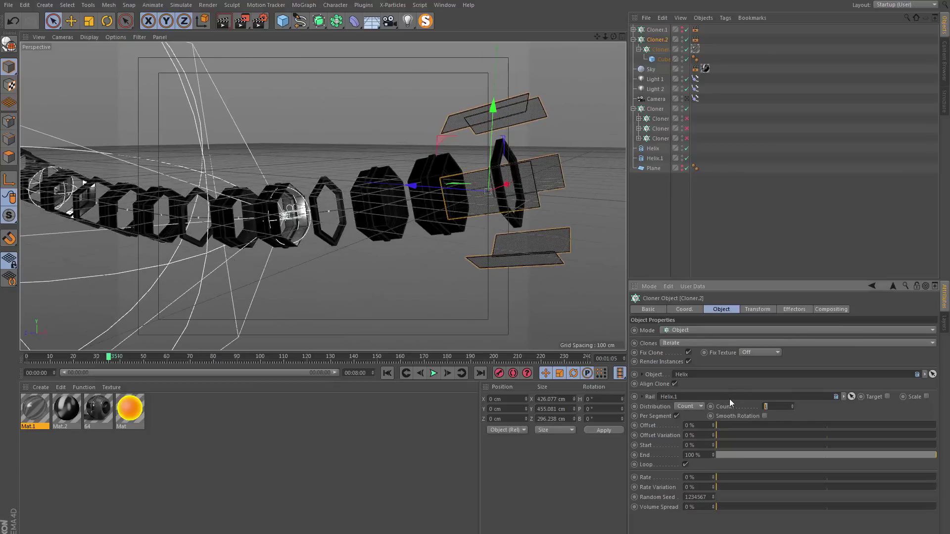
text(54)
key(Return)
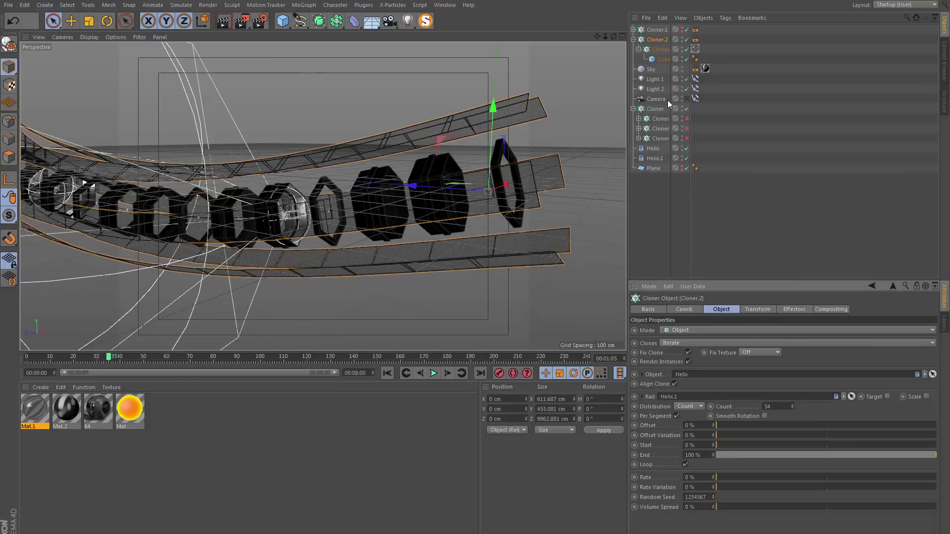
Enable the three child cloners under Cloner and hide Light 1 and Light 2 in the viewport.
click(685, 118)
click(686, 128)
click(686, 138)
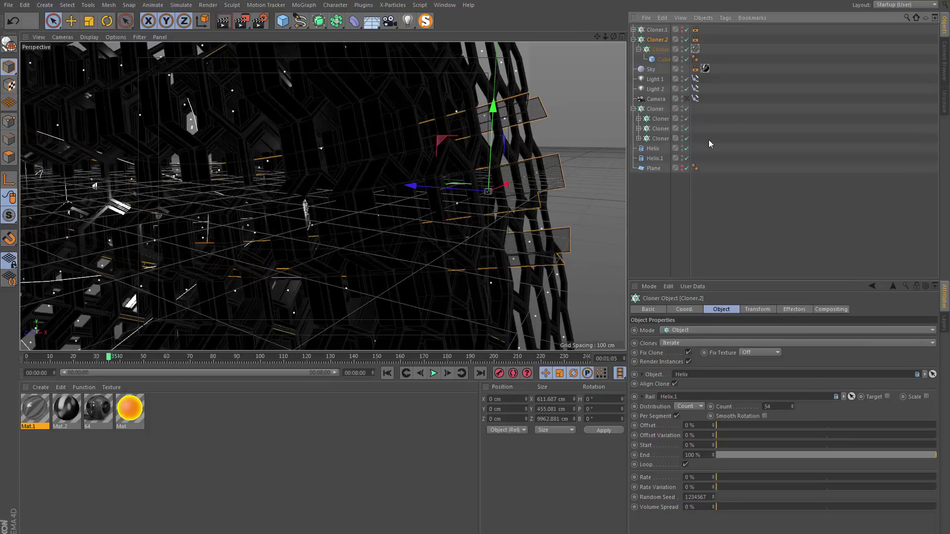
click(440, 236)
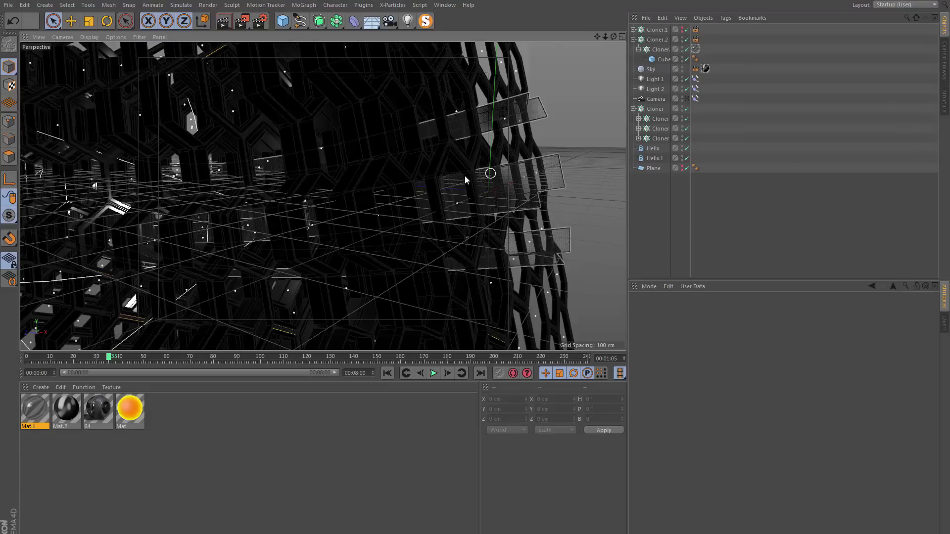
alt+drag(409, 191, 478, 189)
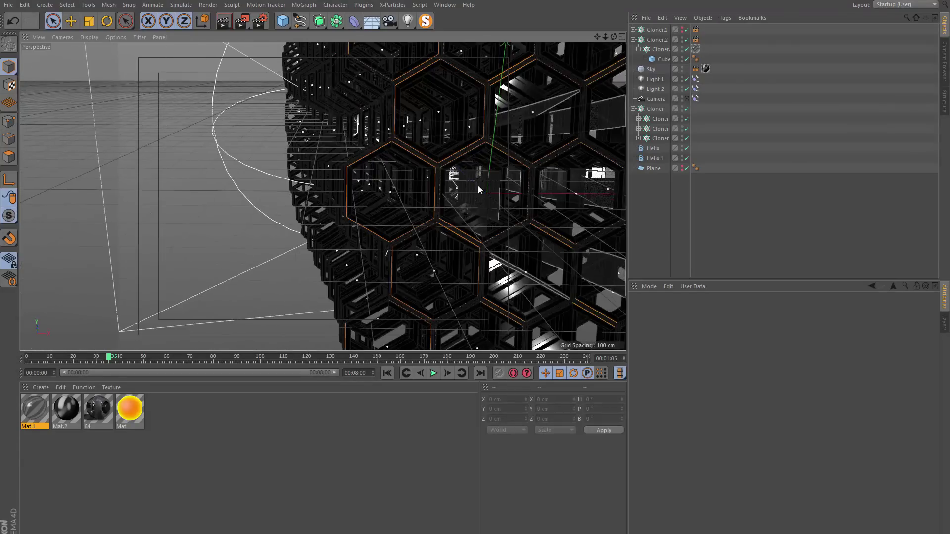
alt+drag(286, 212, 76, 227)
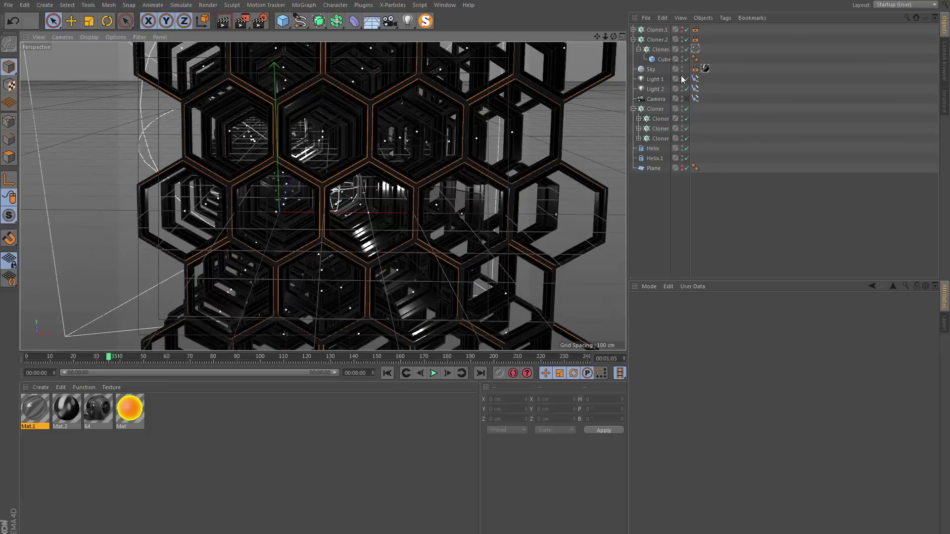
click(681, 89)
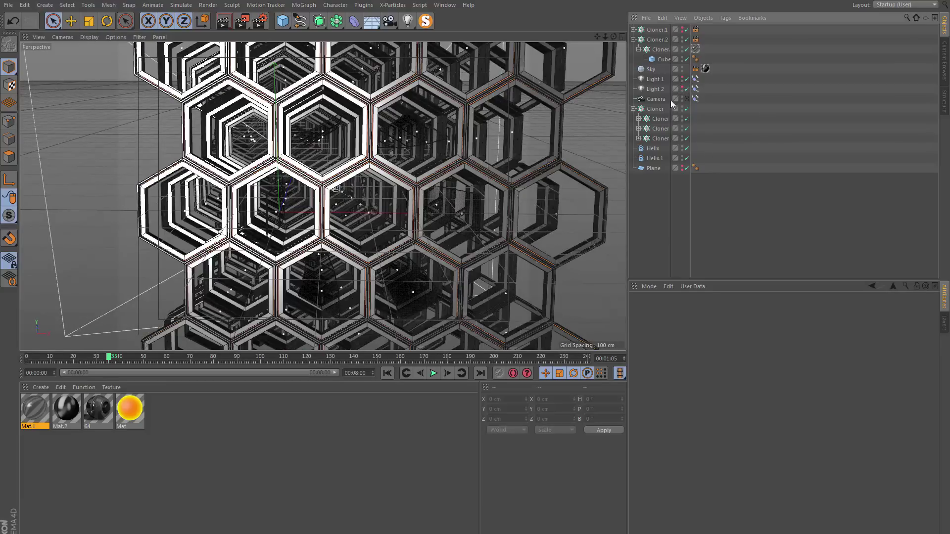
Create three new layers in the layer manager.
click(944, 324)
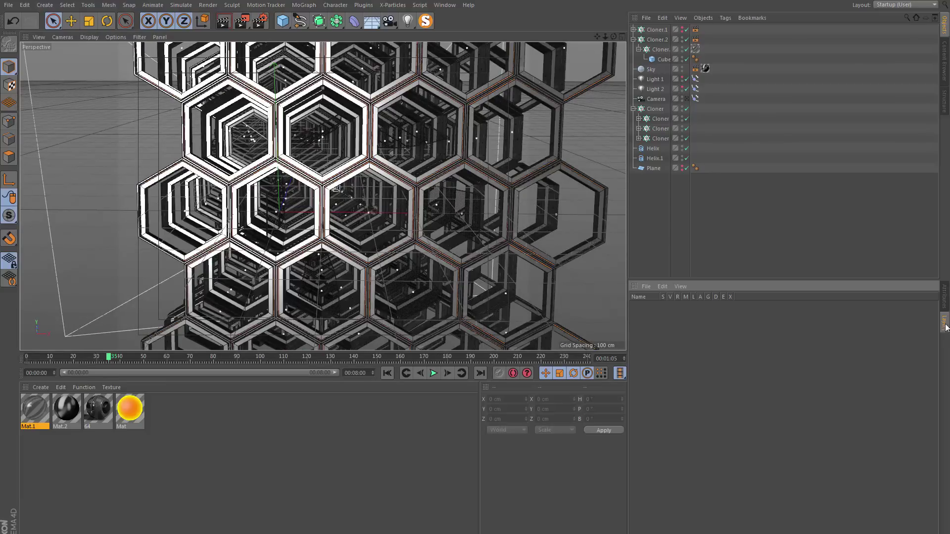
double_click(664, 338)
double_click(662, 345)
double_click(663, 345)
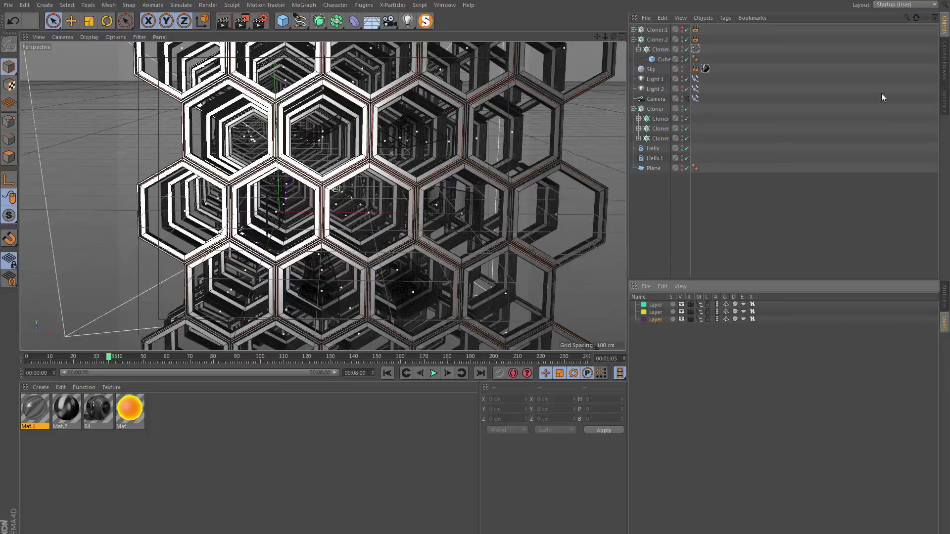
Collapse the Cloner hierarchy and assign Cloner to the green layer.
drag(655, 108, 655, 112)
key(ctrl+z)
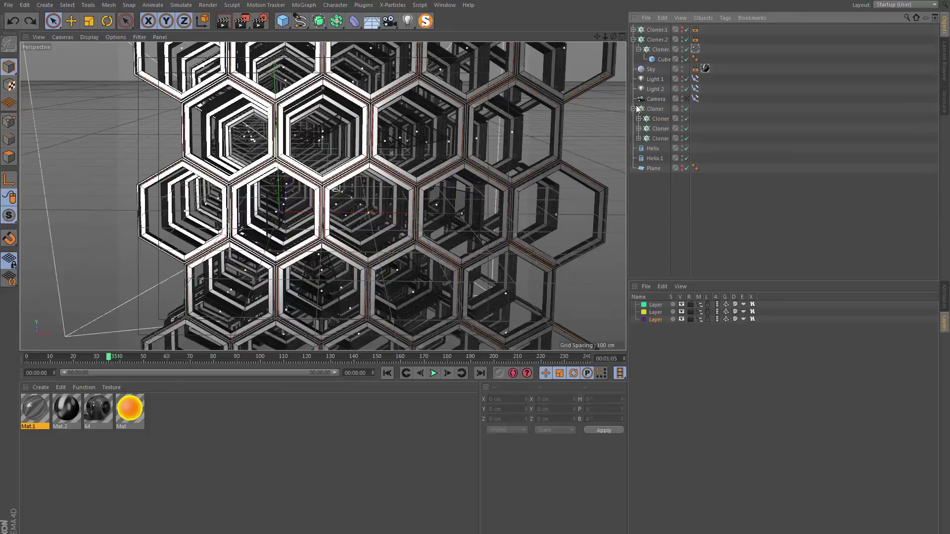
click(655, 108)
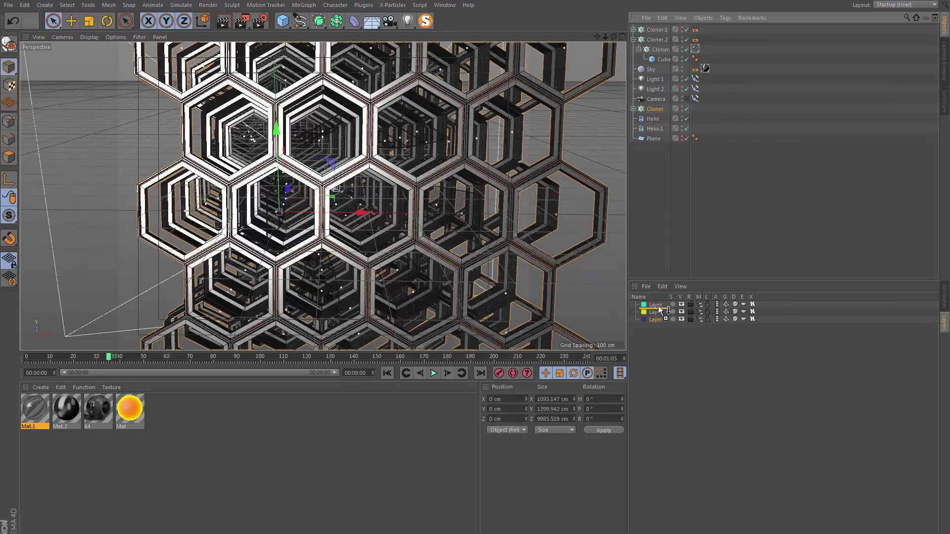
drag(658, 305, 658, 306)
Assign Cloner.2 to the yellow layer and Cloner.1 to the dark purple layer.
click(657, 39)
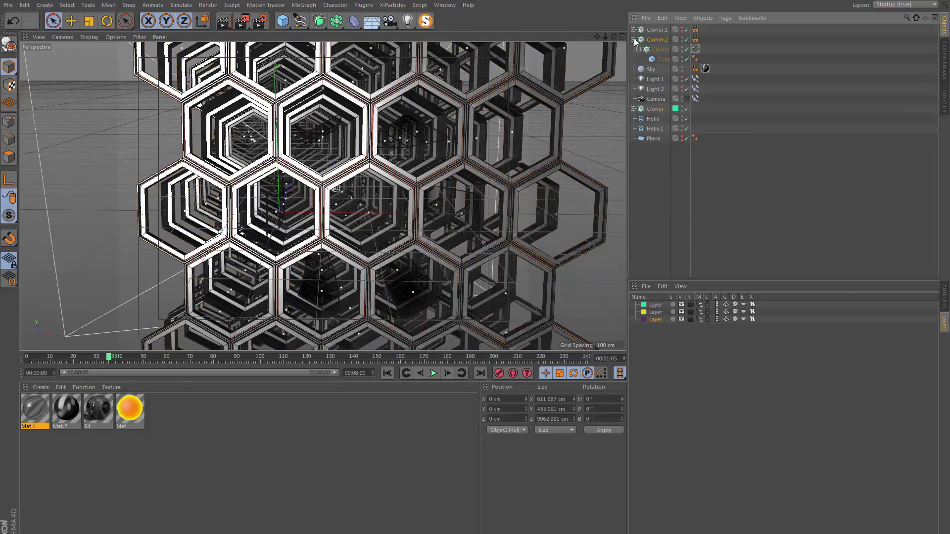
click(633, 40)
drag(648, 39, 655, 315)
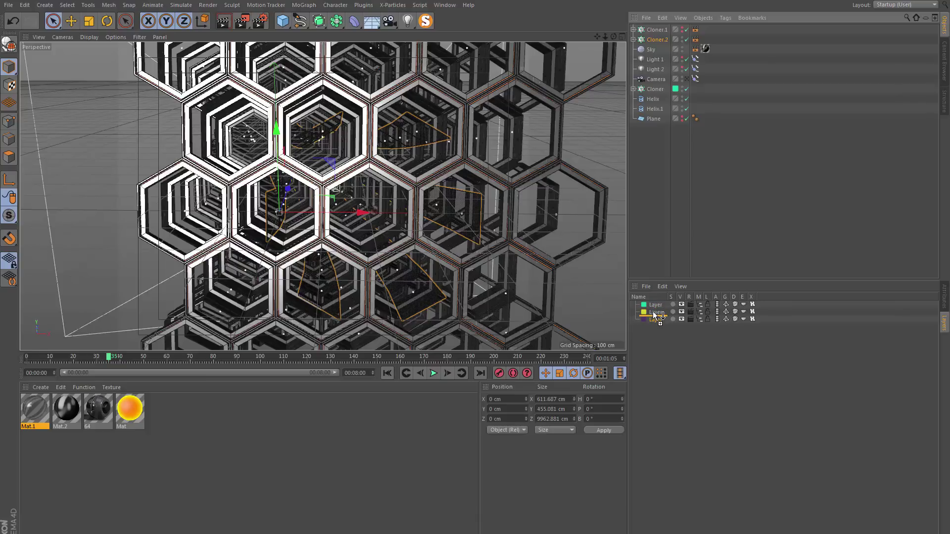
drag(656, 315, 656, 315)
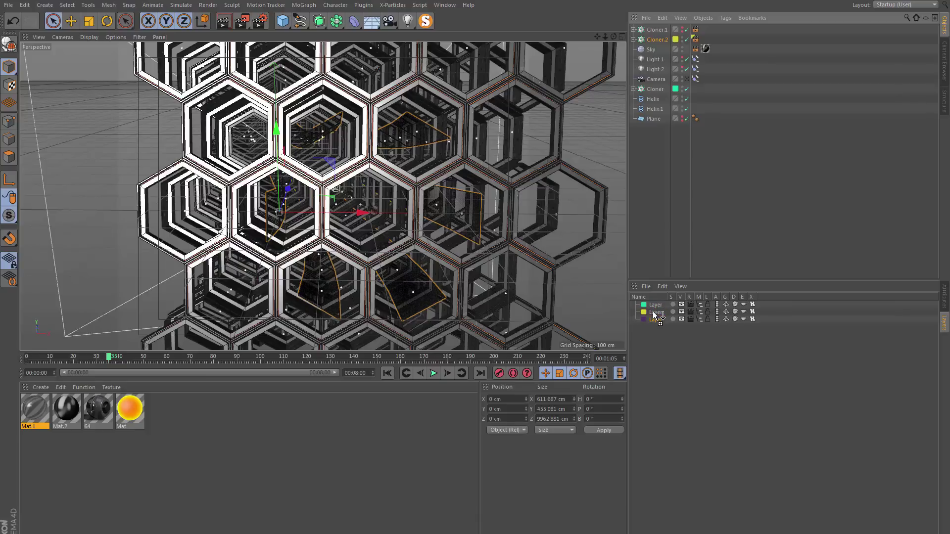
click(656, 30)
drag(658, 31, 656, 321)
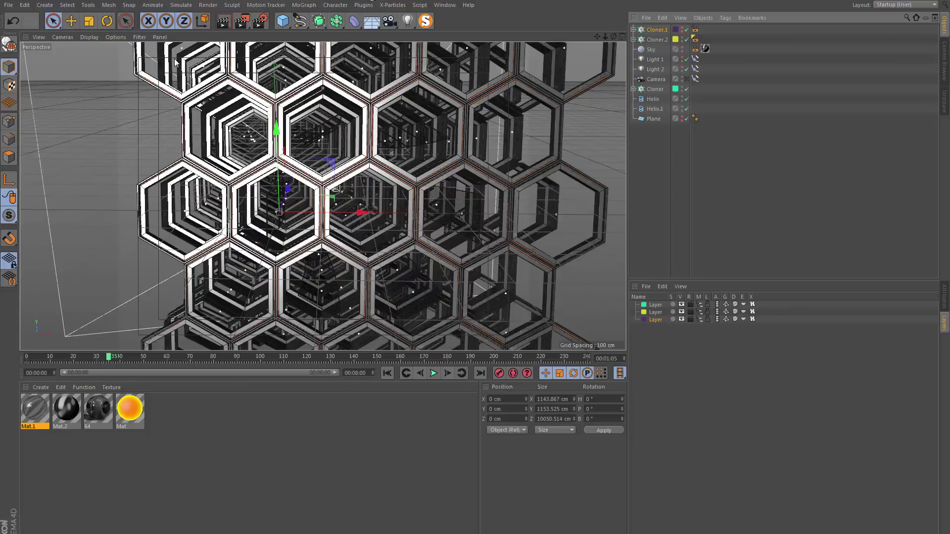
Turn on Layer Color display in the viewport and view the colored honeycomb tunnel from the front.
click(114, 36)
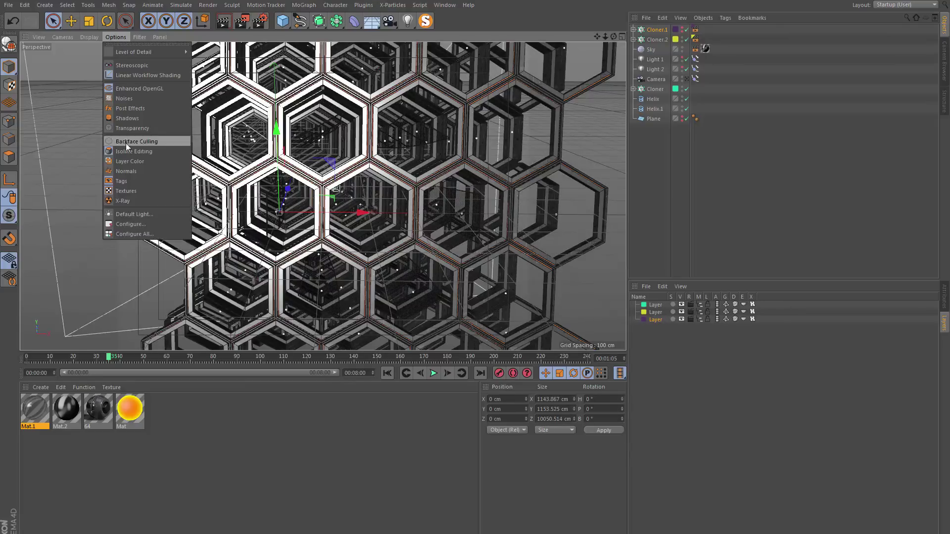
click(132, 163)
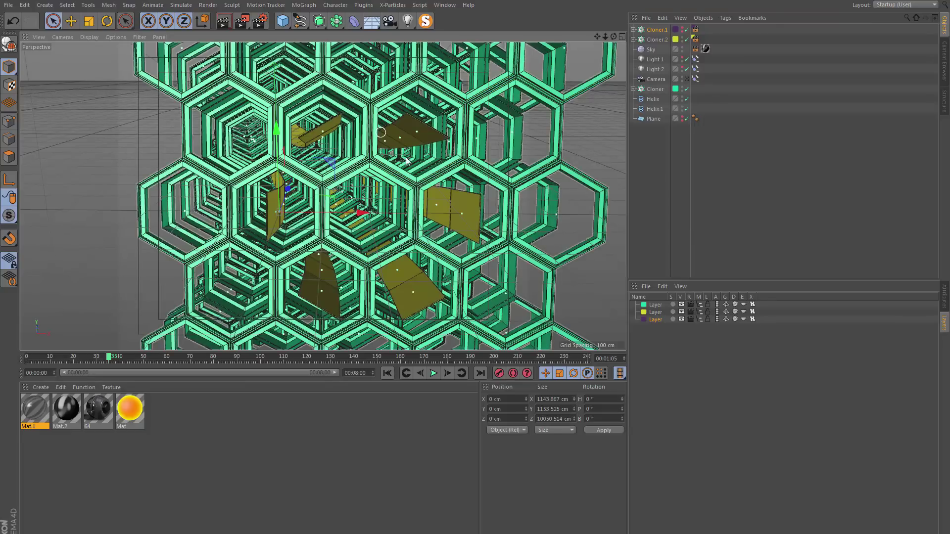
click(416, 200)
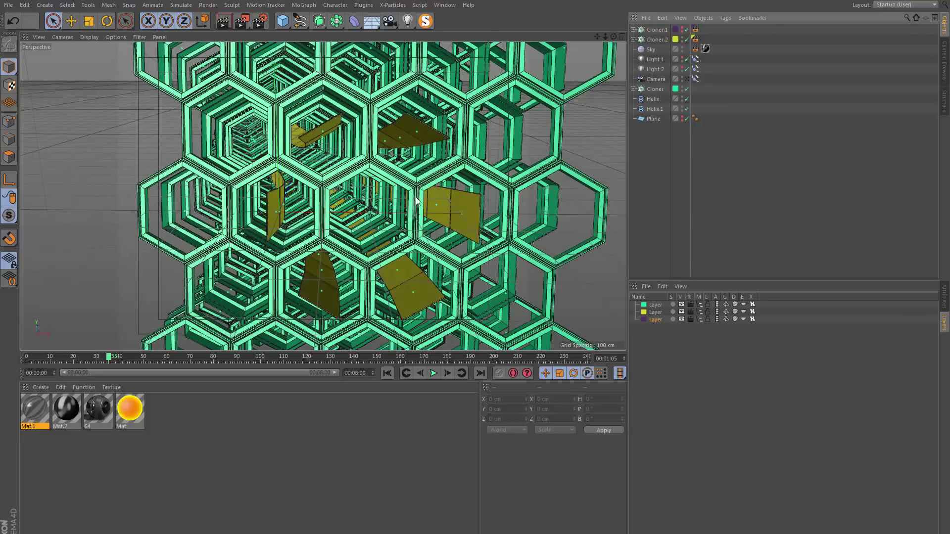
alt+drag(416, 200, 358, 156)
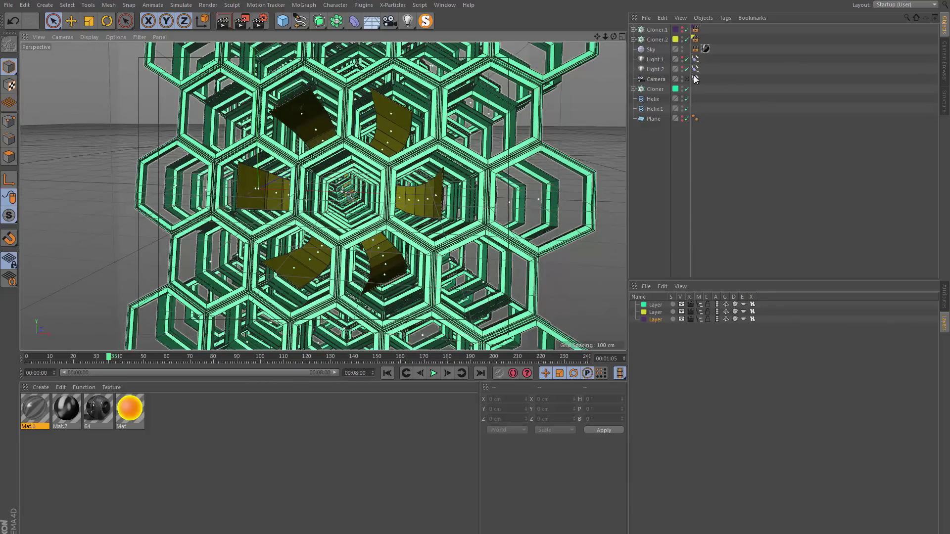
Look through the scene camera and play the animation to examine how the yellow panels line the tunnel.
click(686, 79)
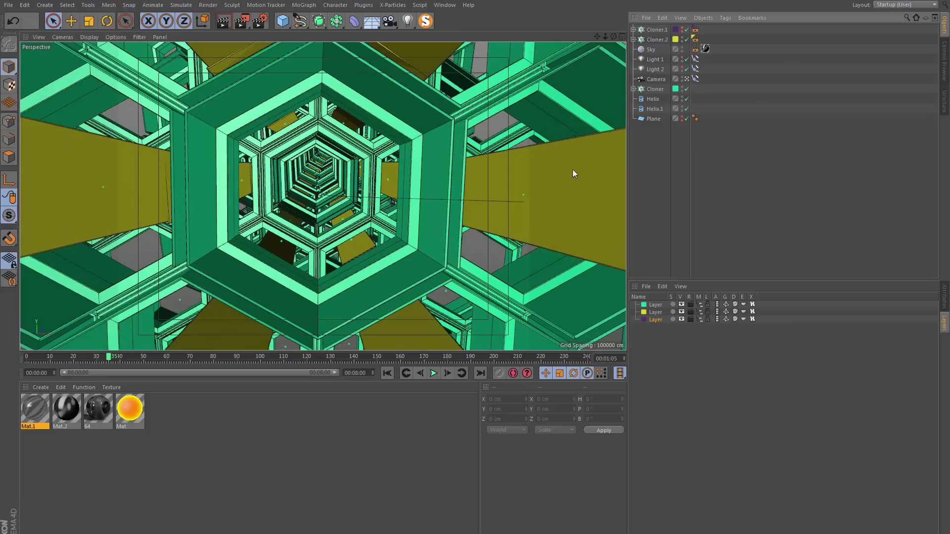
click(432, 374)
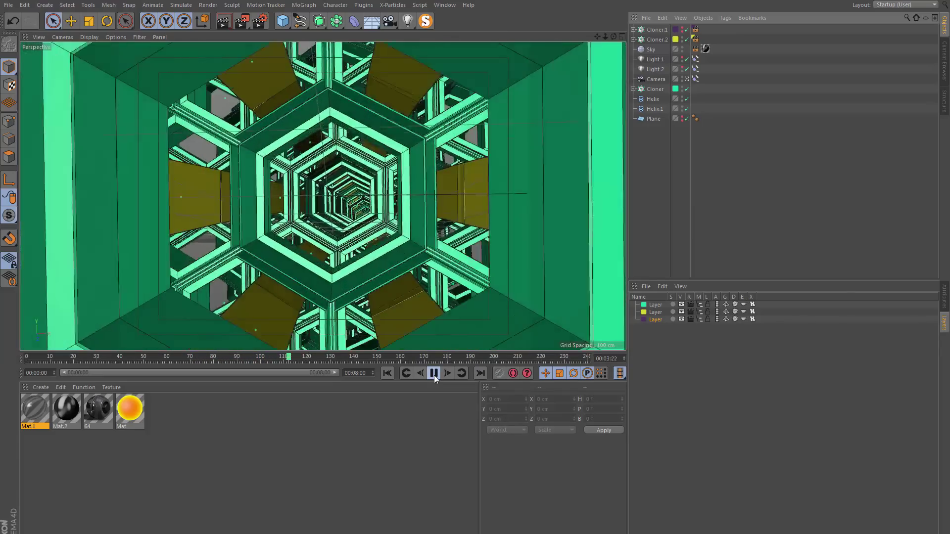
click(434, 375)
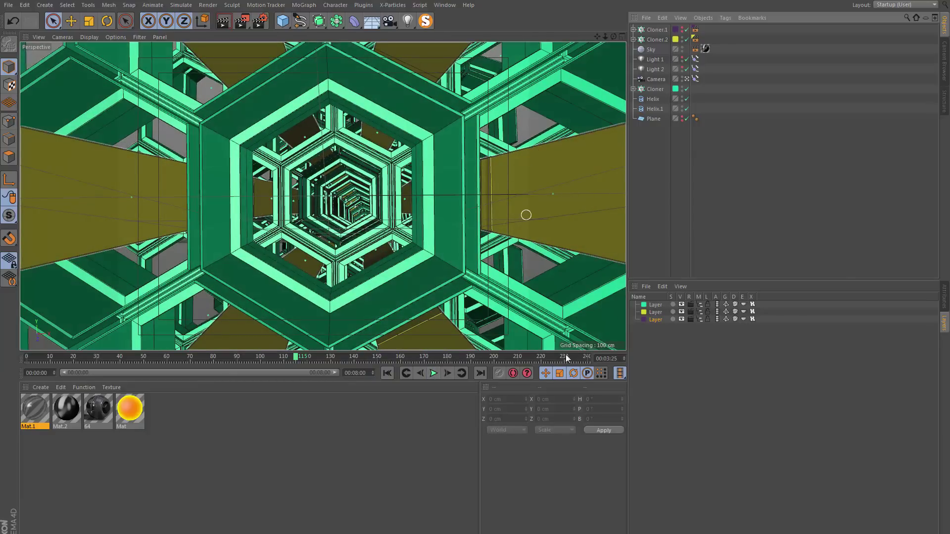
click(433, 373)
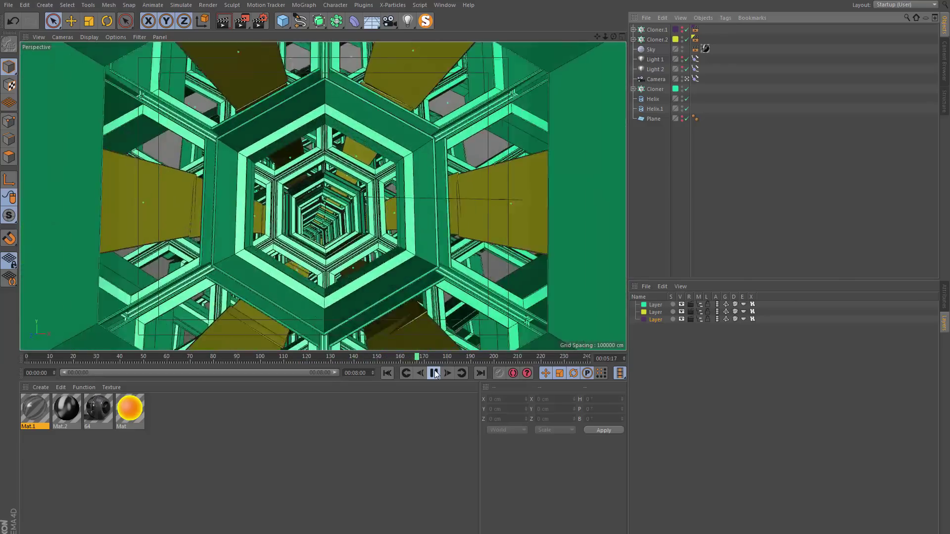
click(434, 373)
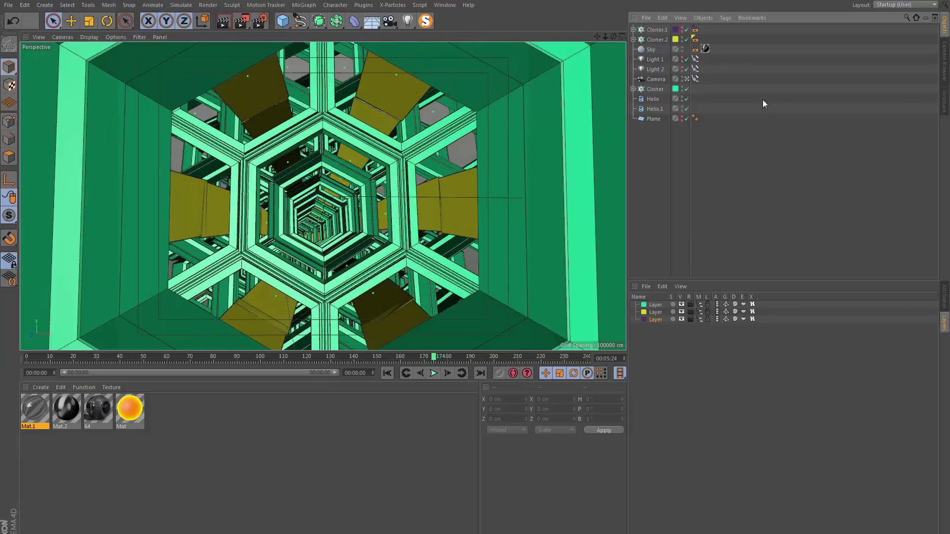
Make Cloner.1 visible in the viewport, play the animation through the camera, and return to the free perspective view.
click(682, 32)
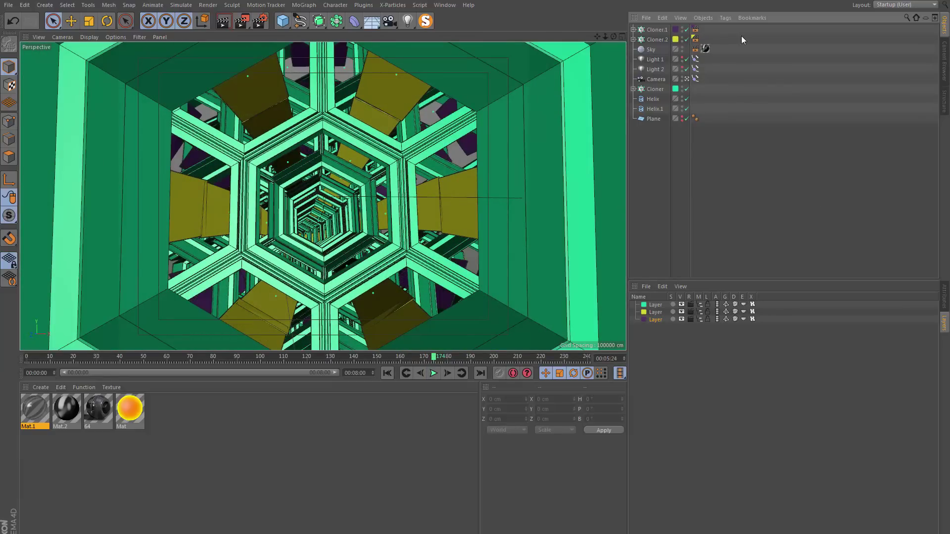
click(660, 33)
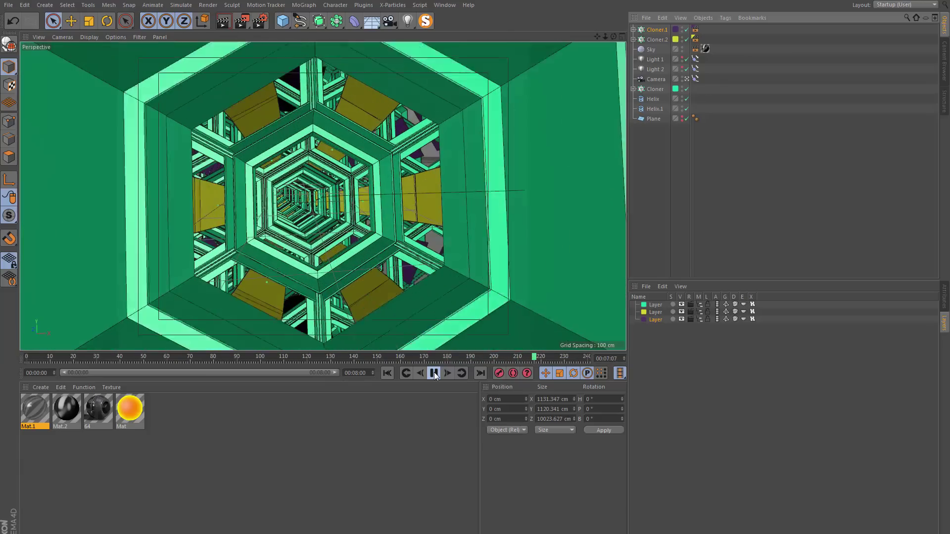
click(434, 373)
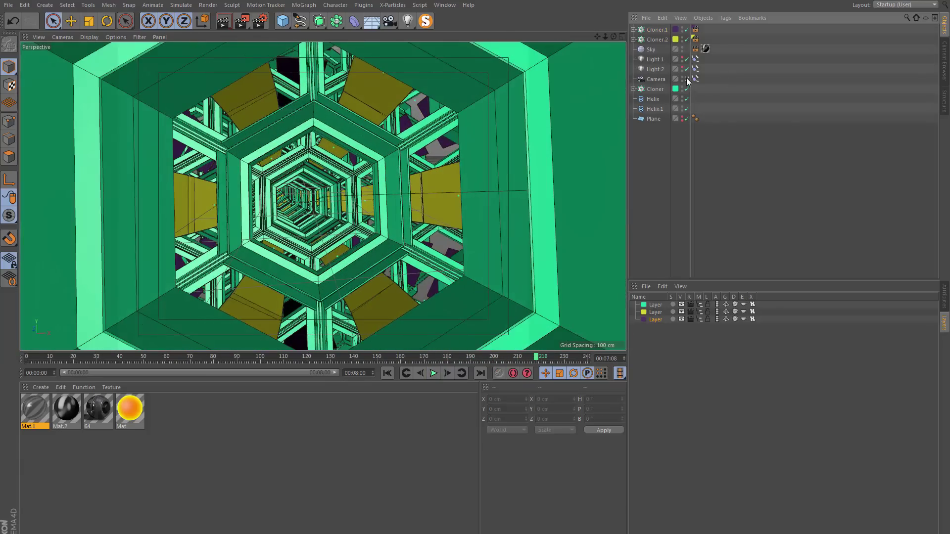
click(686, 78)
click(474, 134)
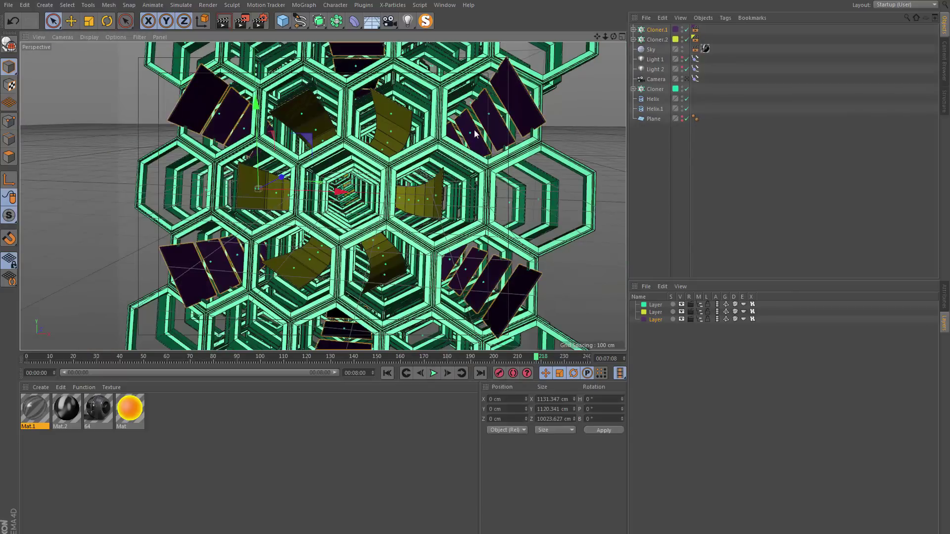
Expand Cloner.1 in the object hierarchy and examine the X, Y and Z size settings of its nested cube.
scroll(473, 136, down, 5)
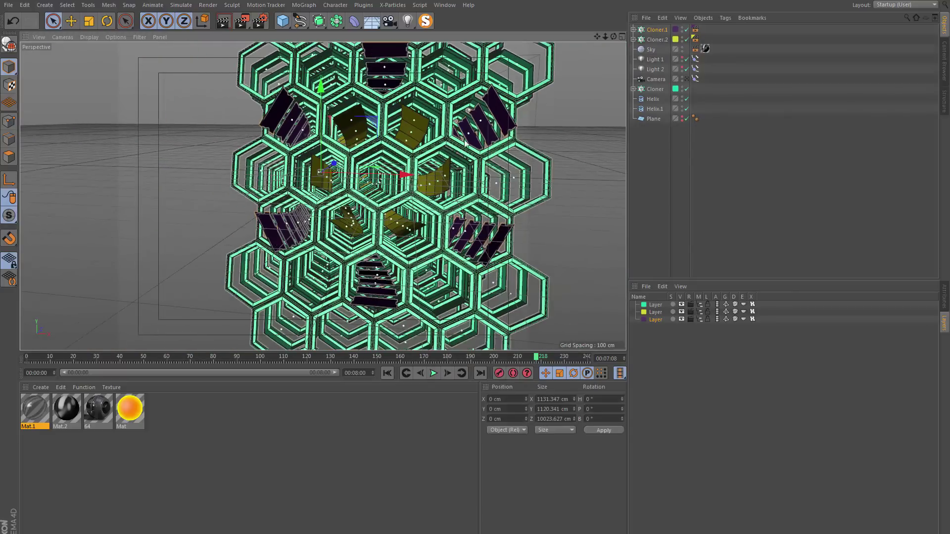
scroll(462, 183, down, 5)
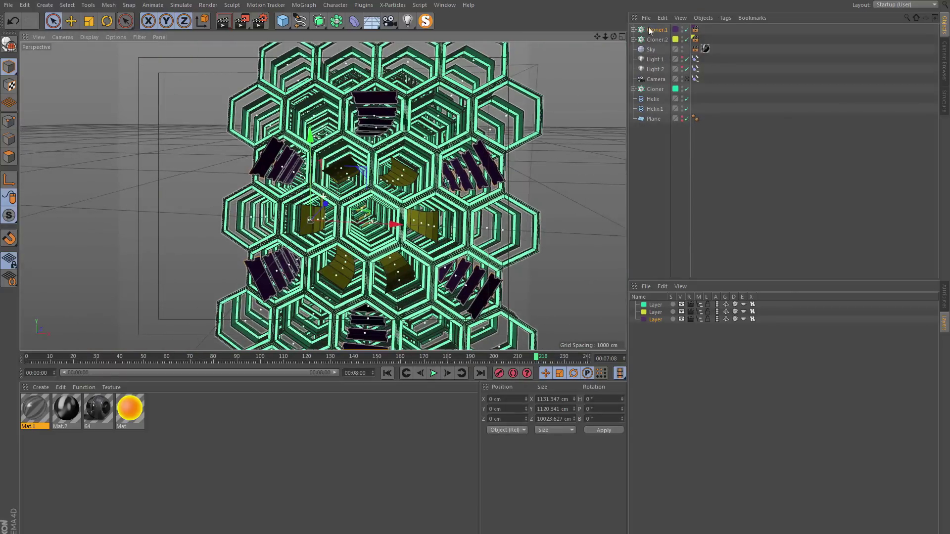
click(633, 29)
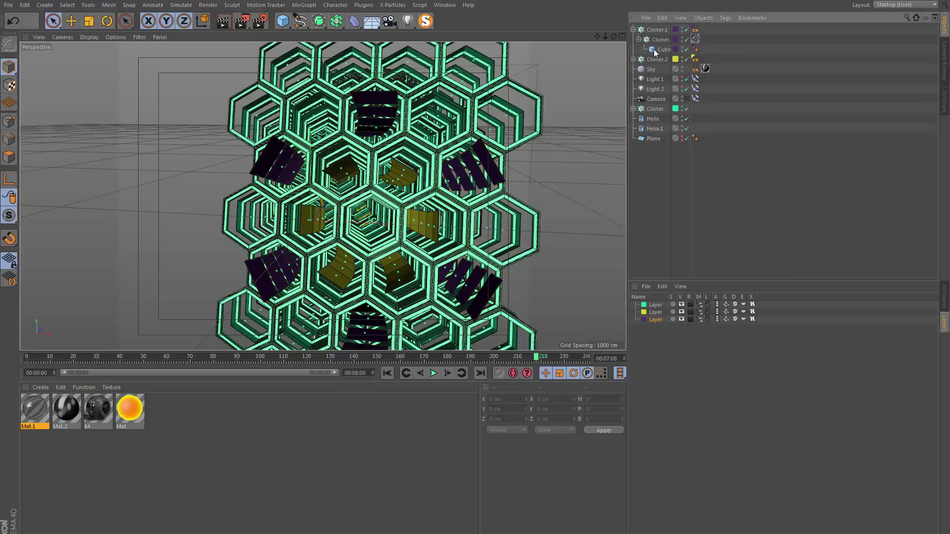
click(944, 298)
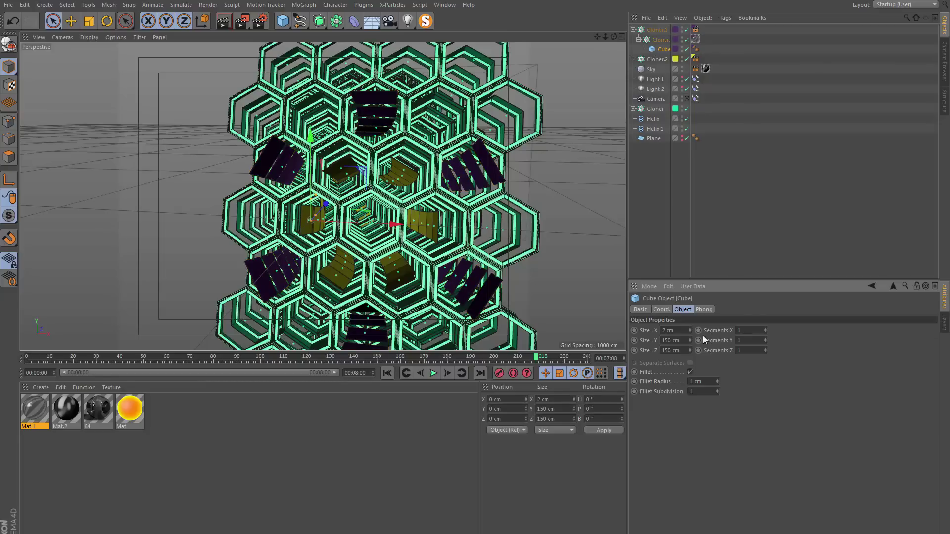
click(678, 331)
key(Tab)
key(Tab)
Try a 212 cm radius on the radial cloner nested in Cloner.1, and settle on 424 cm.
click(658, 39)
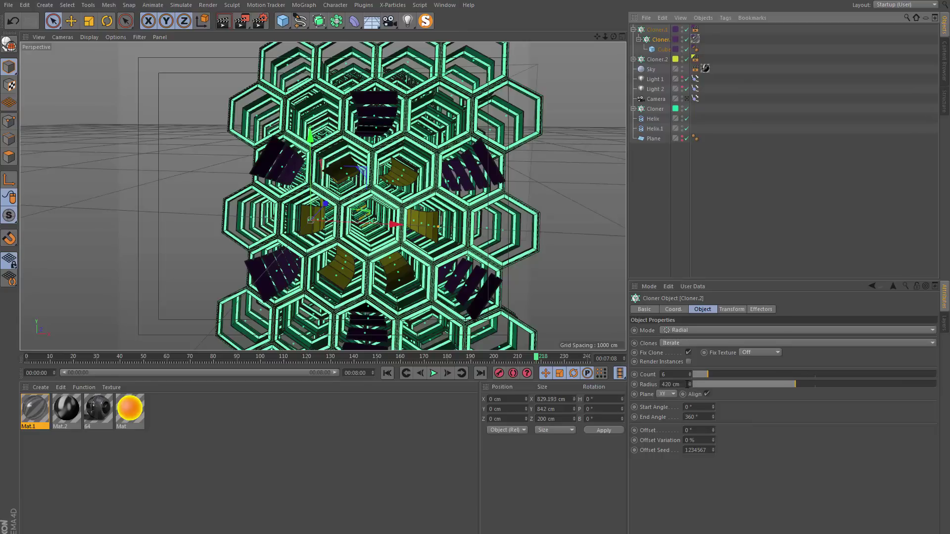
text(212)
key(Return)
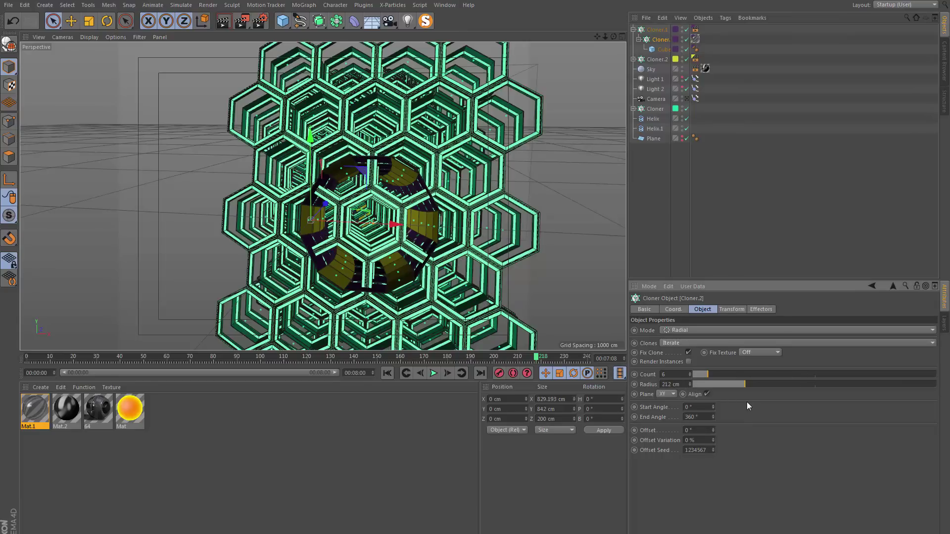
click(671, 384)
text(424)
key(Return)
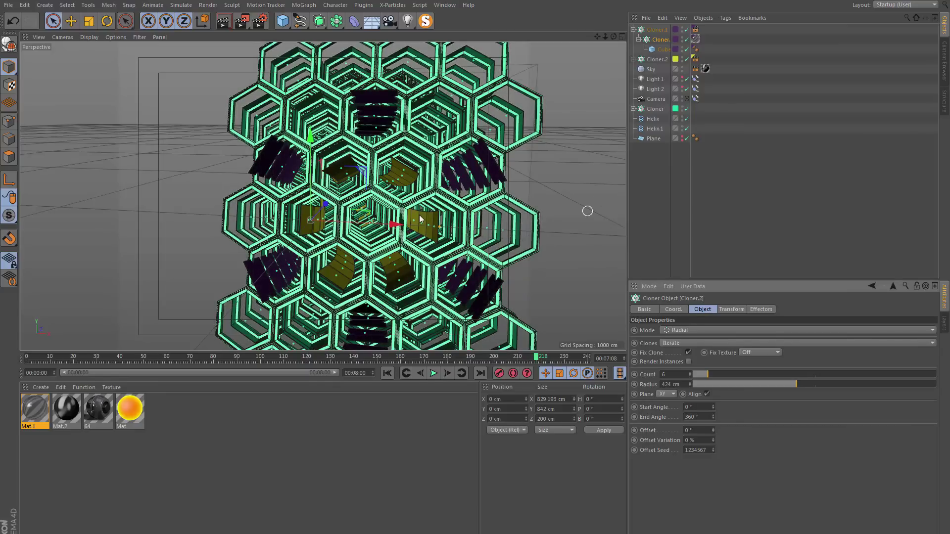
click(757, 89)
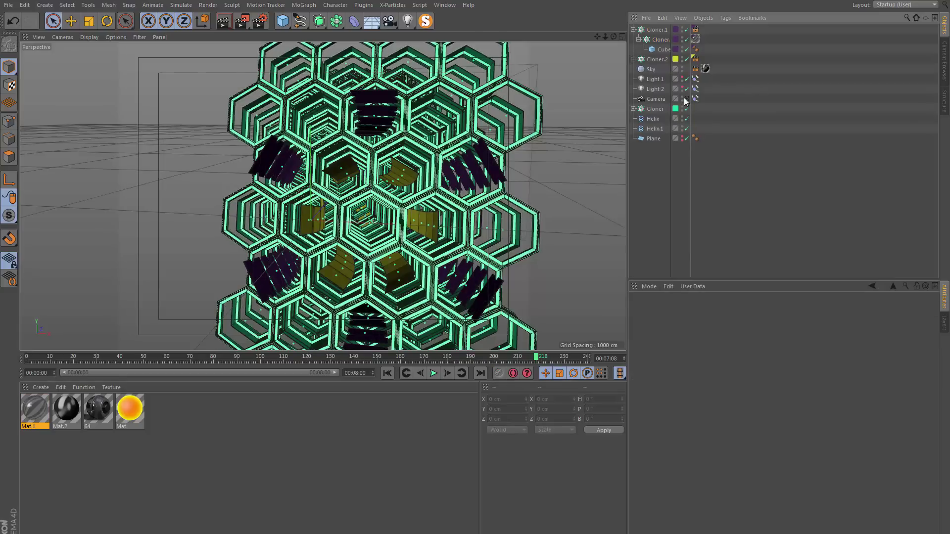
Look through the scene camera and play the animation from the first frame, stopping shortly after the start.
click(686, 98)
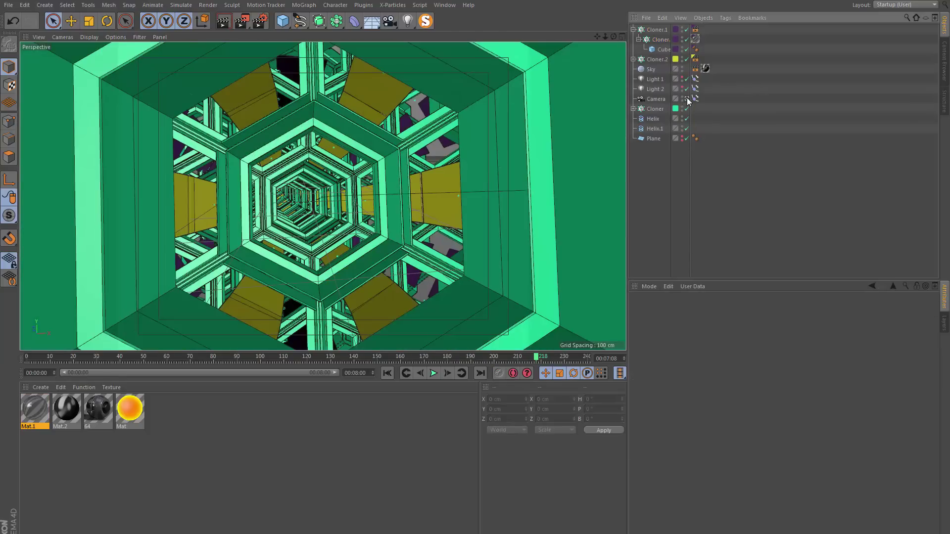
click(387, 372)
click(434, 373)
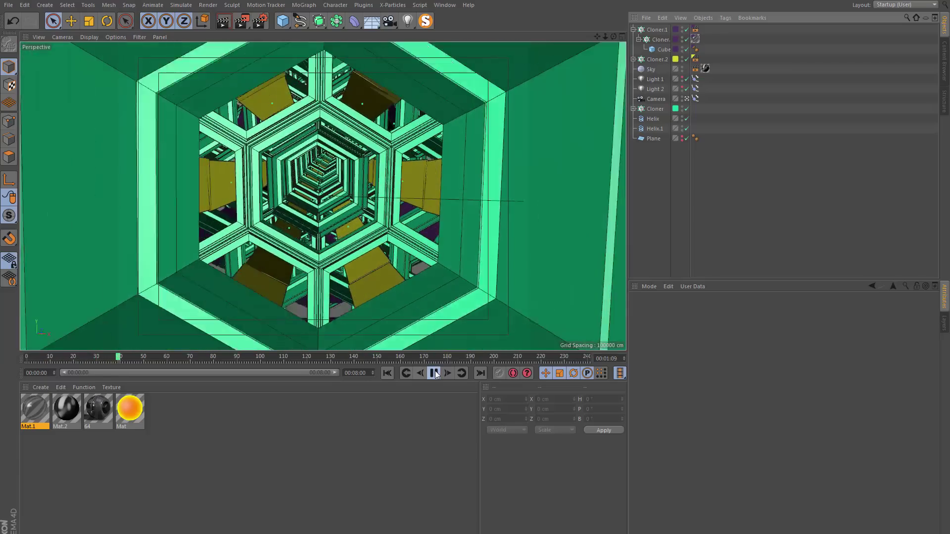
click(433, 373)
Turn off Layer Color display in the viewport and render the camera view.
click(134, 38)
mouse_move(117, 37)
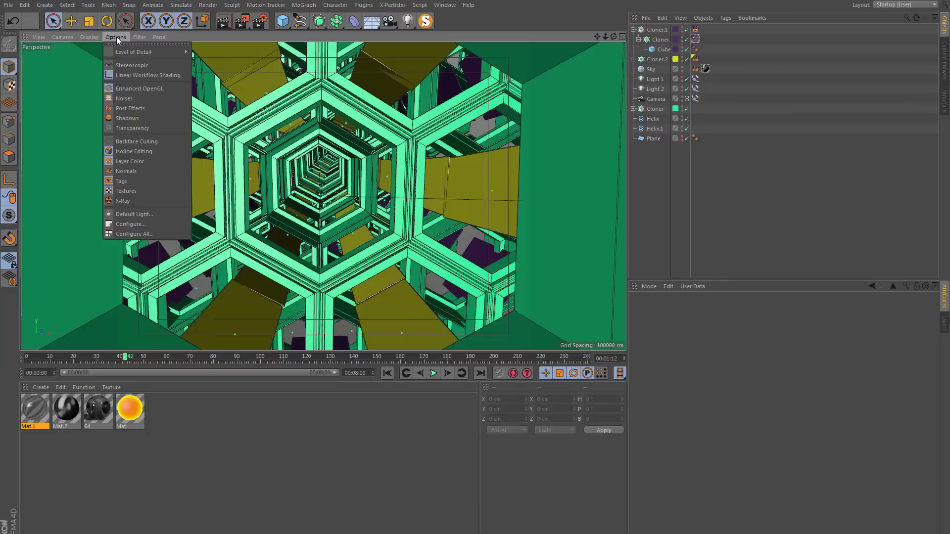
click(142, 159)
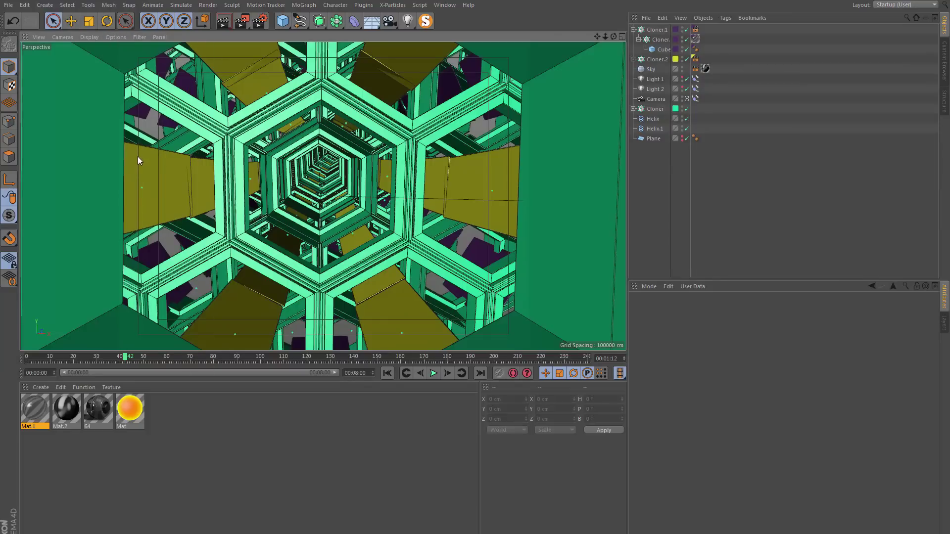
key(ctrl+r)
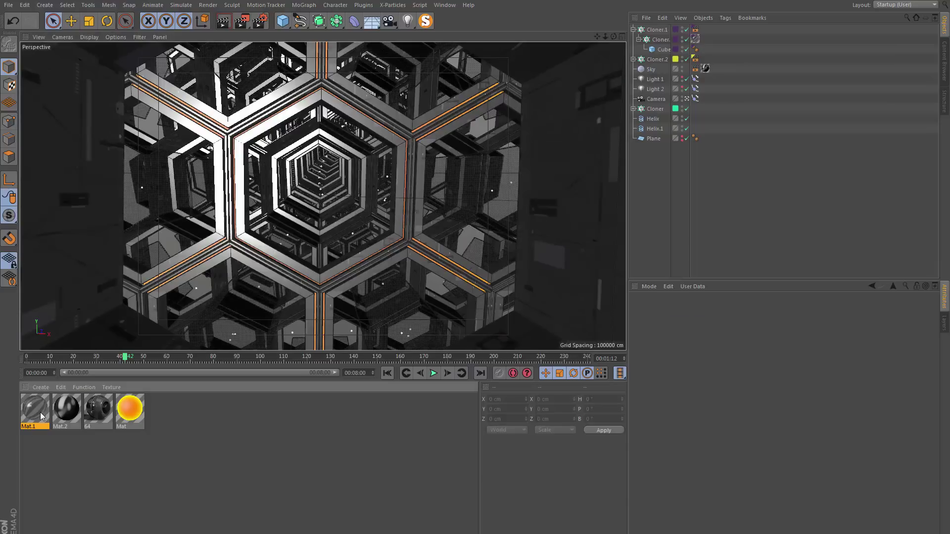
Examine the Transparency, Reflectance and Color settings of the glass material Mat.1 in the Material Editor.
double_click(40, 411)
click(198, 187)
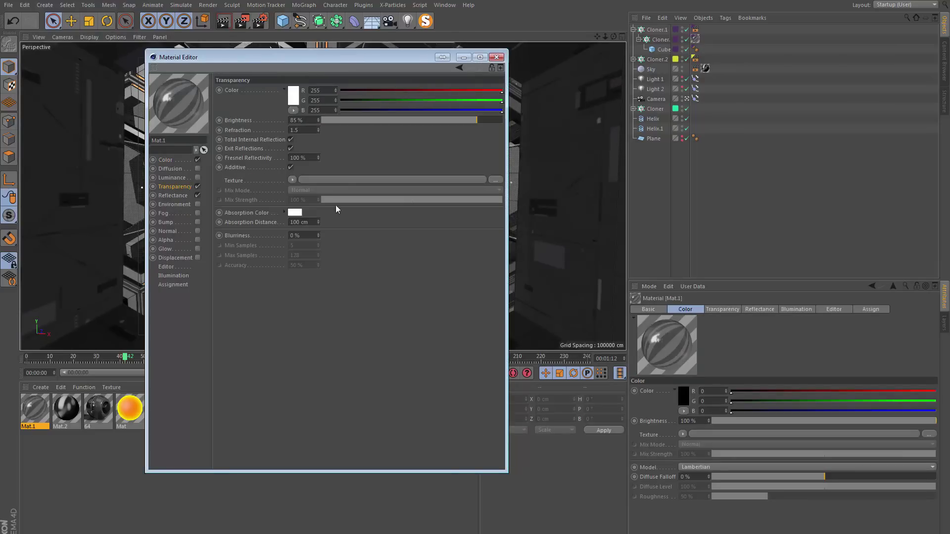
click(181, 194)
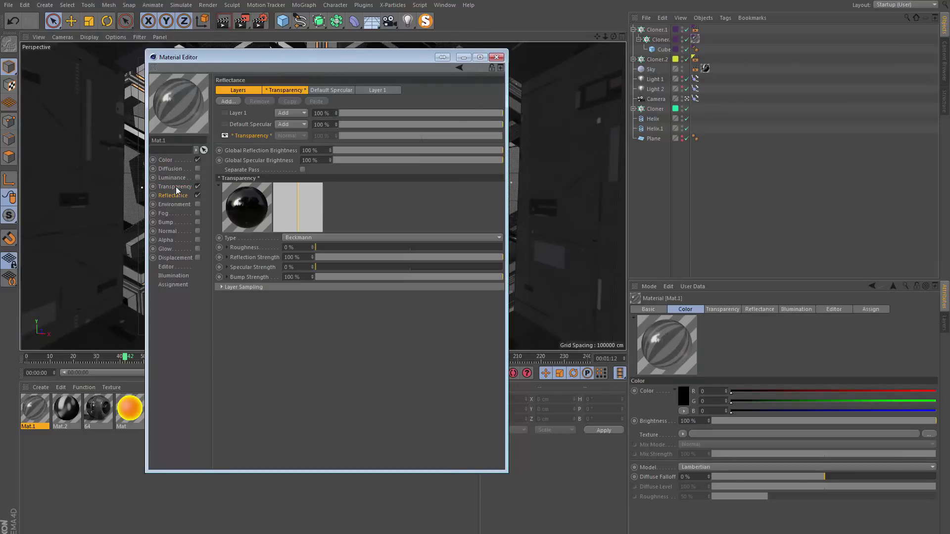
click(176, 186)
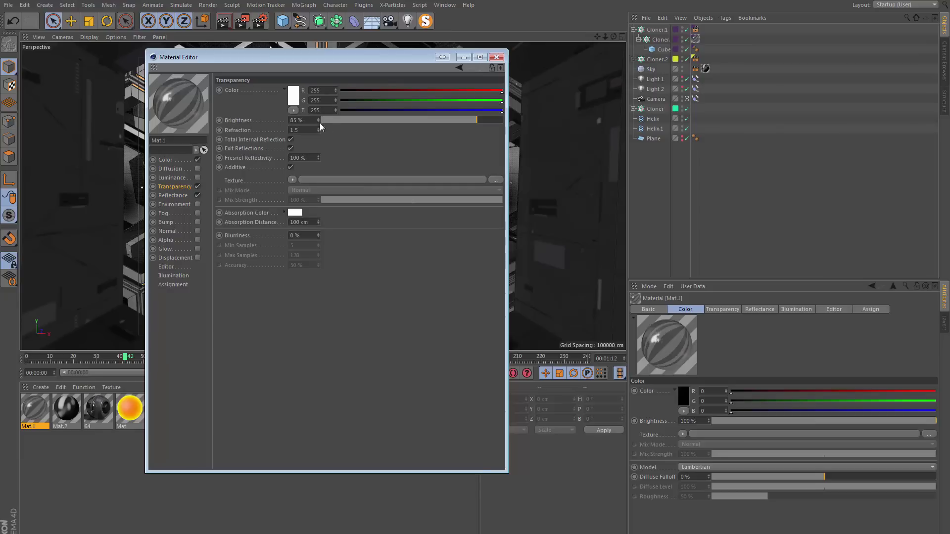
click(161, 160)
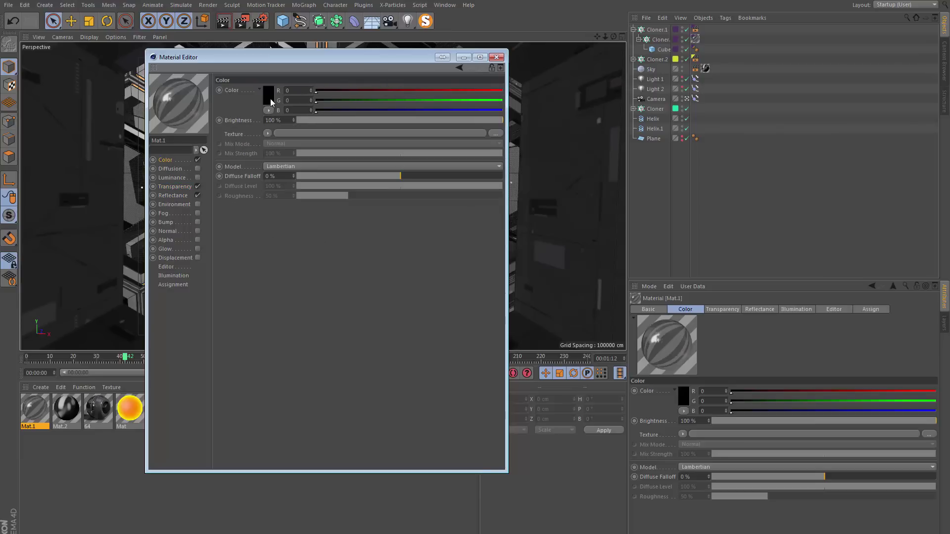
click(186, 187)
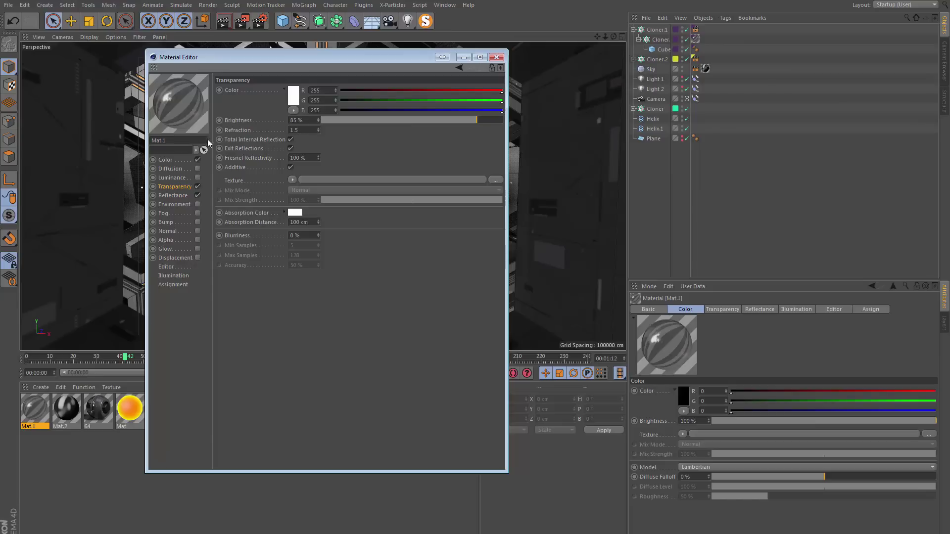
click(181, 197)
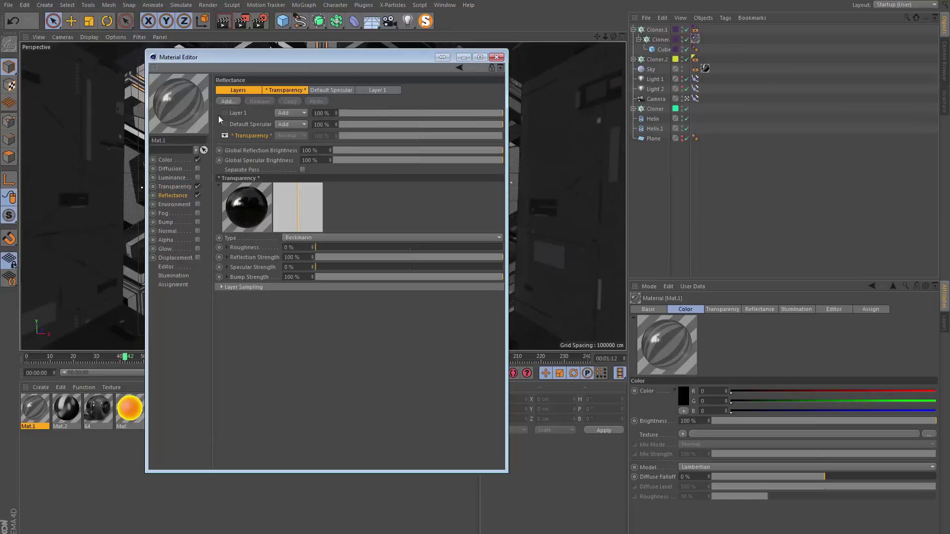
click(496, 57)
Render the camera view in the viewport to check how the glass panels reflect.
key(ctrl+r)
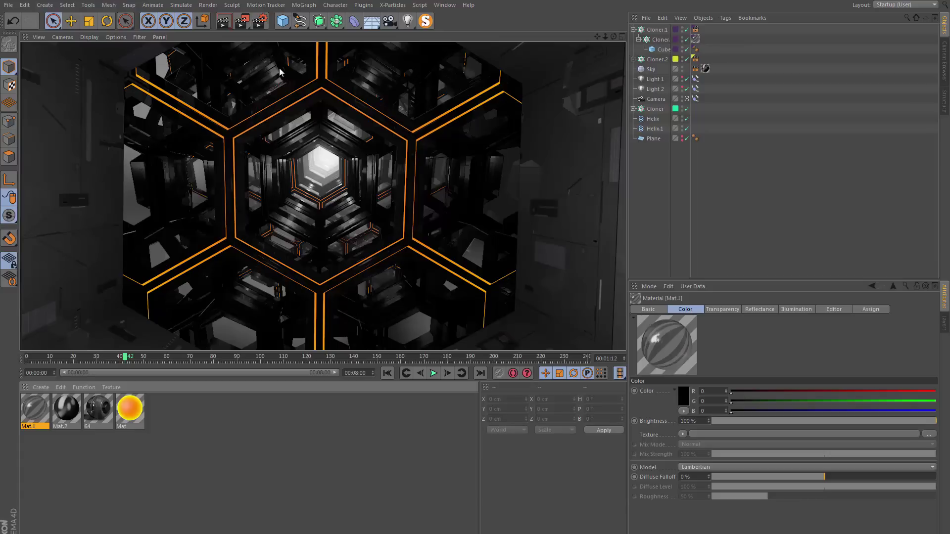
click(711, 98)
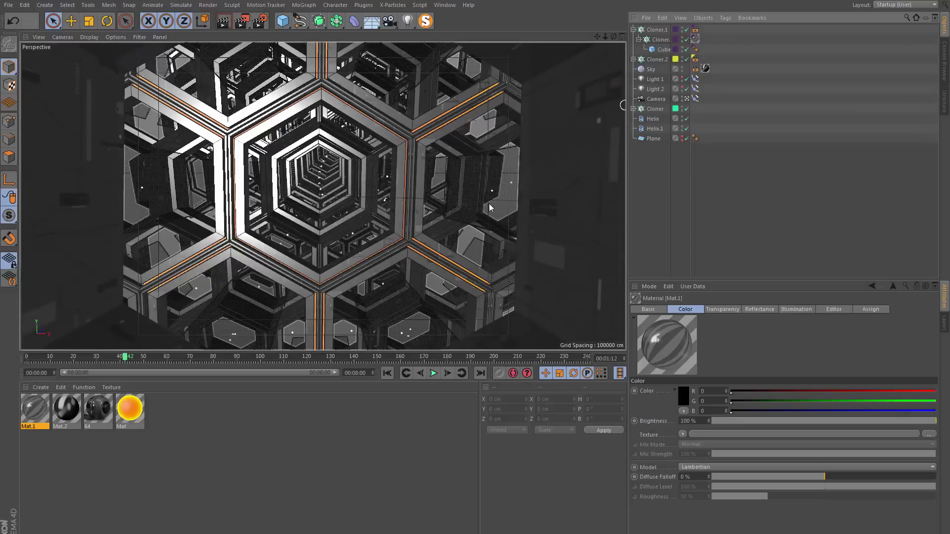
click(223, 21)
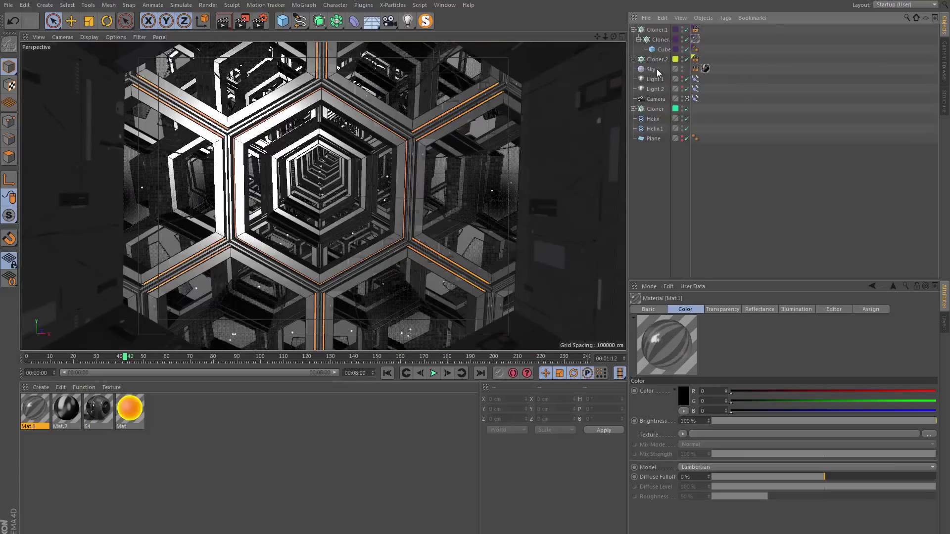
Add Cloner.1 and Cloner.2 to the exclusion list of the Sky's compositing tag, using Exclude mode.
click(695, 70)
click(761, 309)
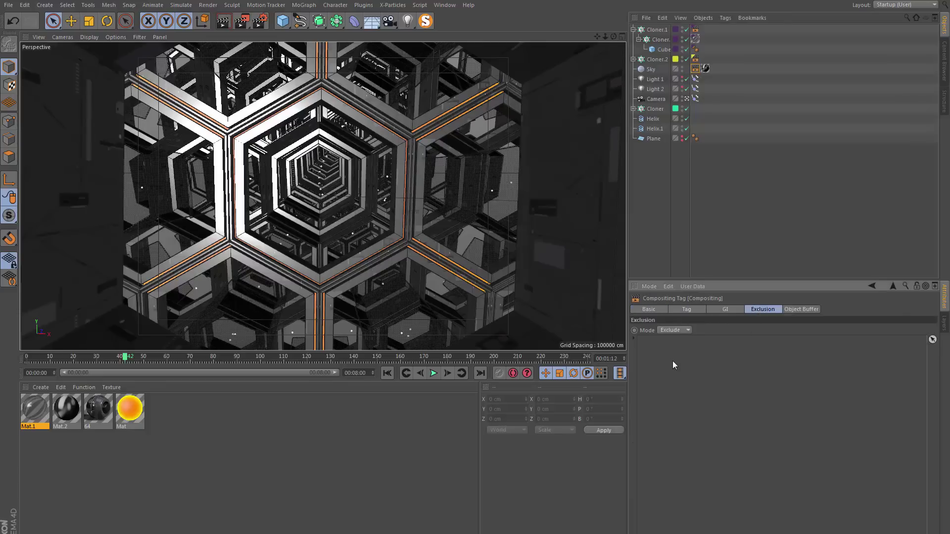
drag(657, 30, 716, 334)
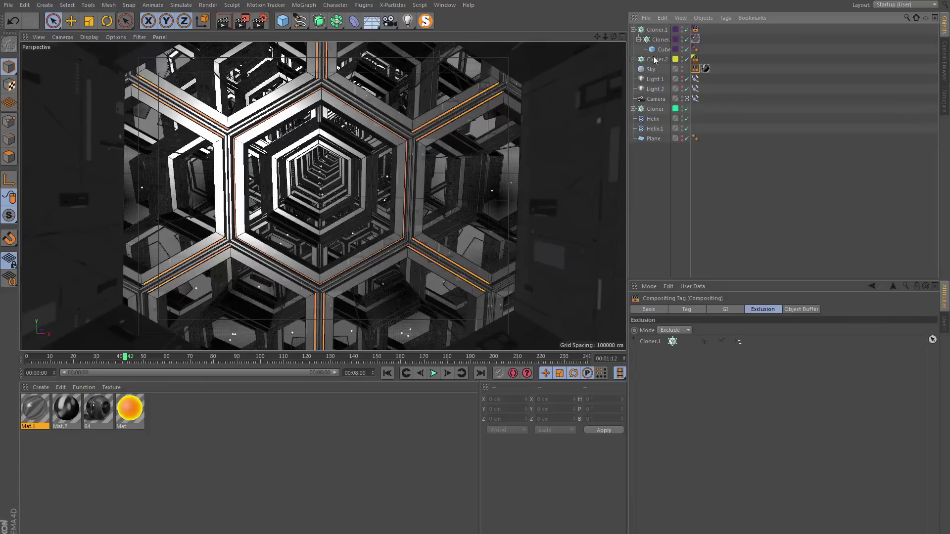
drag(654, 59, 682, 396)
Render the current frame in the viewport and in the Picture Viewer to check the sky exclusion.
click(223, 22)
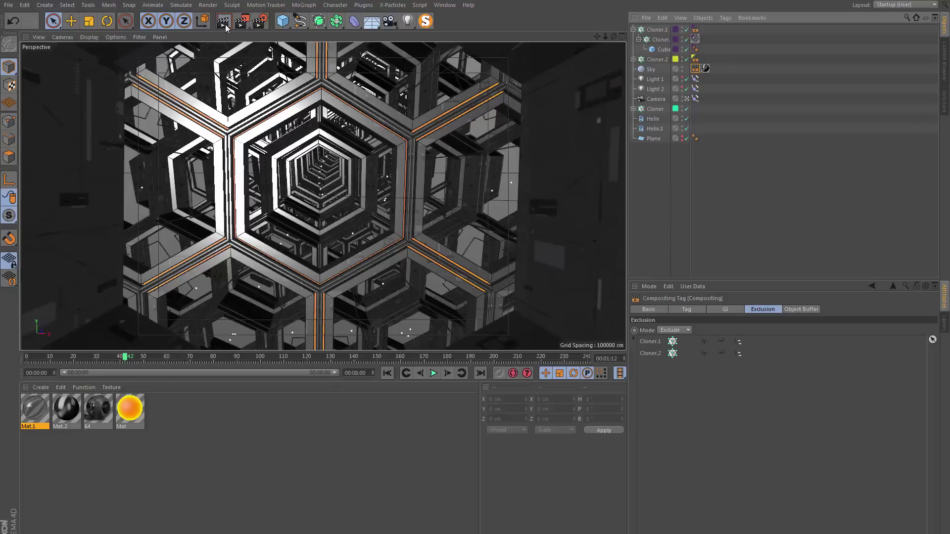
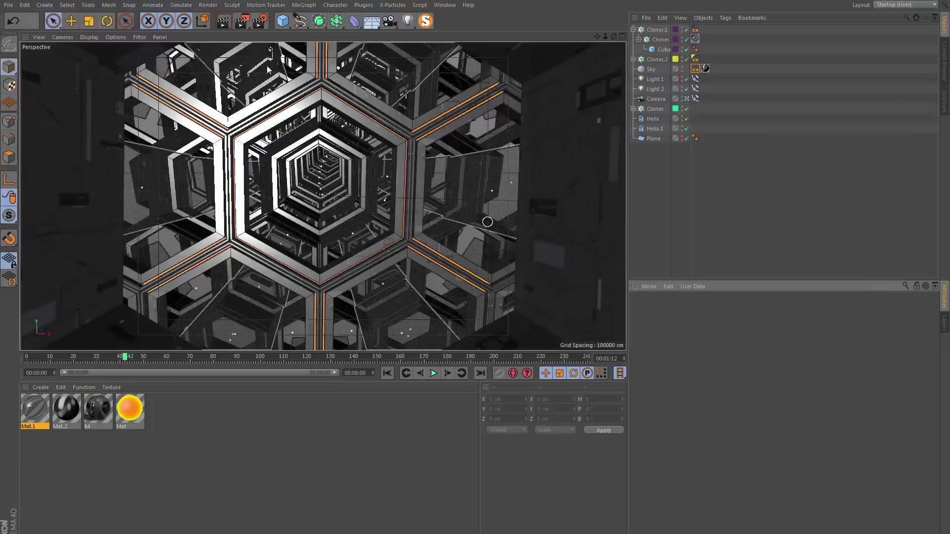
click(244, 25)
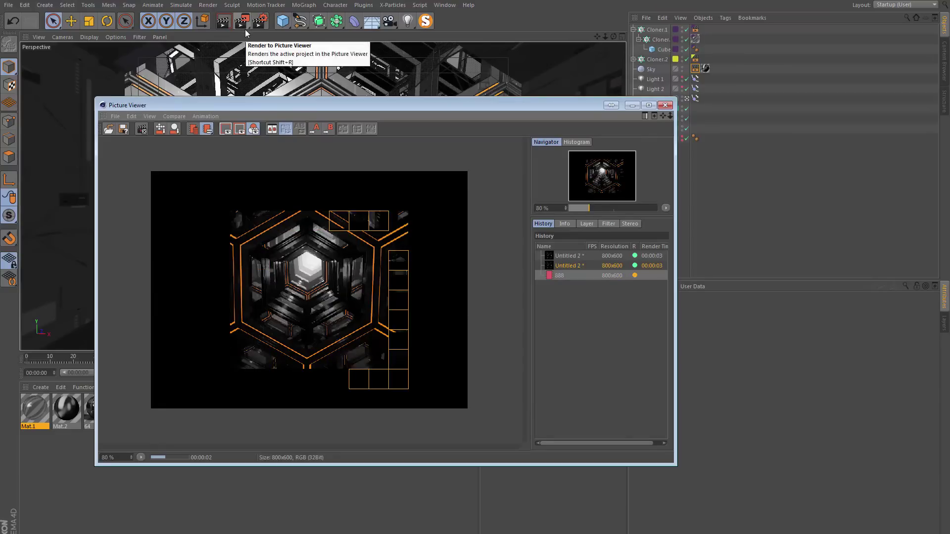
click(631, 106)
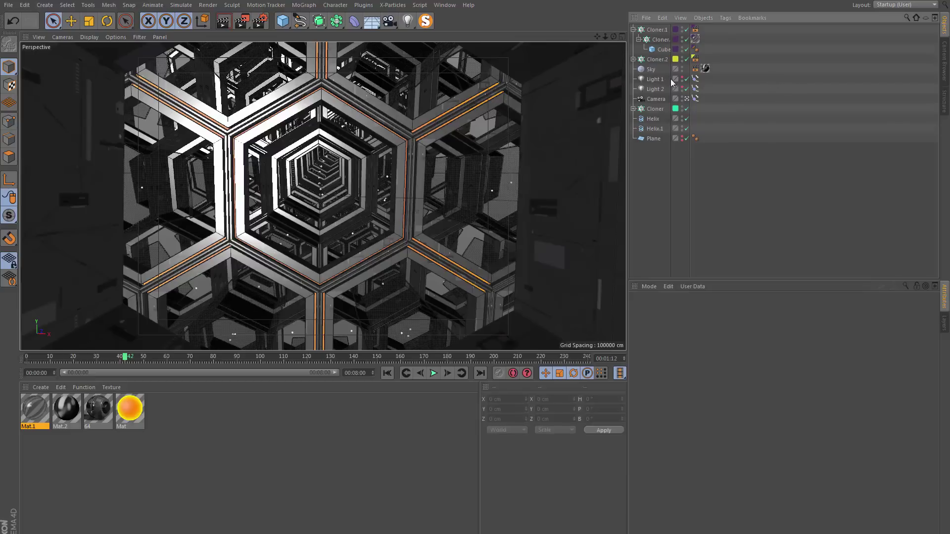
Review the general settings of Light 1 and set the falloff Radius/Decay of Light 2 to 500 cm.
click(655, 80)
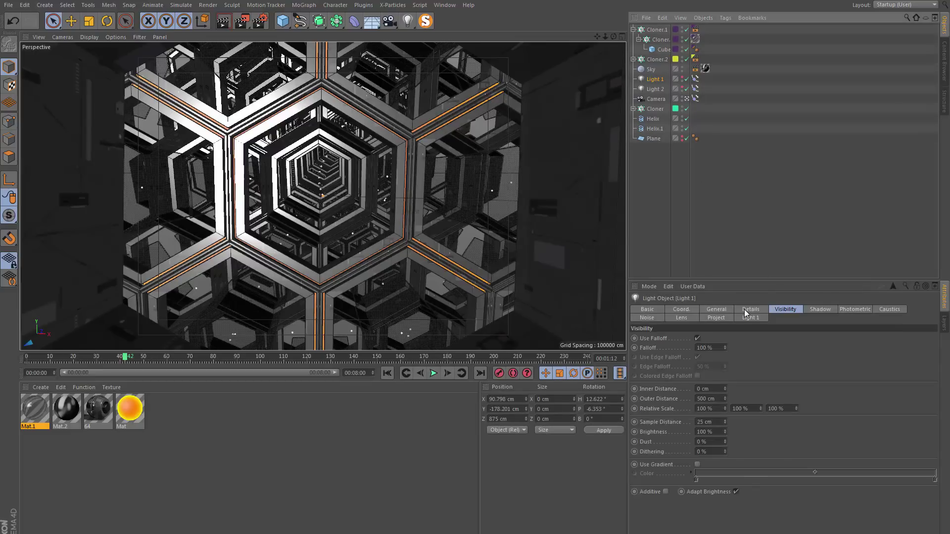
click(723, 309)
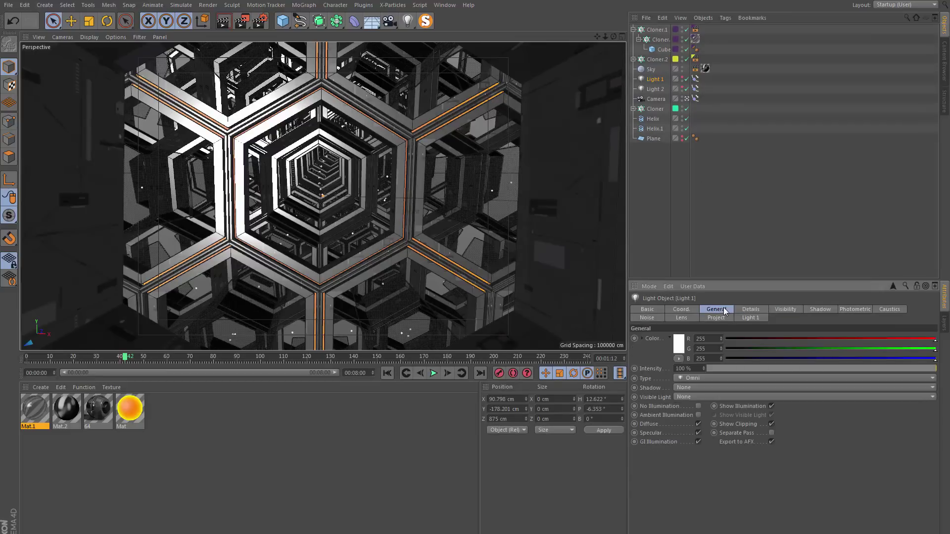
click(658, 89)
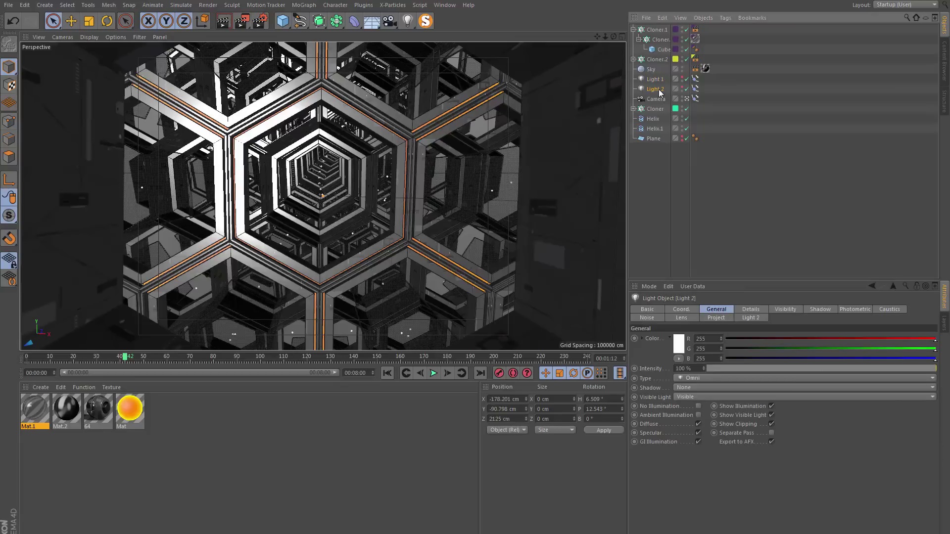
click(750, 309)
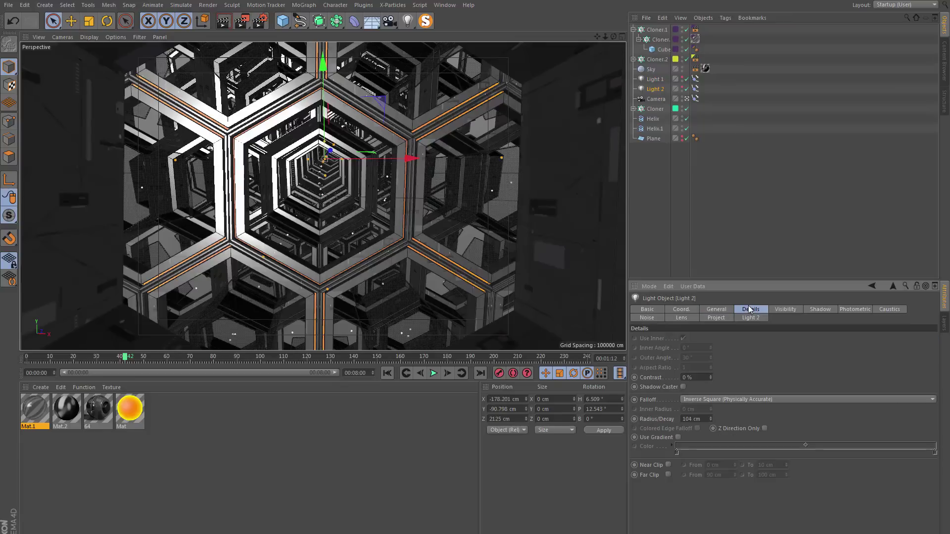
double_click(706, 419)
text(500)
key(Return)
Render the frame to the Picture Viewer and compare it with the previous render at 100% zoom in an enlarged window.
click(244, 20)
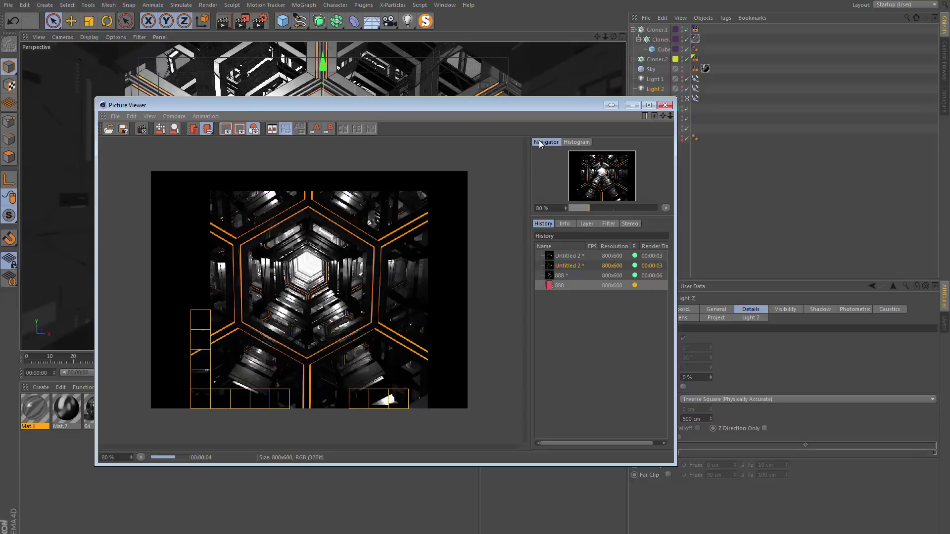
drag(416, 105, 411, 59)
click(137, 411)
click(150, 488)
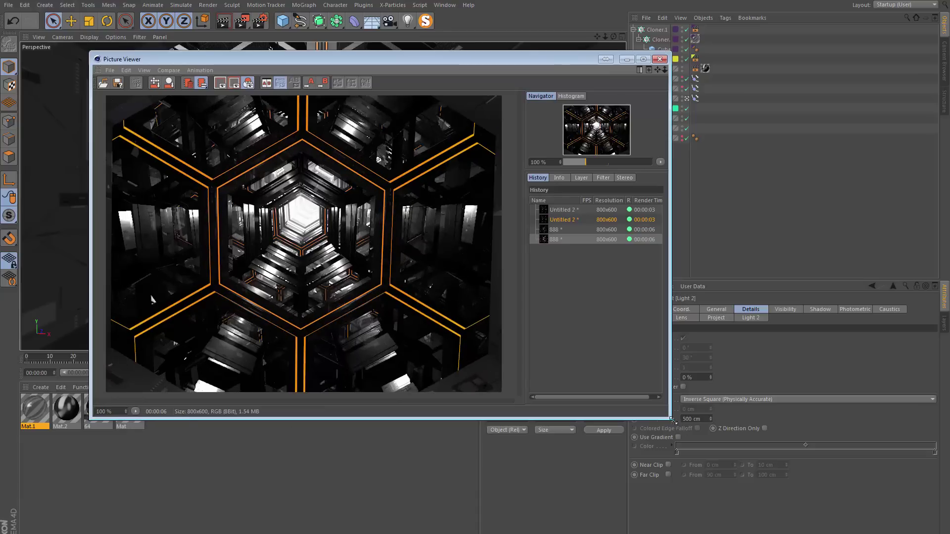
drag(664, 418, 852, 467)
click(741, 228)
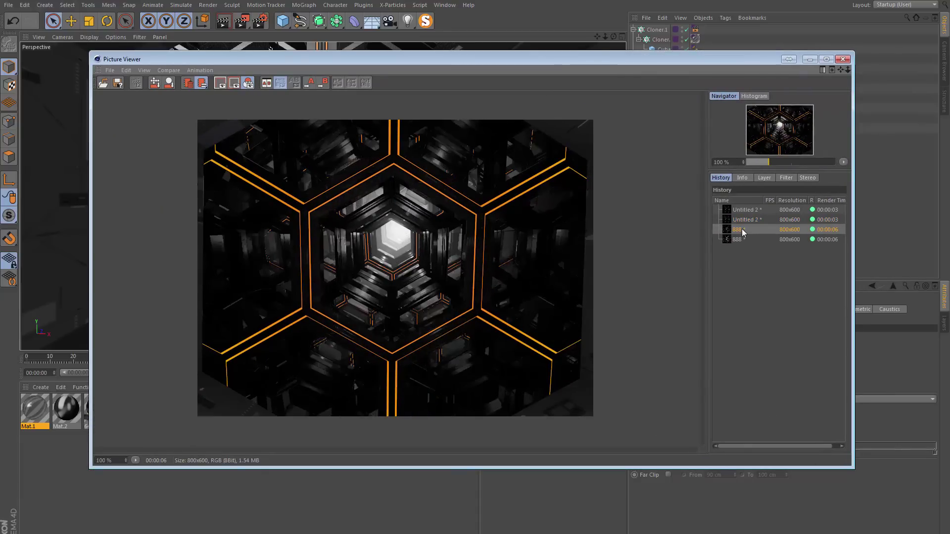
Compare the two latest test renders, close the Picture Viewer, and check the reference video before returning to Cinema 4D.
click(739, 239)
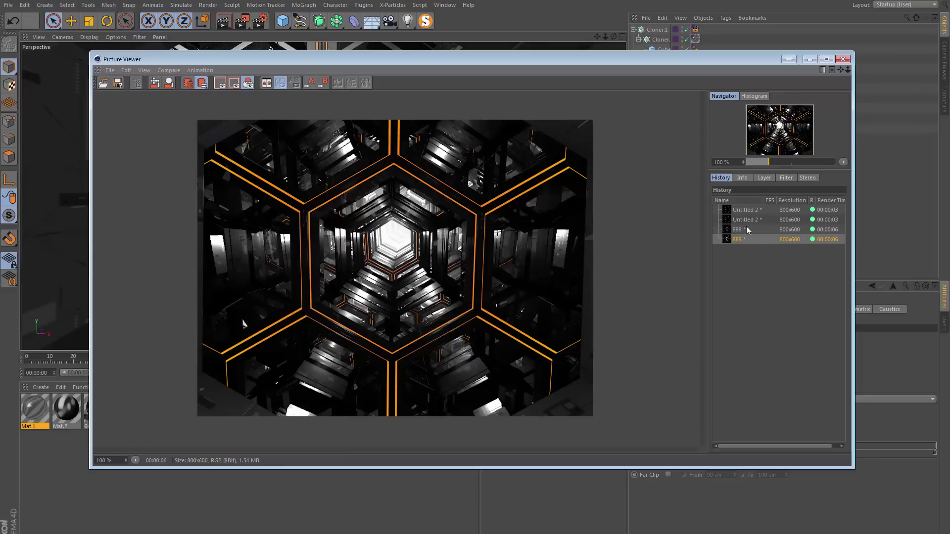
click(843, 60)
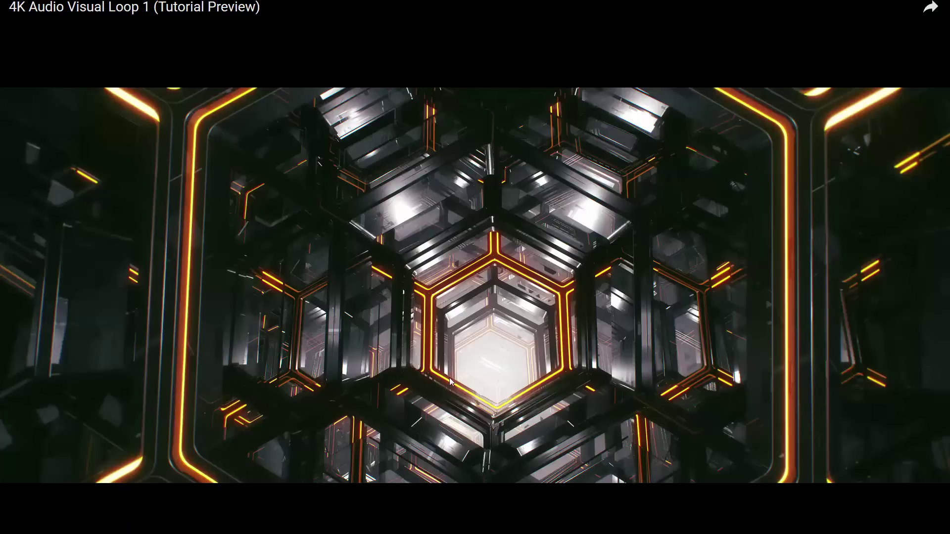
key(Escape)
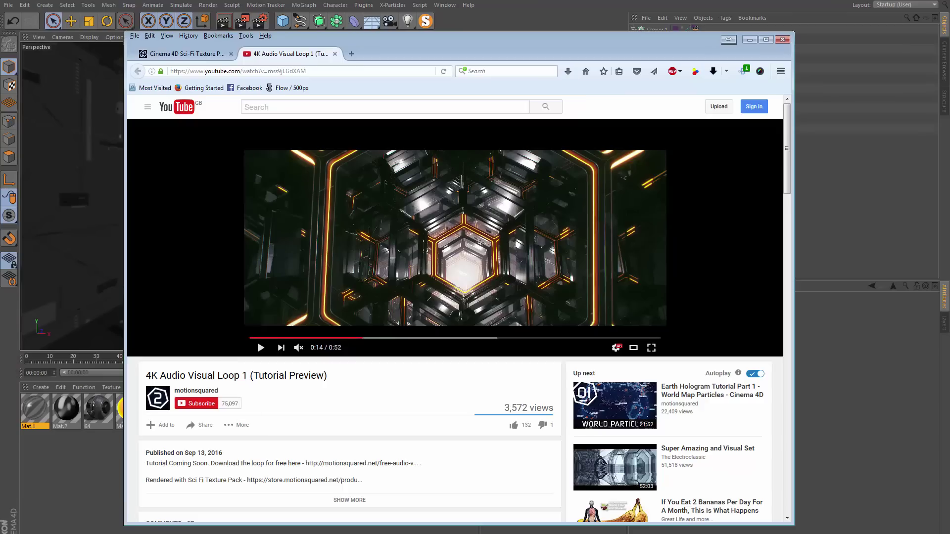
key(alt+Tab)
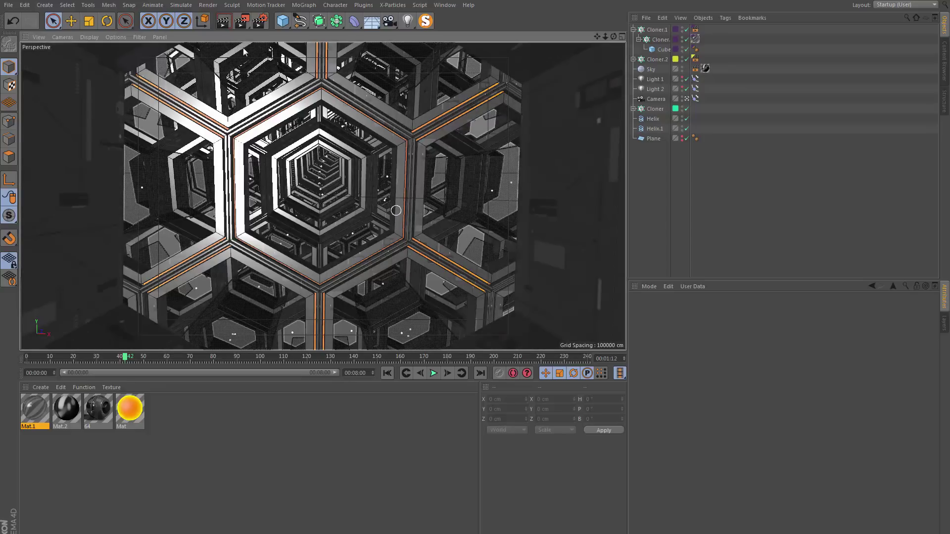
Set the render output's film aspect to Panavision (2.39:1) and its frame rate to 24.
click(260, 21)
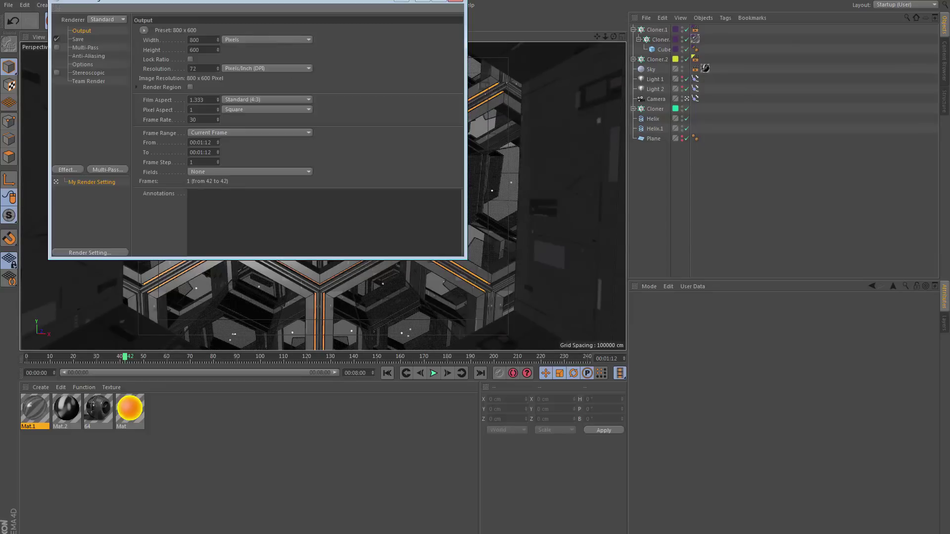
drag(160, 3, 242, 118)
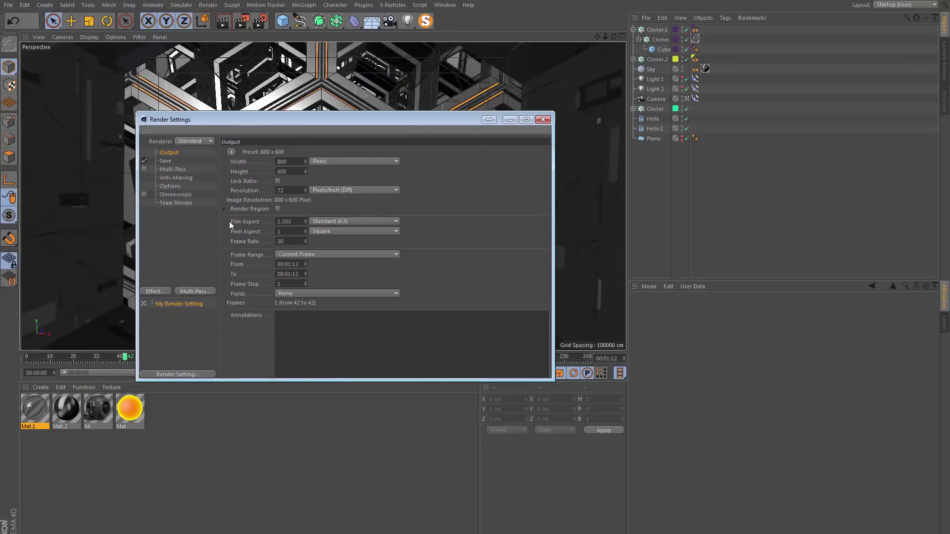
click(355, 220)
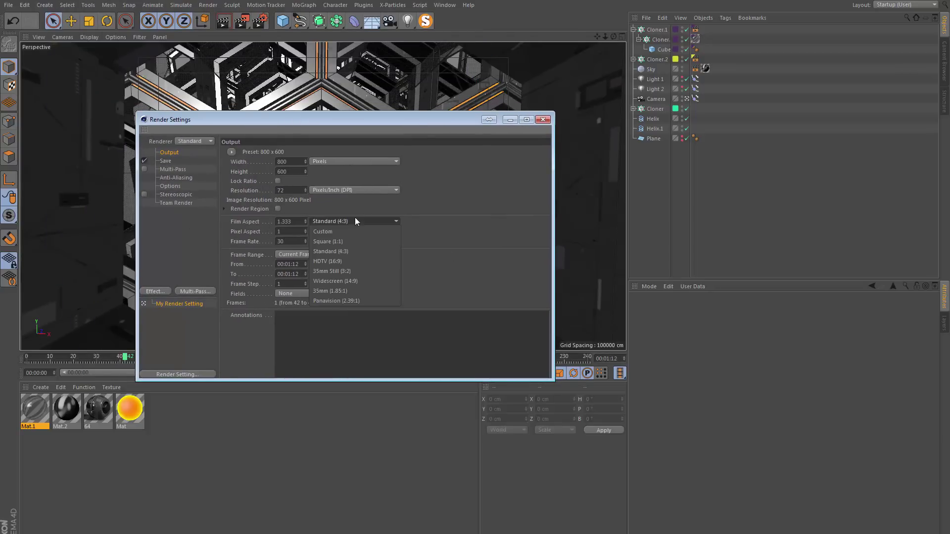
click(330, 300)
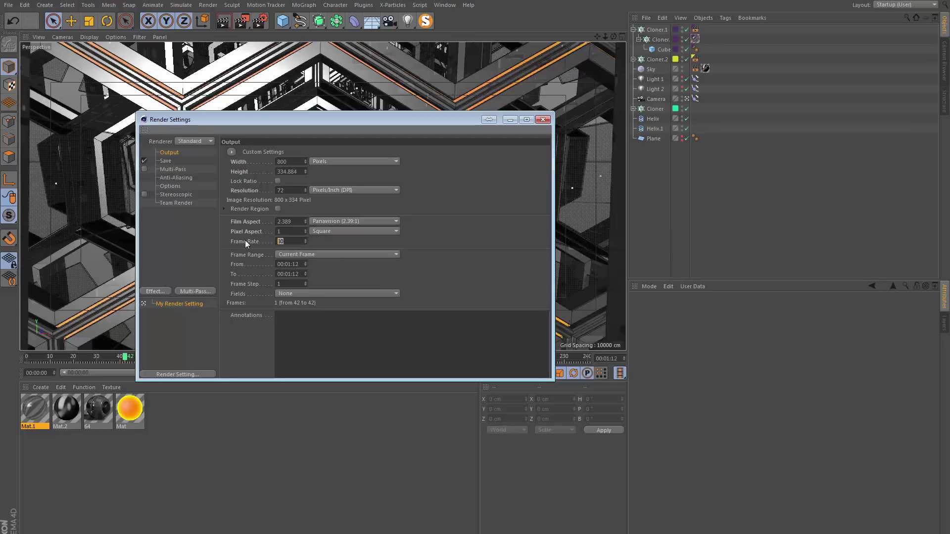
text(24)
key(Return)
drag(443, 125, 410, 100)
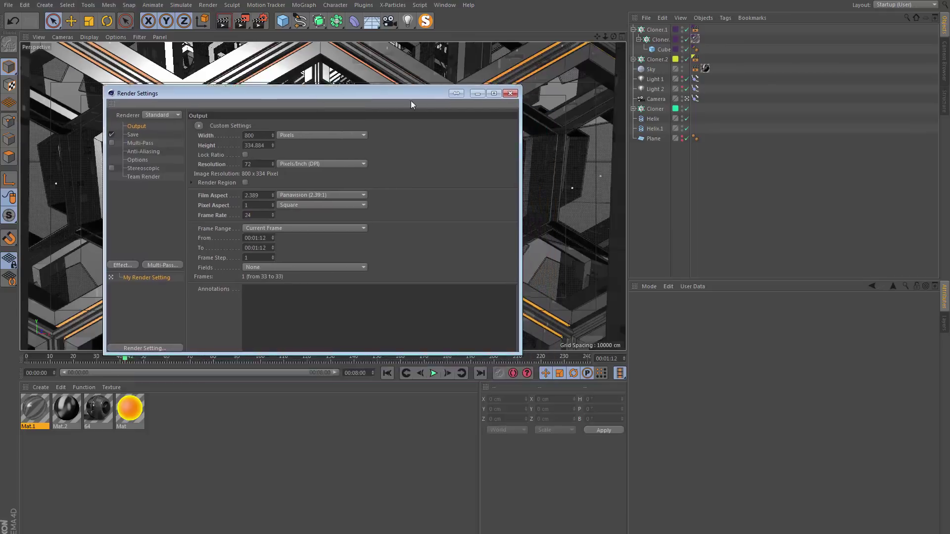
click(508, 93)
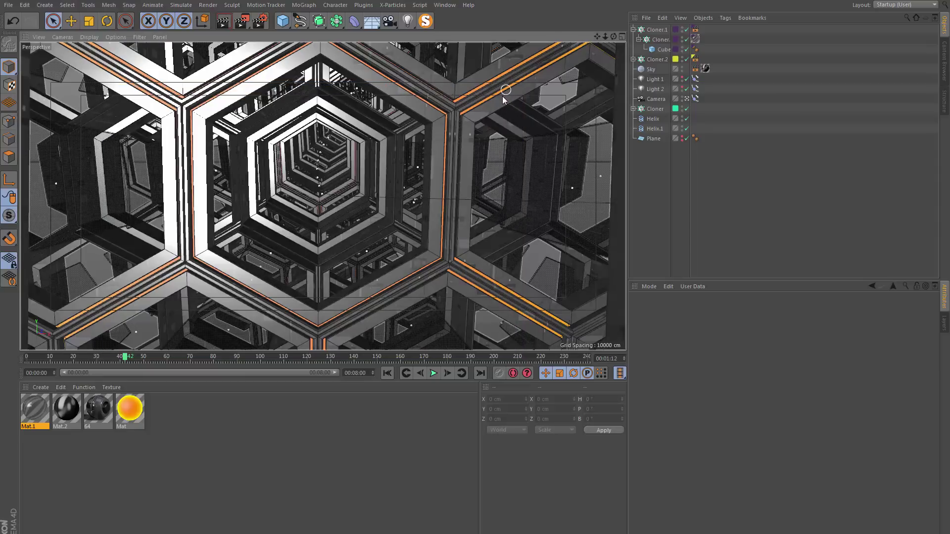
Set the project's FPS to 24 in the Project Settings.
key(ctrl+d)
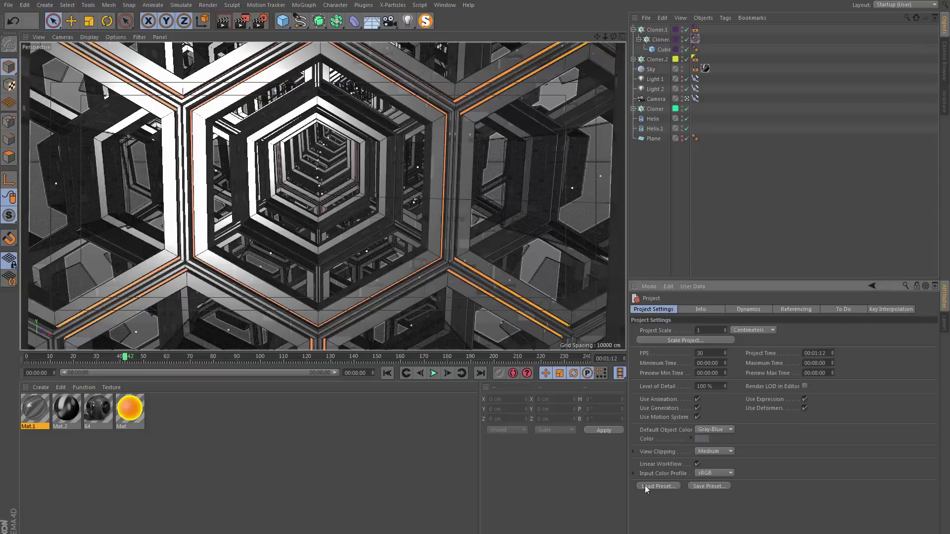
drag(711, 352, 636, 351)
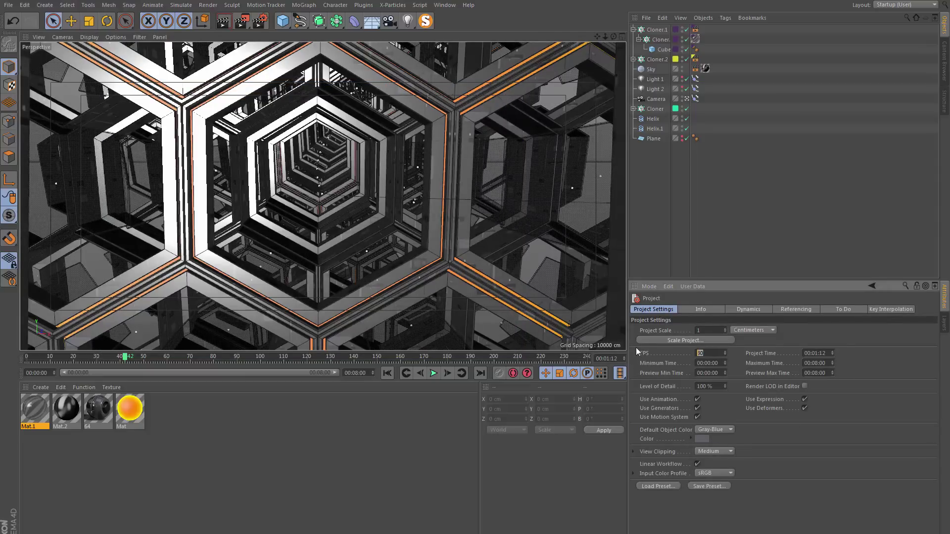
key(Return)
click(842, 308)
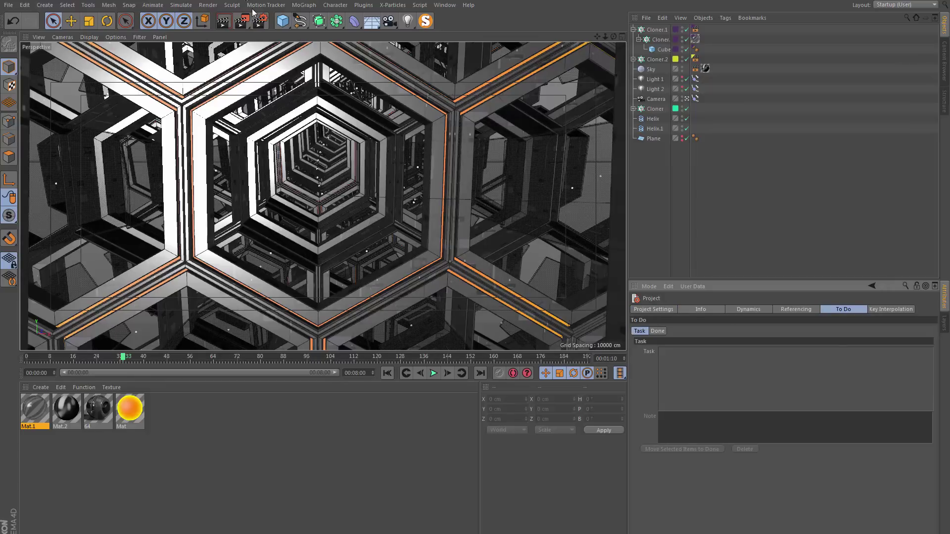
click(646, 309)
Set the render's anti-aliasing to Best with a 5% threshold and adjust its Max Level.
click(259, 21)
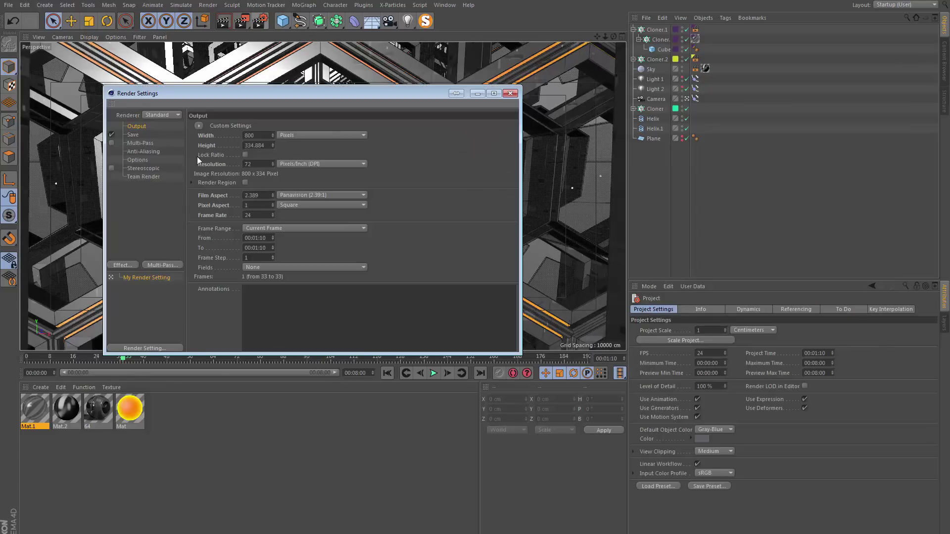
click(146, 152)
drag(247, 93, 311, 120)
click(362, 154)
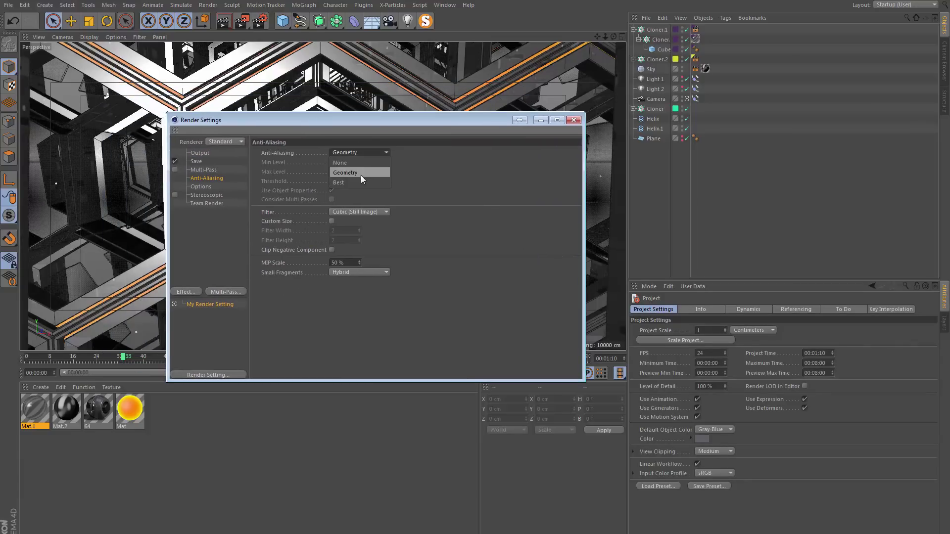
click(353, 185)
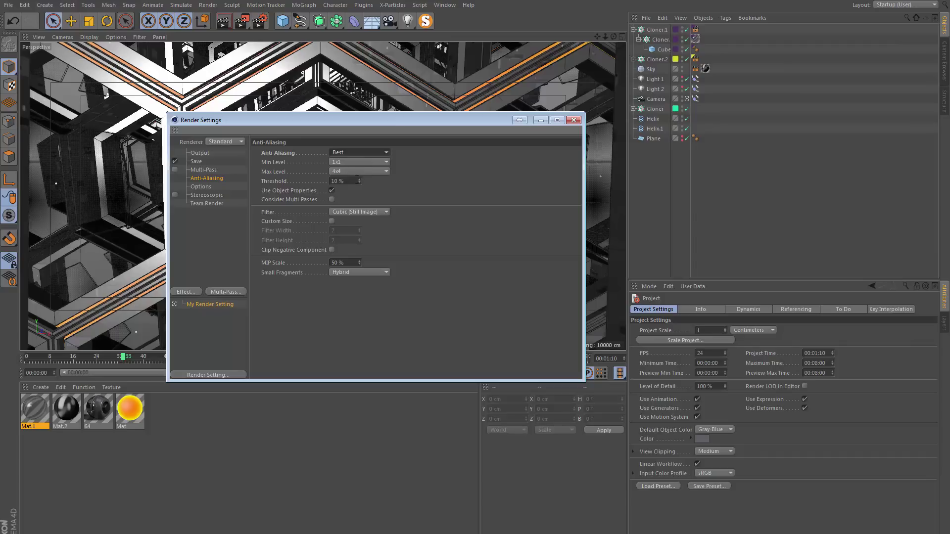
drag(357, 179, 357, 188)
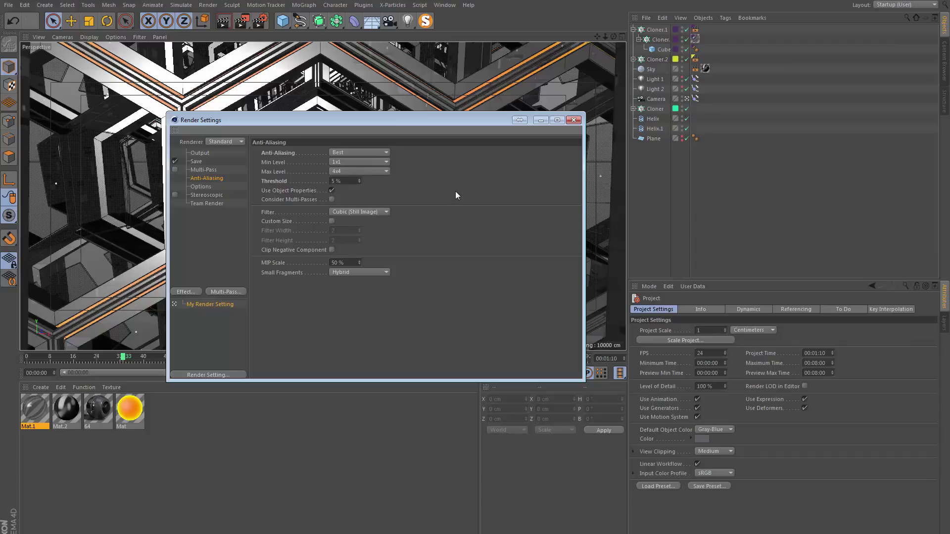
click(202, 153)
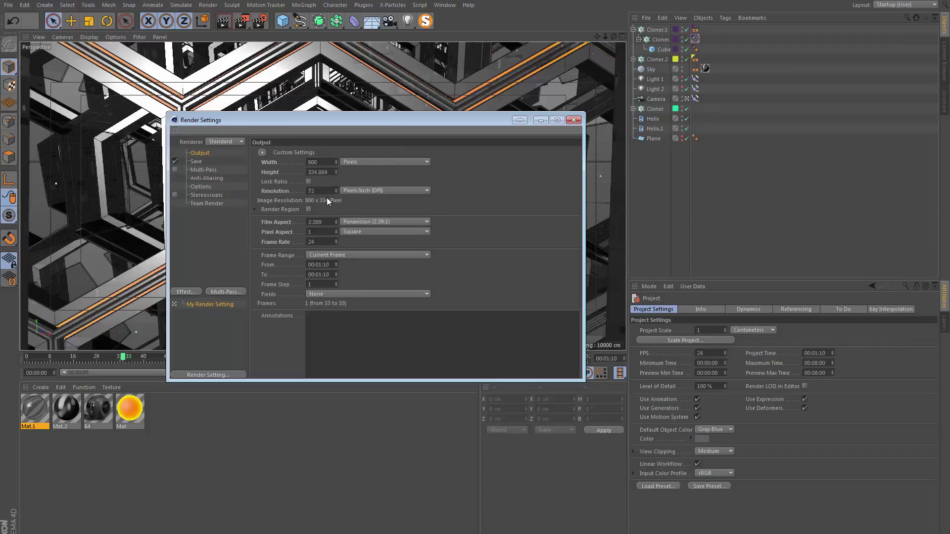
click(208, 179)
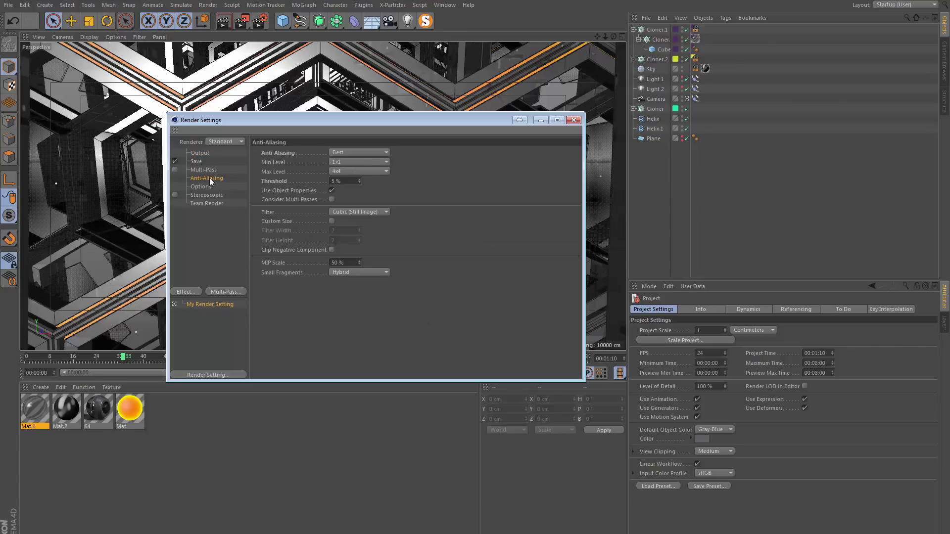
click(345, 171)
click(345, 189)
Set the render output's frame range to All Frames.
click(200, 154)
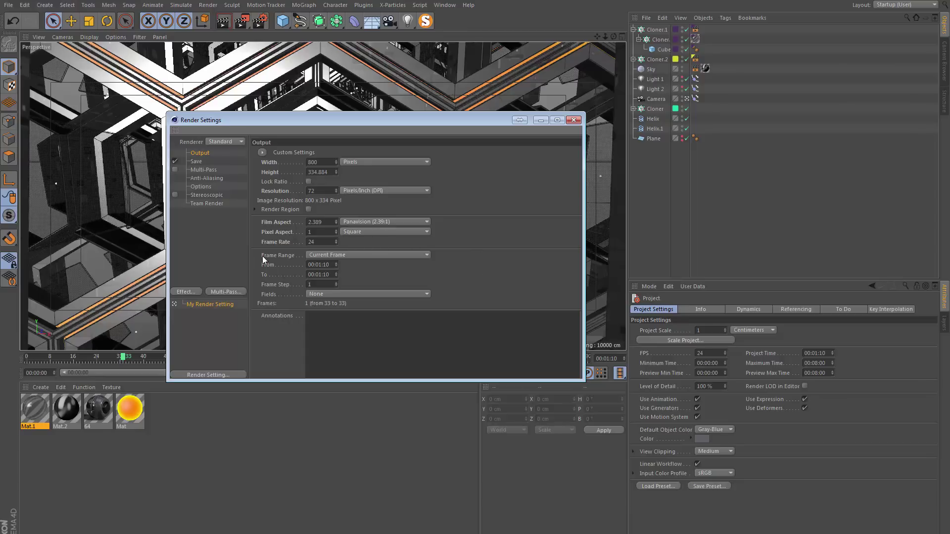
click(349, 253)
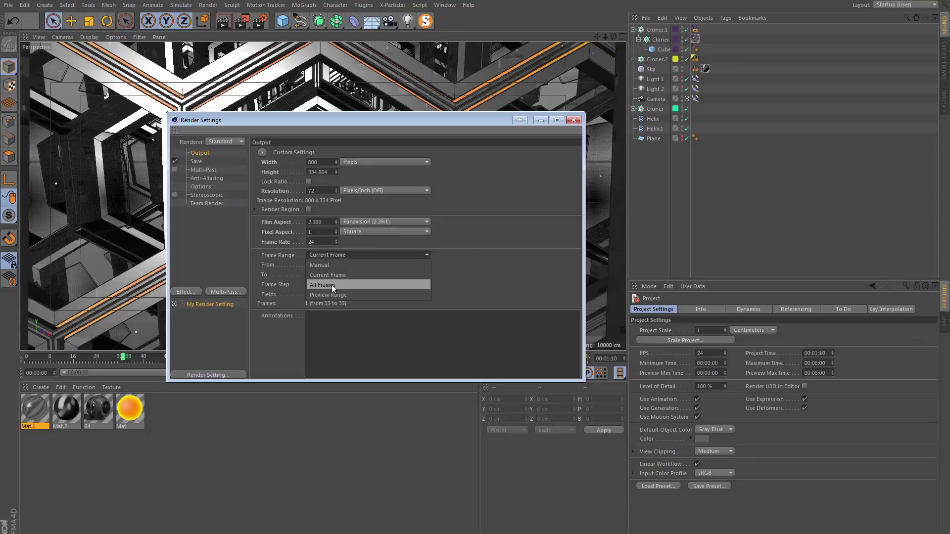
click(341, 280)
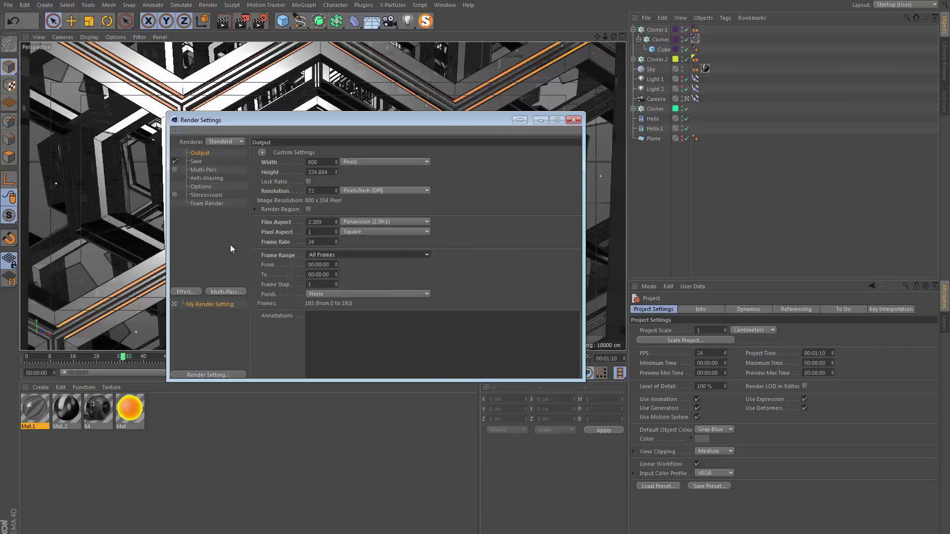
Enable Multi-Pass rendering and show the render's save settings.
click(175, 170)
click(193, 161)
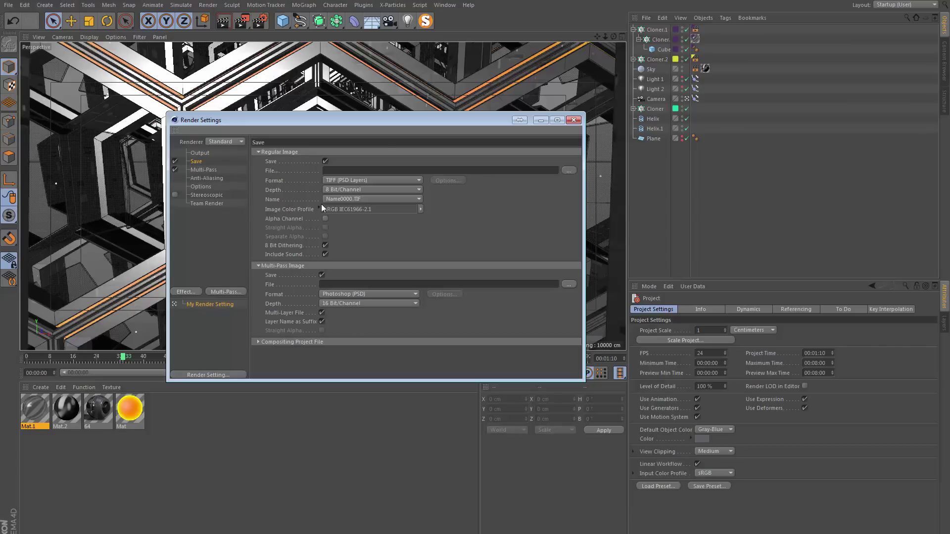
click(175, 169)
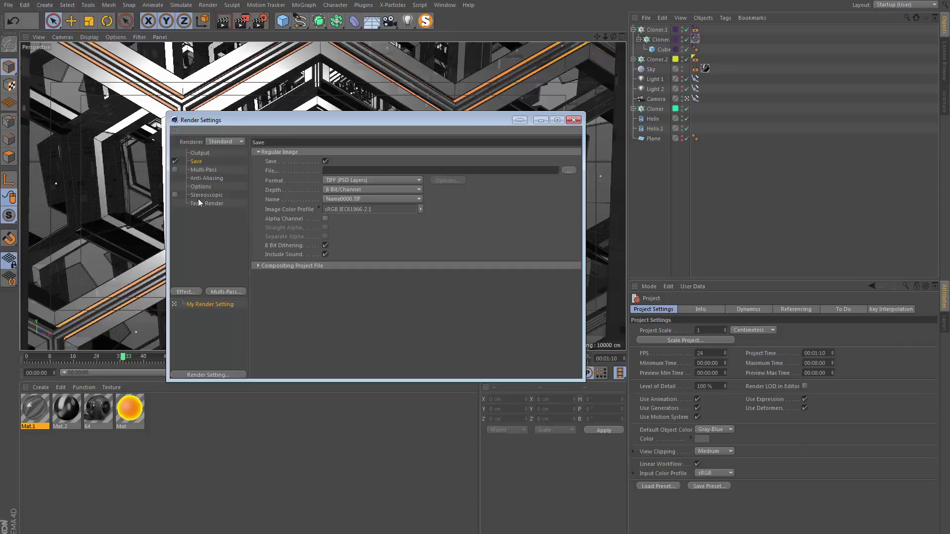
click(175, 170)
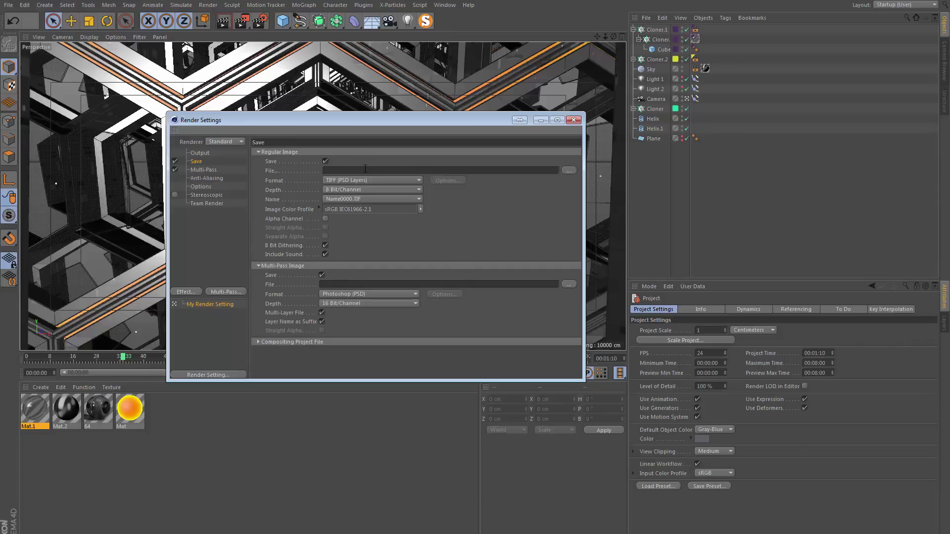
Set the regular image to PNG at 16 Bit/Channel and the multi-pass image format to PNG.
click(345, 181)
click(360, 278)
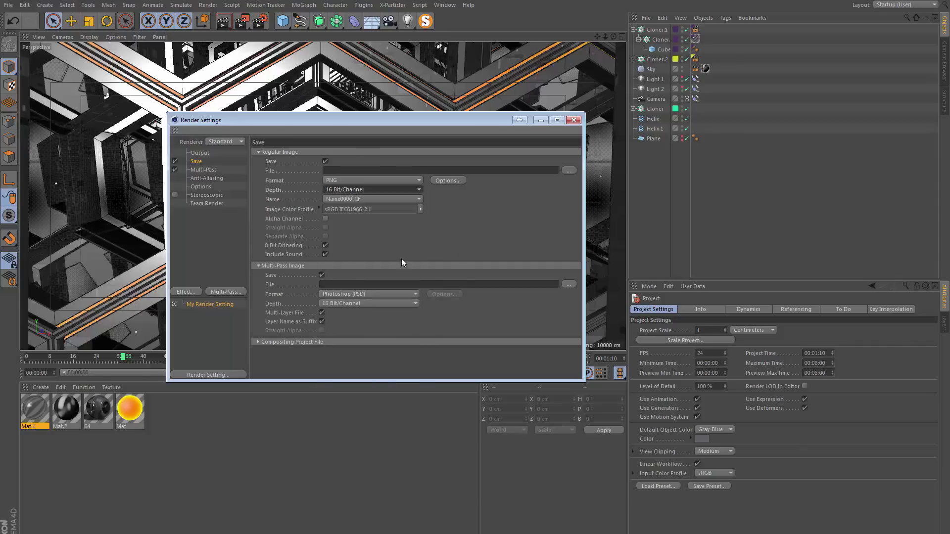
click(361, 295)
click(496, 219)
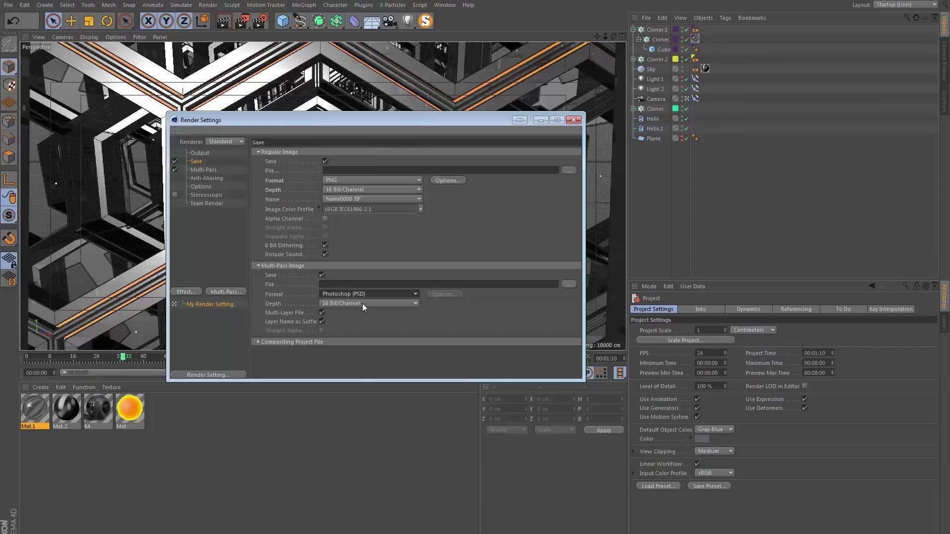
click(360, 295)
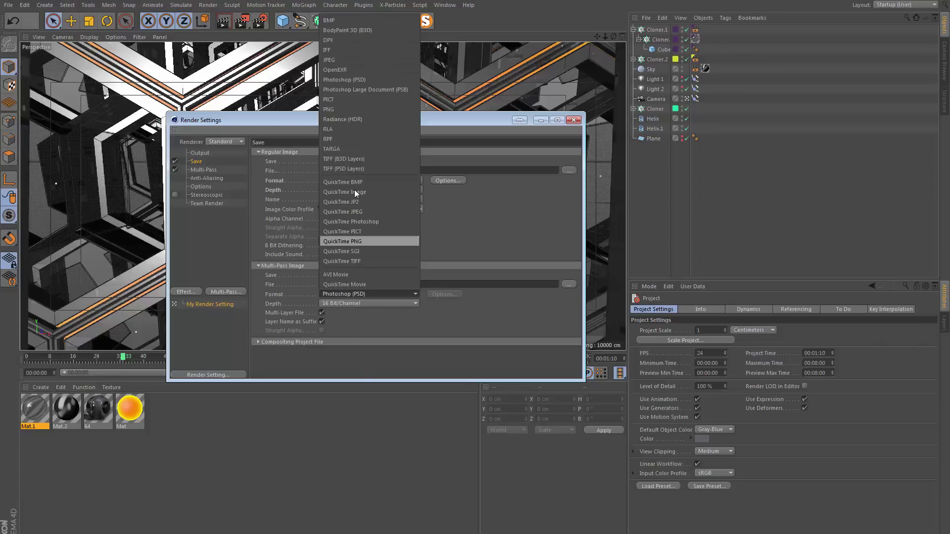
click(334, 109)
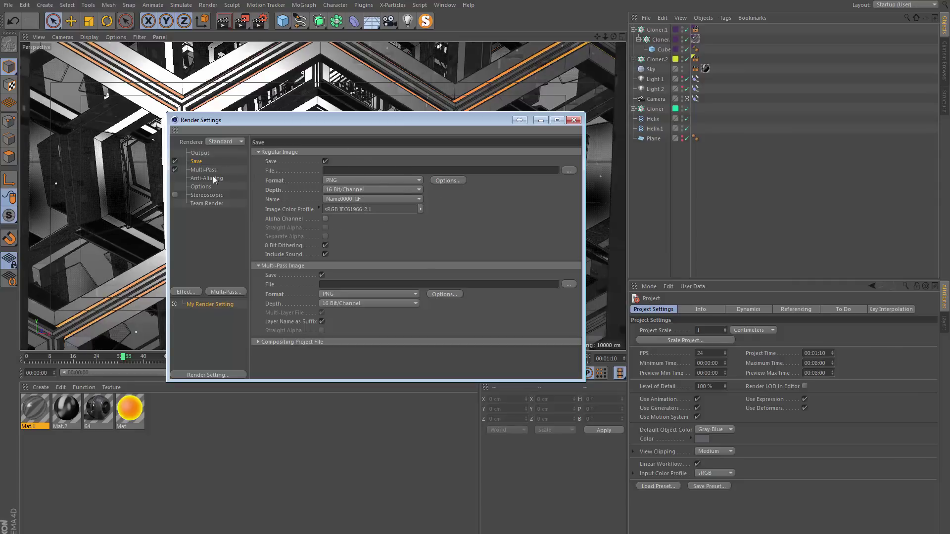
Add all image layers to the Multi-Pass output and widen the settings list to show their full names.
click(232, 293)
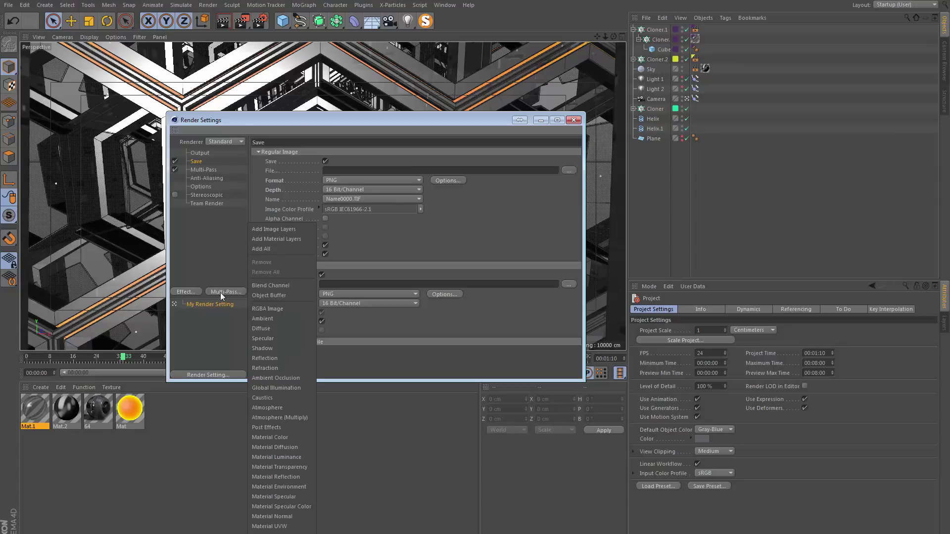
click(280, 230)
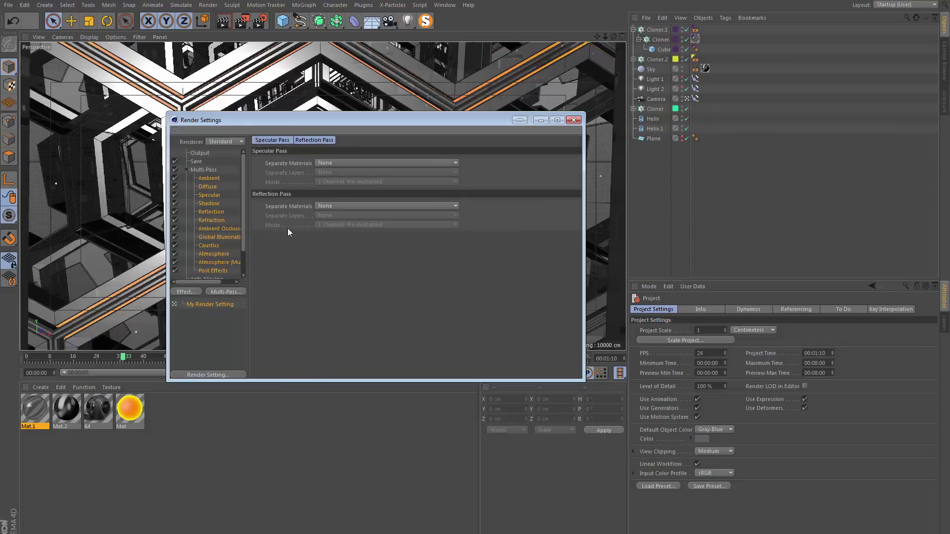
drag(248, 279, 307, 279)
Remove the Post Effects, Atmosphere (Multiply), Caustics, Global Illumination, Ambient Occlusion and Shadow passes from Multi-Pass.
click(216, 272)
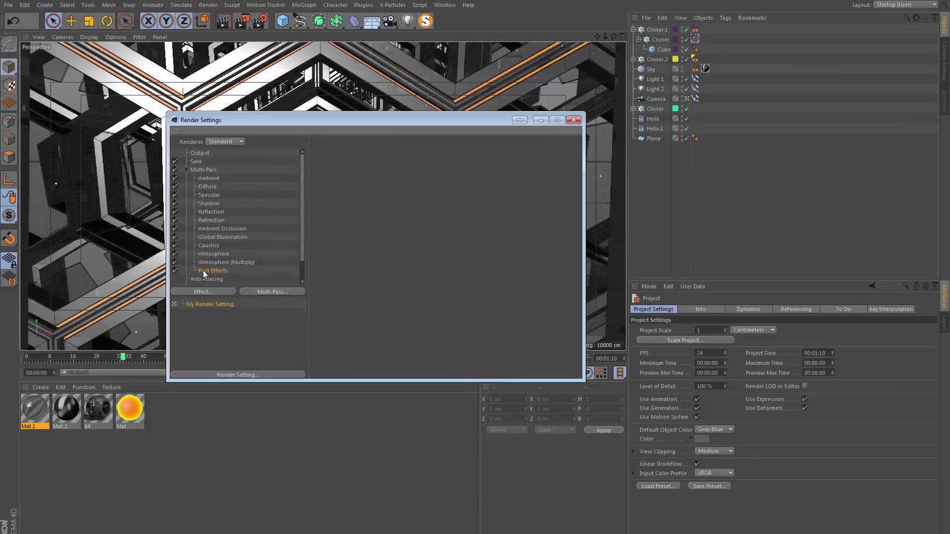
key(Delete)
key(Delete)
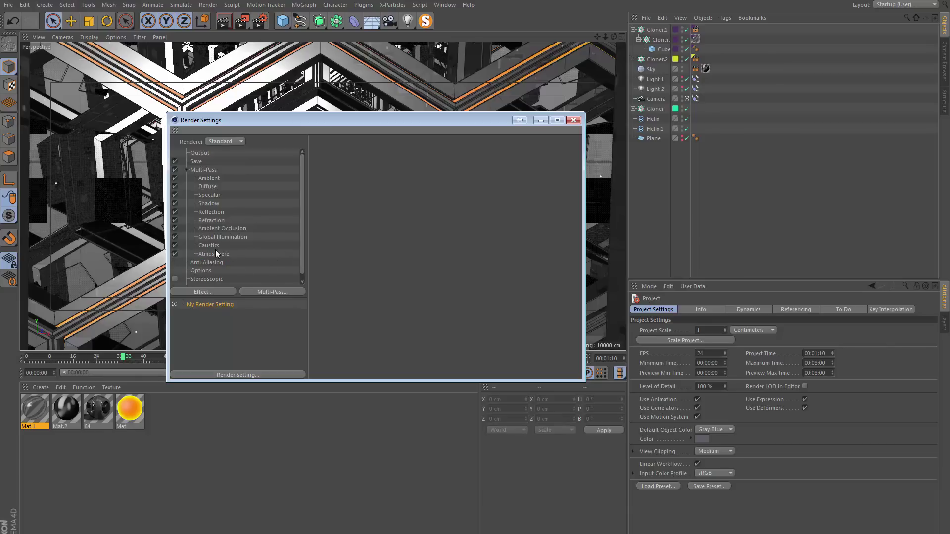
drag(260, 123, 257, 250)
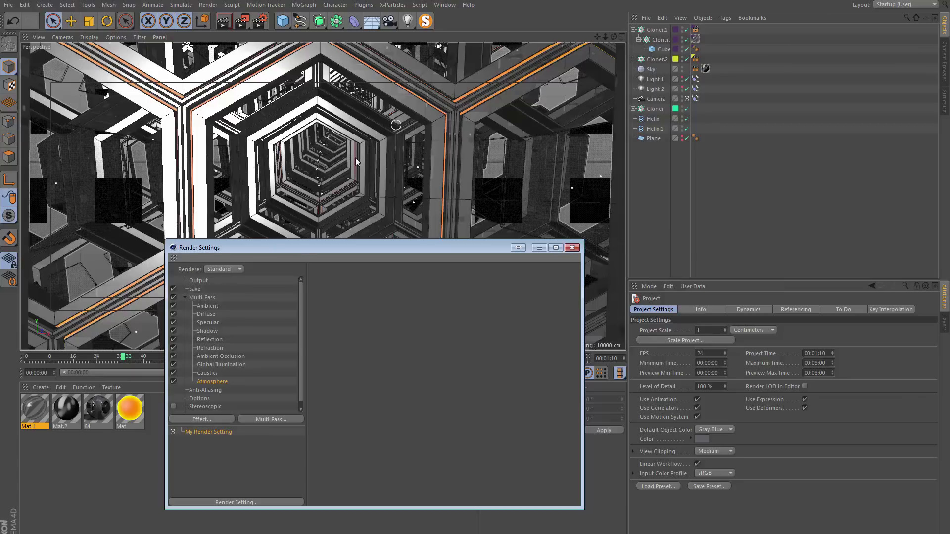
click(207, 373)
key(Delete)
click(210, 365)
key(Delete)
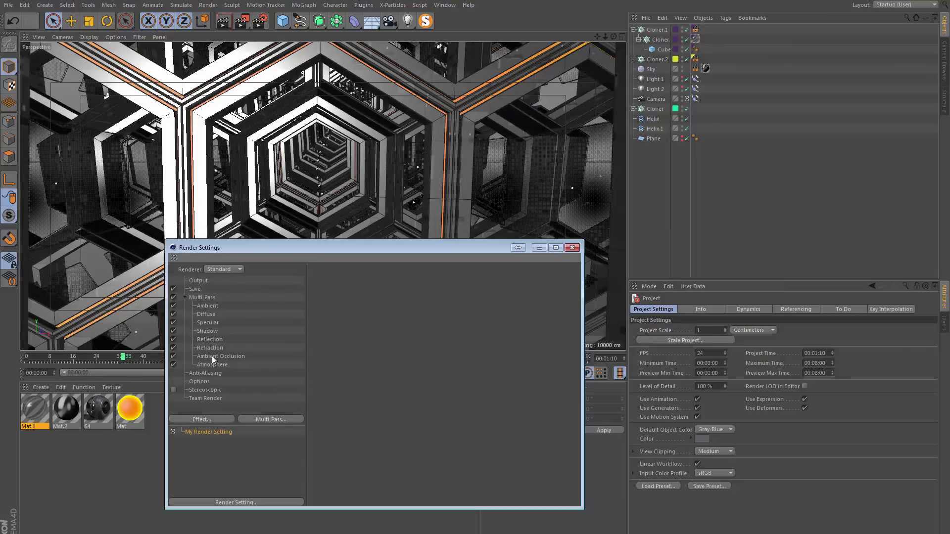
key(Delete)
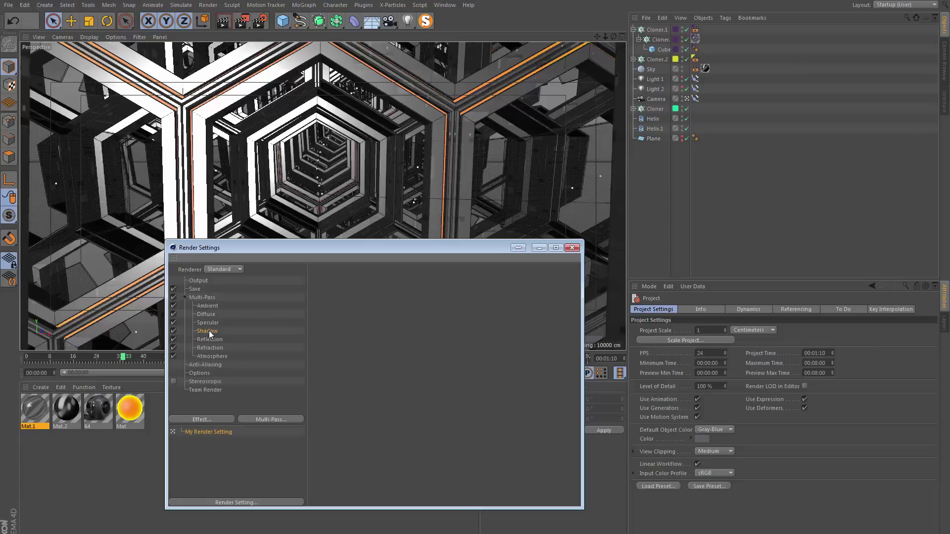
key(Delete)
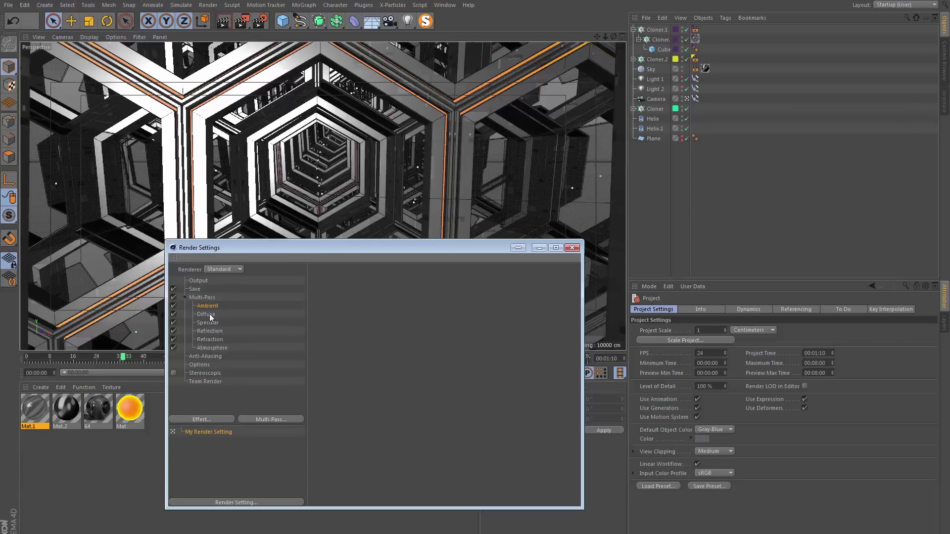
Review the Reflection and Refraction passes and the save settings for the regular and multi-pass images.
click(214, 330)
click(218, 339)
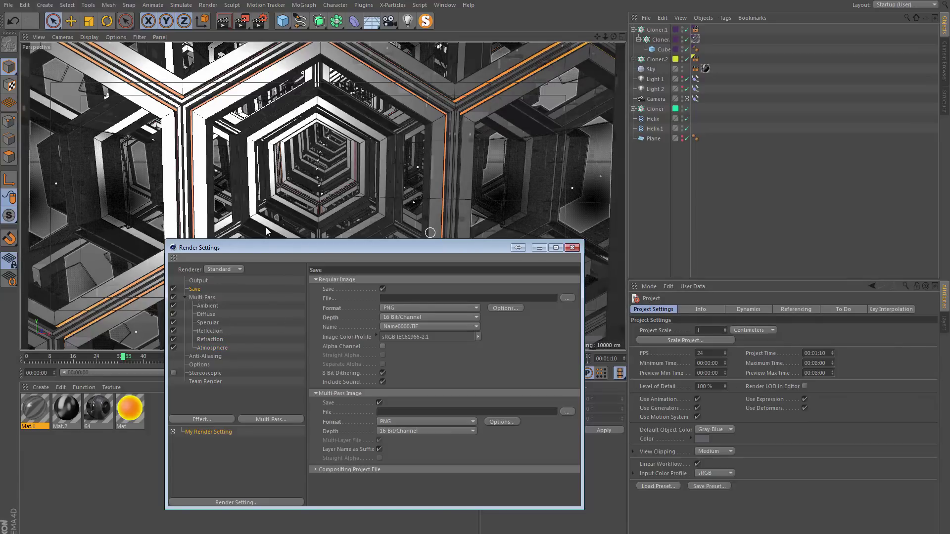
drag(358, 242, 394, 144)
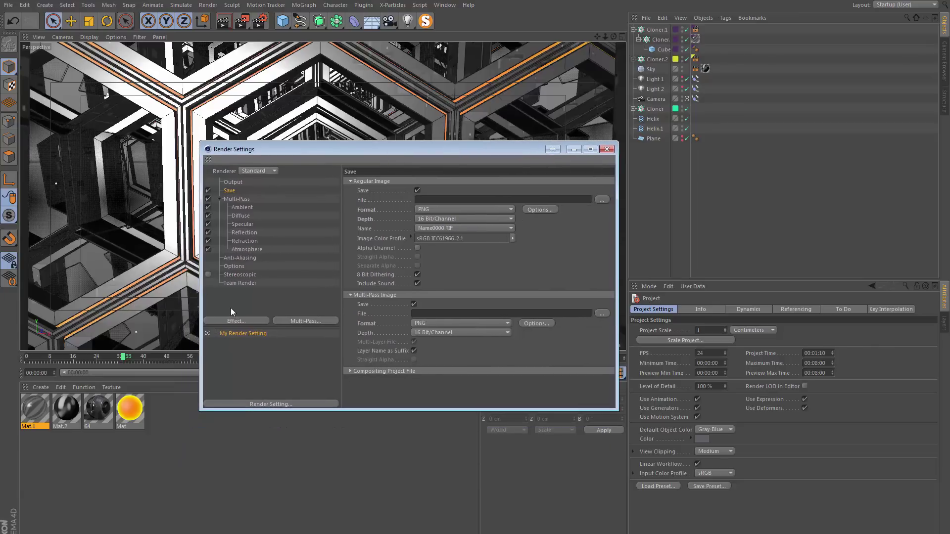